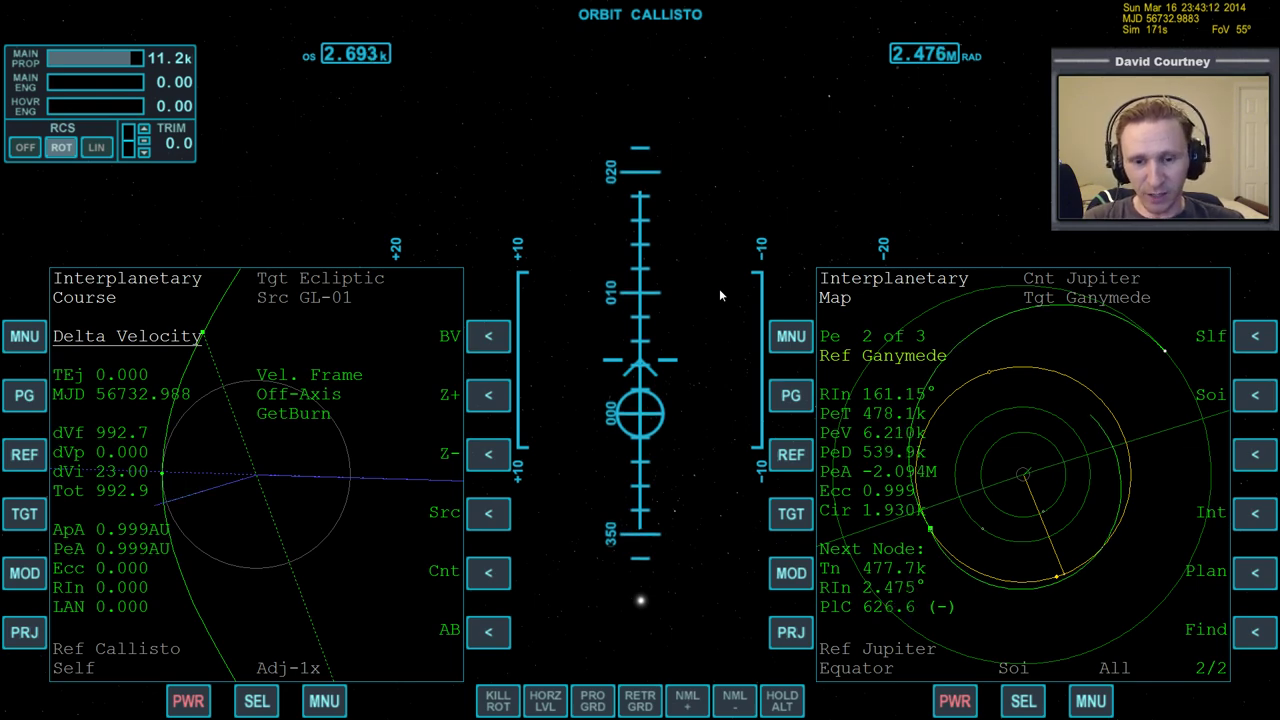
Switch from Orbiter to the 'Moon to Moon with IMFD' notes in Chrome
{"action": "key", "text": "alt+Tab"}
{"action": "key", "text": "alt+Tab"}
{"action": "key", "text": "alt+Tab"}
{"action": "key", "text": "alt+Tab"}
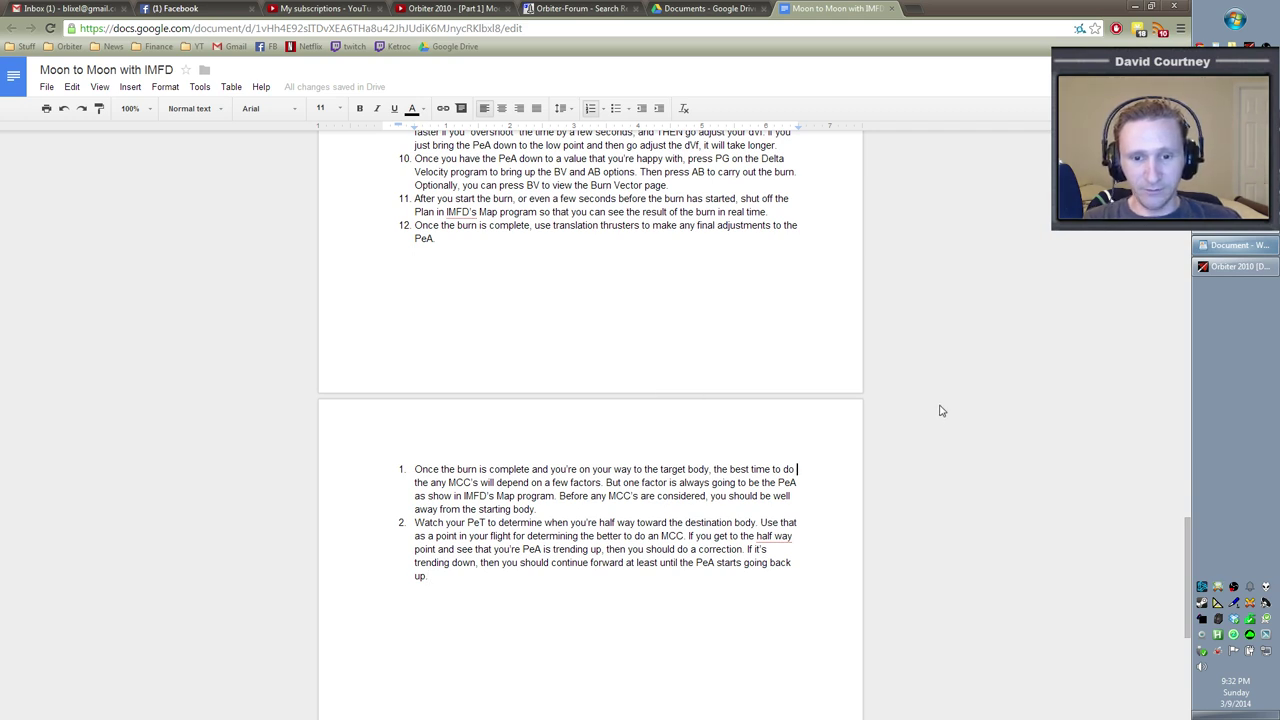
Delete the stray extra 'the' from MCC item 1
{"action": "scroll", "coordinate": [943, 409], "scroll_direction": "down", "scroll_amount": 3}
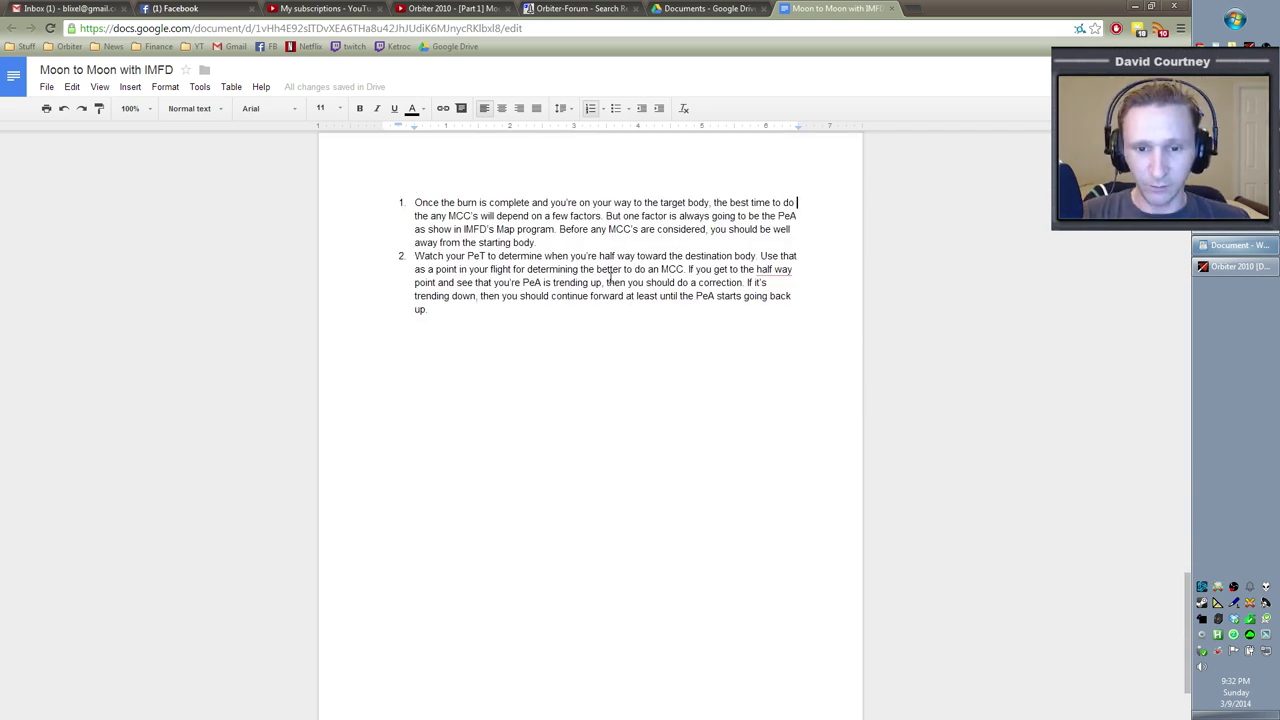
{"action": "left_click", "coordinate": [544, 243]}
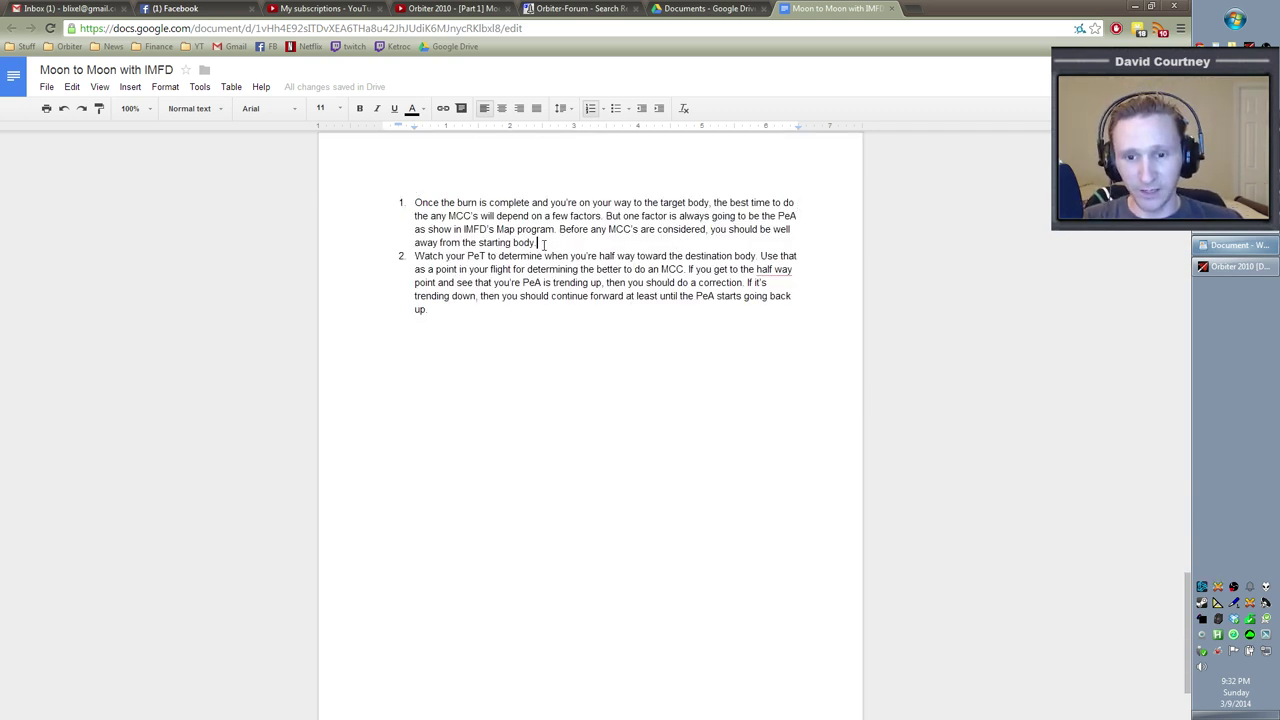
{"action": "left_click", "coordinate": [423, 216]}
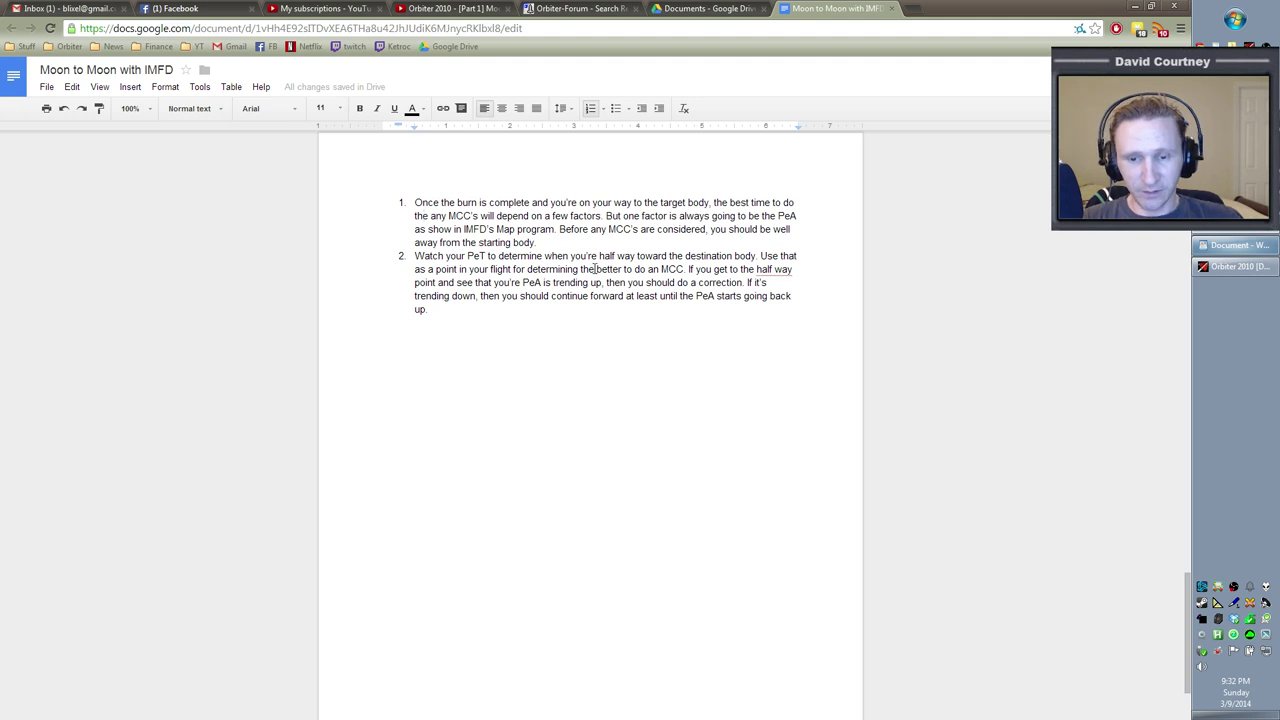
{"action": "key", "text": "BackSpace"}
{"action": "key", "text": "BackSpace"}
{"action": "key", "text": "Delete"}
{"action": "key", "text": "Delete"}
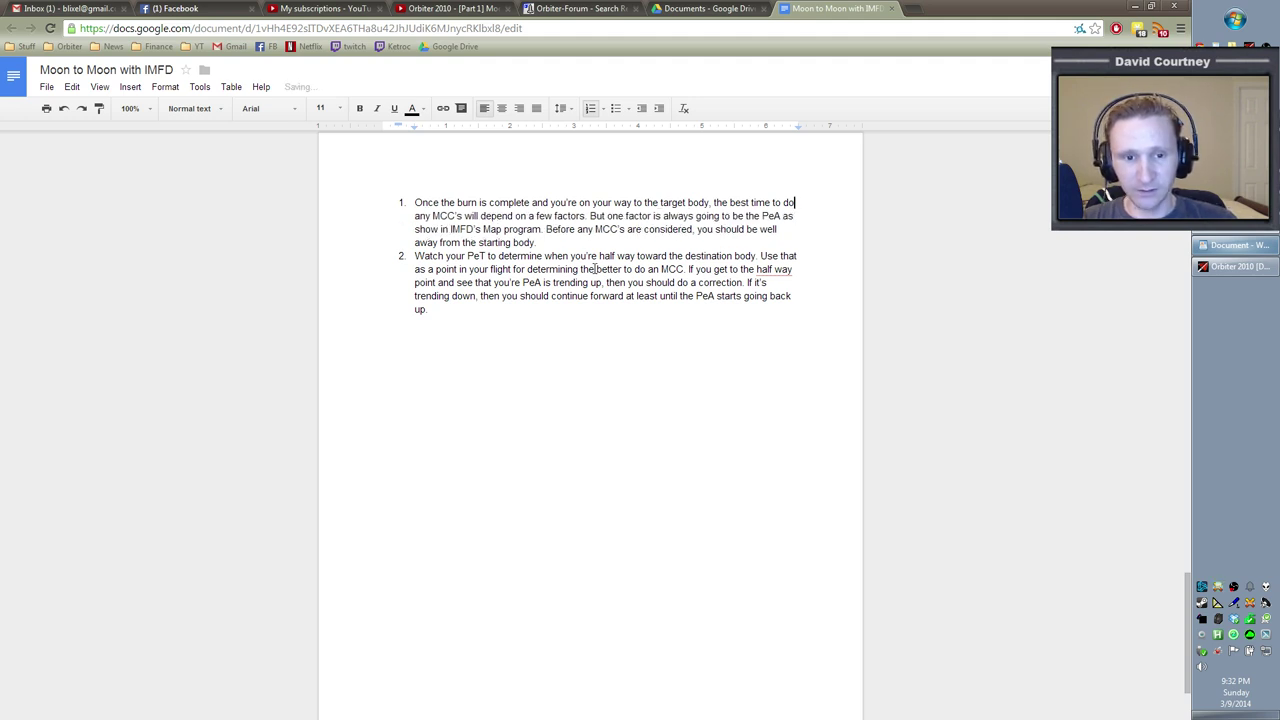
{"action": "key", "text": "BackSpace"}
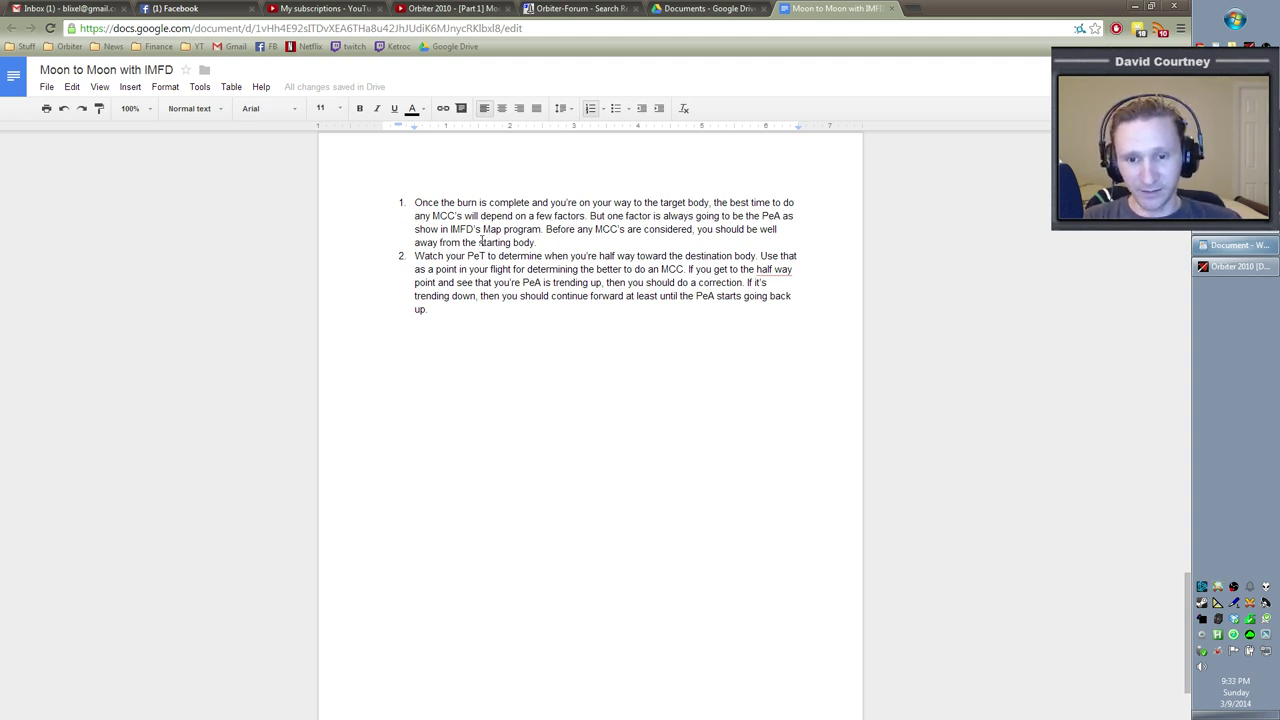
Wrap the 'Before any MCC's…' starting-body sentence in parentheses and move it to item 1's start
{"action": "left_click", "coordinate": [548, 229]}
{"action": "key", "text": "ctrl+shift+Down"}
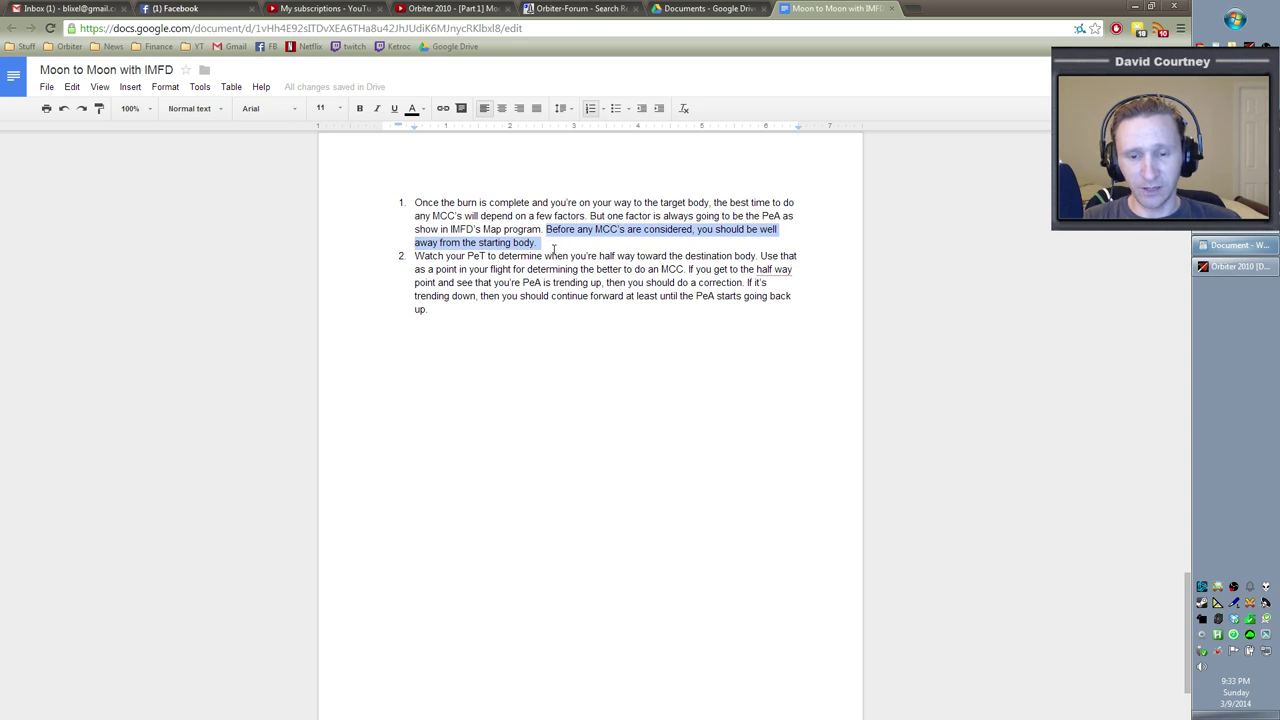
{"action": "left_click", "coordinate": [550, 230]}
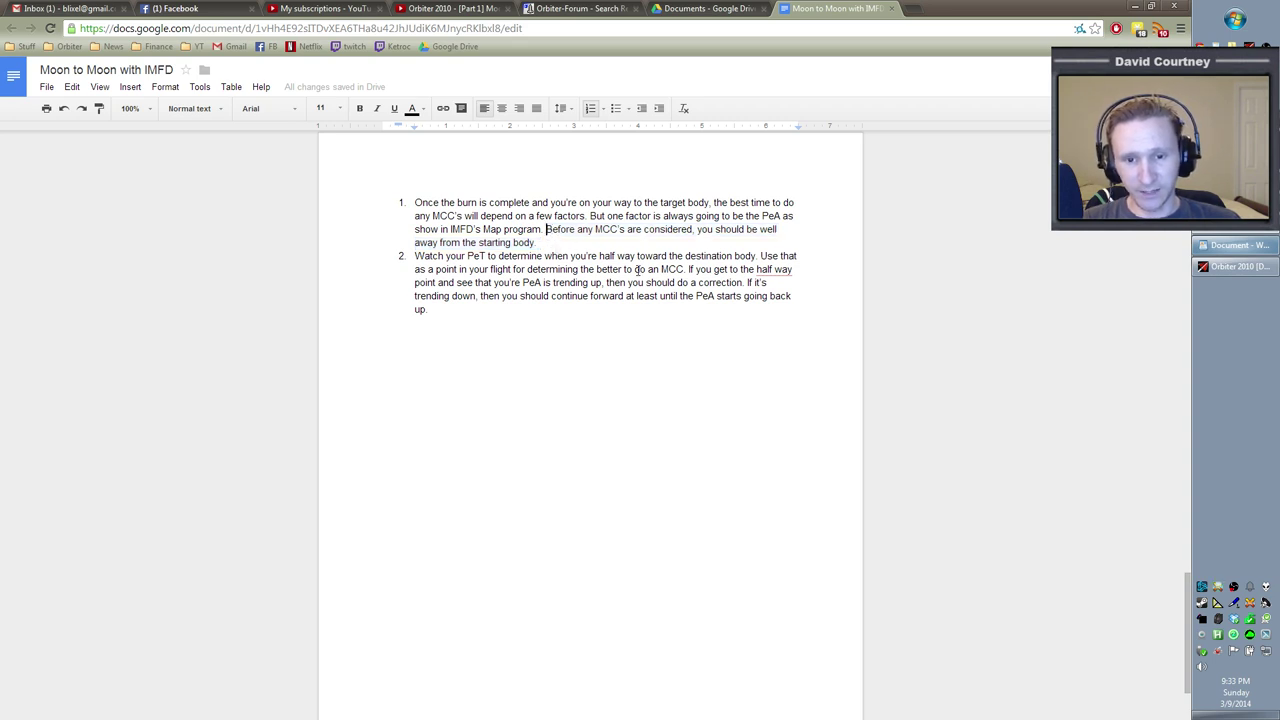
{"action": "type", "text": "("}
{"action": "key", "text": "Down"}
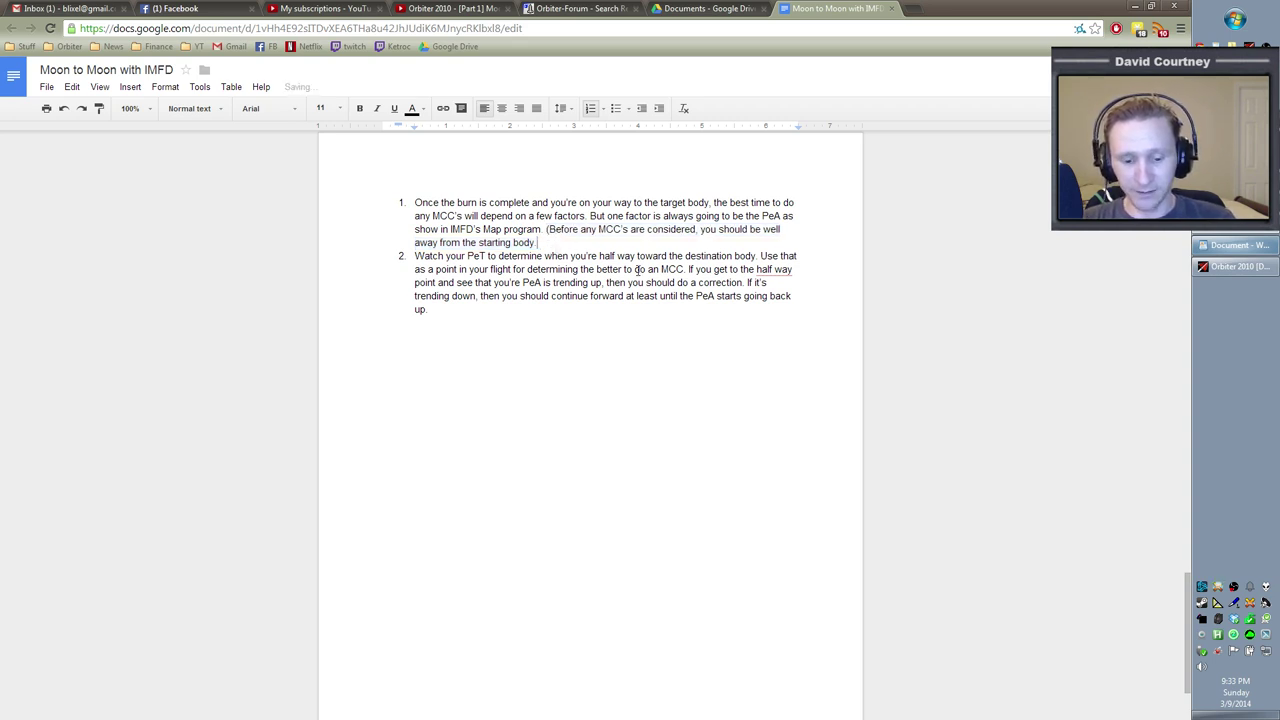
{"action": "type", "text": ")"}
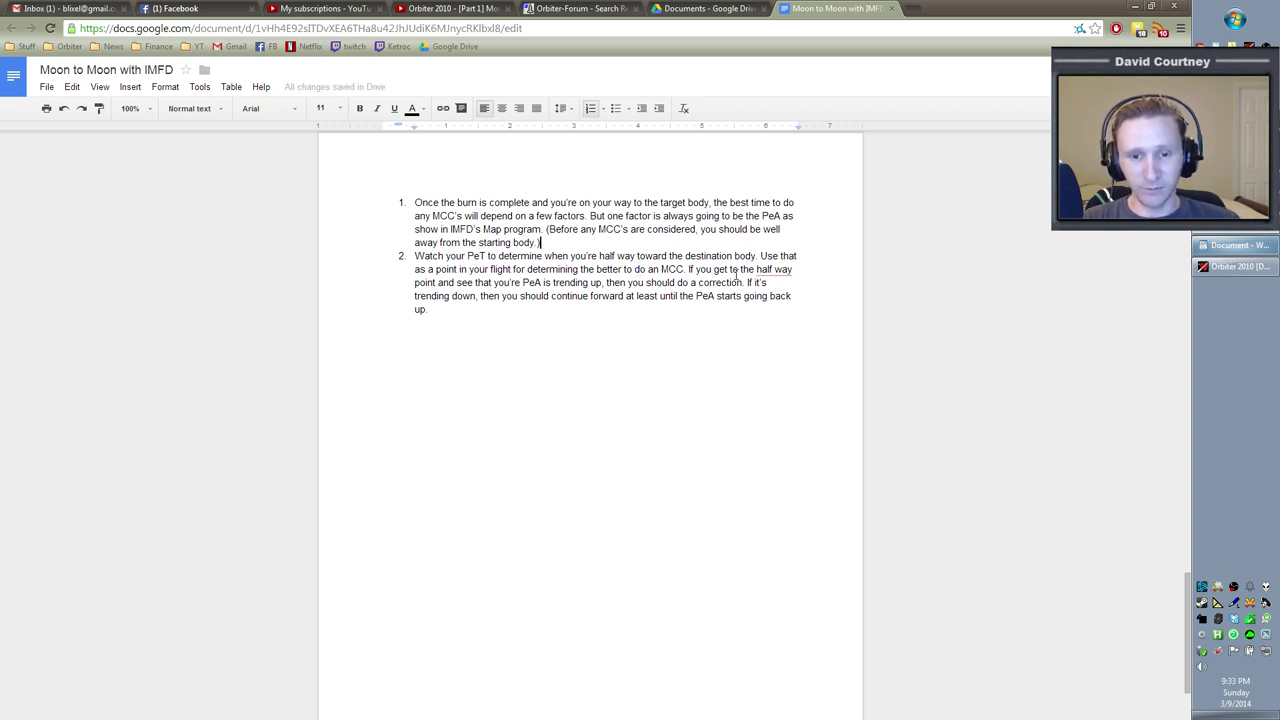
{"action": "key", "text": "Up"}
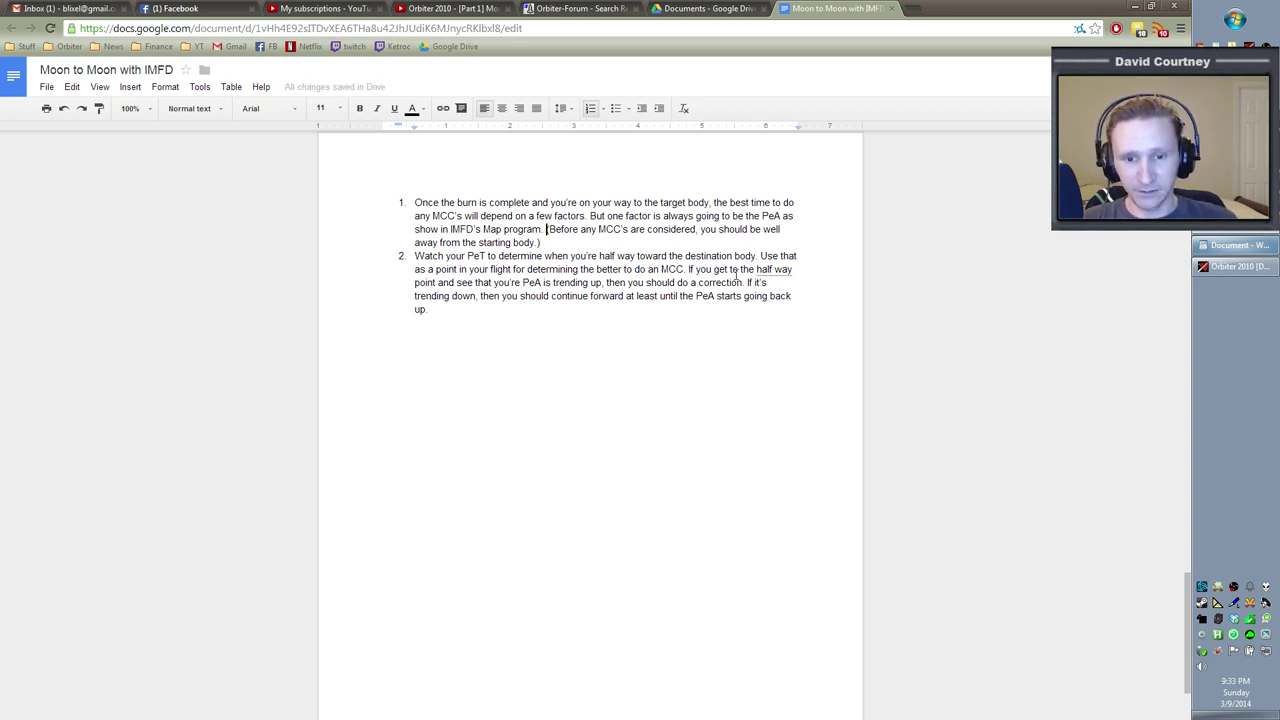
{"action": "key", "text": "shift+Down"}
{"action": "key", "text": "BackSpace"}
{"action": "key", "text": "Up"}
{"action": "key", "text": "Up"}
{"action": "key", "text": "Home"}
{"action": "type", "text": "(Before any MCC’s are considered, you should be well away from the starting body.)"}
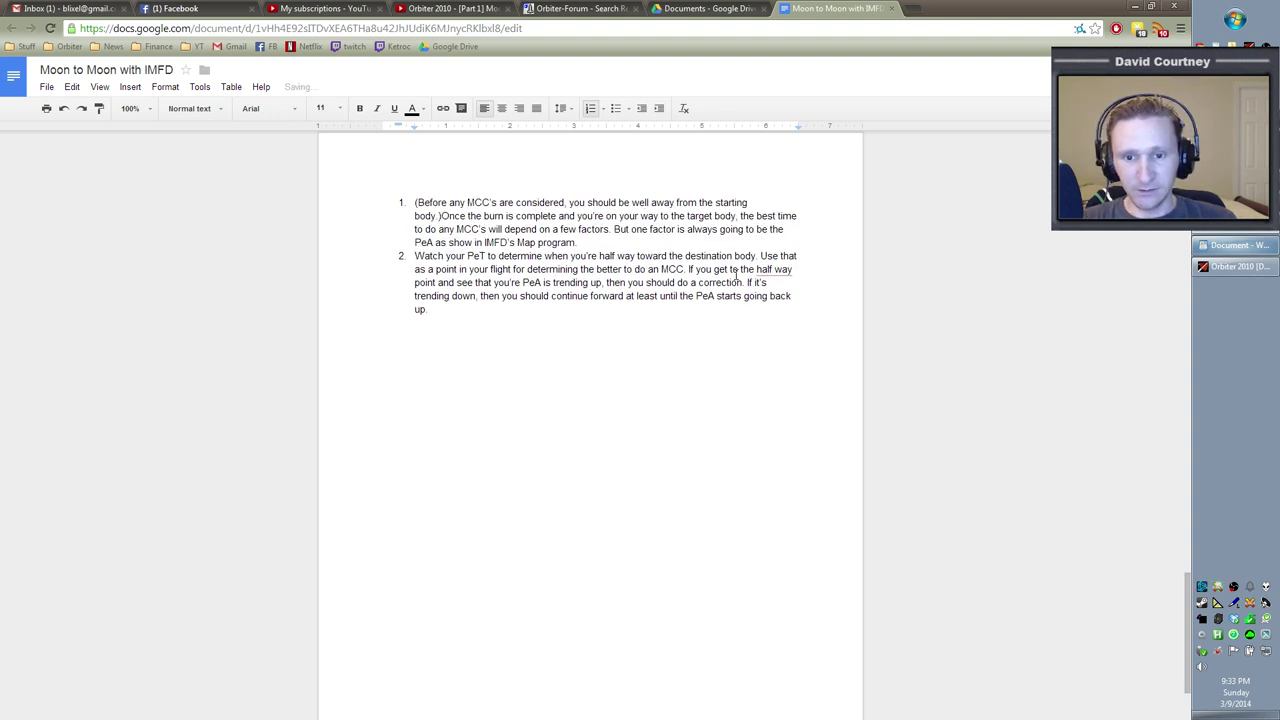
Prefix the moved sentence with 'Note:' and return to the Orbiter flight
{"action": "key", "text": "Up"}
{"action": "key", "text": "Right"}
{"action": "type", "text": "N"}
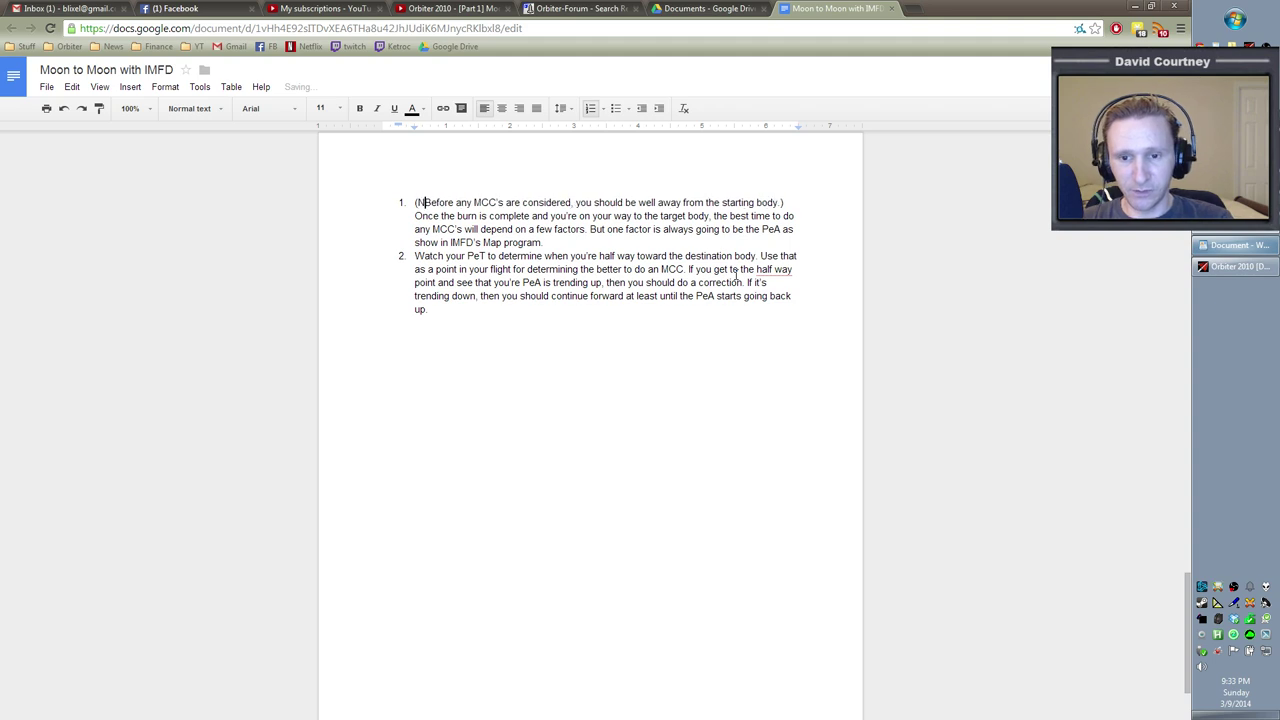
{"action": "type", "text": "ote:"}
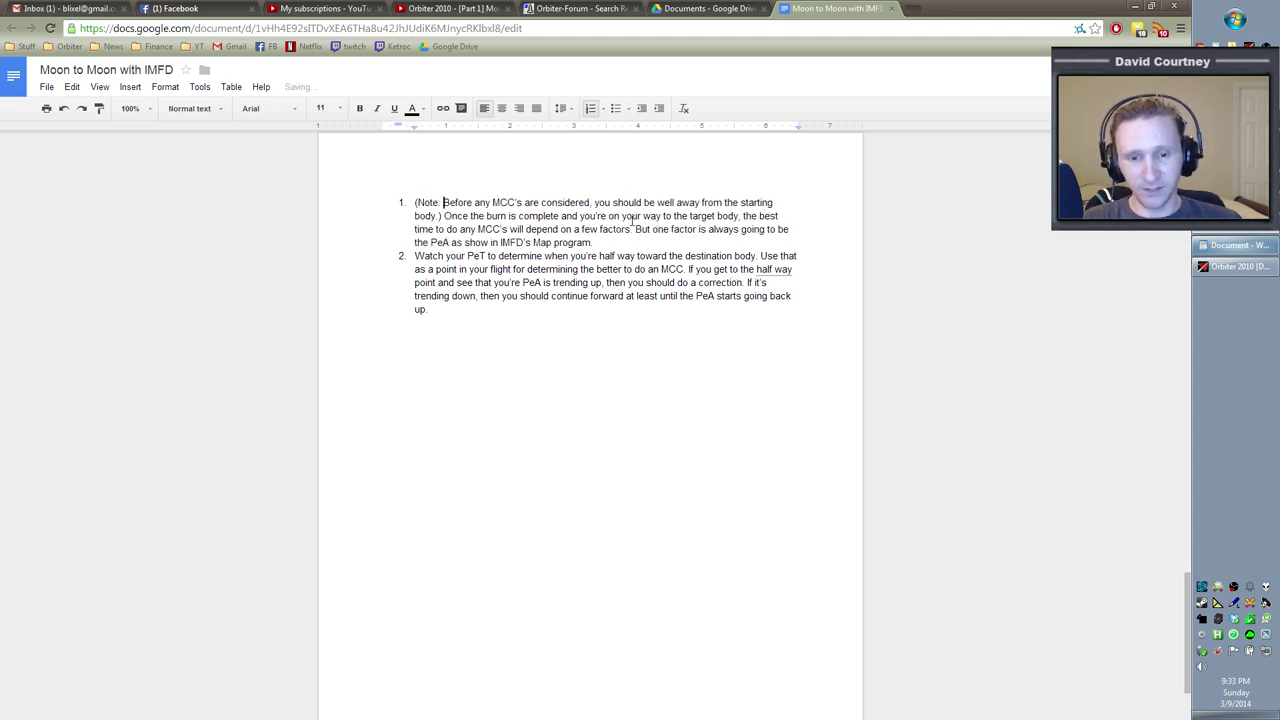
{"action": "key", "text": "alt+Tab"}
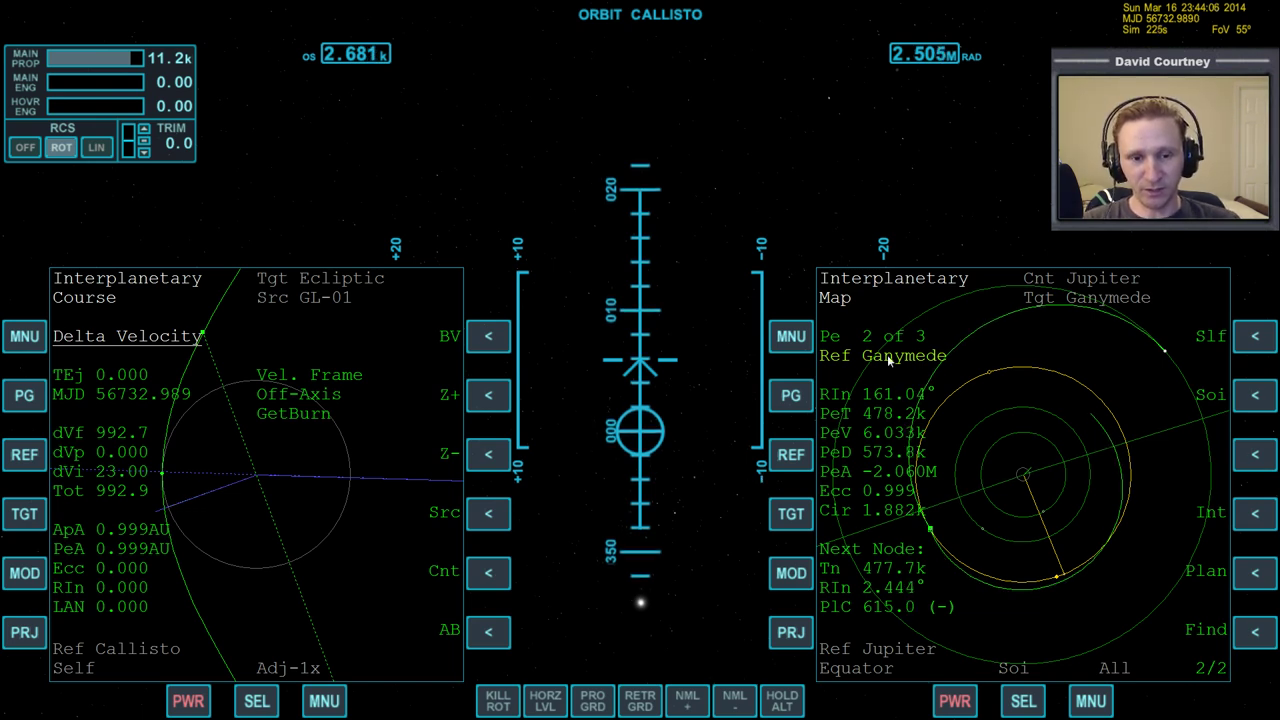
Check the ship from outside, then coast at up to 1000x time warp before returning to 1x
{"action": "key", "text": "F1"}
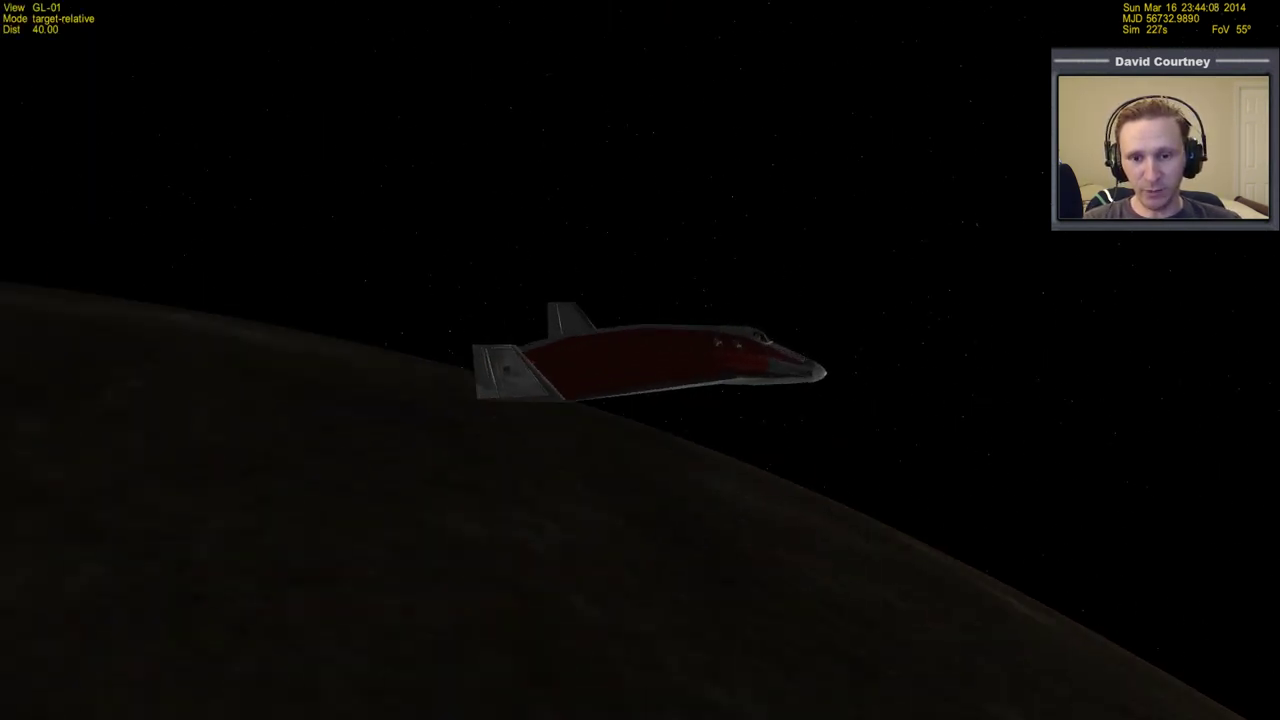
{"action": "key", "text": "F1"}
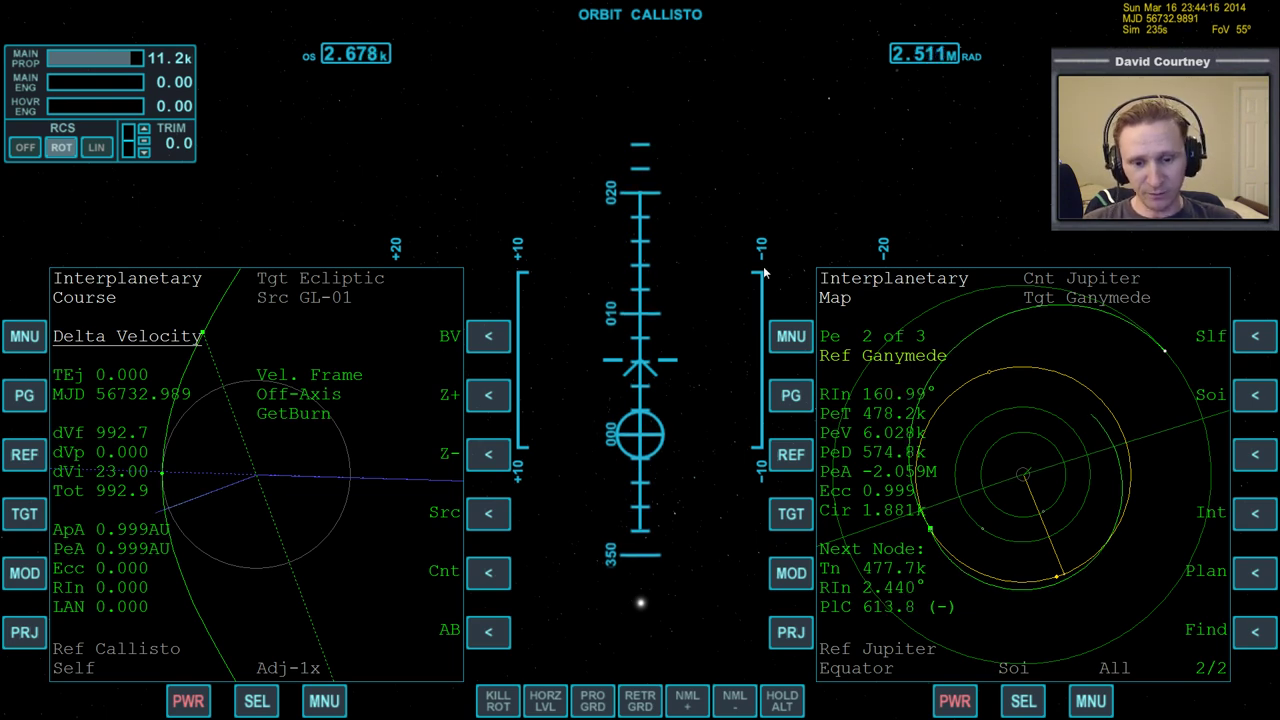
{"action": "key", "text": "t"}
{"action": "key", "text": "t"}
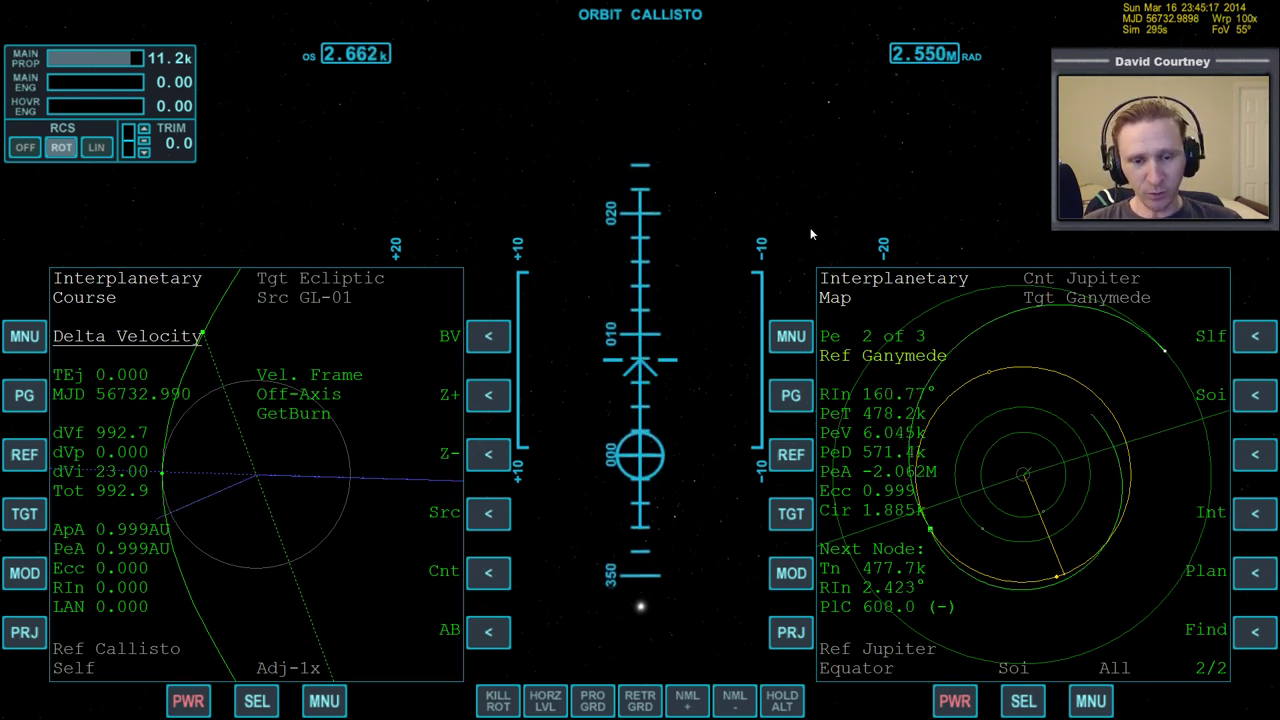
{"action": "key", "text": "t"}
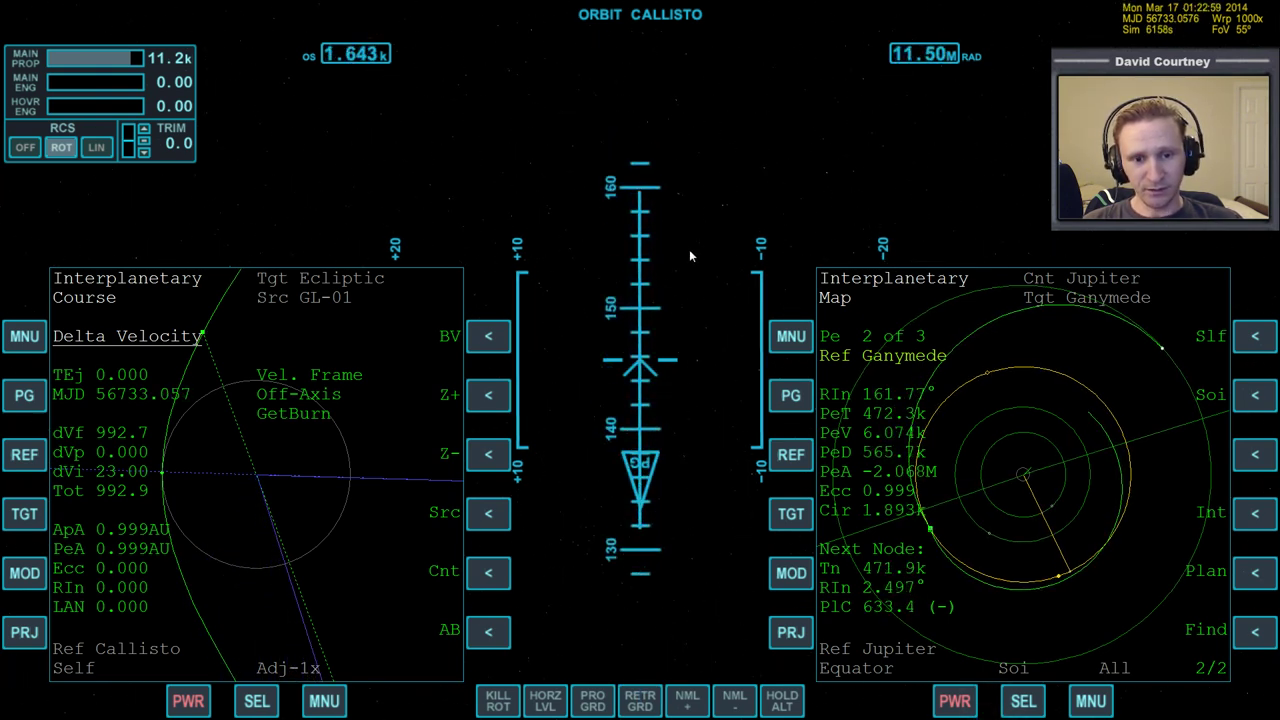
{"action": "key", "text": "r"}
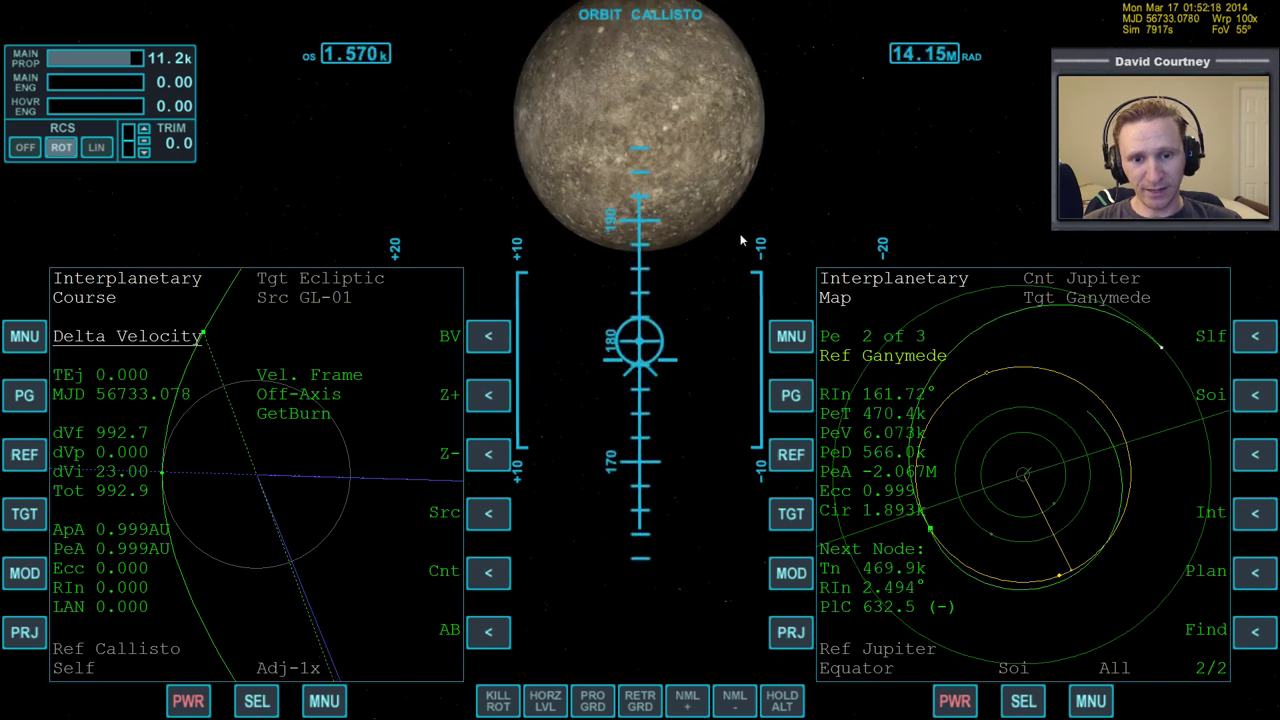
{"action": "key", "text": "r"}
{"action": "key", "text": "r"}
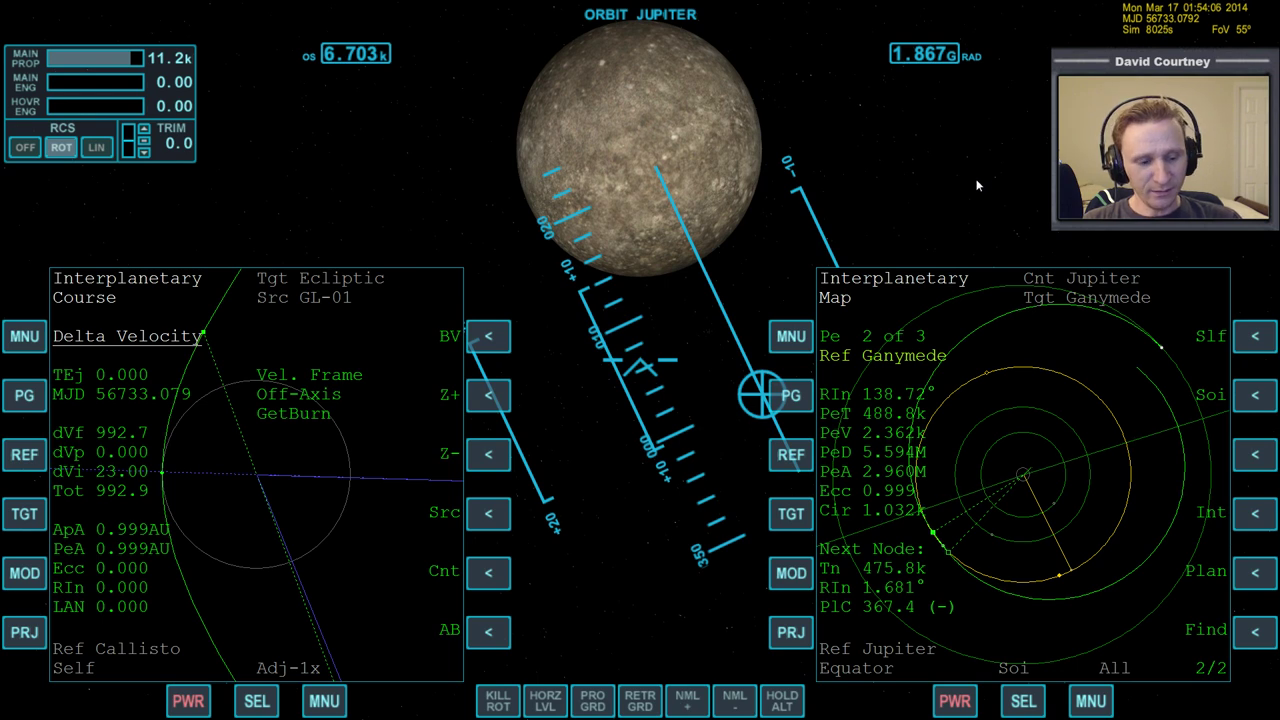
Coast briefly at 100x warp, return to real time, and bring up the left MFD mode list
{"action": "key", "text": "KP_Divide"}
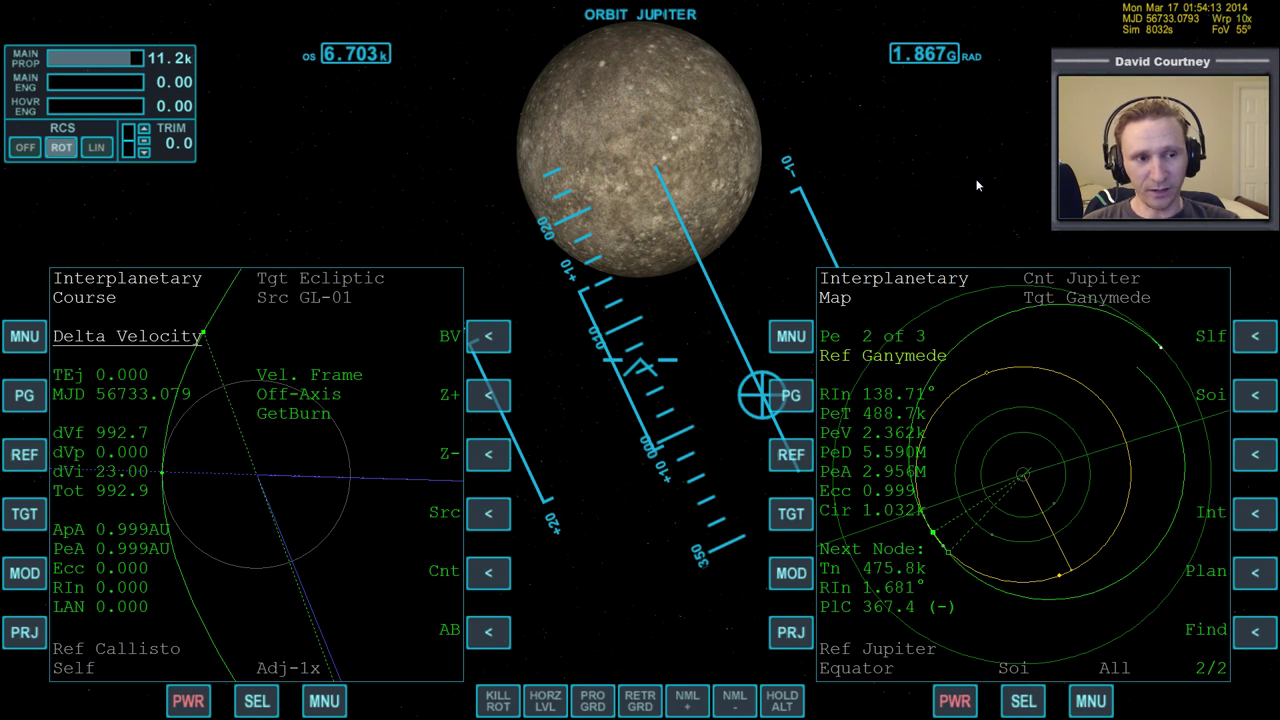
{"action": "key", "text": "t"}
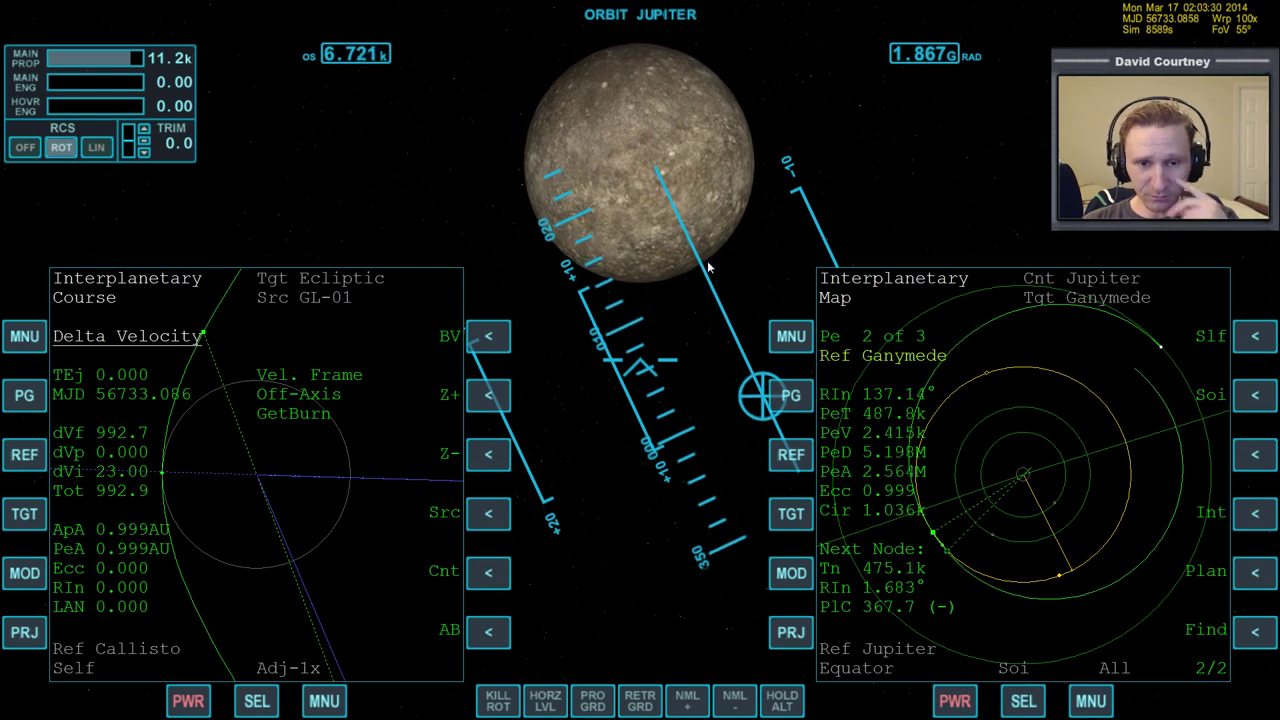
{"action": "key", "text": "r"}
{"action": "key", "text": "r"}
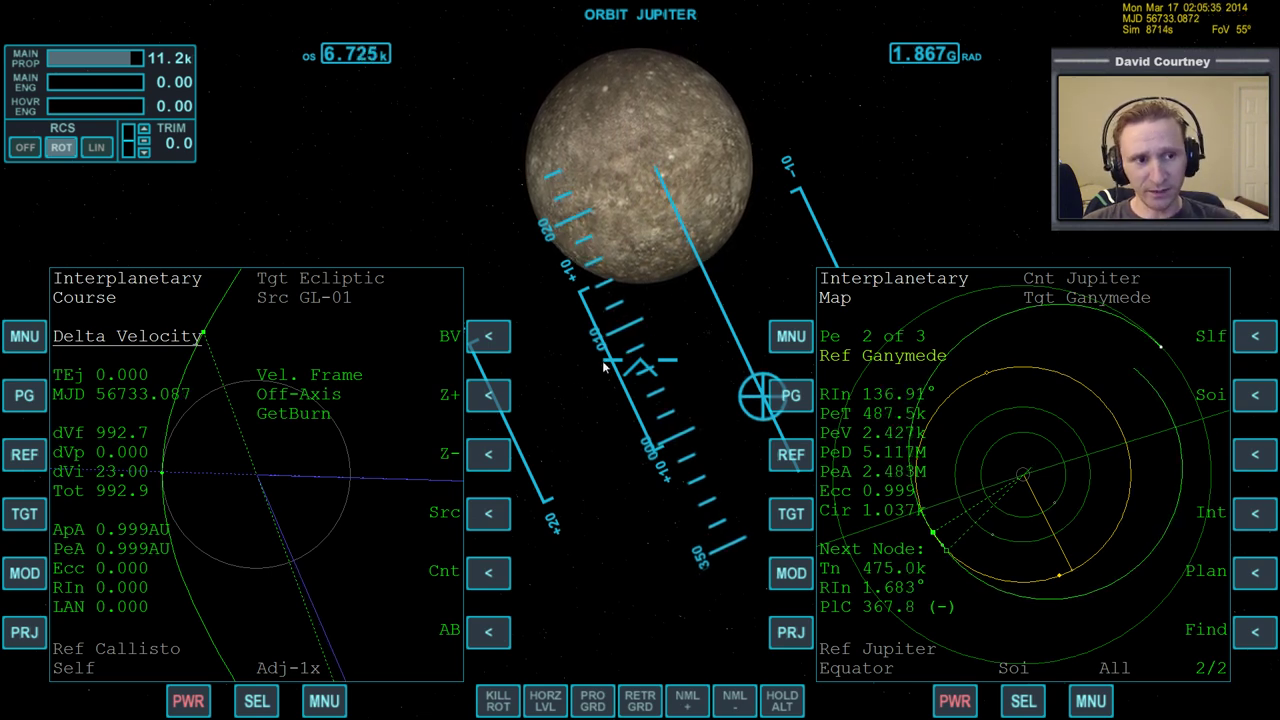
{"action": "left_click", "coordinate": [244, 700]}
Show Callisto orbit data on the left MFD and coast at 1000–10000x warp until Ganymede PeT nears 381k seconds
{"action": "left_click", "coordinate": [44, 346]}
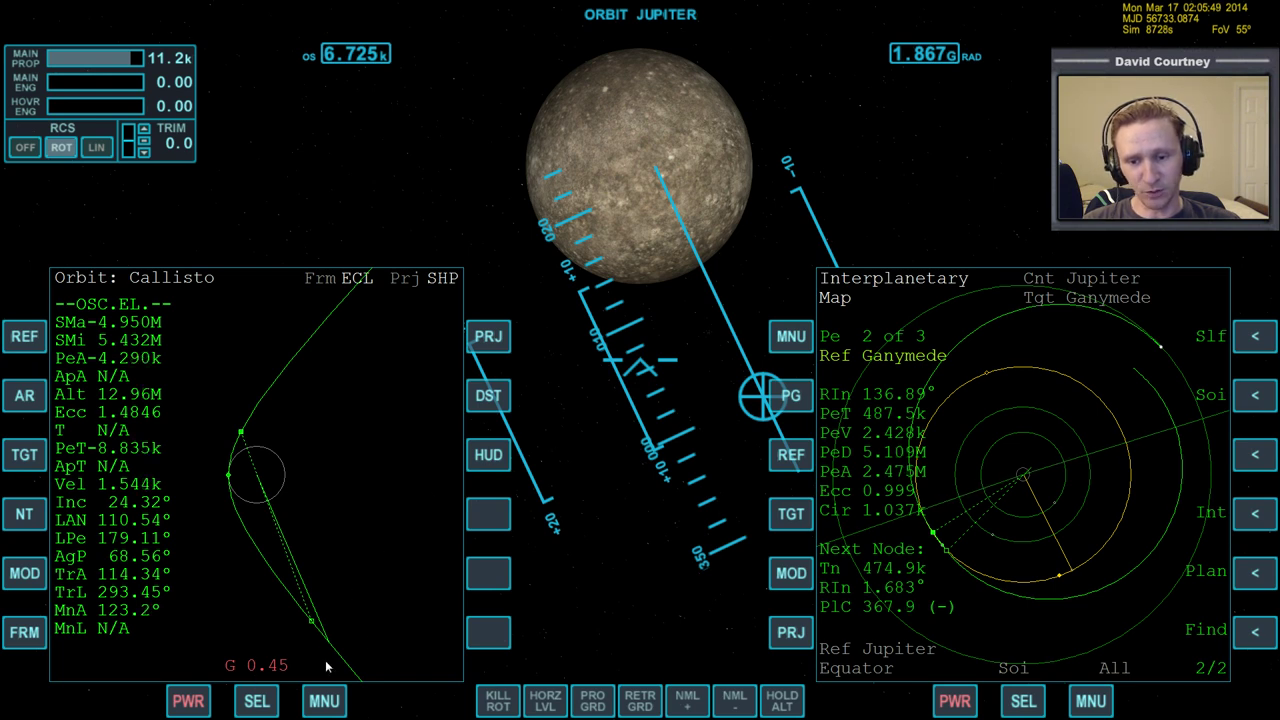
{"action": "key", "text": "t"}
{"action": "key", "text": "t"}
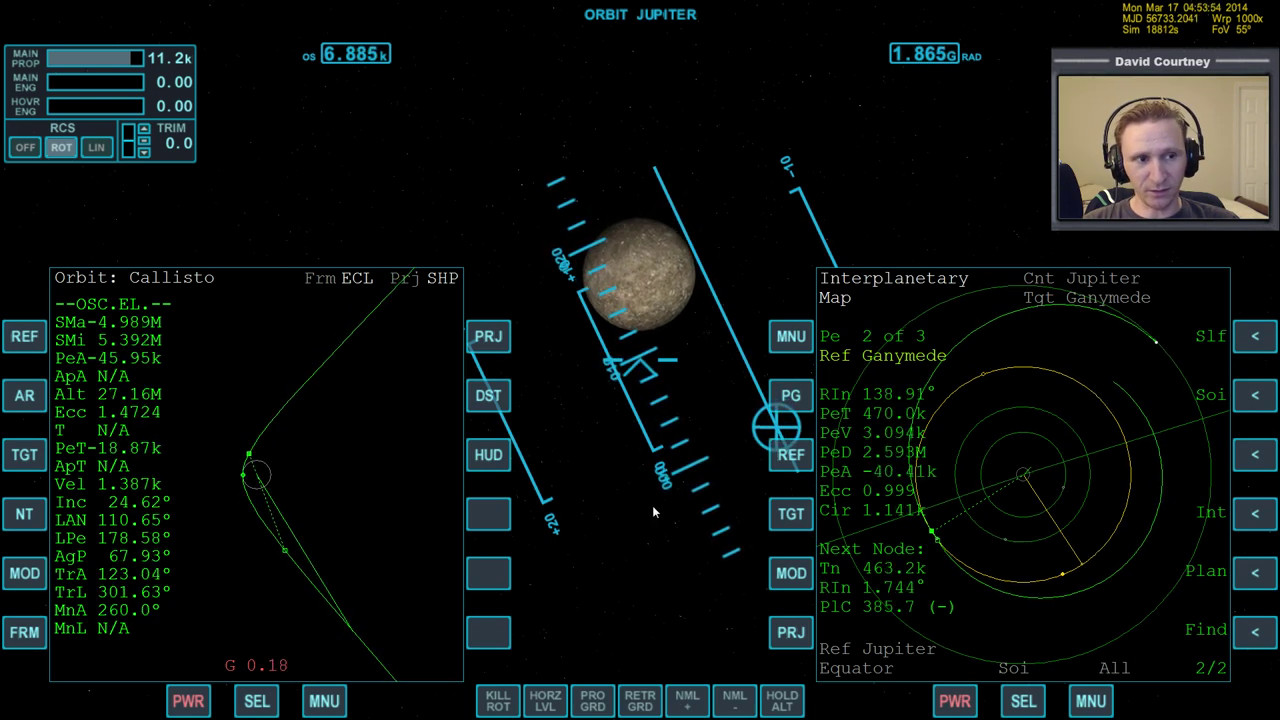
{"action": "key", "text": "t"}
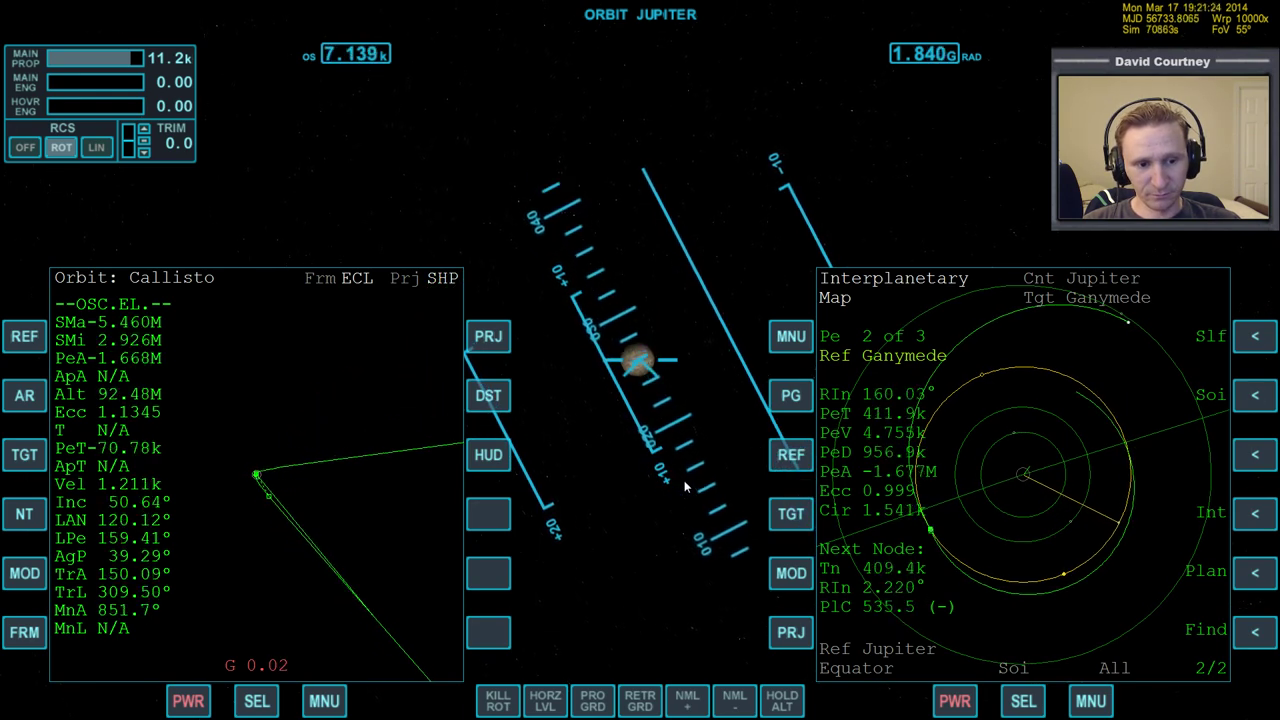
{"action": "key", "text": "t"}
{"action": "key", "text": "t"}
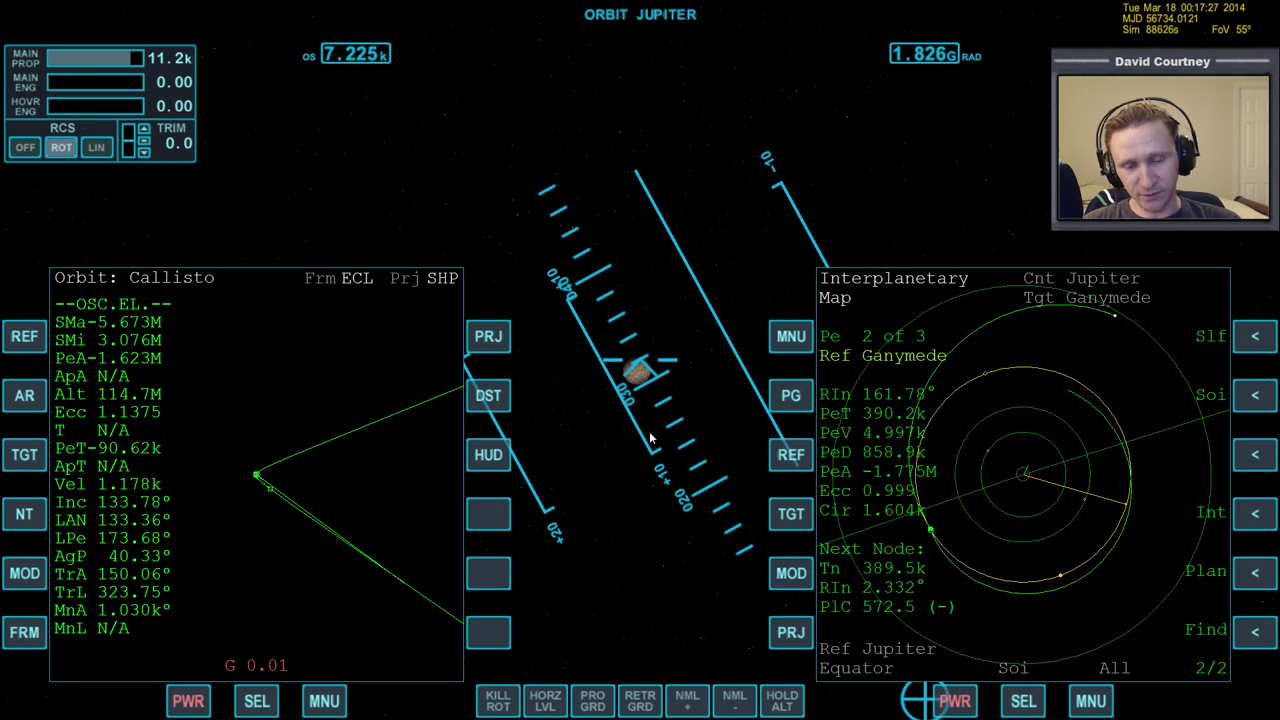
{"action": "key", "text": "r"}
{"action": "key", "text": "r"}
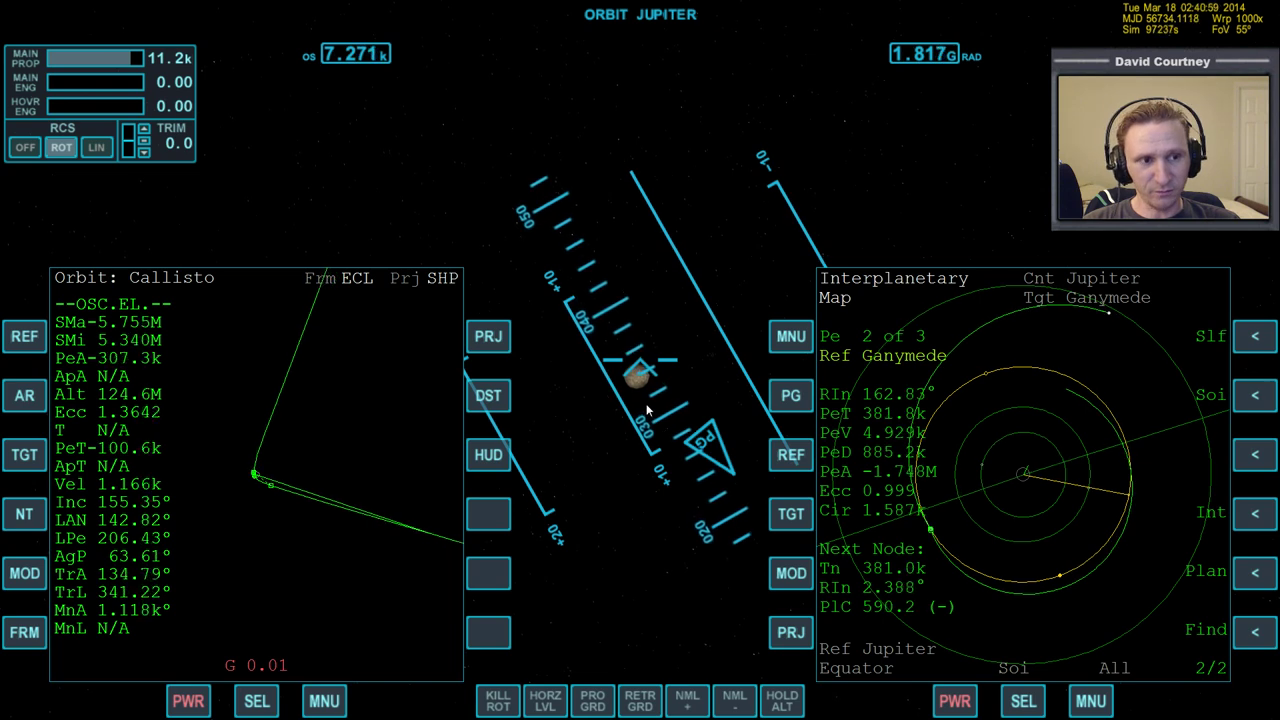
{"action": "key", "text": "r"}
{"action": "key", "text": "r"}
{"action": "key", "text": "r"}
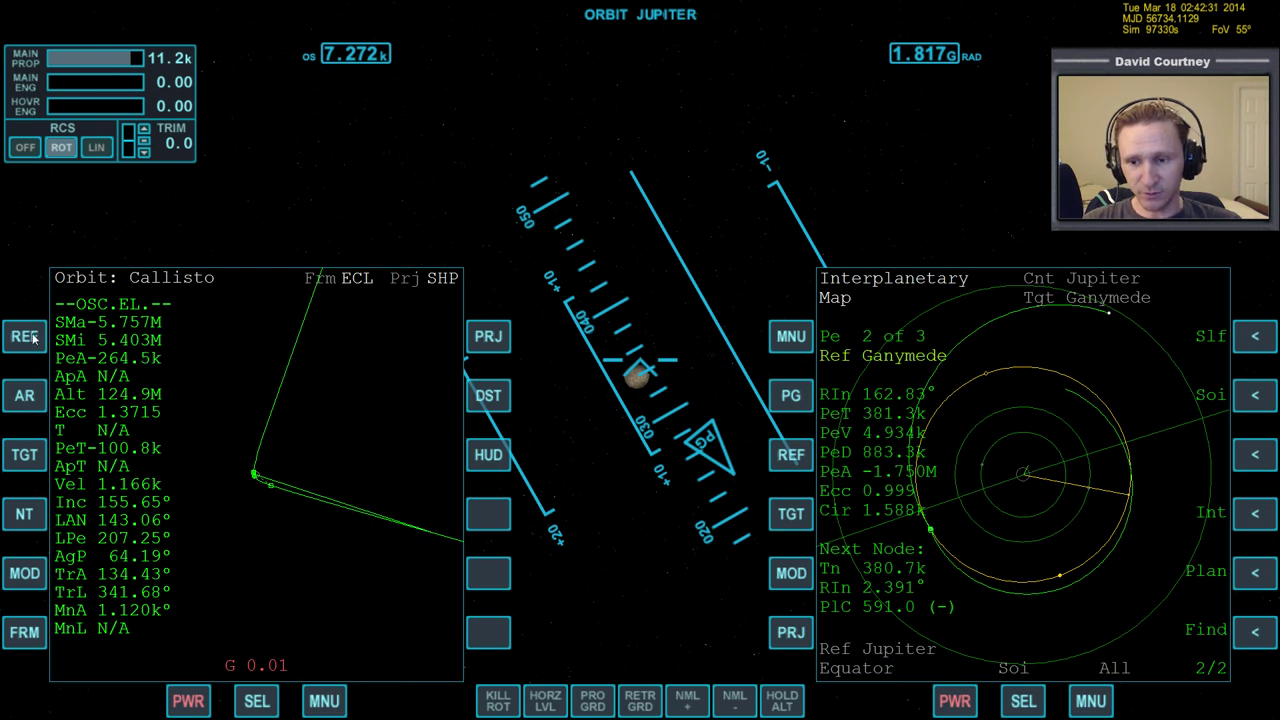
Reference the Orbit MFD to Jupiter and target Ganymede from the celestial bodies list
{"action": "left_click", "coordinate": [26, 398]}
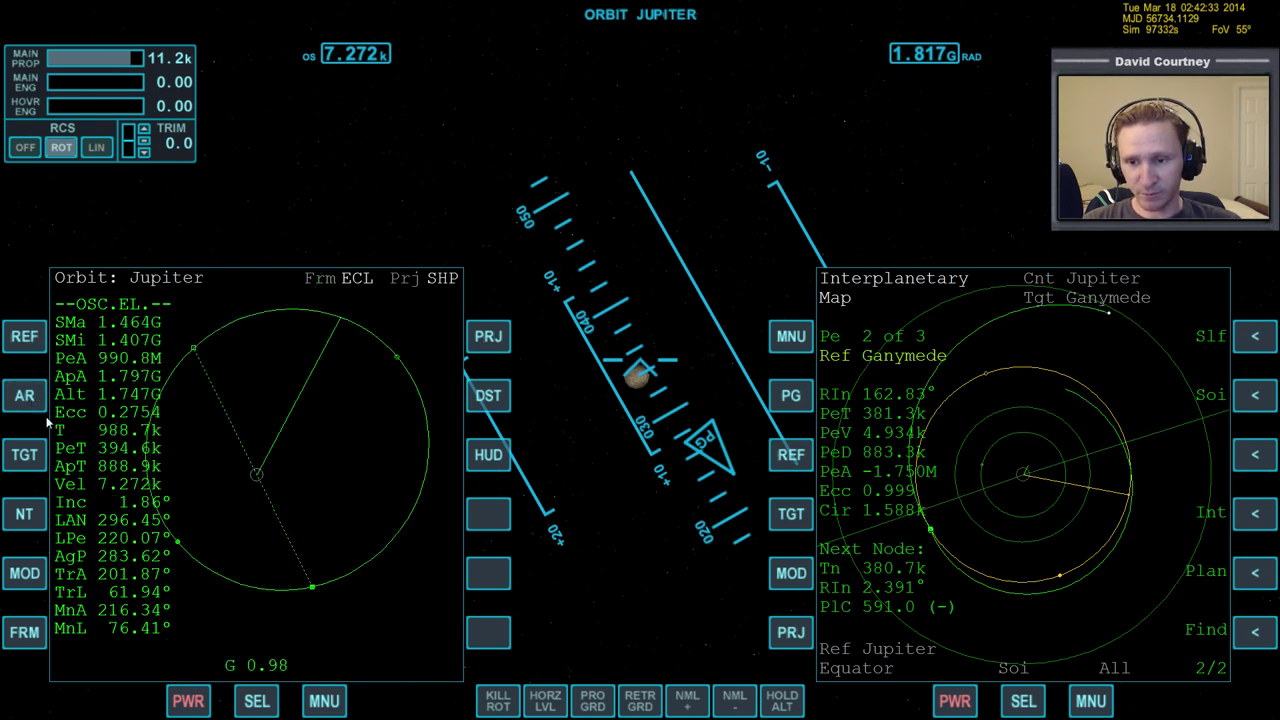
{"action": "left_click", "coordinate": [40, 459]}
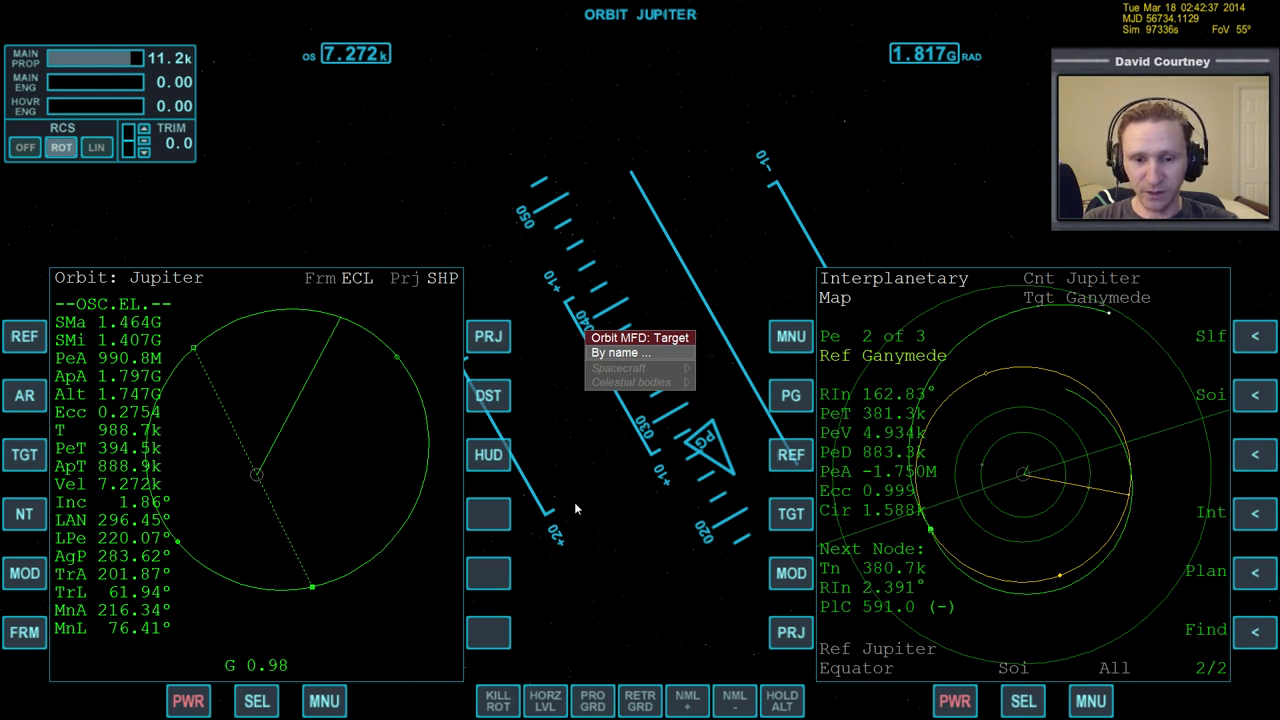
{"action": "key", "text": "Down"}
{"action": "key", "text": "Down"}
{"action": "key", "text": "Return"}
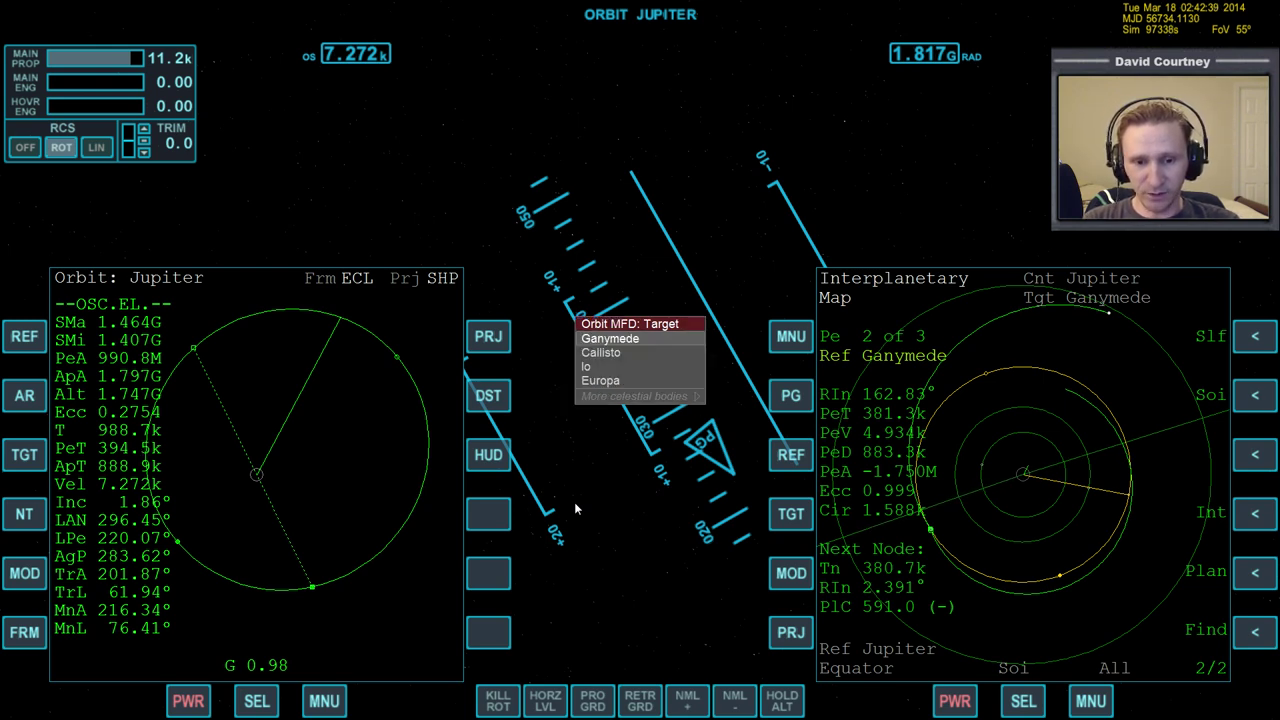
{"action": "key", "text": "Return"}
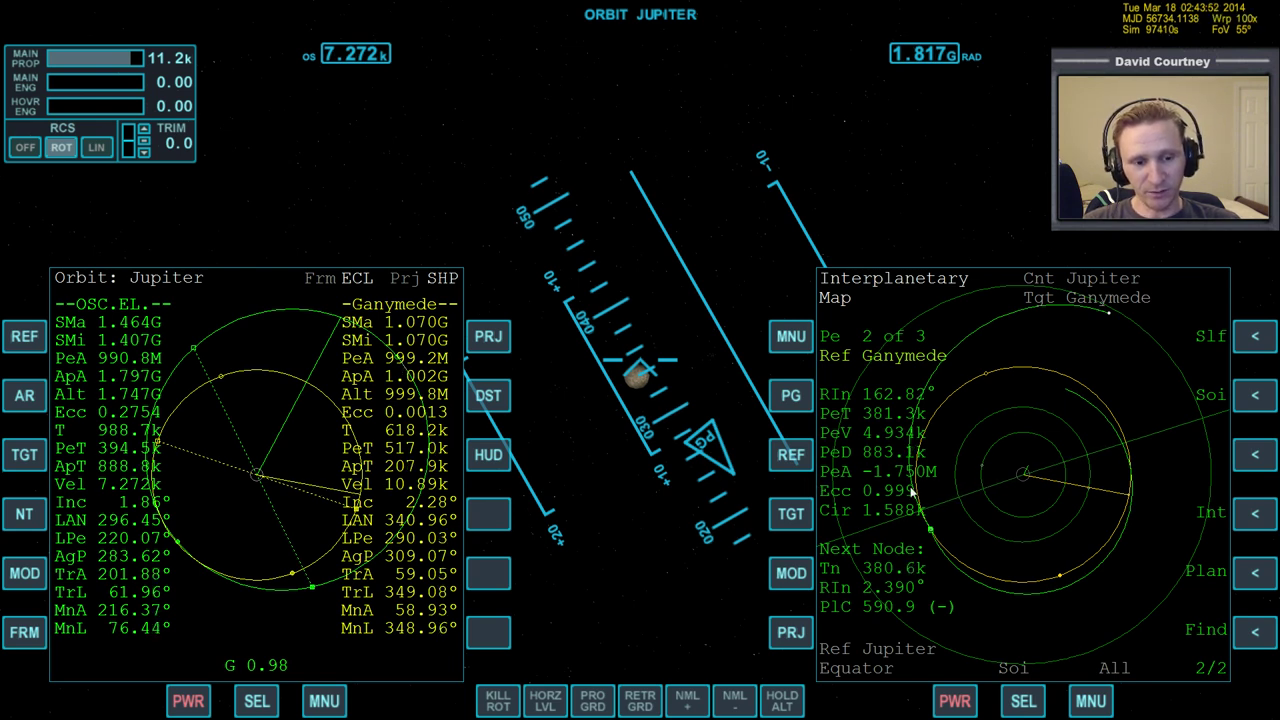
Coast at 1000x then 10000x warp into late March 19, then drop to 100x
{"action": "key", "text": "t"}
{"action": "key", "text": "t"}
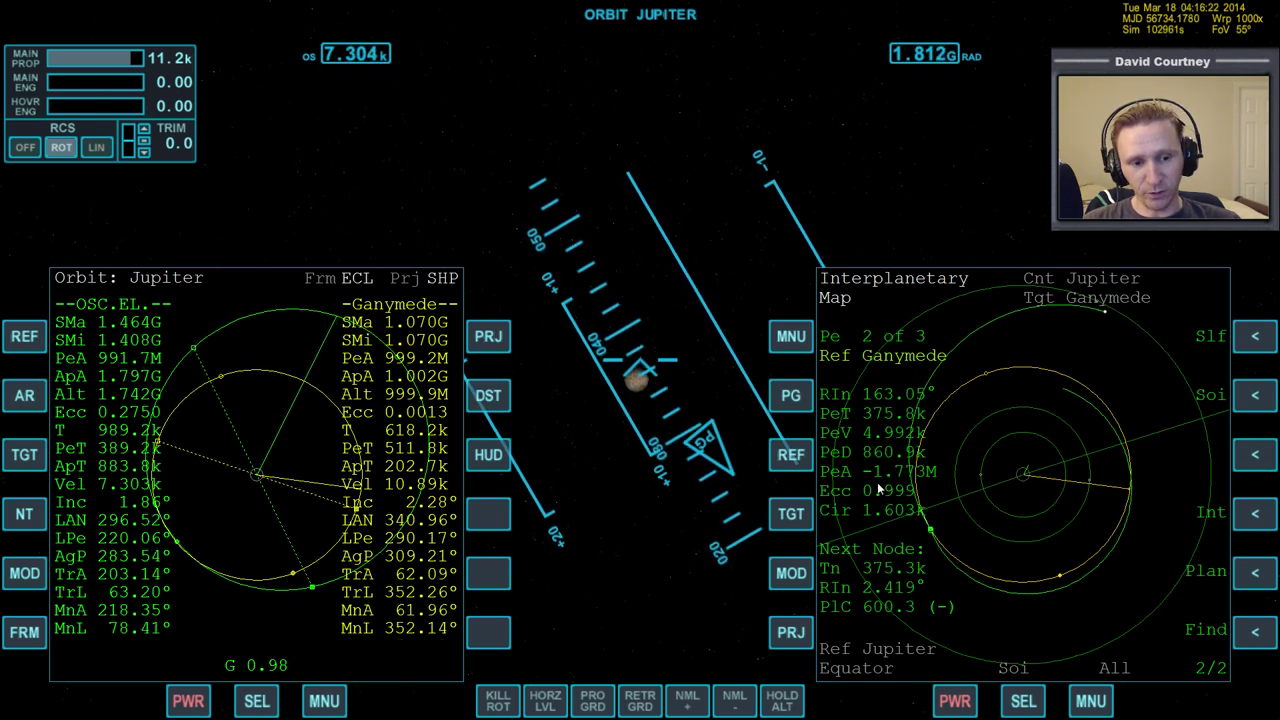
{"action": "key", "text": "t"}
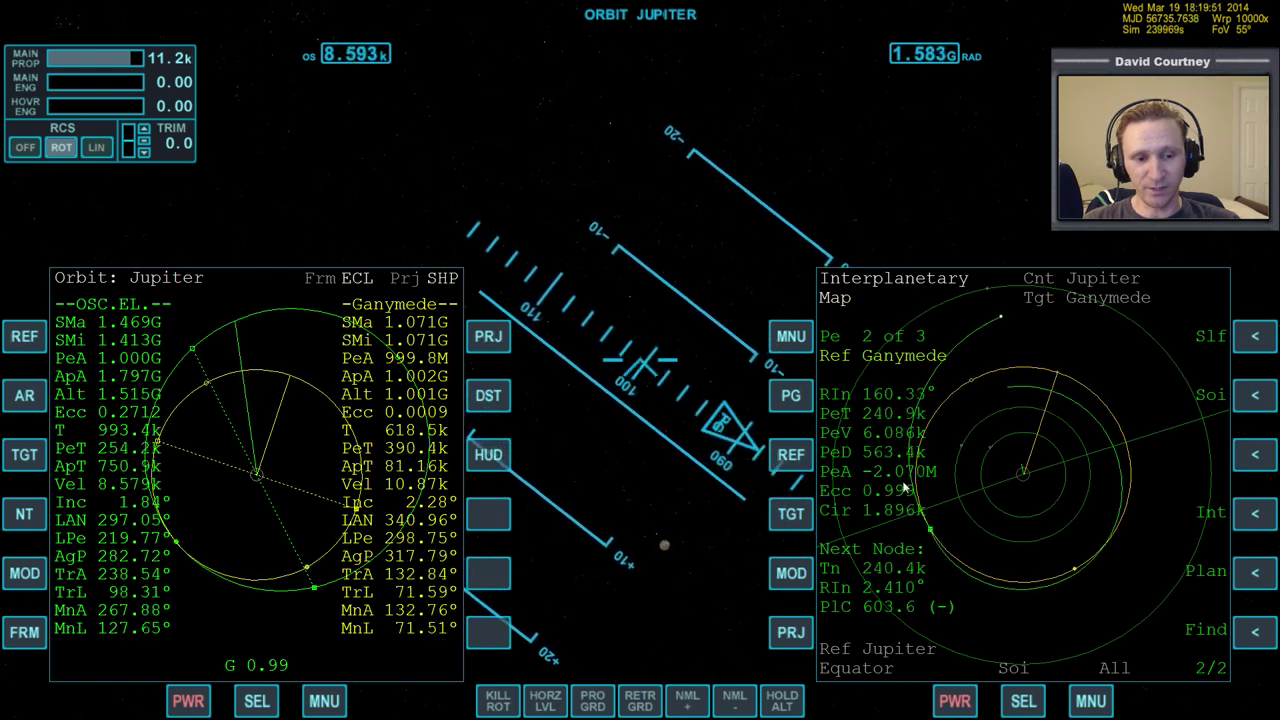
{"action": "key", "text": "t"}
{"action": "key", "text": "t"}
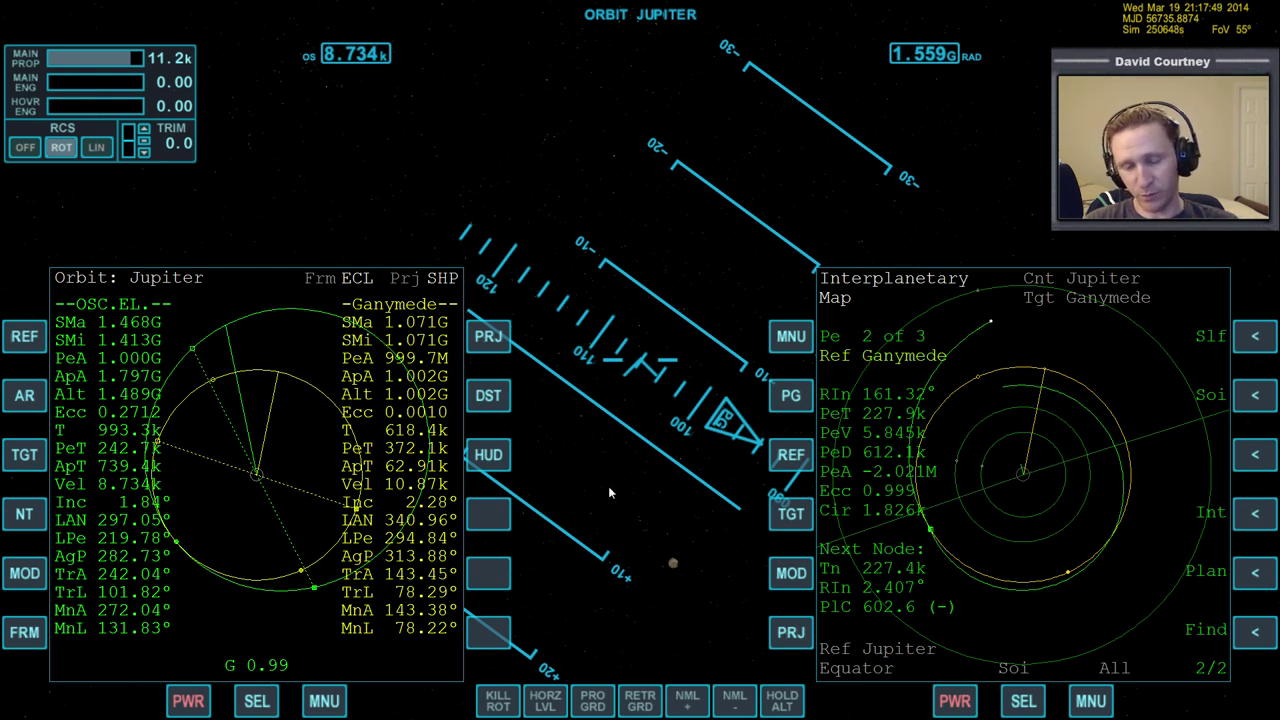
Warp at 1000x and 10000x until March 20, then drop back to 1000x
{"action": "key", "text": "t"}
{"action": "key", "text": "t"}
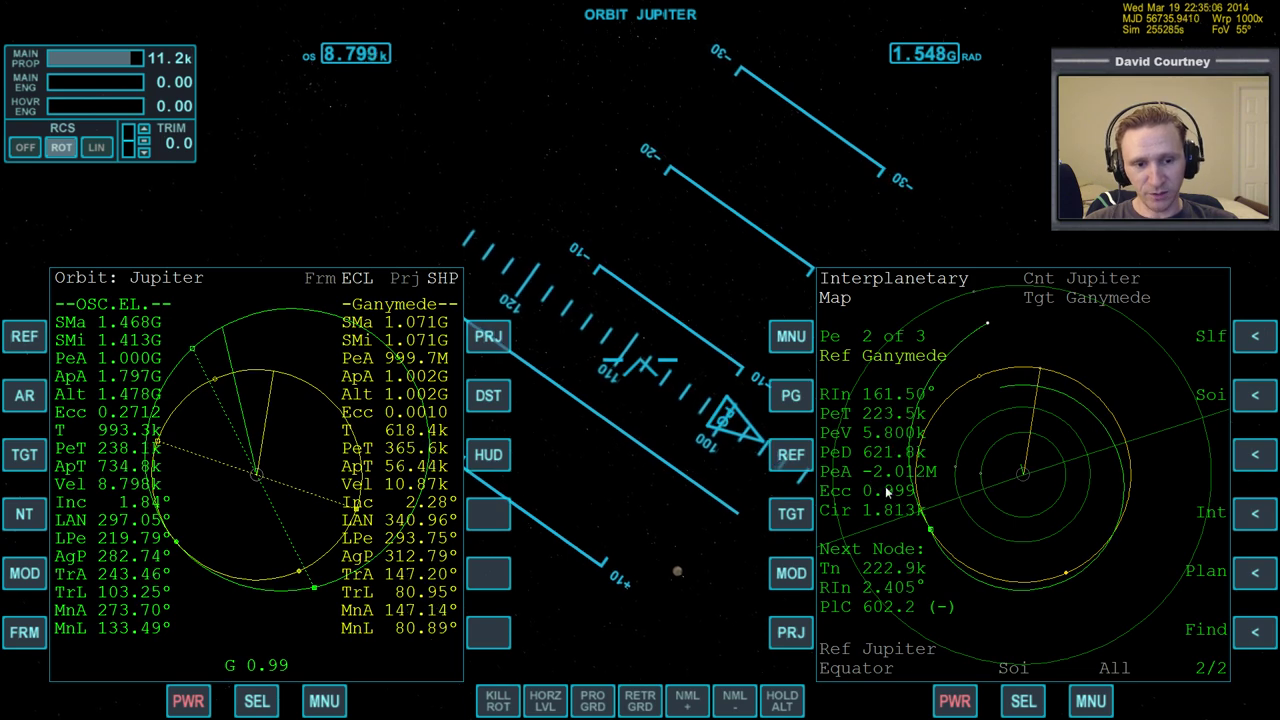
{"action": "key", "text": "t"}
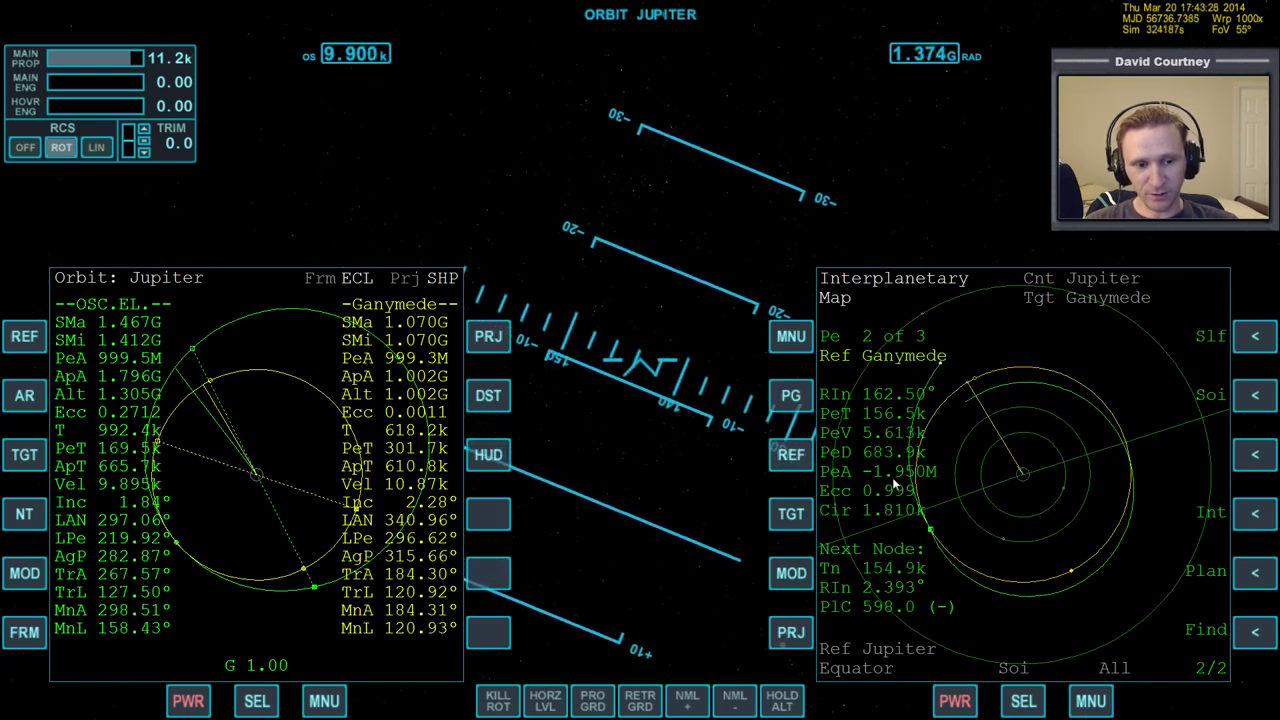
{"action": "key", "text": "r"}
{"action": "key", "text": "r"}
{"action": "key", "text": "r"}
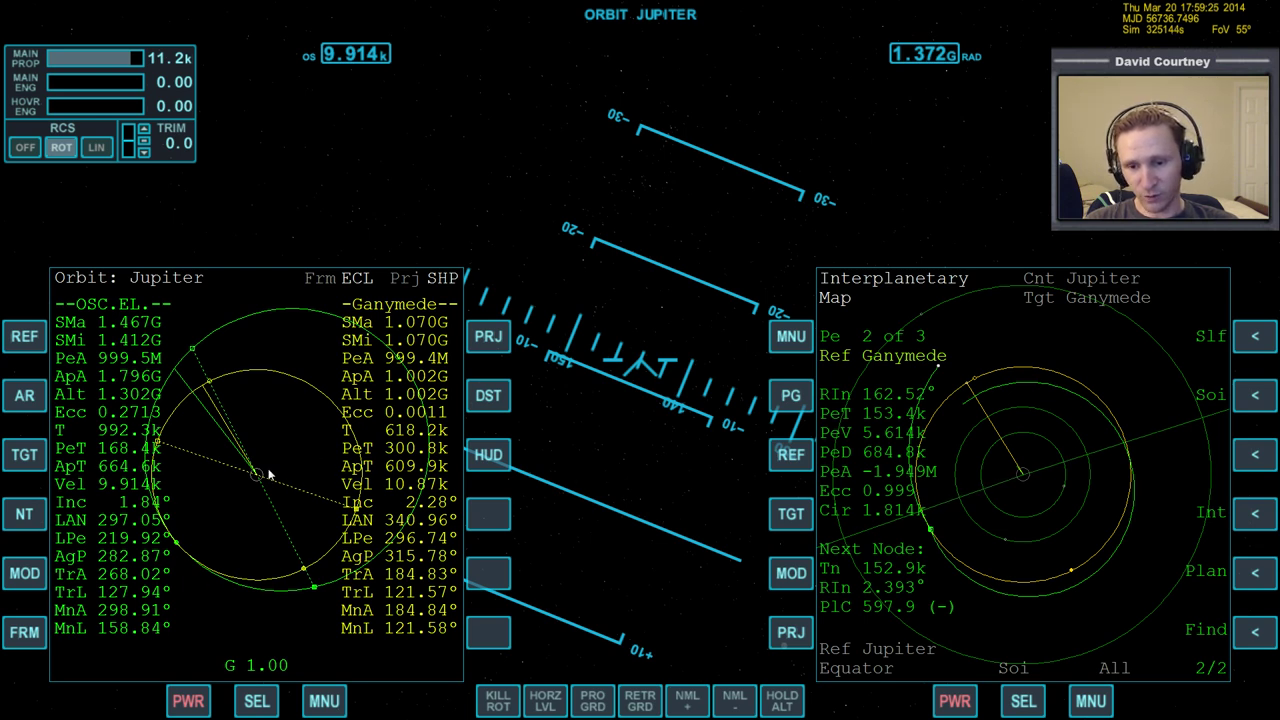
Change the Orbit MFD reference body to Jupiter's moon Ganymede
{"action": "key", "text": "shift+r"}
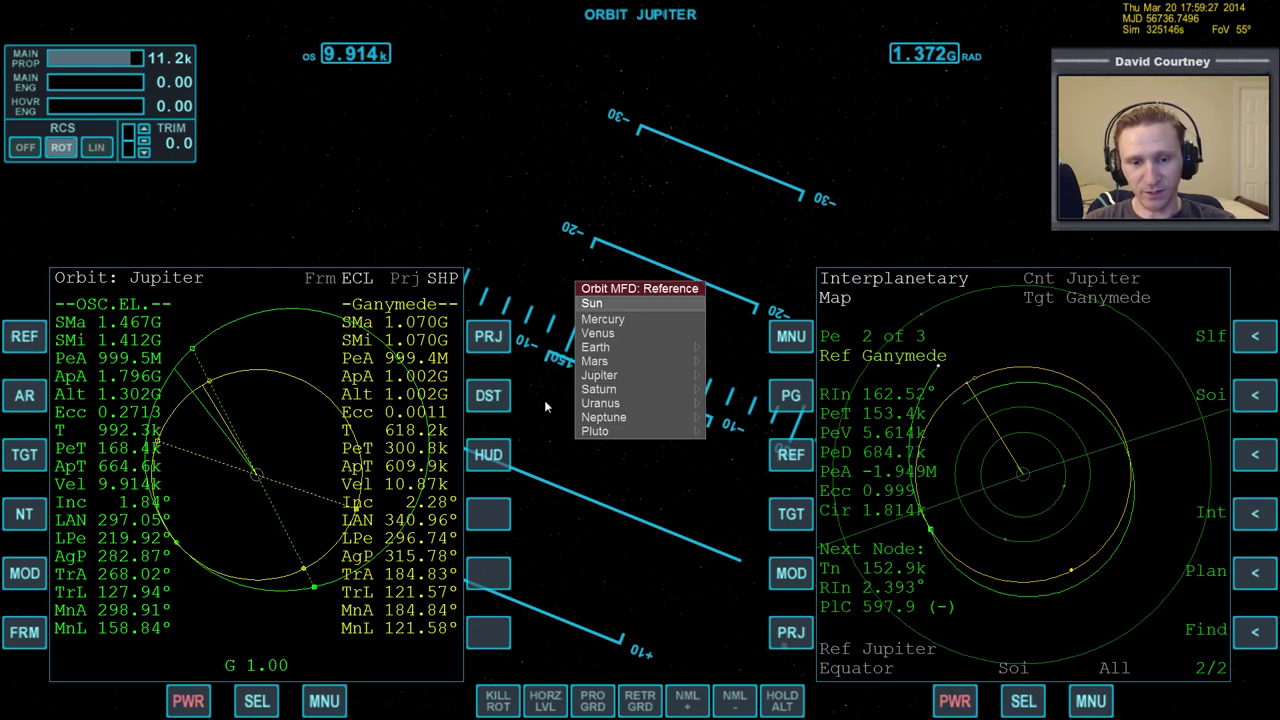
{"action": "key", "text": "Down"}
{"action": "key", "text": "Down"}
{"action": "key", "text": "Down"}
{"action": "key", "text": "Down"}
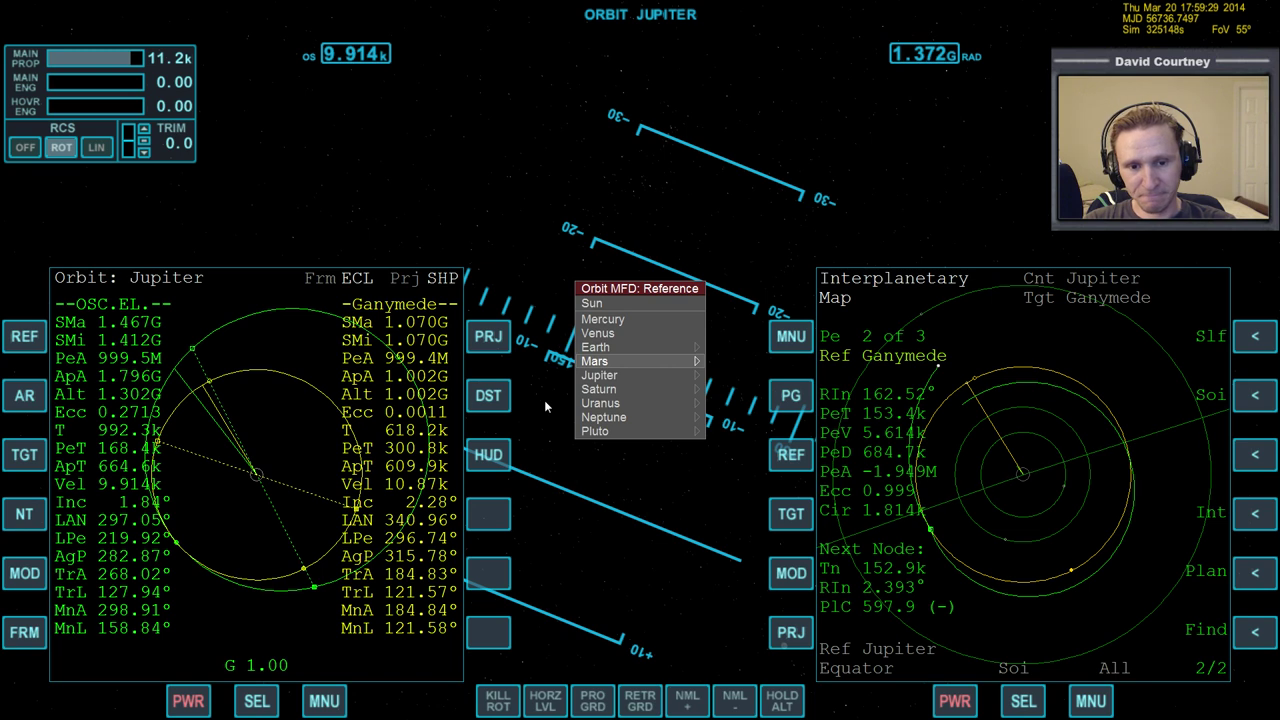
{"action": "key", "text": "Down"}
{"action": "key", "text": "Right"}
{"action": "key", "text": "Down"}
{"action": "key", "text": "Down"}
{"action": "key", "text": "Return"}
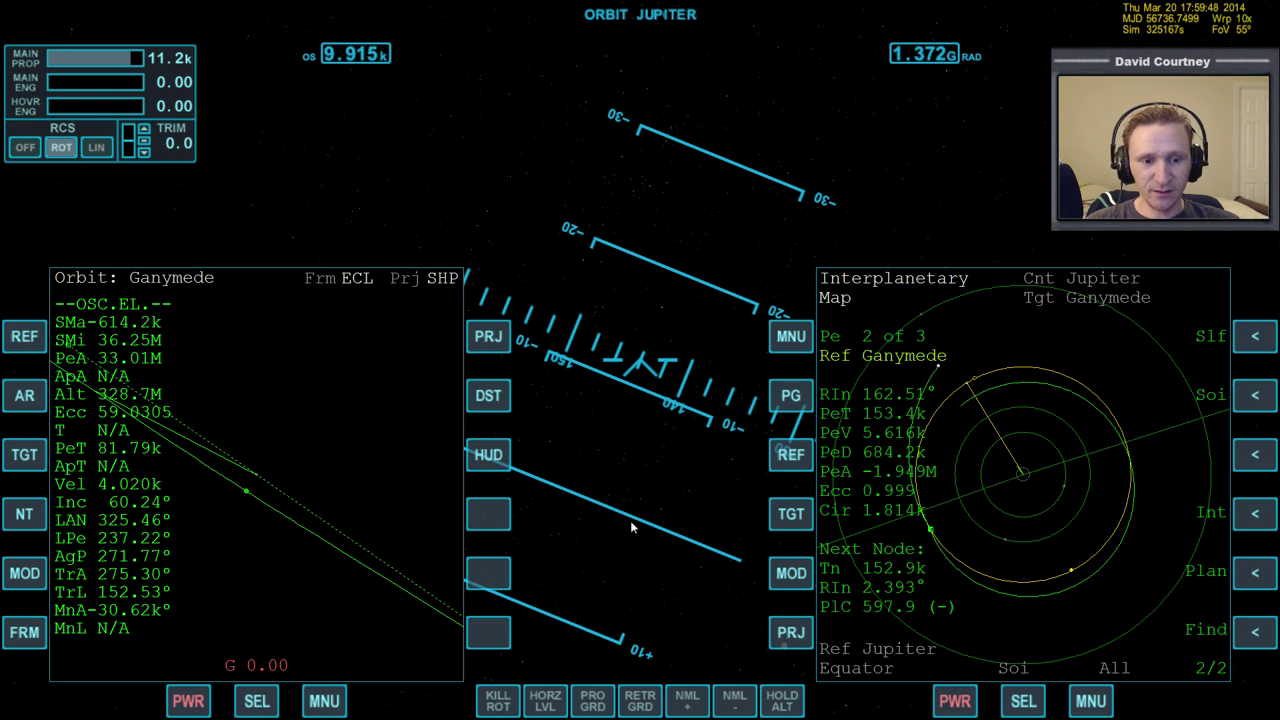
Coast at 100x then 1000x warp, slow to 10x near 296.2M altitude, then switch to the notes
{"action": "key", "text": "t"}
{"action": "key", "text": "t"}
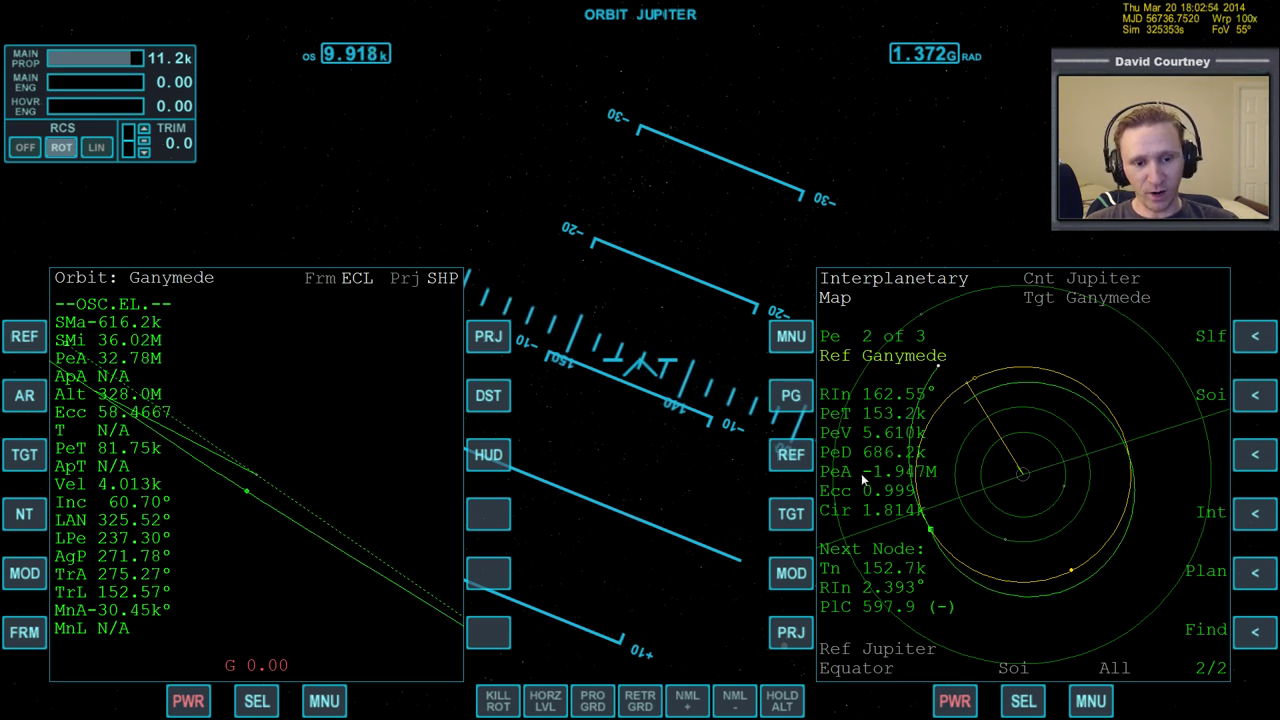
{"action": "key", "text": "t"}
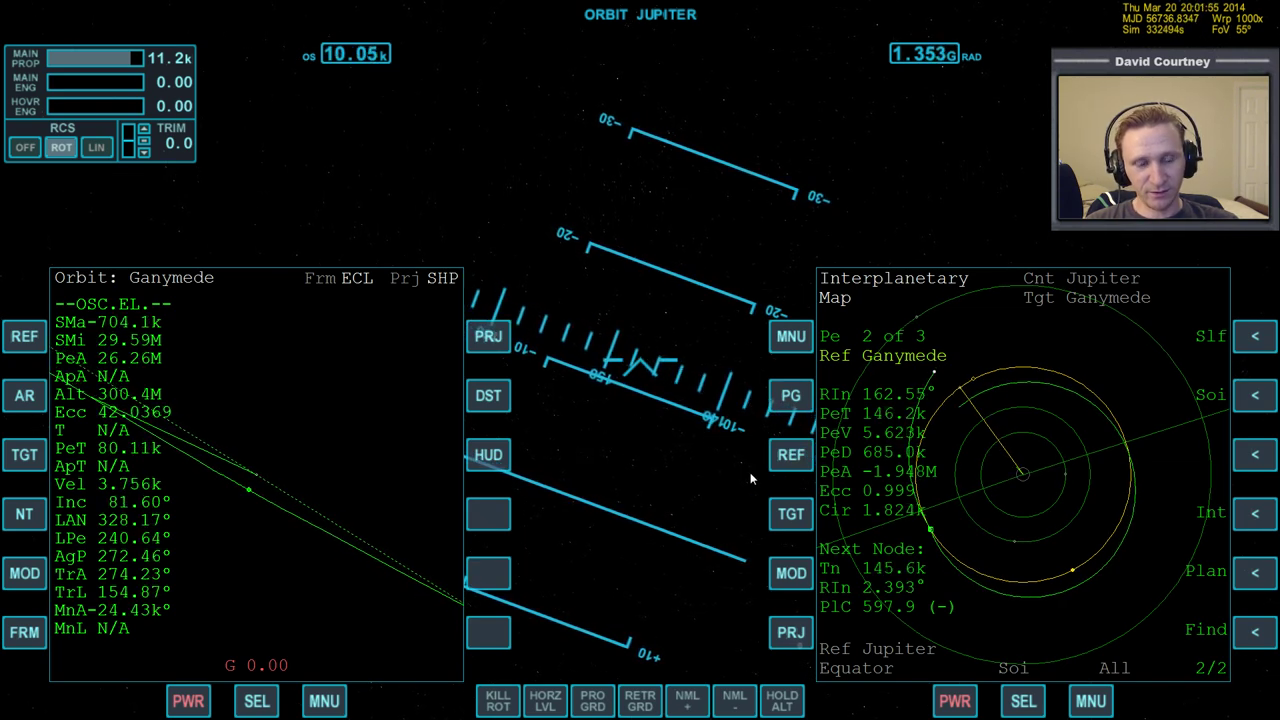
{"action": "key", "text": "r"}
{"action": "key", "text": "r"}
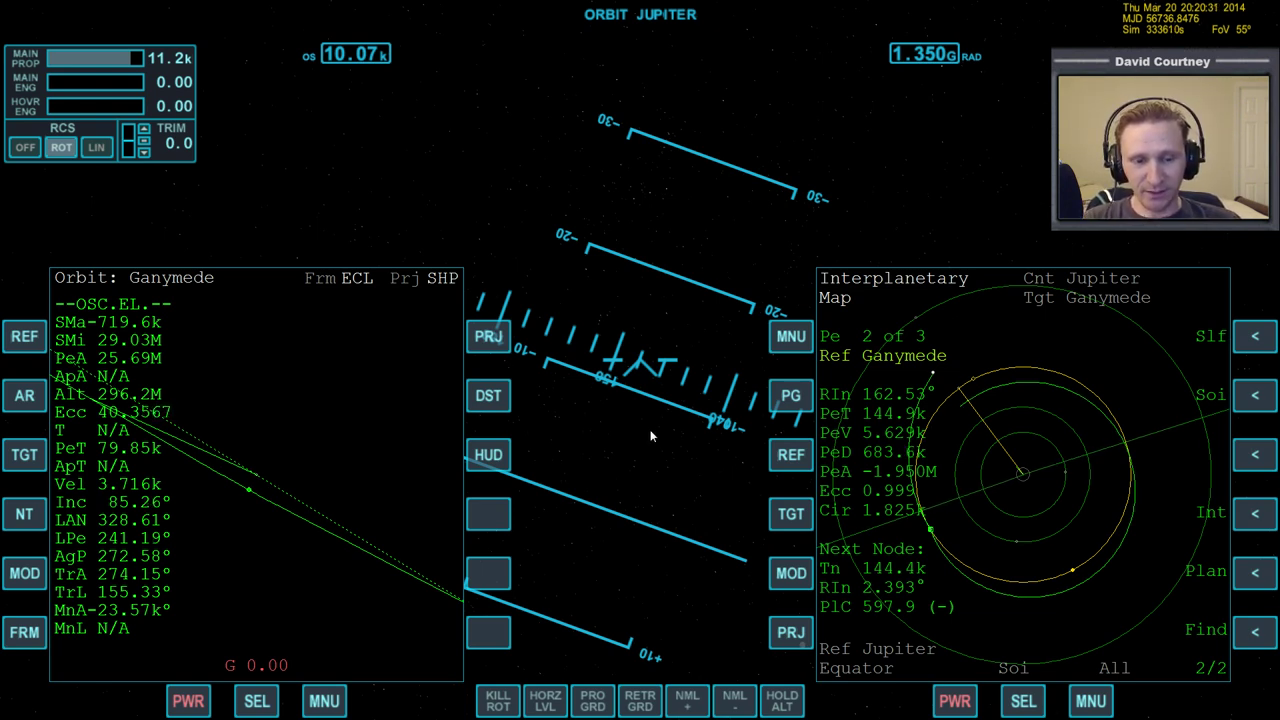
{"action": "key", "text": "alt+Tab"}
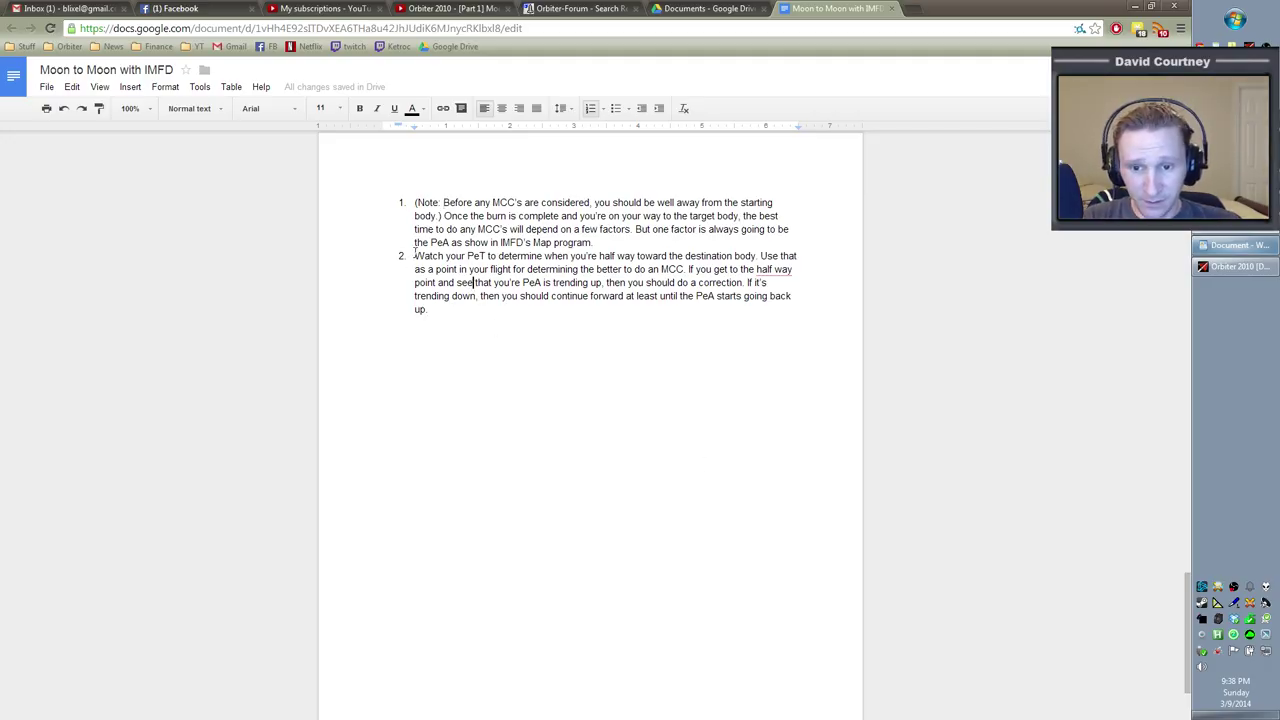
Insert '(You can also refer to Orbit MFD to help know when you're half way there.)' after item 2's first sentence
{"action": "left_click_drag", "start_coordinate": [414, 256], "coordinate": [757, 256]}
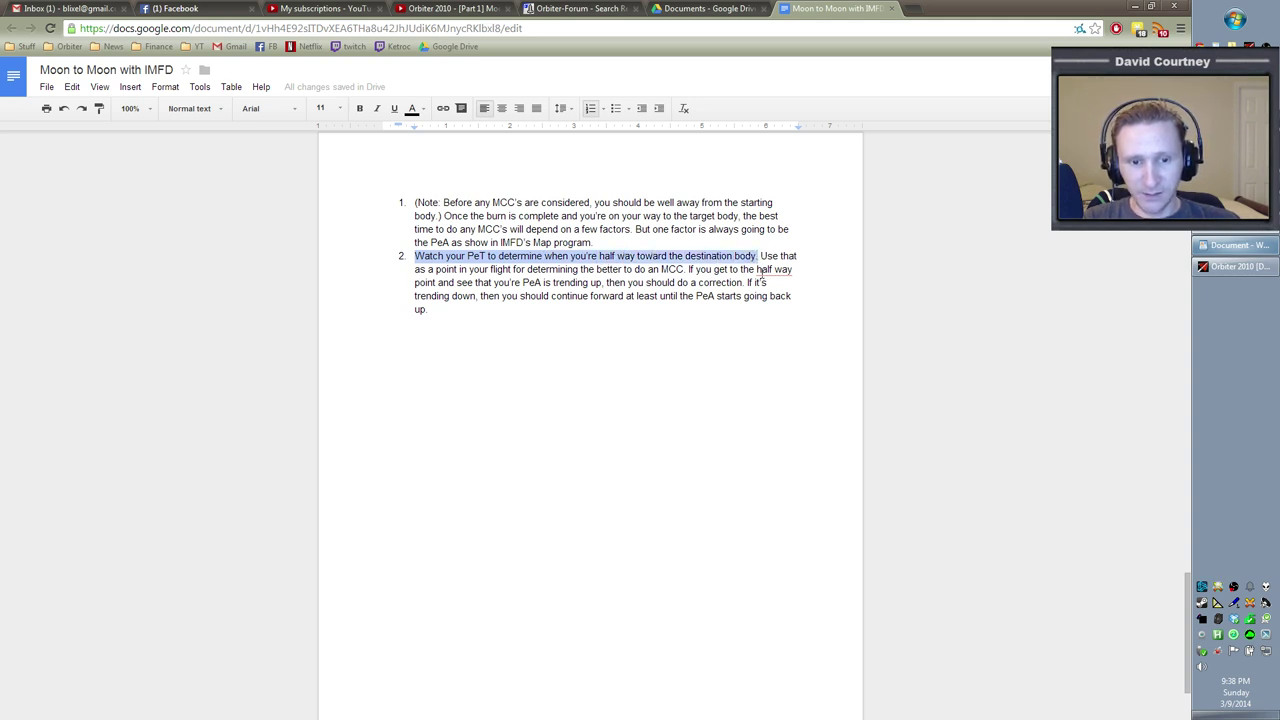
{"action": "left_click", "coordinate": [759, 257]}
{"action": "type", "text": "(You can also re"}
{"action": "type", "text": "fer to Orbit MFD"}
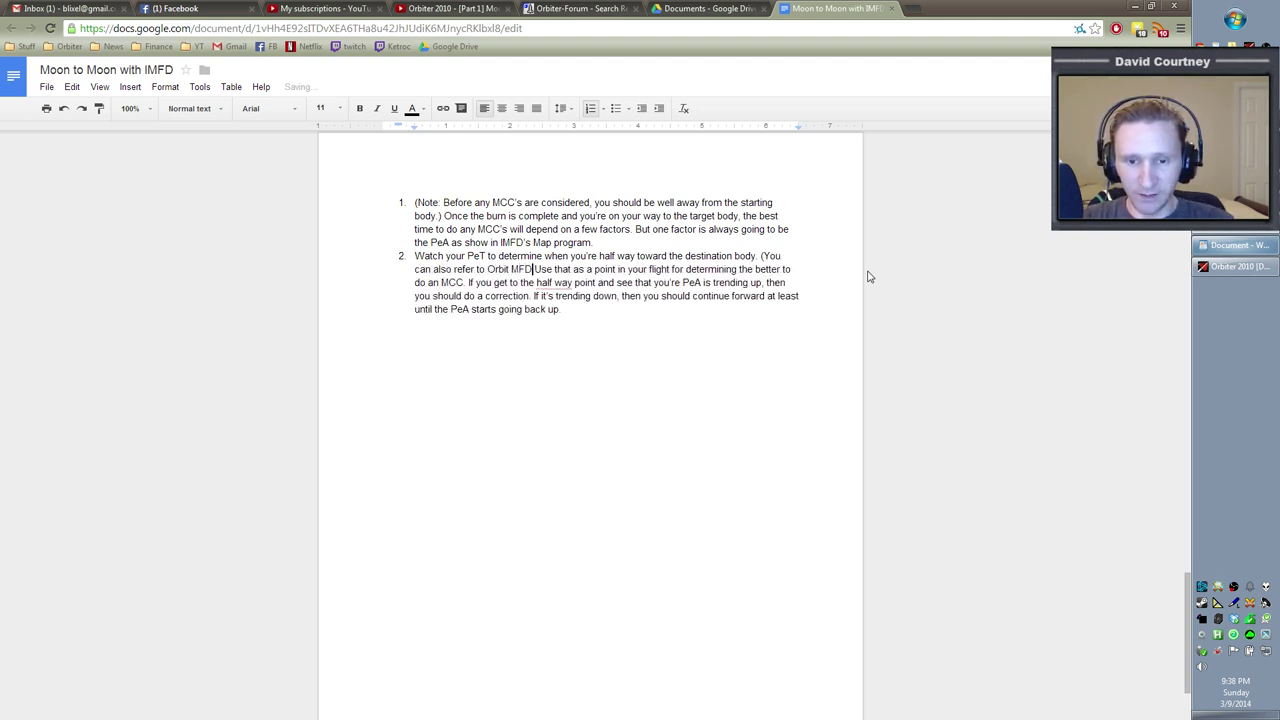
{"action": "type", "text": " to help know when "}
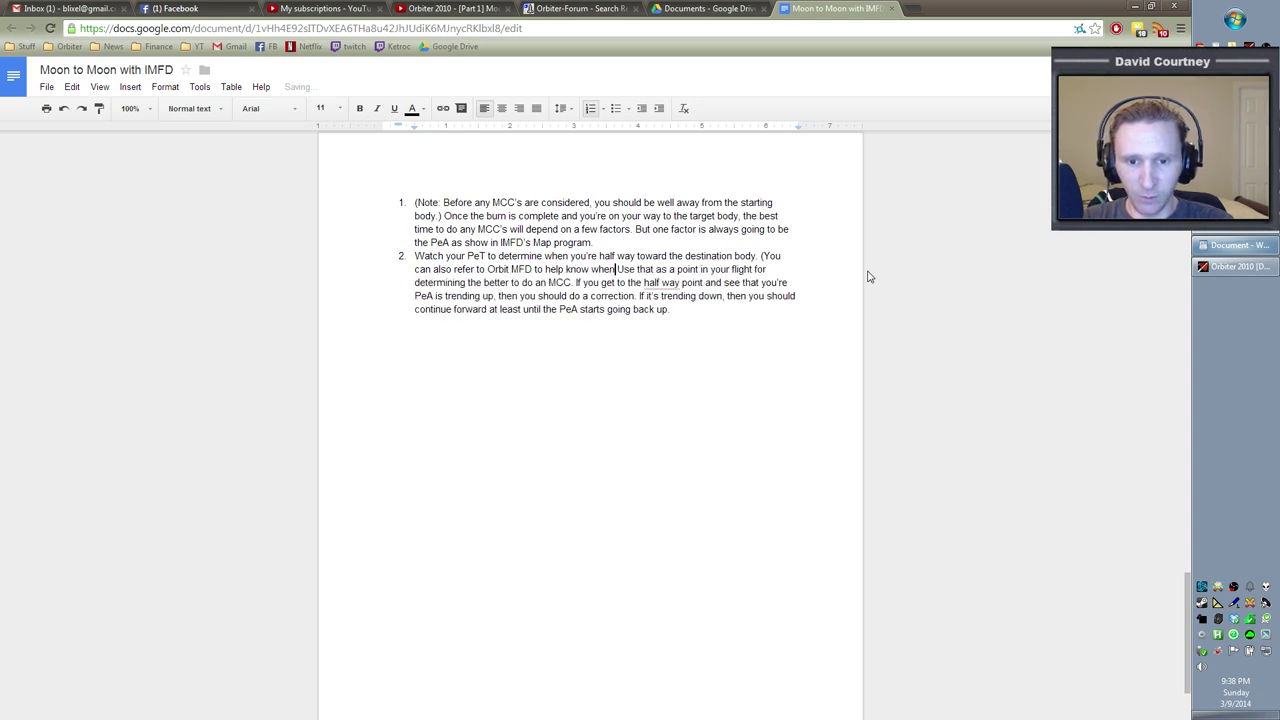
{"action": "type", "text": "you're half w"}
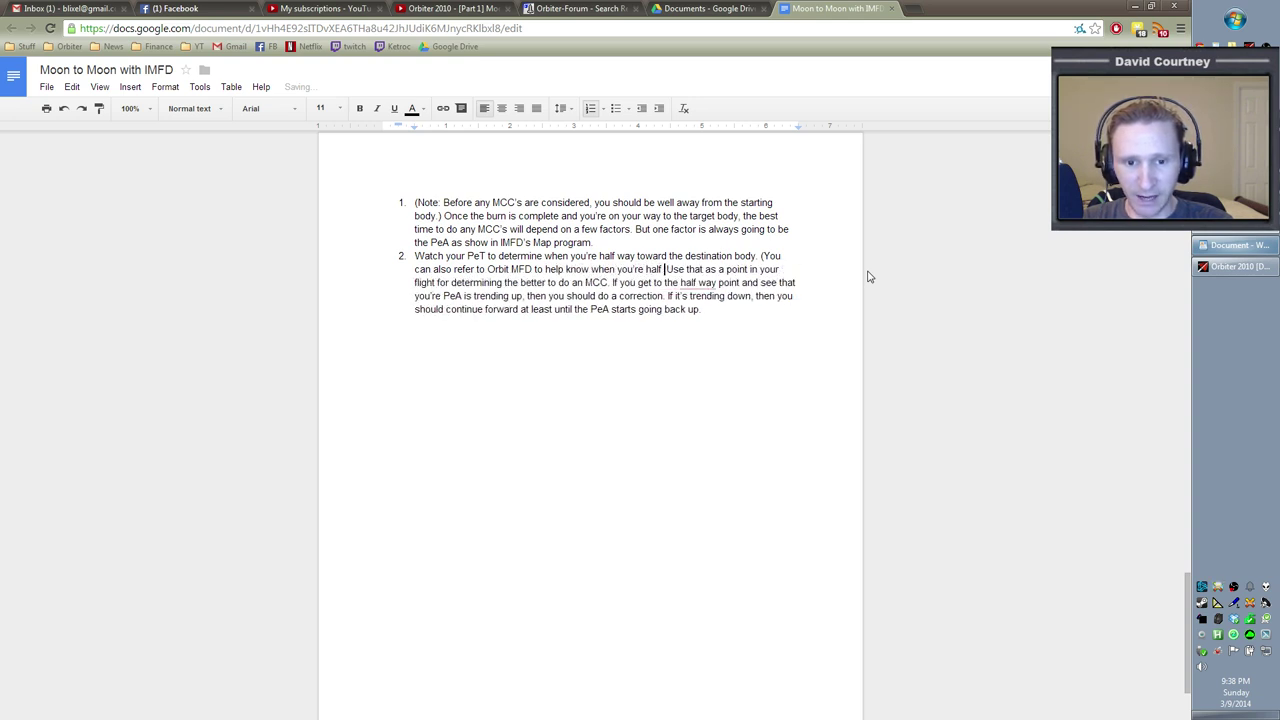
{"action": "type", "text": "ay there.)"}
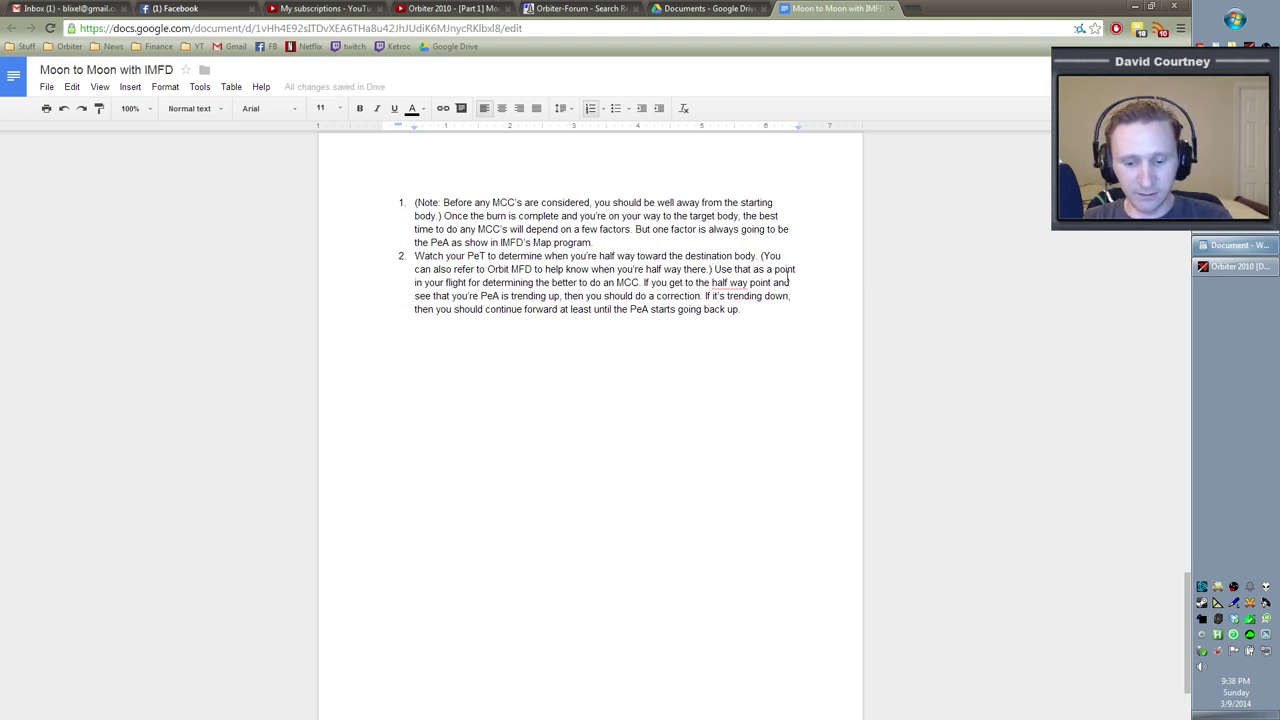
Reword the next sentence around the 'half way point' and 'half way time', then revise 'up' and 'correction'
{"action": "type", "text": "half way point"}
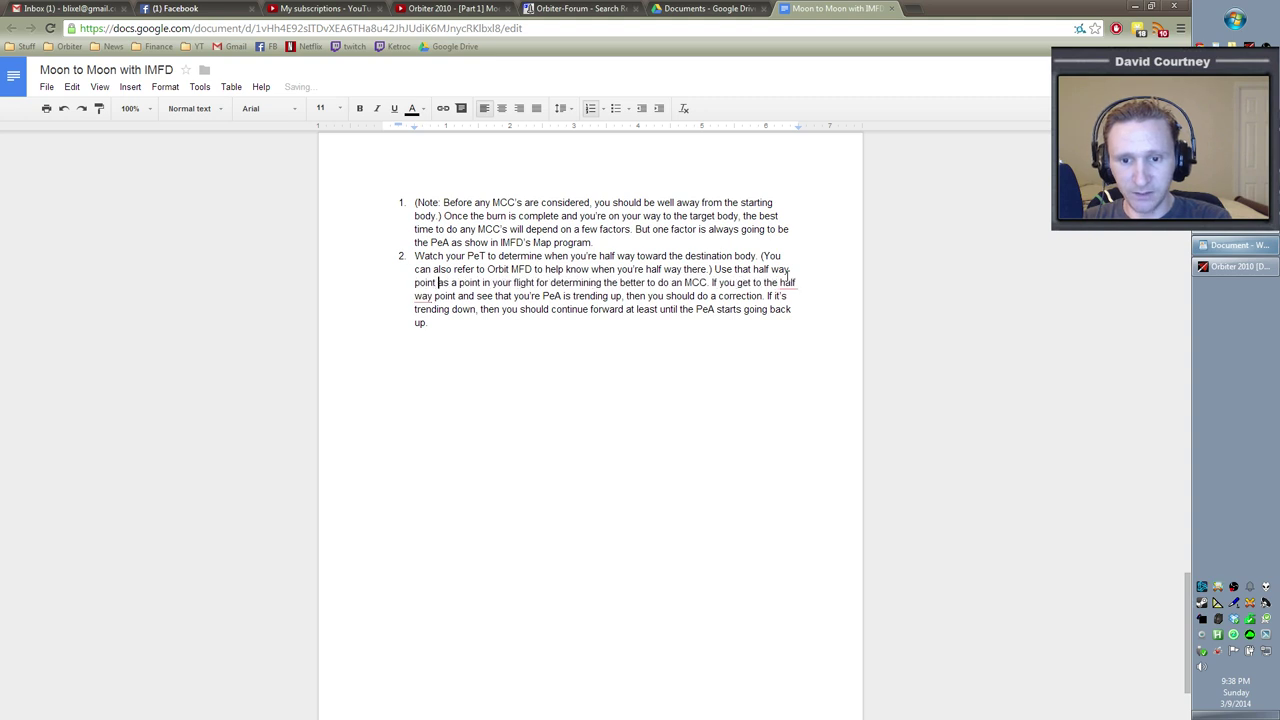
{"action": "key", "text": "Right"}
{"action": "key", "text": "Right"}
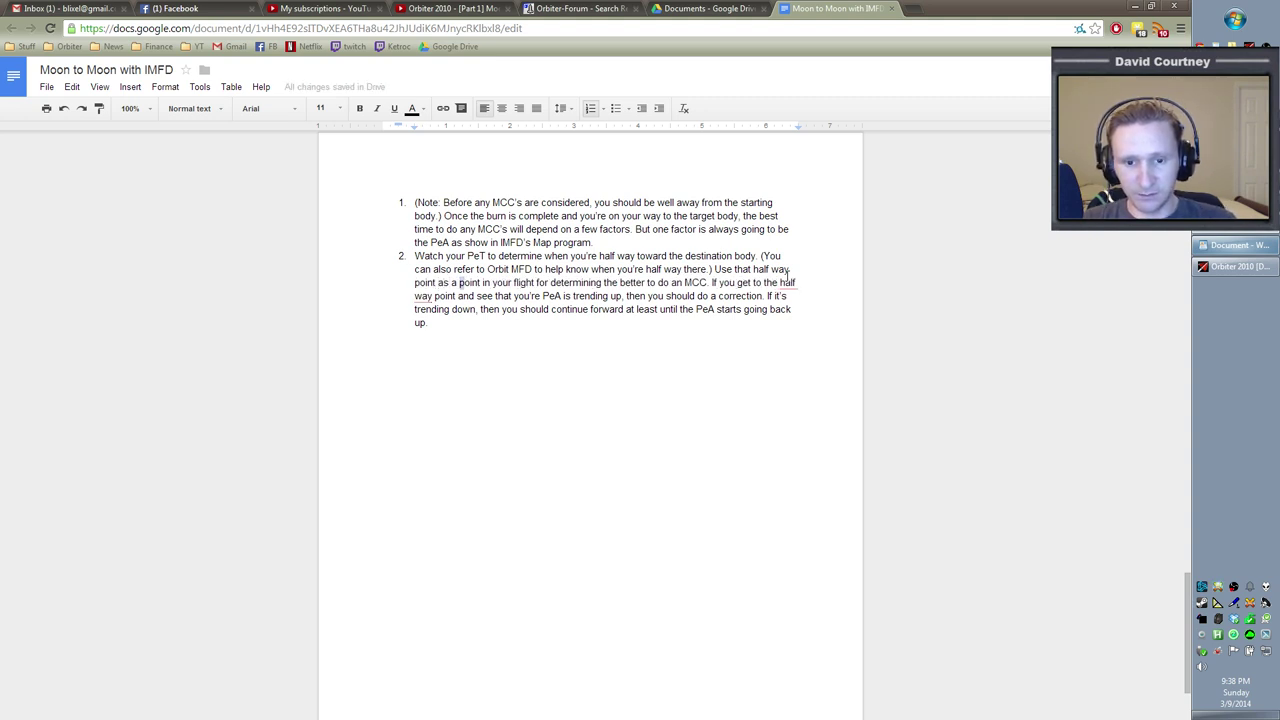
{"action": "key", "text": "shift+Right"}
{"action": "key", "text": "shift+Right"}
{"action": "key", "text": "shift+Right"}
{"action": "key", "text": "shift+Right"}
{"action": "key", "text": "shift+Right"}
{"action": "key", "text": "shift+Right"}
{"action": "key", "text": "shift+Right"}
{"action": "key", "text": "shift+Right"}
{"action": "key", "text": "shift+Right"}
{"action": "key", "text": "shift+Right"}
{"action": "key", "text": "shift+Right"}
{"action": "key", "text": "shift+Right"}
{"action": "key", "text": "shift+Right"}
{"action": "key", "text": "shift+Right"}
{"action": "key", "text": "shift+Right"}
{"action": "key", "text": "shift+Right"}
{"action": "key", "text": "shift+Right"}
{"action": "key", "text": "shift+Right"}
{"action": "key", "text": "shift+Right"}
{"action": "key", "text": "shift+Right"}
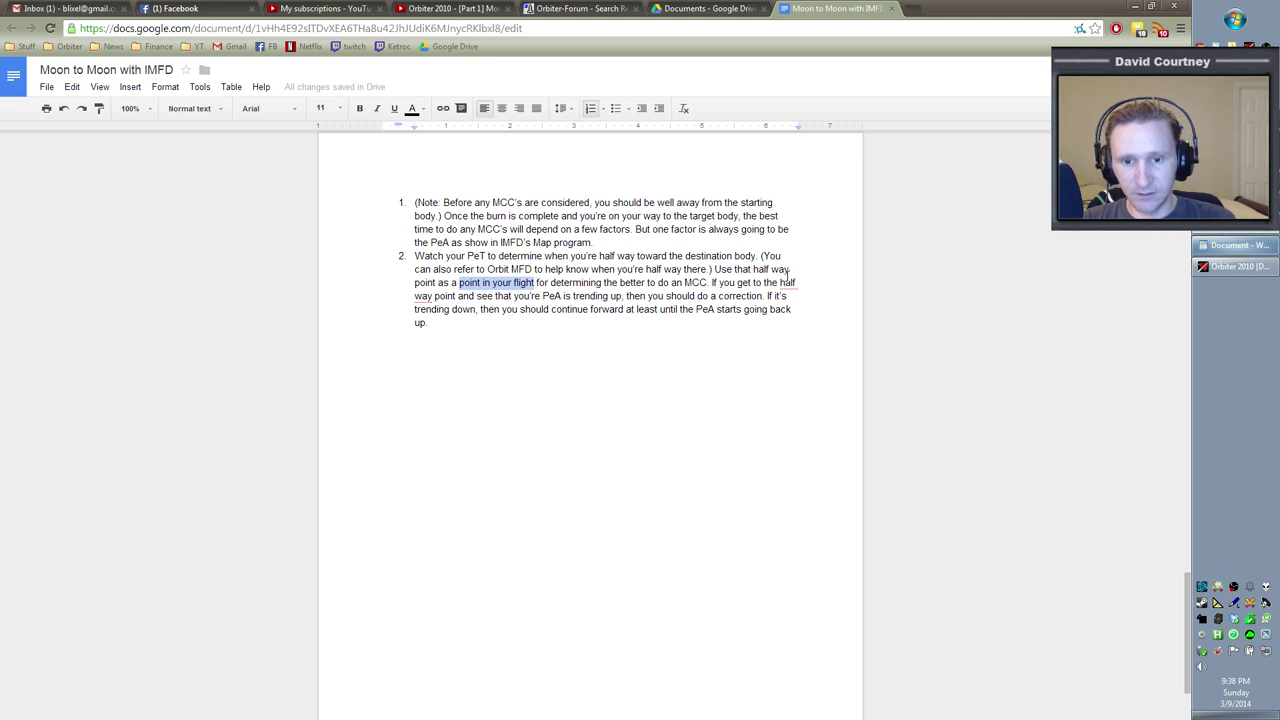
{"action": "type", "text": "way poin"}
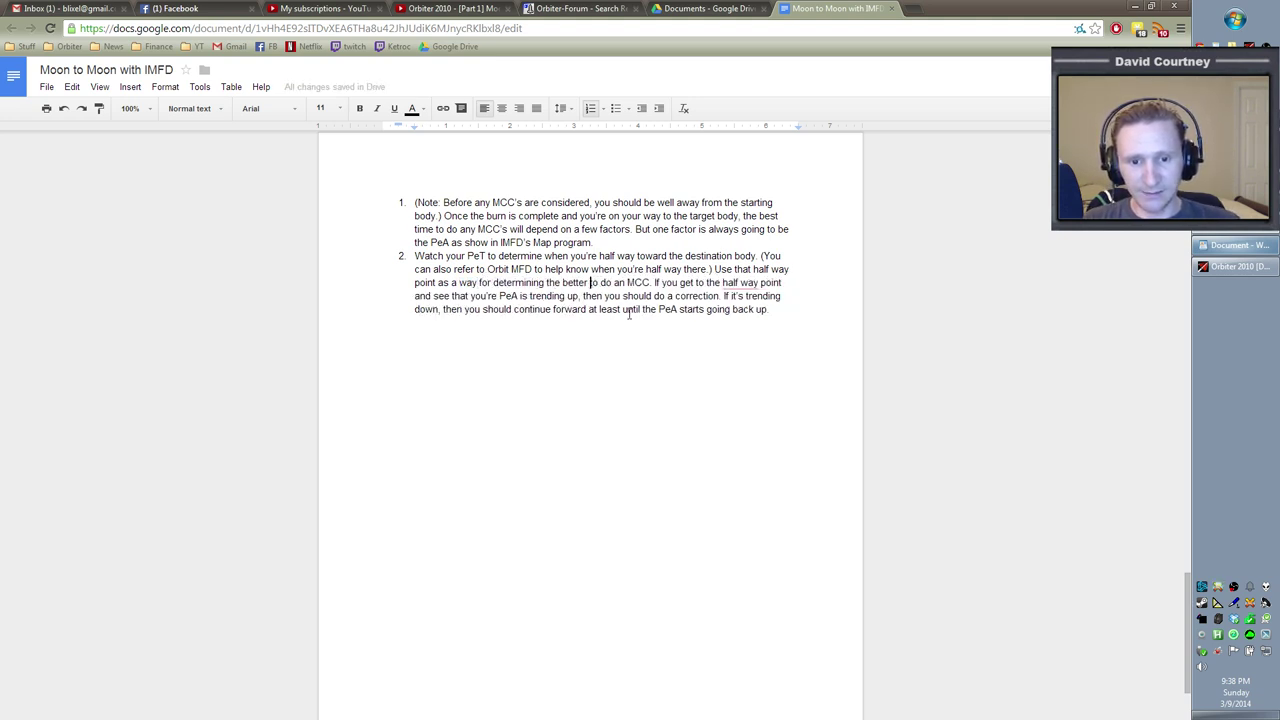
{"action": "type", "text": " time t"}
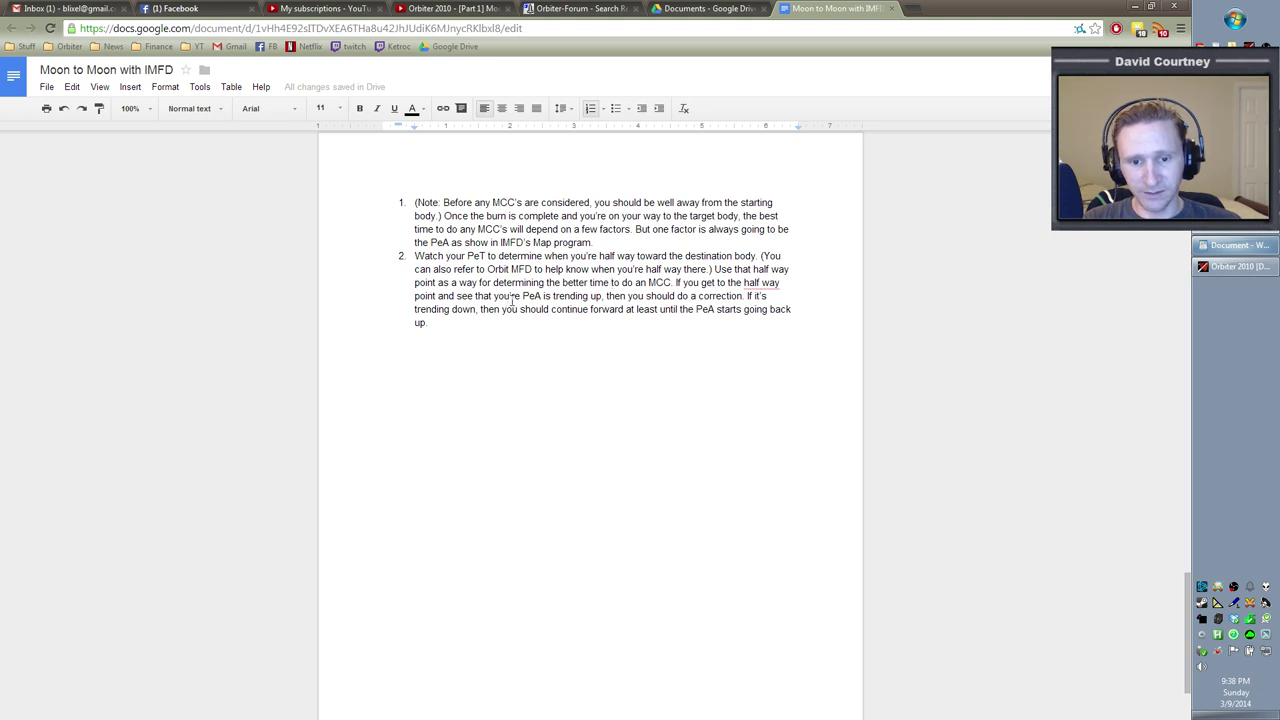
{"action": "left_click_drag", "start_coordinate": [590, 297], "coordinate": [606, 297]}
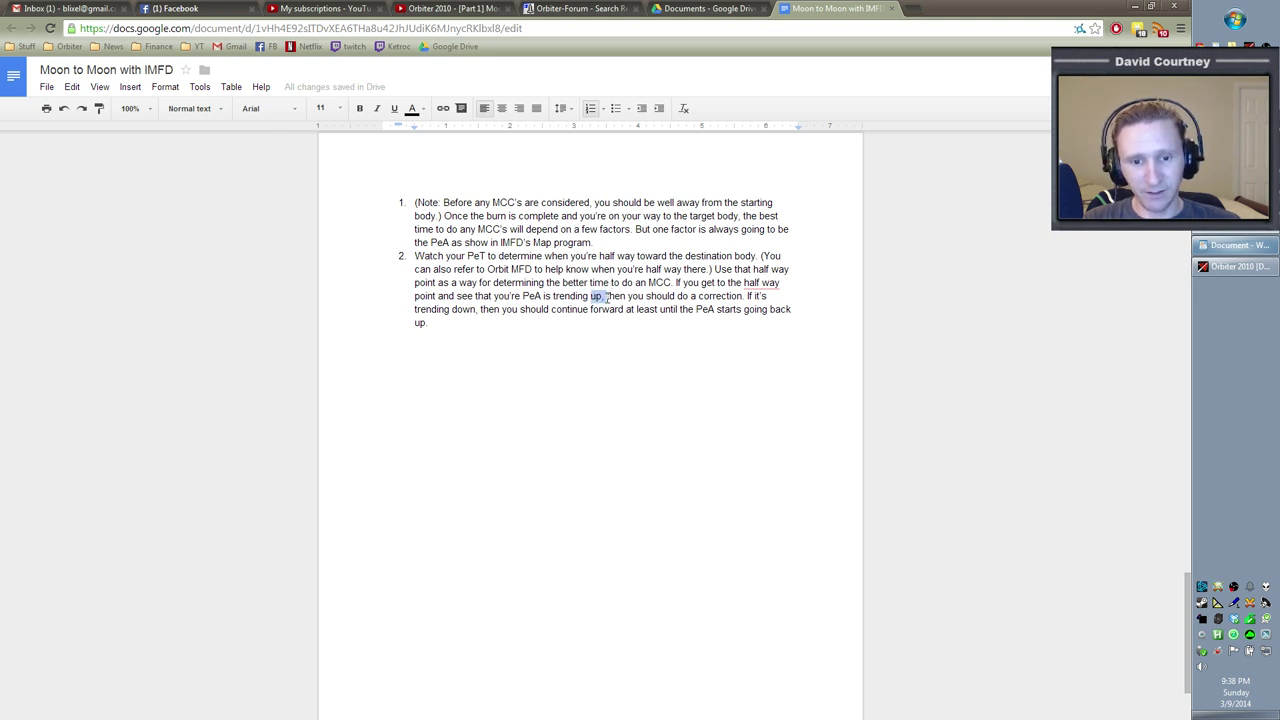
{"action": "left_click", "coordinate": [739, 296]}
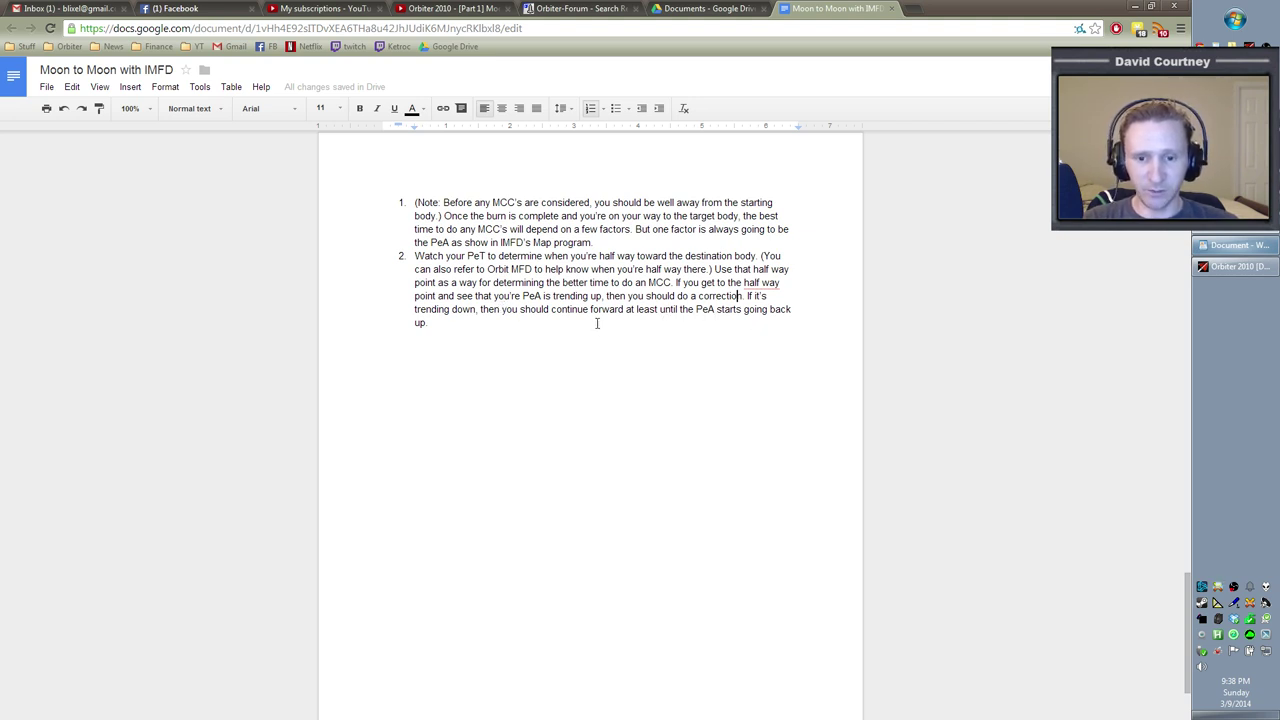
Finish note 2: burn an MCC near the target if PeA is off, since closer corrections cost more
{"action": "type", "text": "Howeve"}
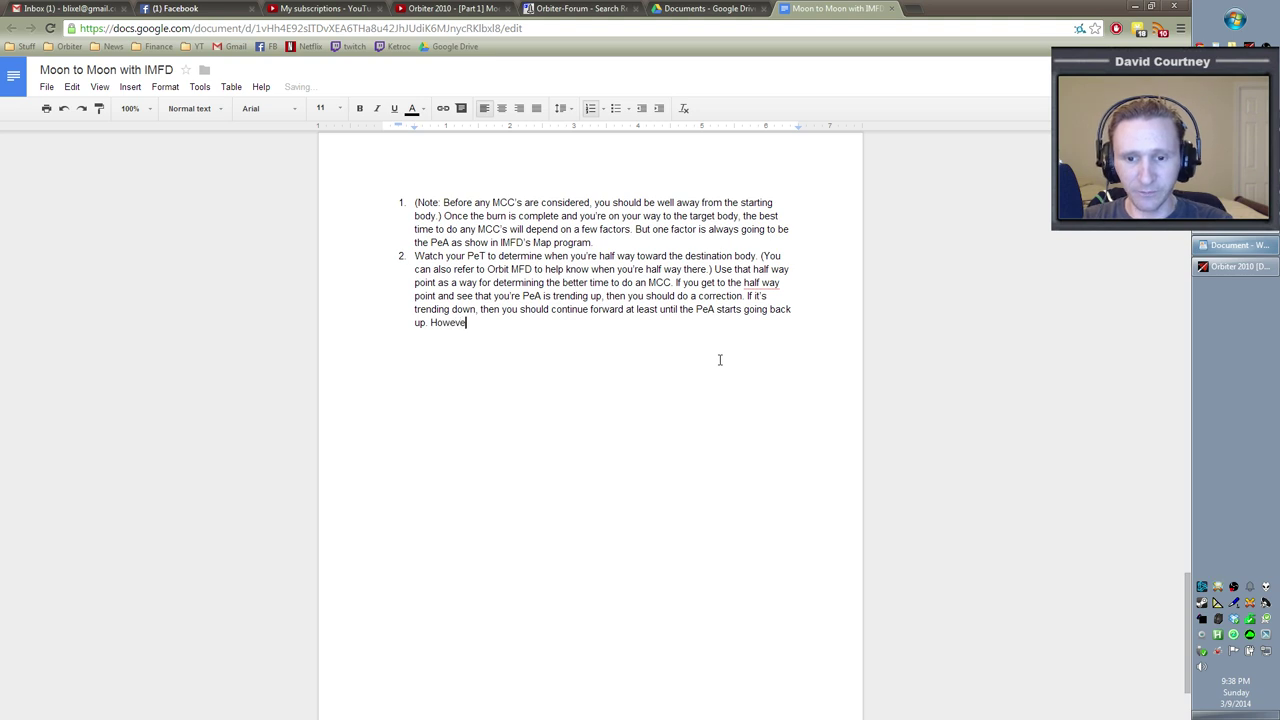
{"action": "type", "text": "r, if you get too c"}
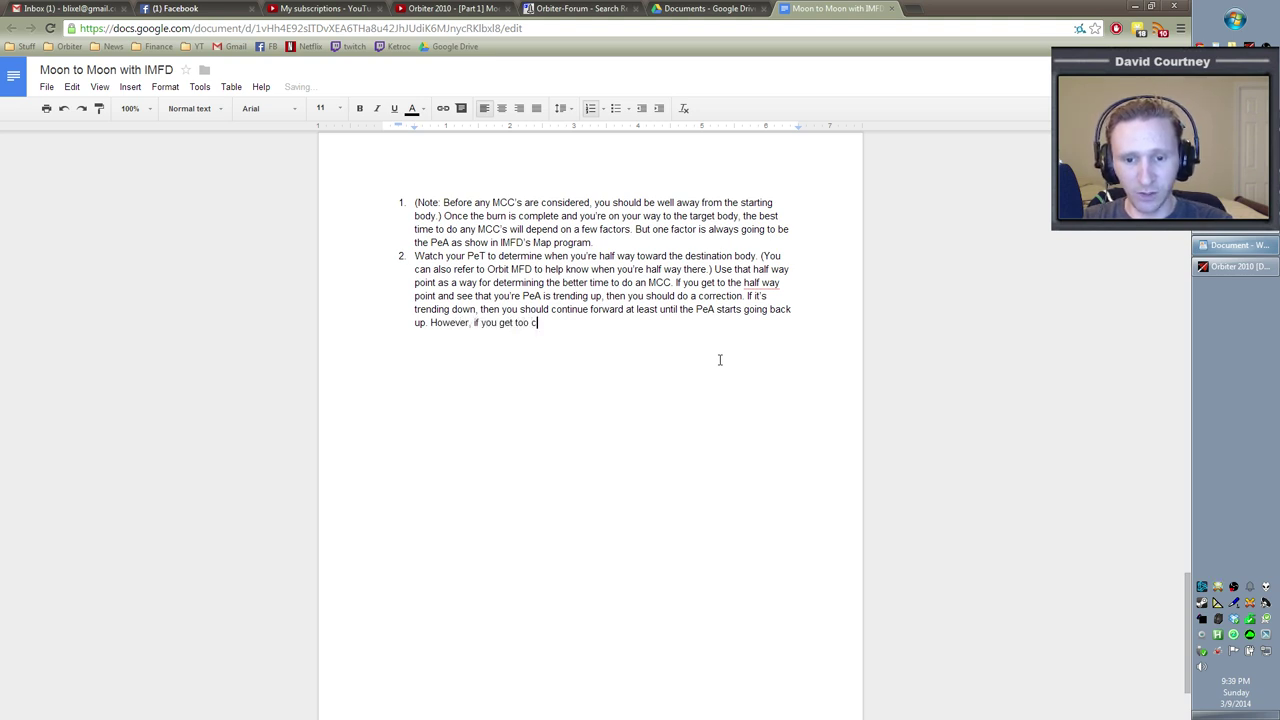
{"action": "type", "text": "lose to the desination e"}
{"action": "key", "text": "BackSpace"}
{"action": "key", "text": "BackSpace"}
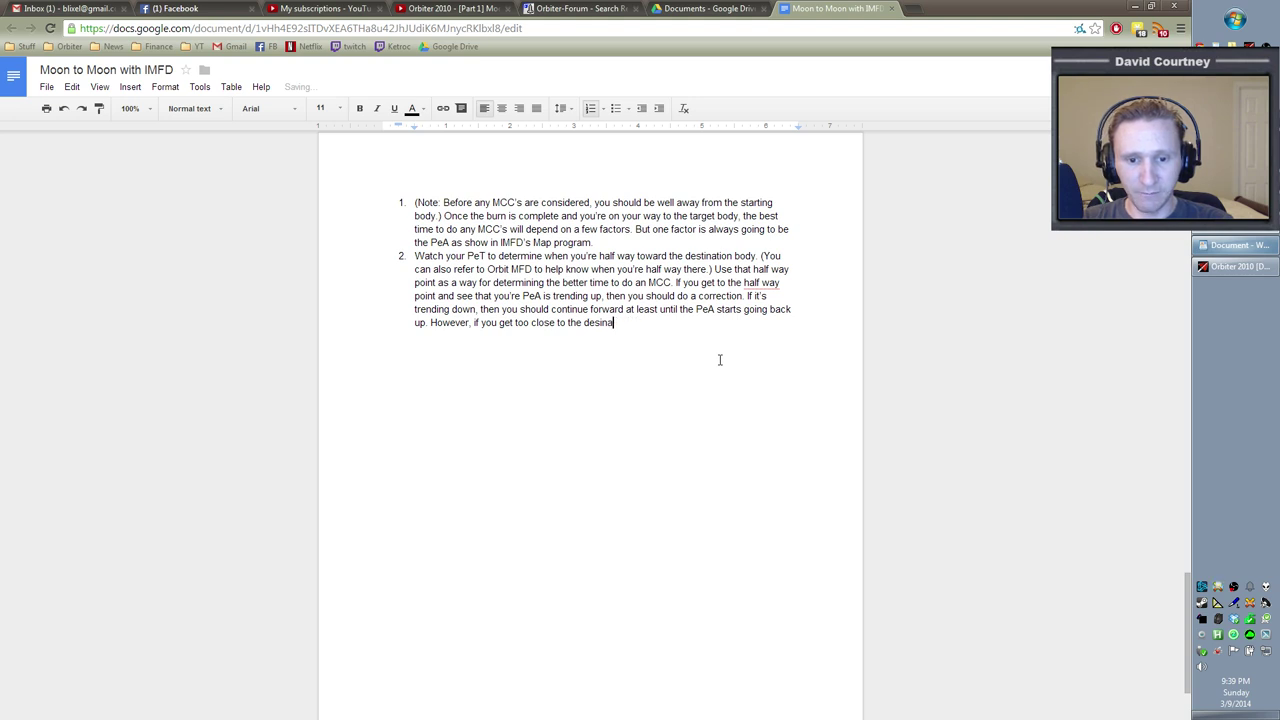
{"action": "key", "text": "BackSpace"}
{"action": "key", "text": "BackSpace"}
{"action": "key", "text": "BackSpace"}
{"action": "type", "text": "tination body"}
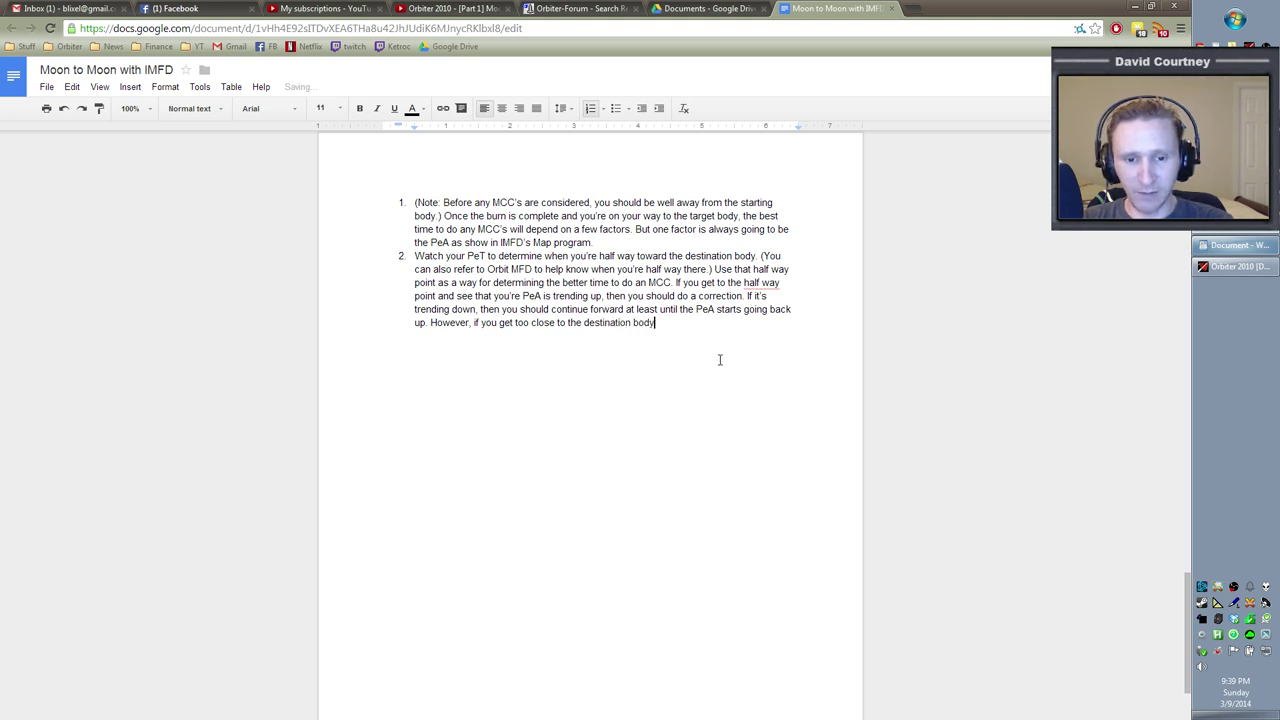
{"action": "type", "text": " and your"}
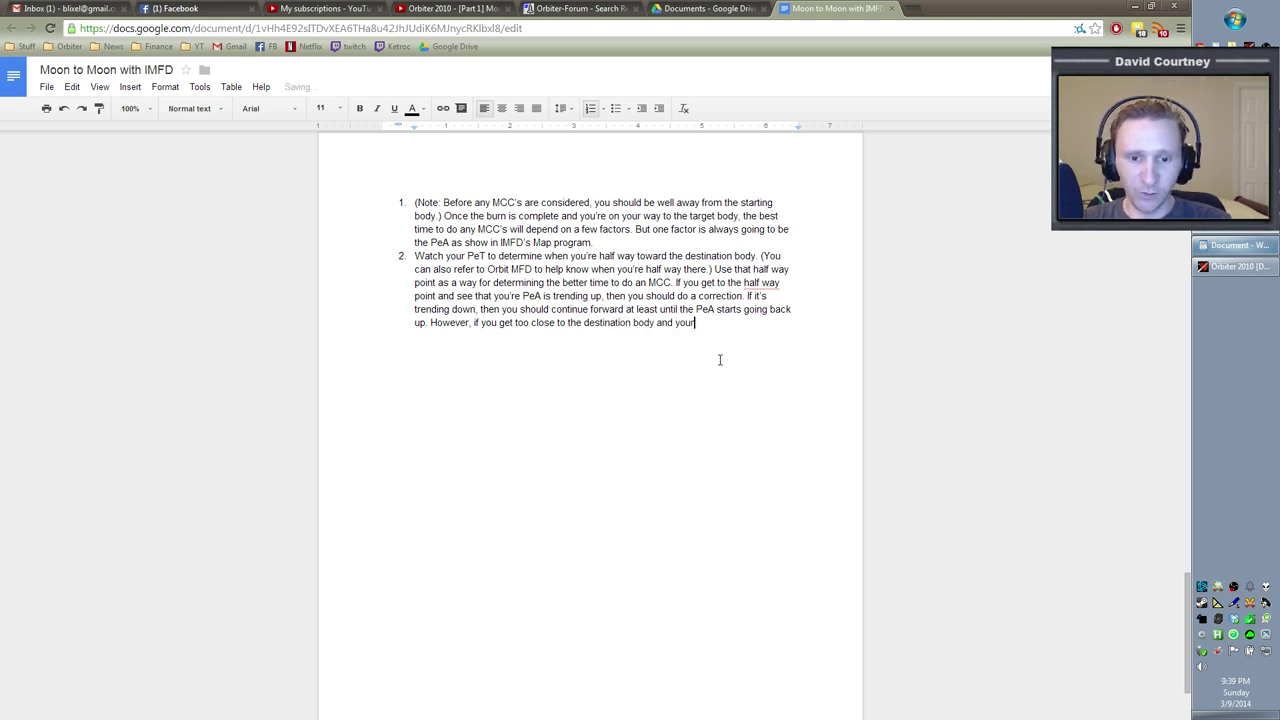
{"action": "type", "text": " PeA is still not where you "}
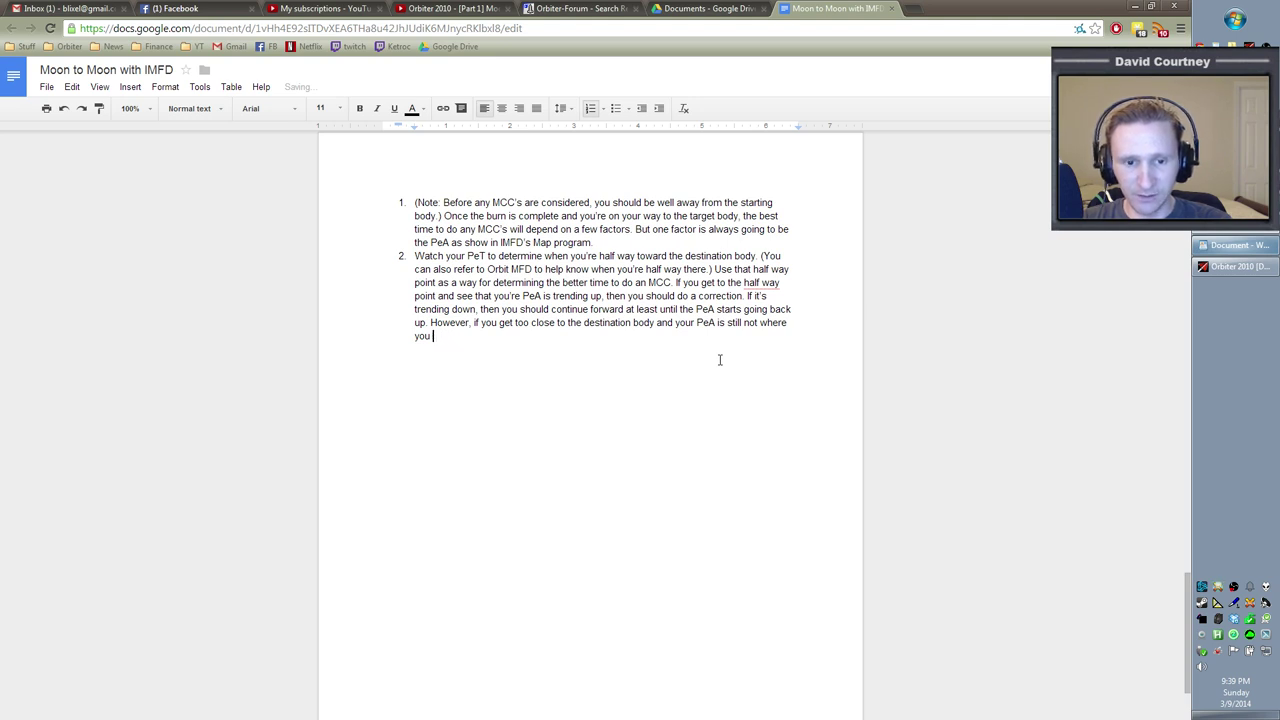
{"action": "type", "text": "need it to be, you'l"}
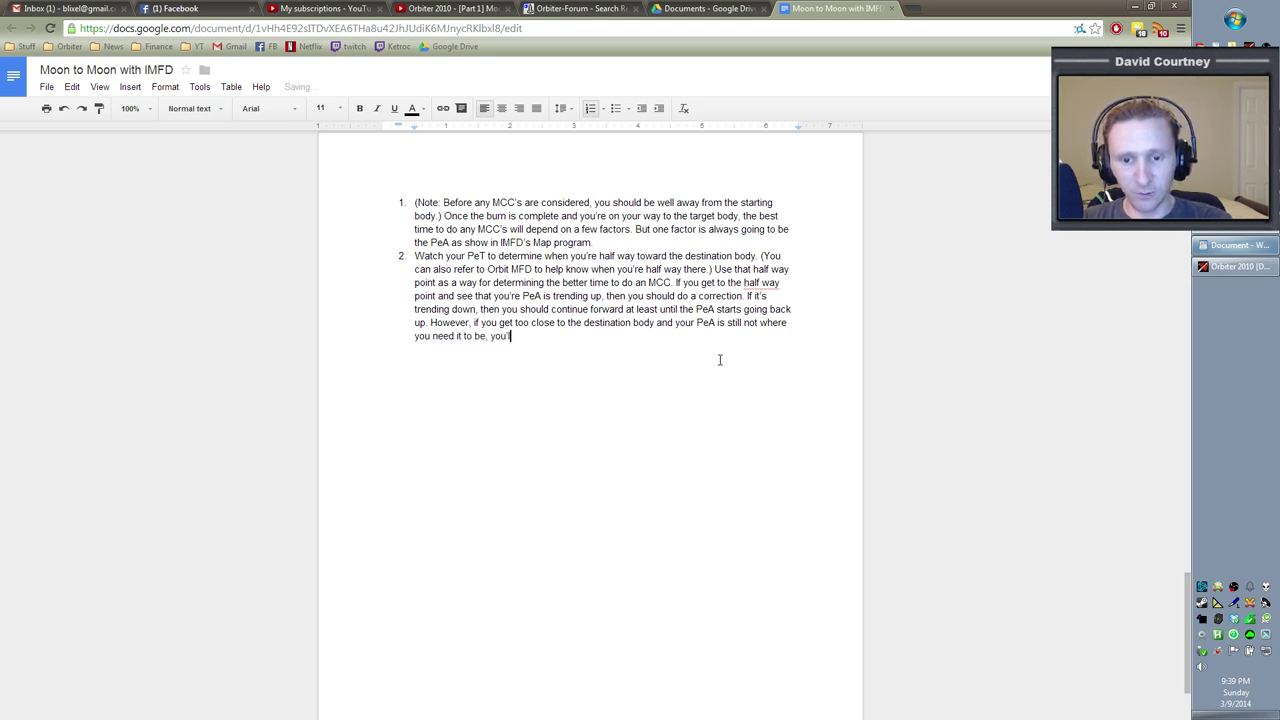
{"action": "type", "text": "l want to do an MCC even if the ePe"}
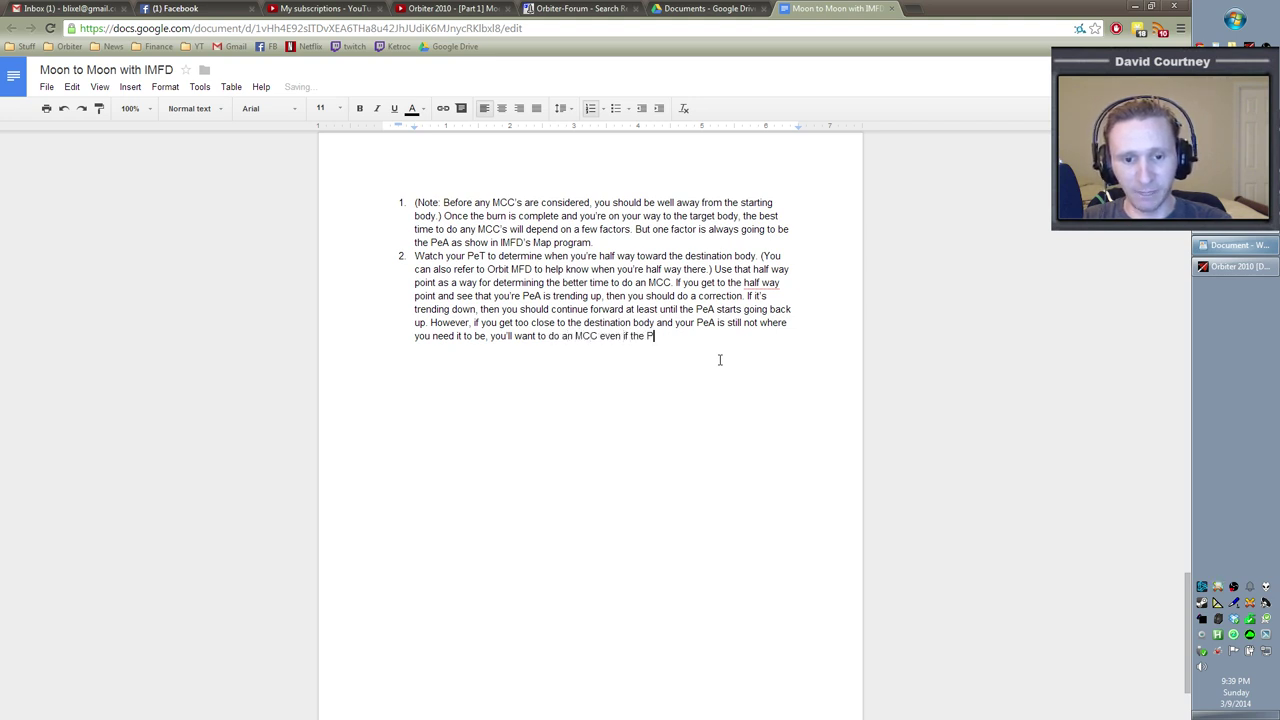
{"action": "type", "text": "is currently re"}
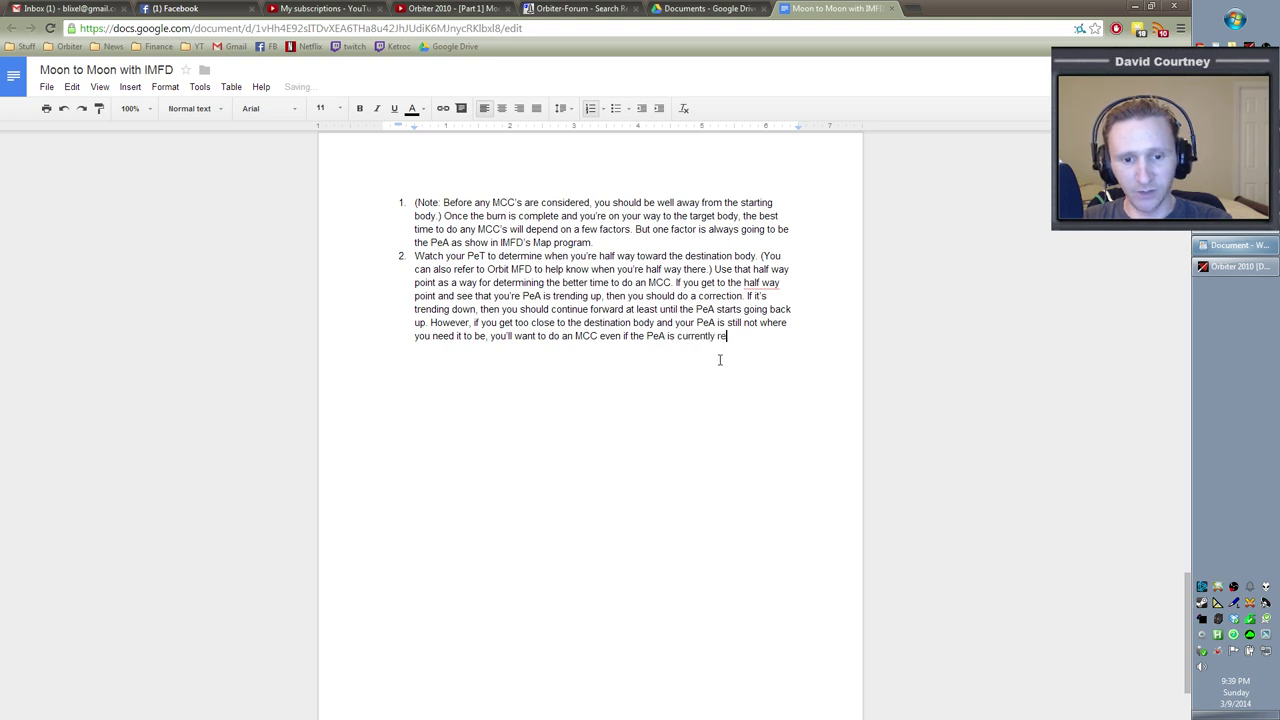
{"action": "type", "text": "ending up because the"}
{"action": "key", "text": "BackSpace"}
{"action": "key", "text": "BackSpace"}
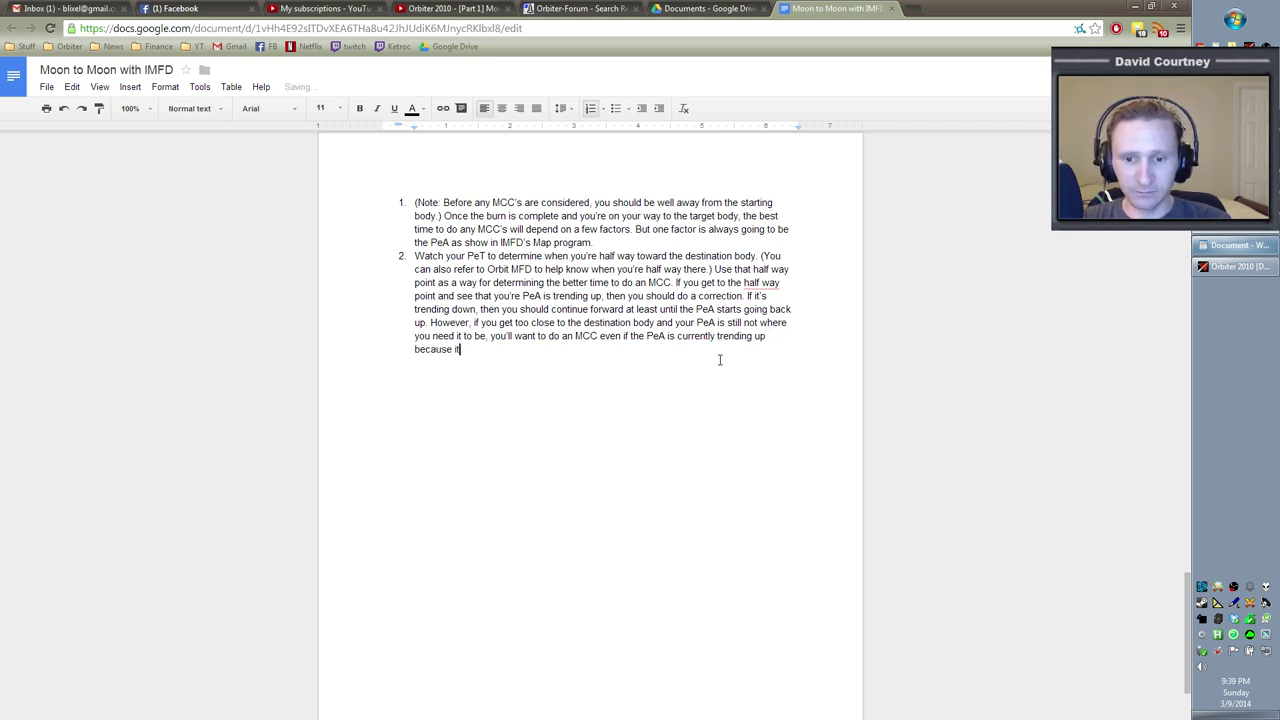
{"action": "type", "text": "wil"}
{"action": "key", "text": "BackSpace"}
{"action": "key", "text": "BackSpace"}
{"action": "key", "text": "BackSpace"}
{"action": "key", "text": "BackSpace"}
{"action": "key", "text": "BackSpace"}
{"action": "key", "text": "BackSpace"}
{"action": "type", "text": "the"}
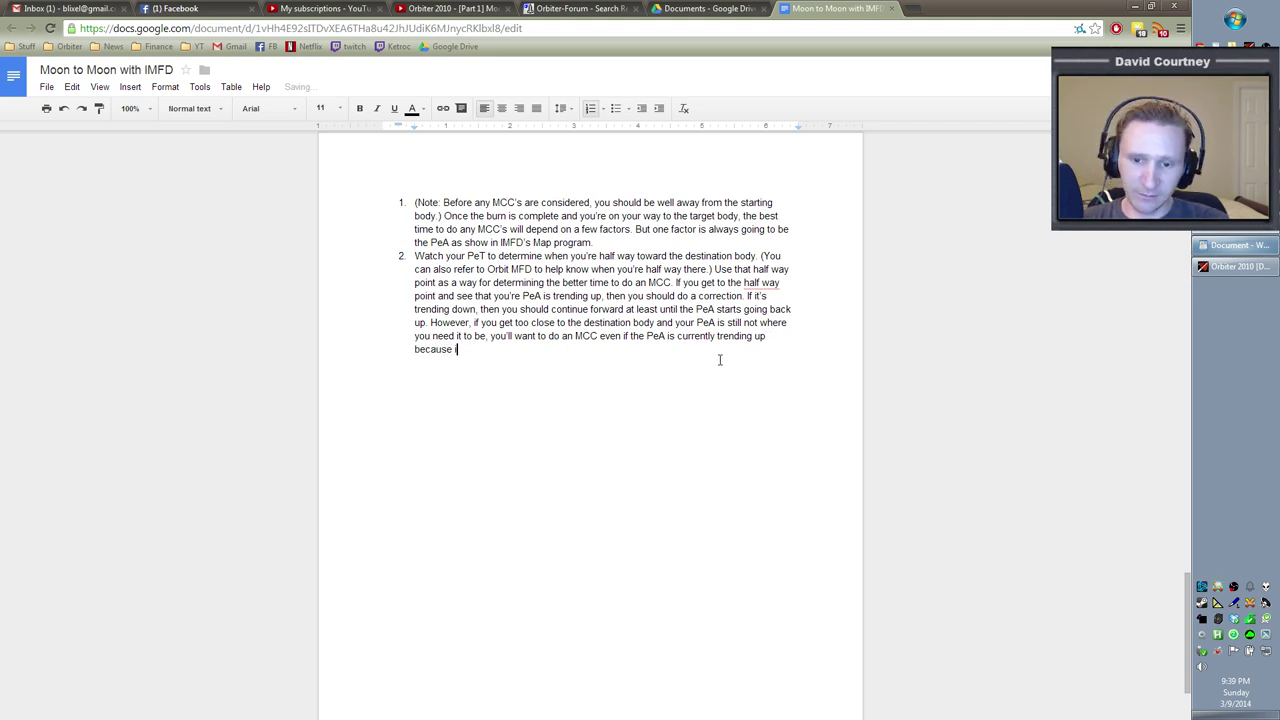
{"action": "key", "text": "BackSpace"}
{"action": "key", "text": "BackSpace"}
{"action": "key", "text": "BackSpace"}
{"action": "type", "text": "the closer you "}
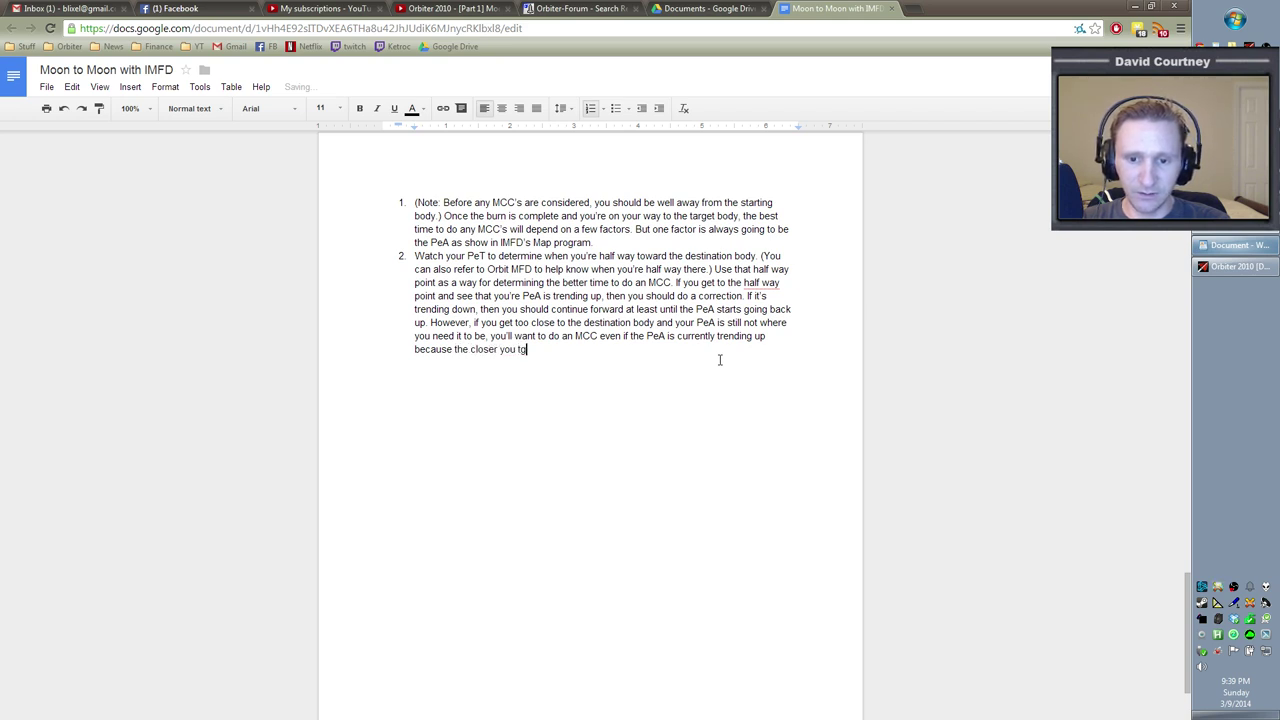
{"action": "type", "text": "get to the target body, the more expensive the correction will be."}
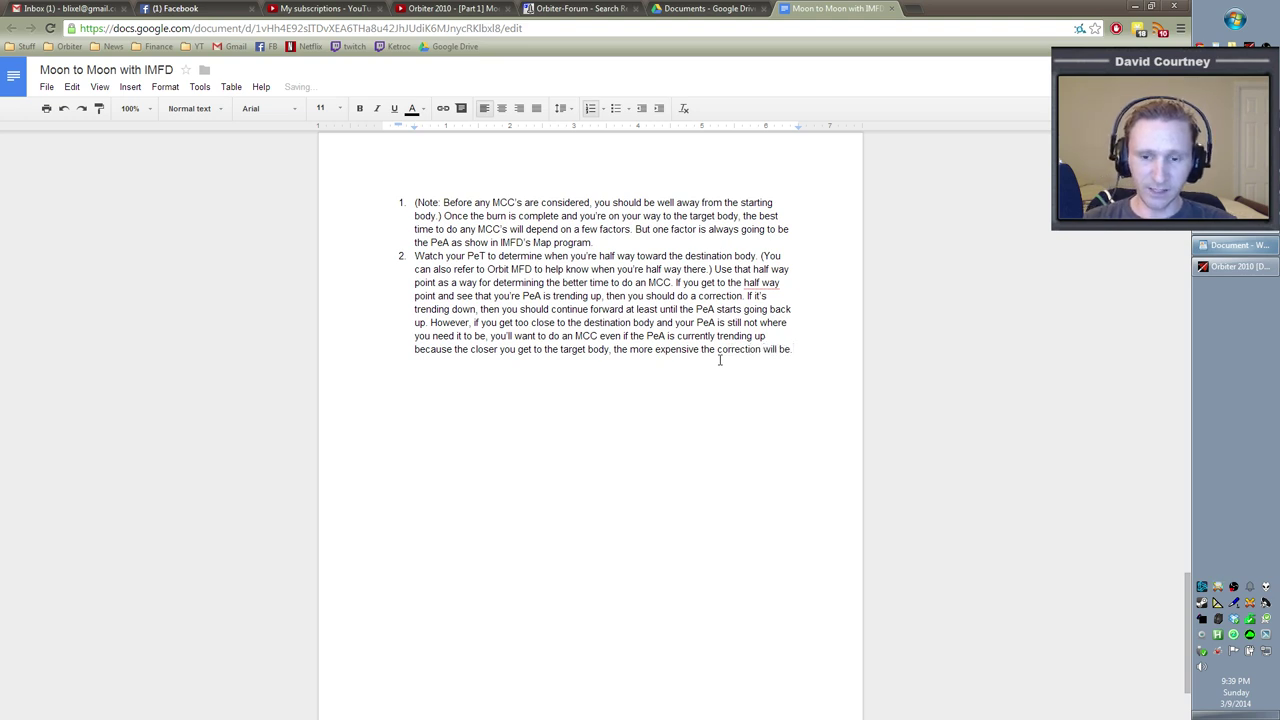
{"action": "key", "text": "Return"}
Switch from the browser back to the full-screen Orbiter 2010 simulator
{"action": "key", "text": "alt+Tab"}
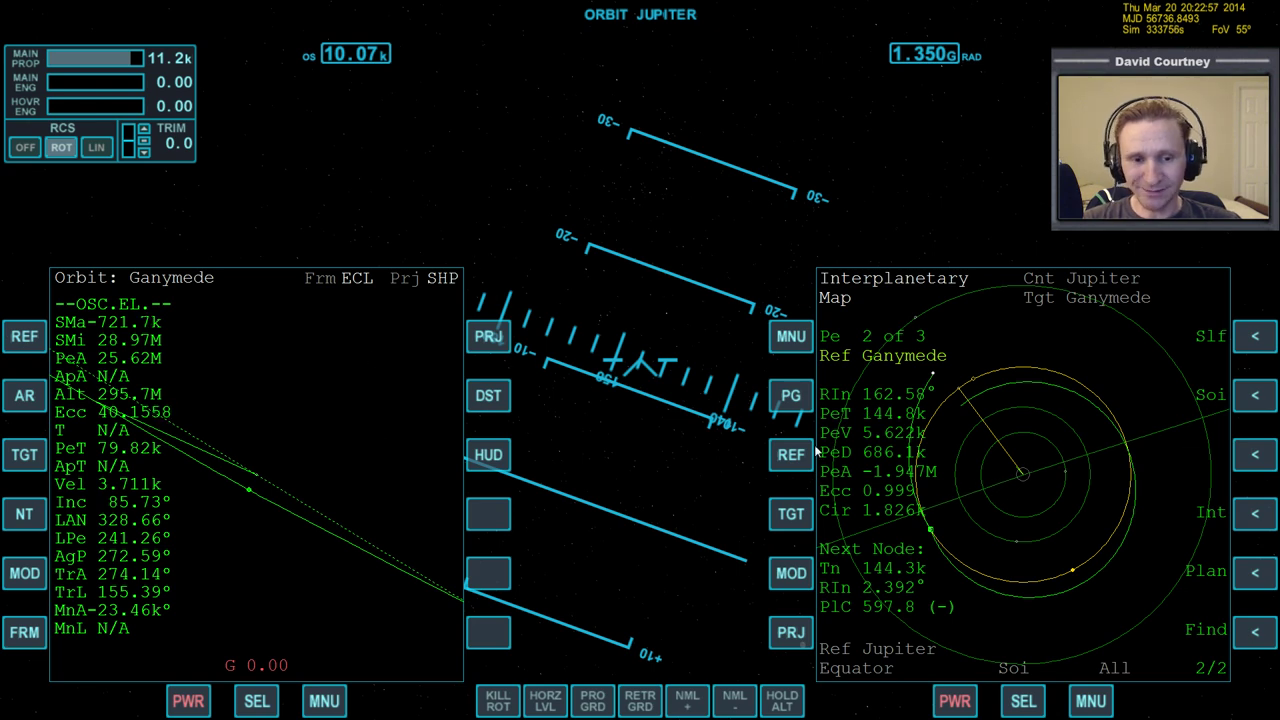
Hold the ship in prograde attitude and raise time warp to 10x
{"action": "left_click", "coordinate": [595, 700]}
{"action": "key", "text": "t"}
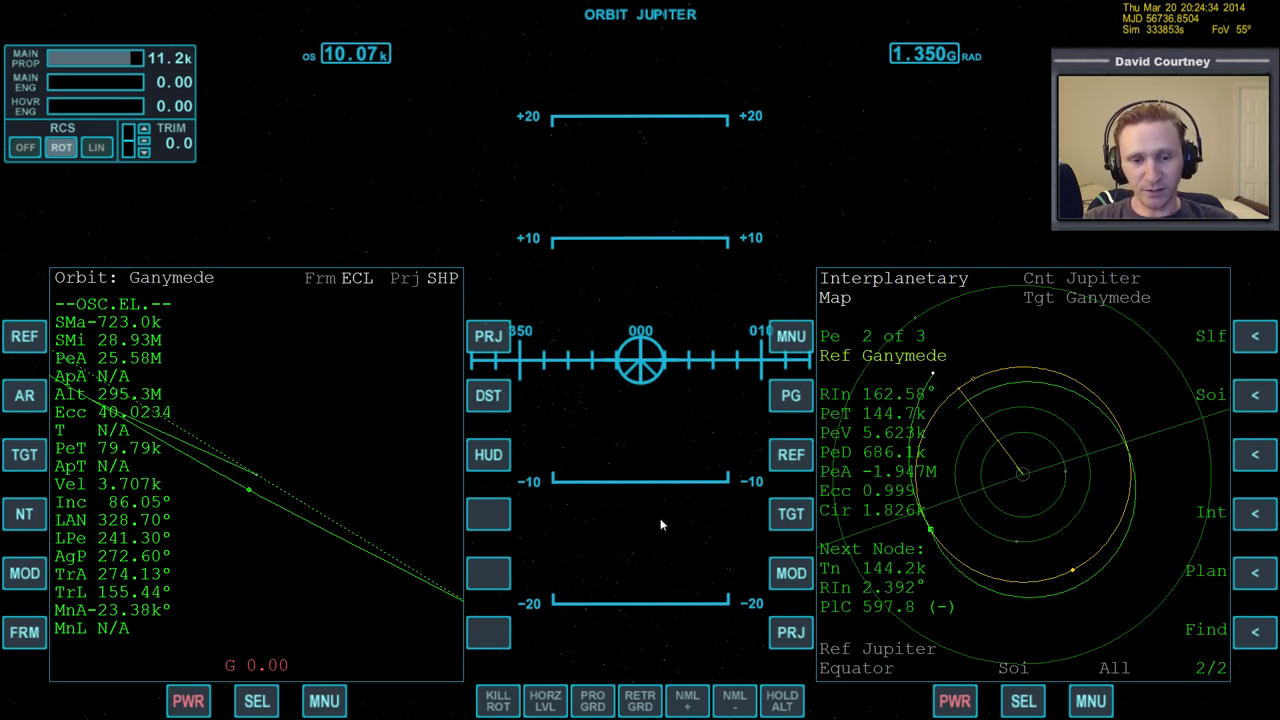
Switch the RCS thrusters from rotation to linear translation mode
{"action": "key", "text": "KP_Divide"}
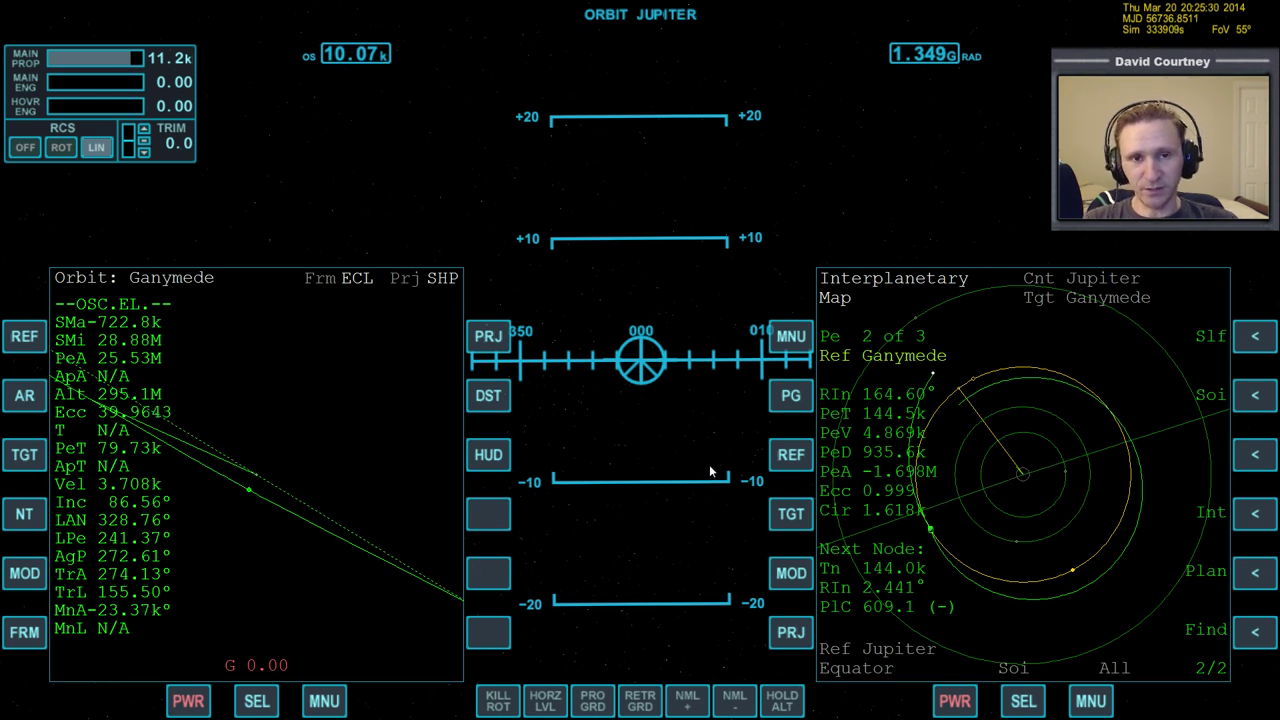
Put the left MFD on the Interplanetary Course program and return the right MFD to Map
{"action": "left_click", "coordinate": [258, 701]}
{"action": "left_click", "coordinate": [258, 701]}
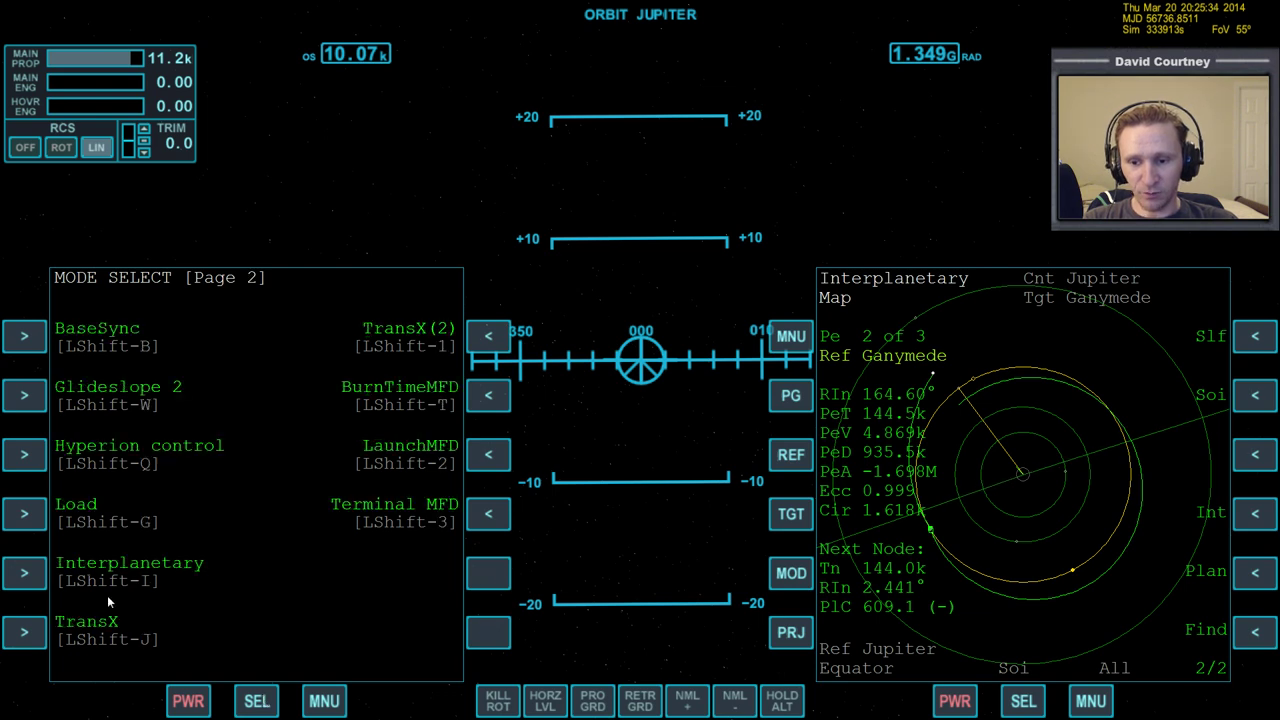
{"action": "left_click", "coordinate": [38, 573]}
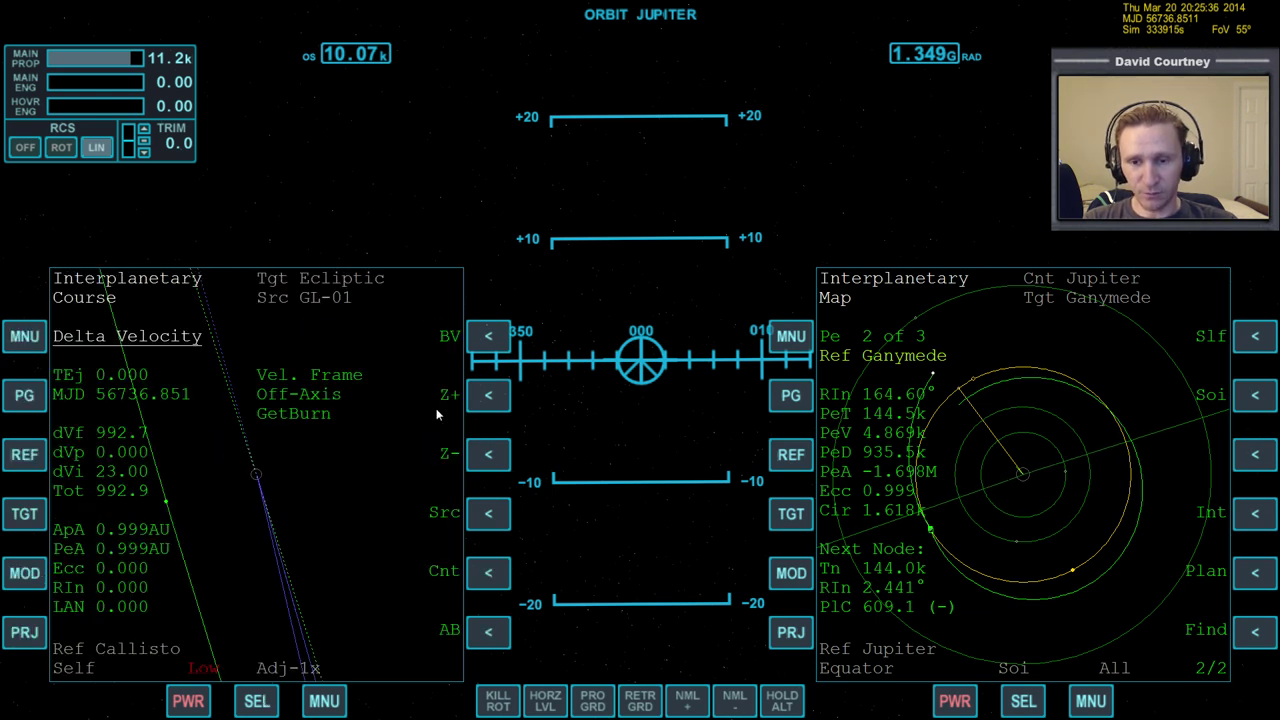
{"action": "left_click", "coordinate": [28, 337]}
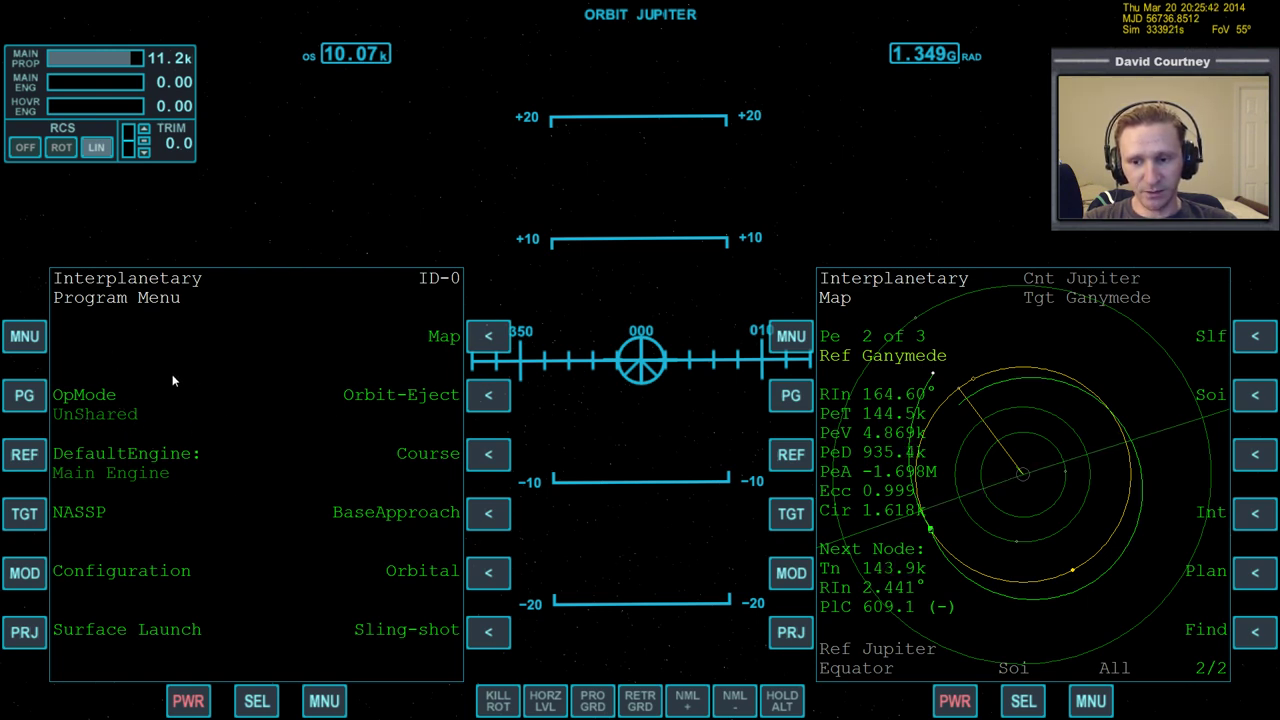
{"action": "left_click", "coordinate": [494, 456]}
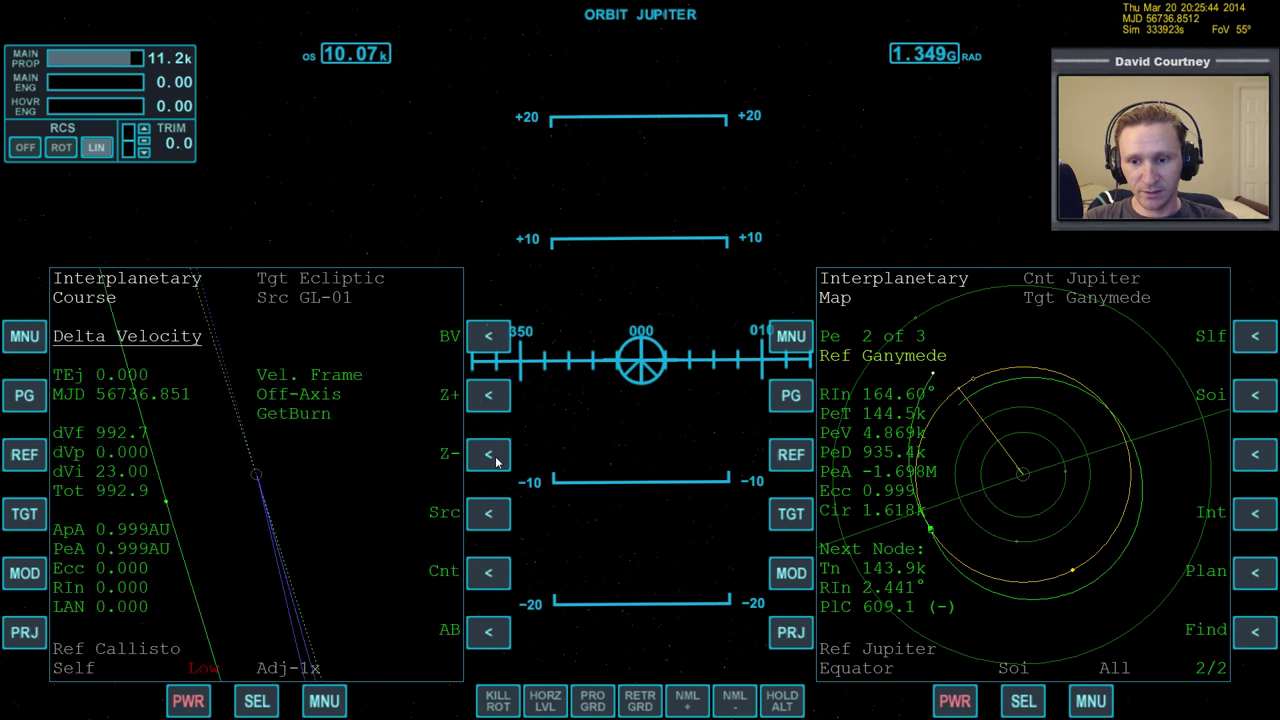
{"action": "left_click", "coordinate": [789, 338]}
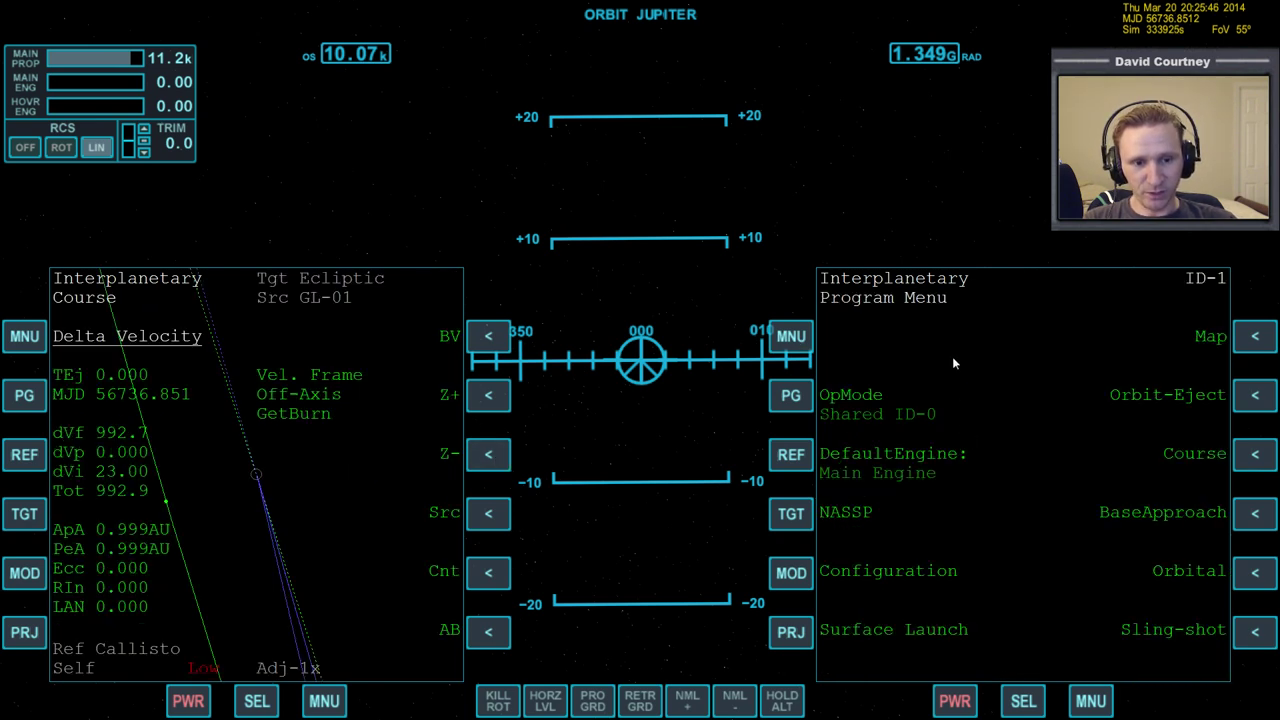
{"action": "left_click", "coordinate": [1256, 338]}
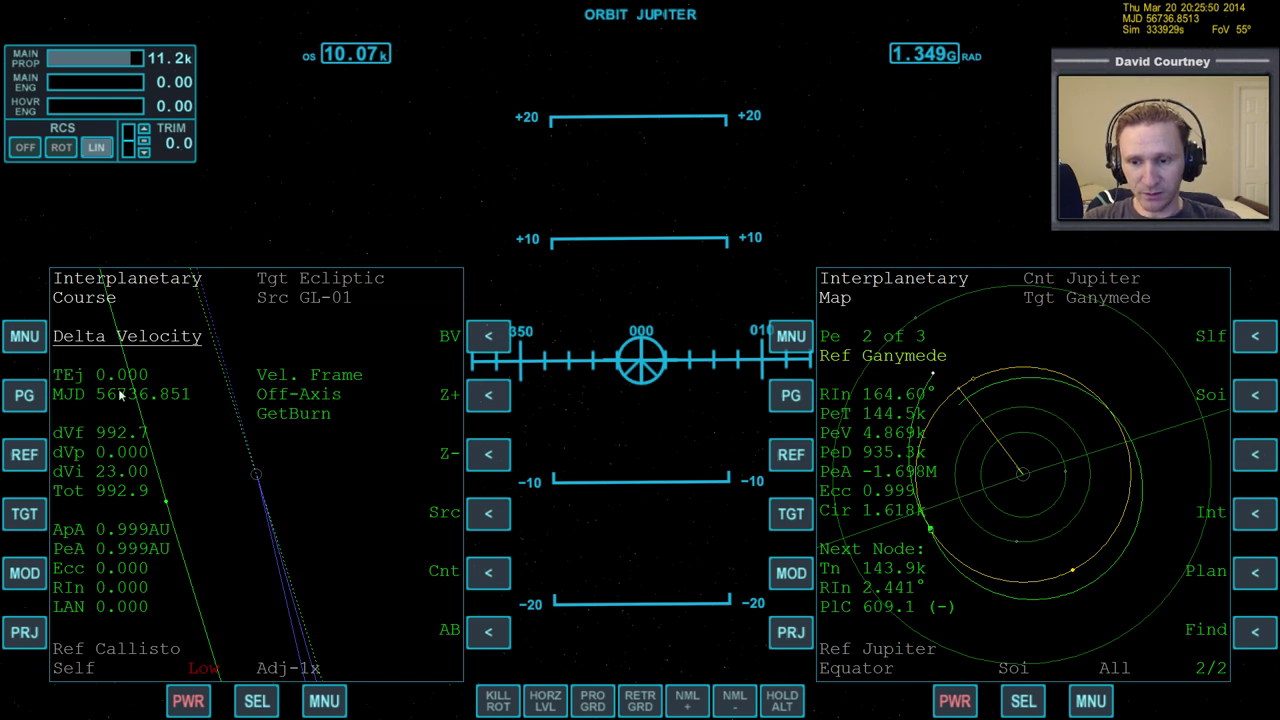
Set both dVf and dVi in the Course program to 0
{"action": "left_click", "coordinate": [38, 395]}
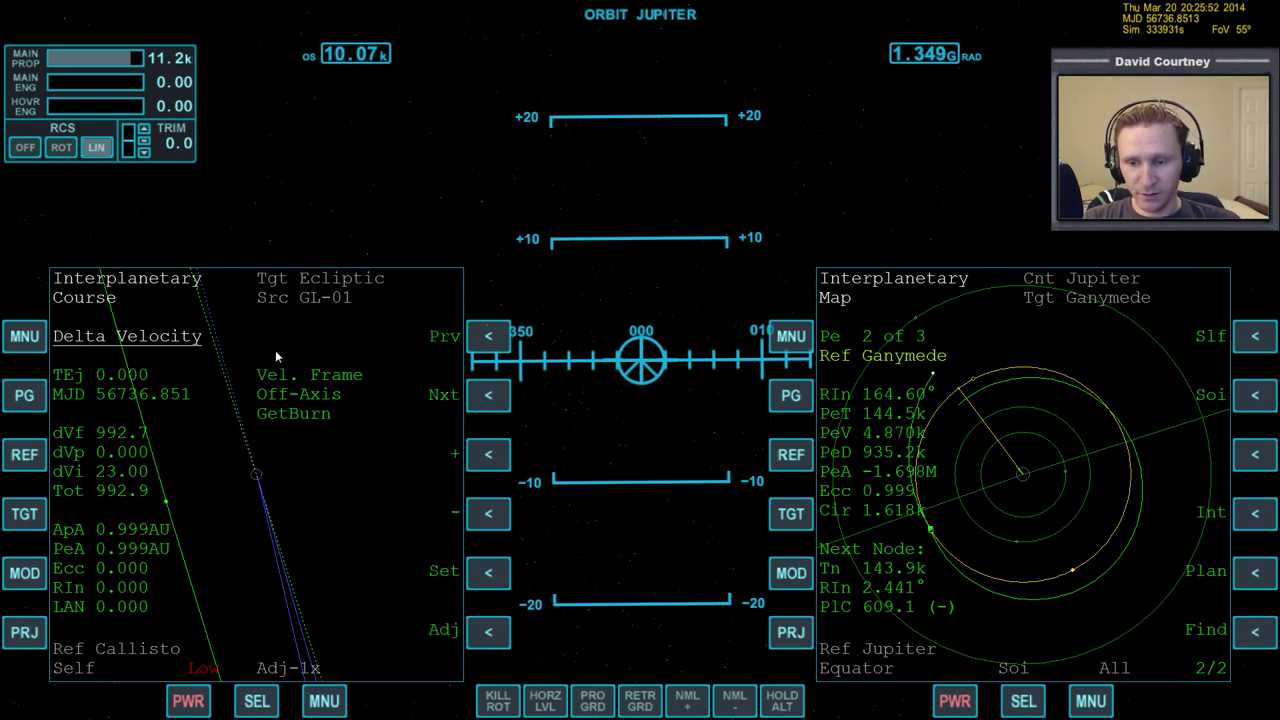
{"action": "left_click", "coordinate": [490, 397]}
{"action": "left_click", "coordinate": [490, 397]}
{"action": "left_click", "coordinate": [490, 397]}
{"action": "left_click", "coordinate": [490, 397]}
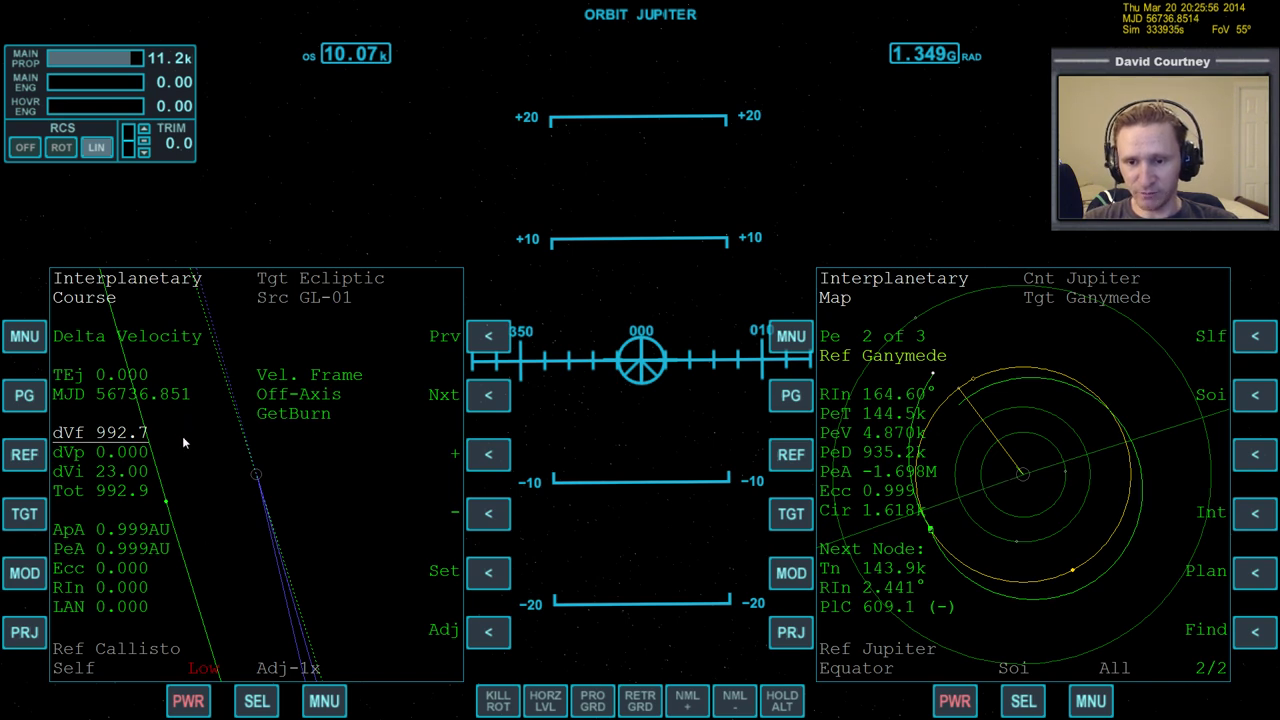
{"action": "left_click", "coordinate": [491, 577]}
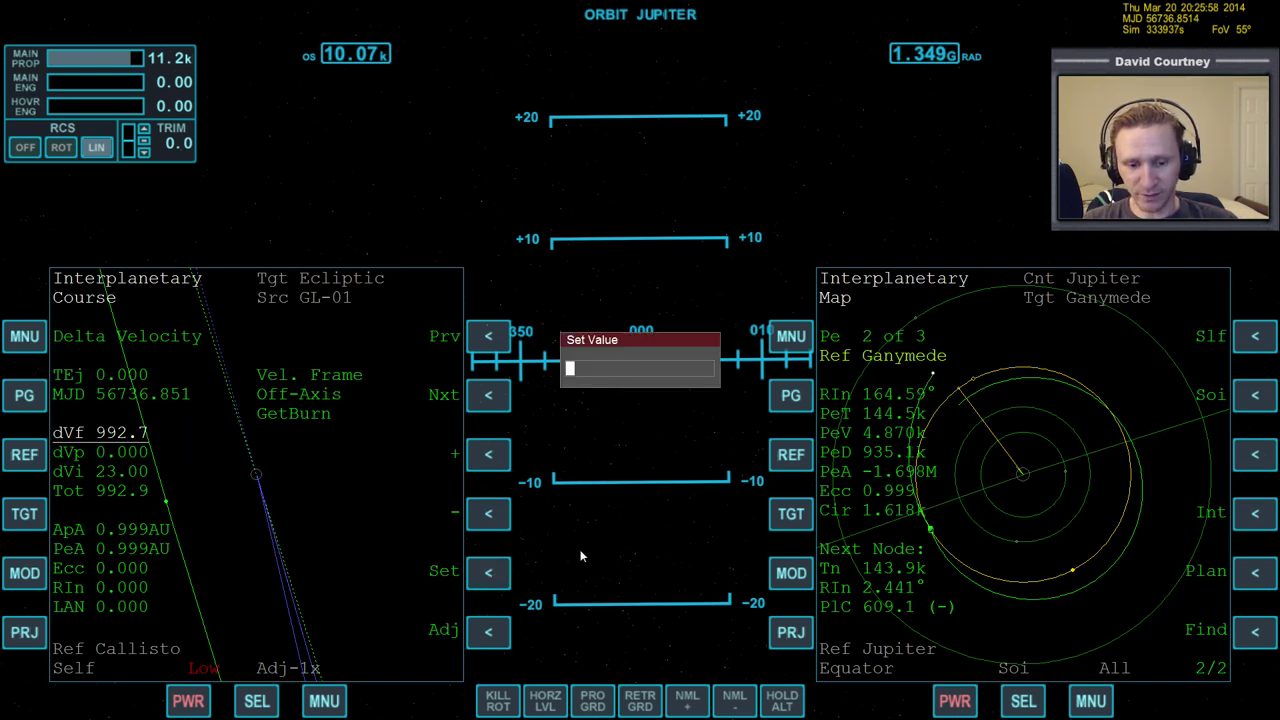
{"action": "type", "text": "0"}
{"action": "key", "text": "Return"}
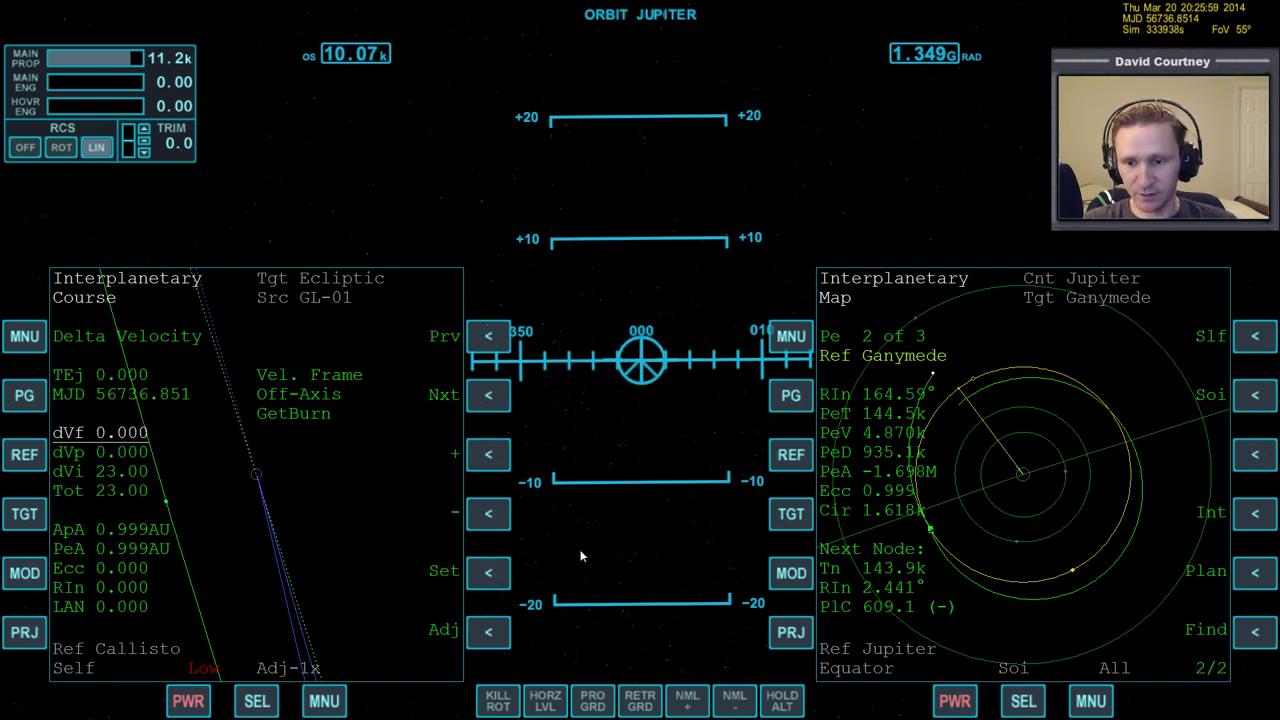
{"action": "left_click", "coordinate": [490, 400]}
{"action": "left_click", "coordinate": [502, 578]}
{"action": "type", "text": "0"}
{"action": "key", "text": "Return"}
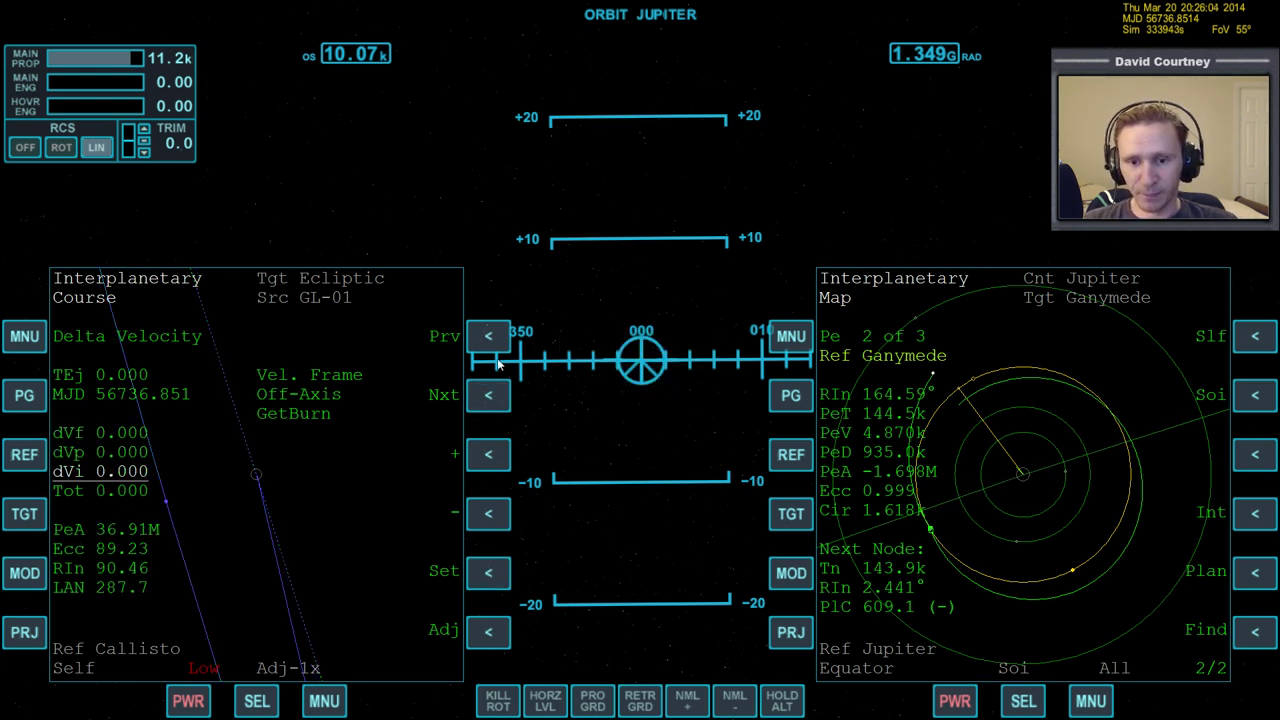
Set the ejection time TEj to 240 seconds
{"action": "left_click", "coordinate": [494, 336]}
{"action": "left_click", "coordinate": [494, 336]}
{"action": "left_click", "coordinate": [494, 336]}
{"action": "left_click", "coordinate": [494, 336]}
{"action": "left_click", "coordinate": [494, 336]}
{"action": "left_click", "coordinate": [498, 580]}
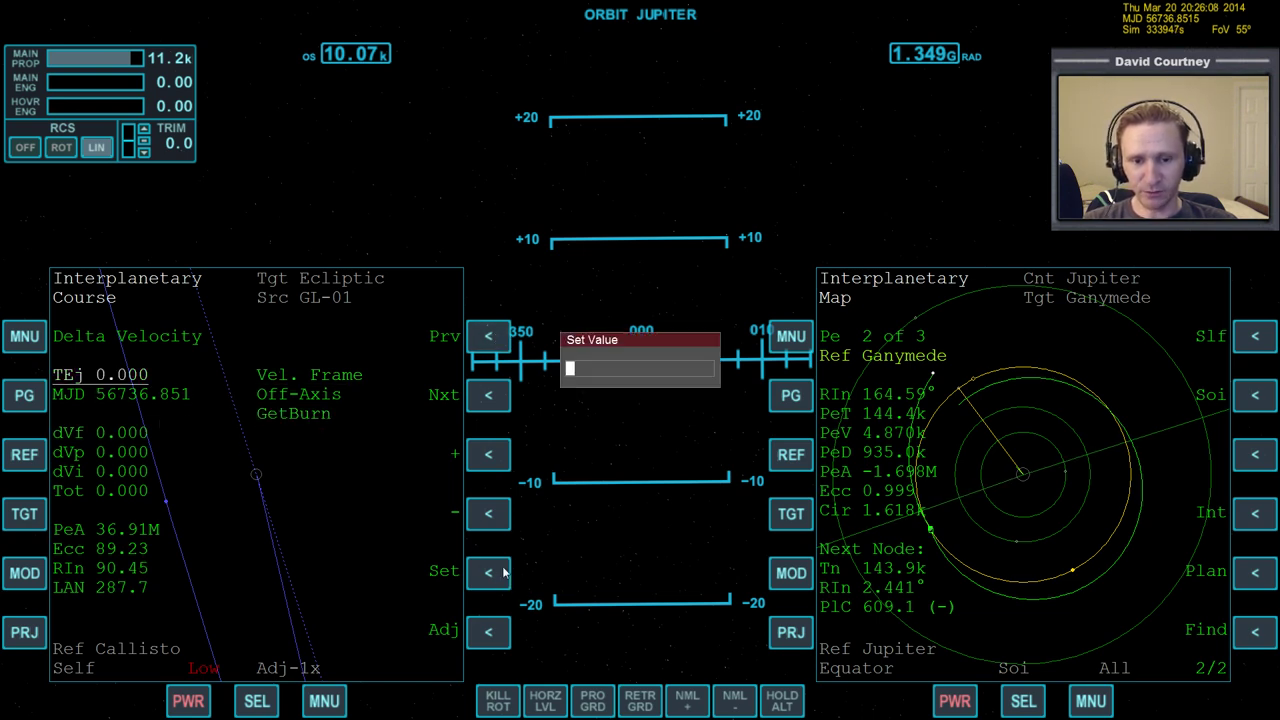
{"action": "type", "text": "240"}
{"action": "key", "text": "Return"}
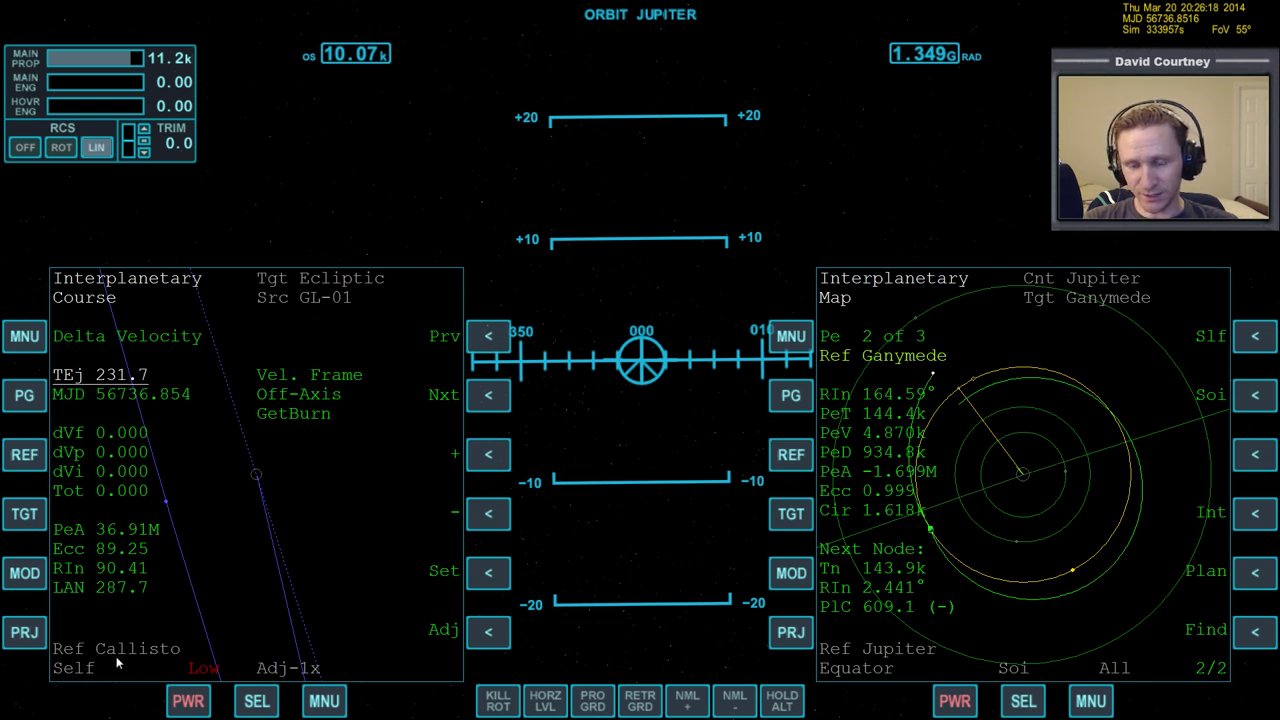
Make Jupiter the reference body and restart the 240-second burn countdown
{"action": "left_click", "coordinate": [36, 456]}
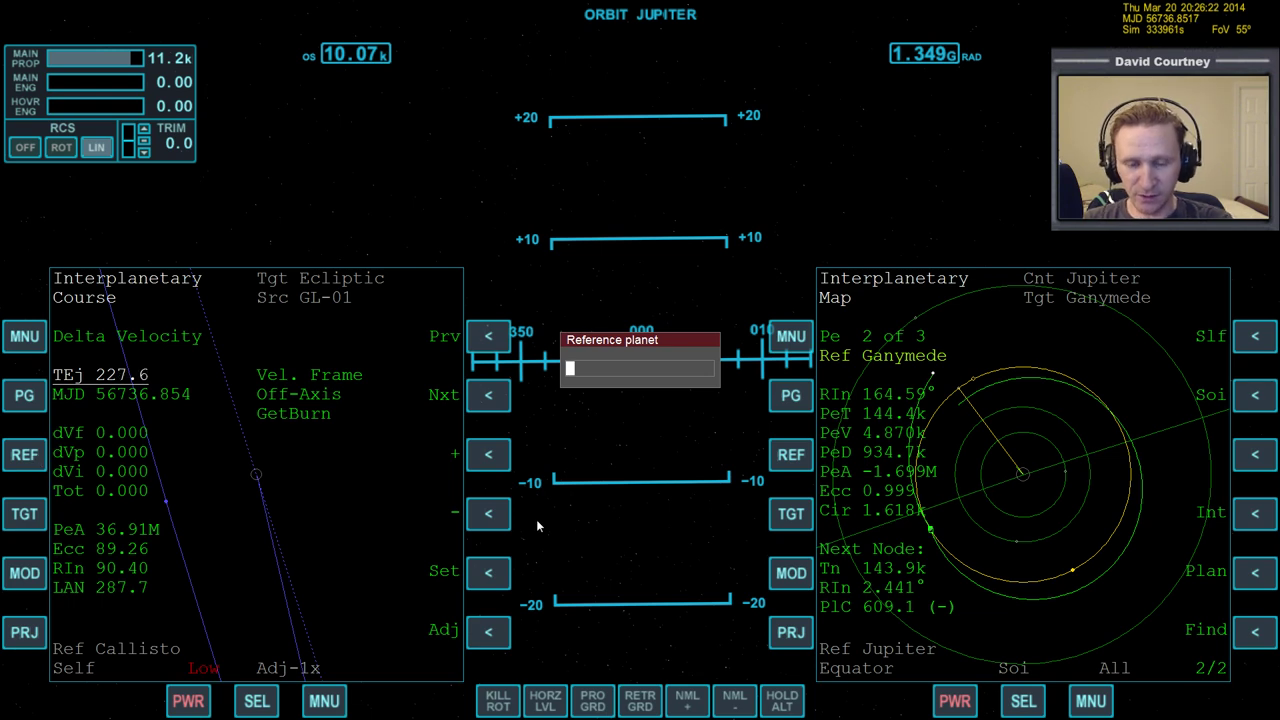
{"action": "type", "text": "Jupiter"}
{"action": "key", "text": "Return"}
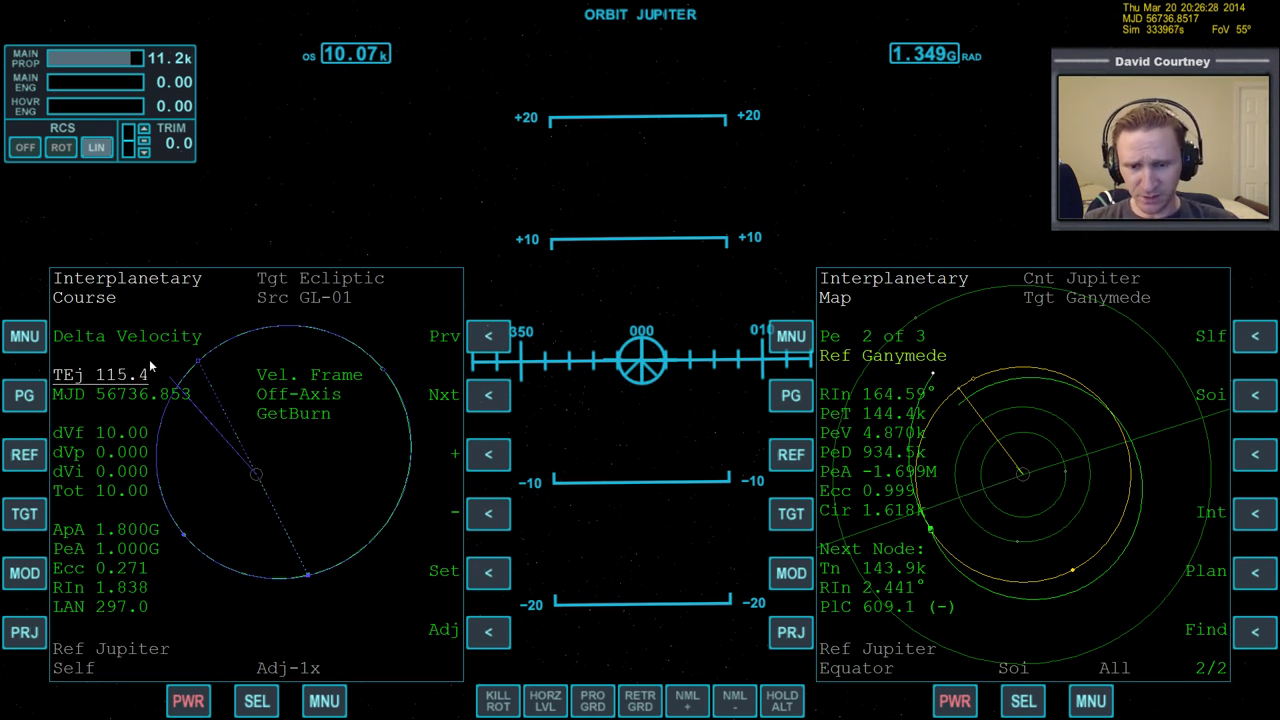
{"action": "left_click", "coordinate": [488, 571]}
{"action": "type", "text": "24"}
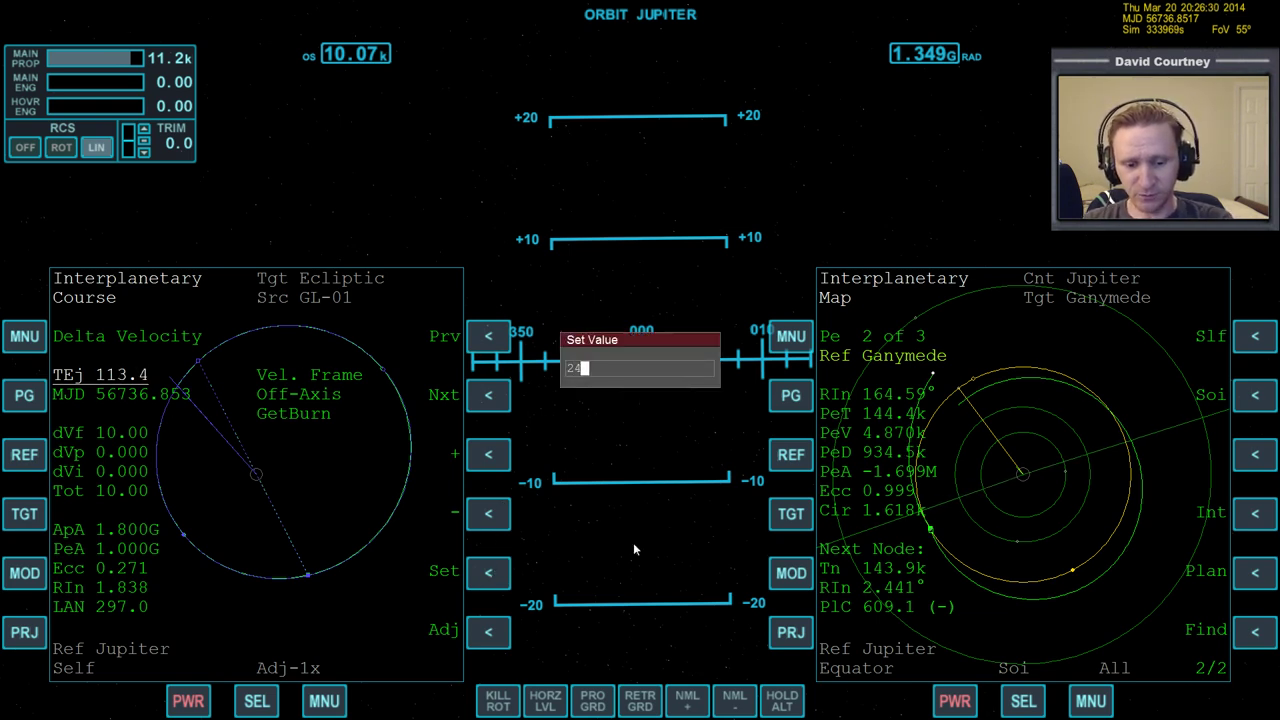
{"action": "type", "text": "0"}
{"action": "key", "text": "Return"}
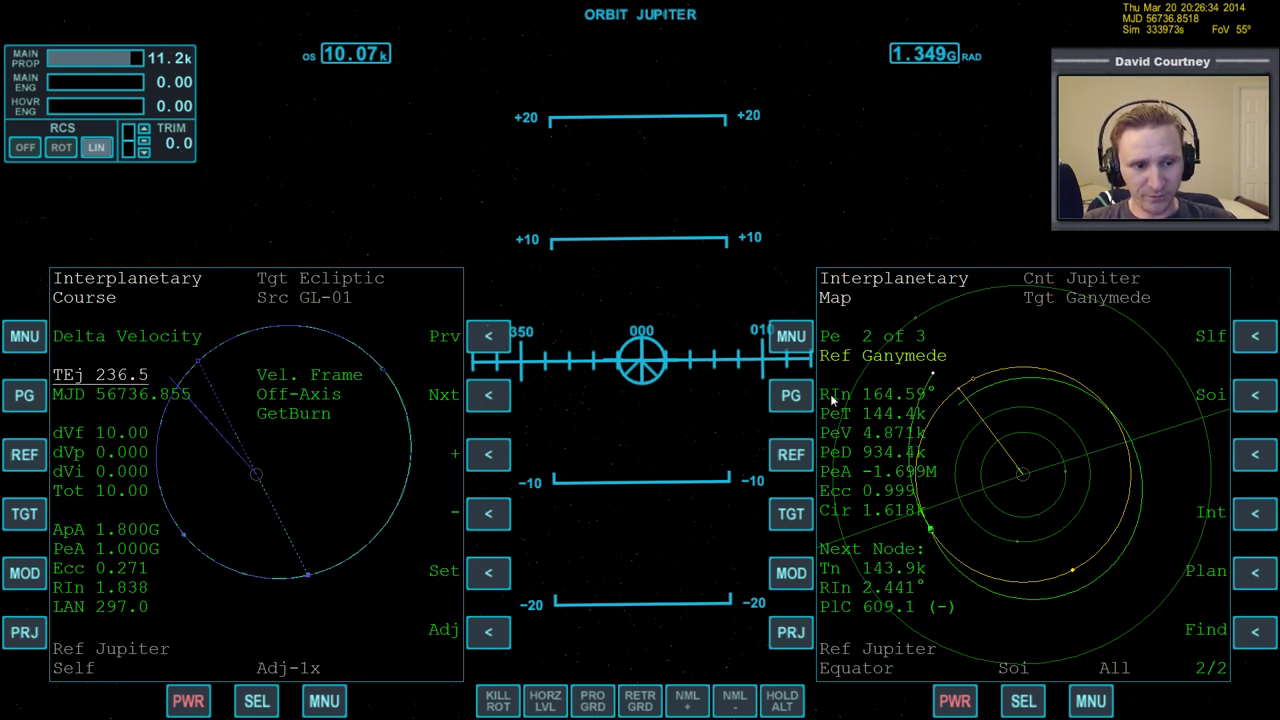
Show the planned course on the Ganymede map and set dVf to -10
{"action": "left_click", "coordinate": [1255, 572]}
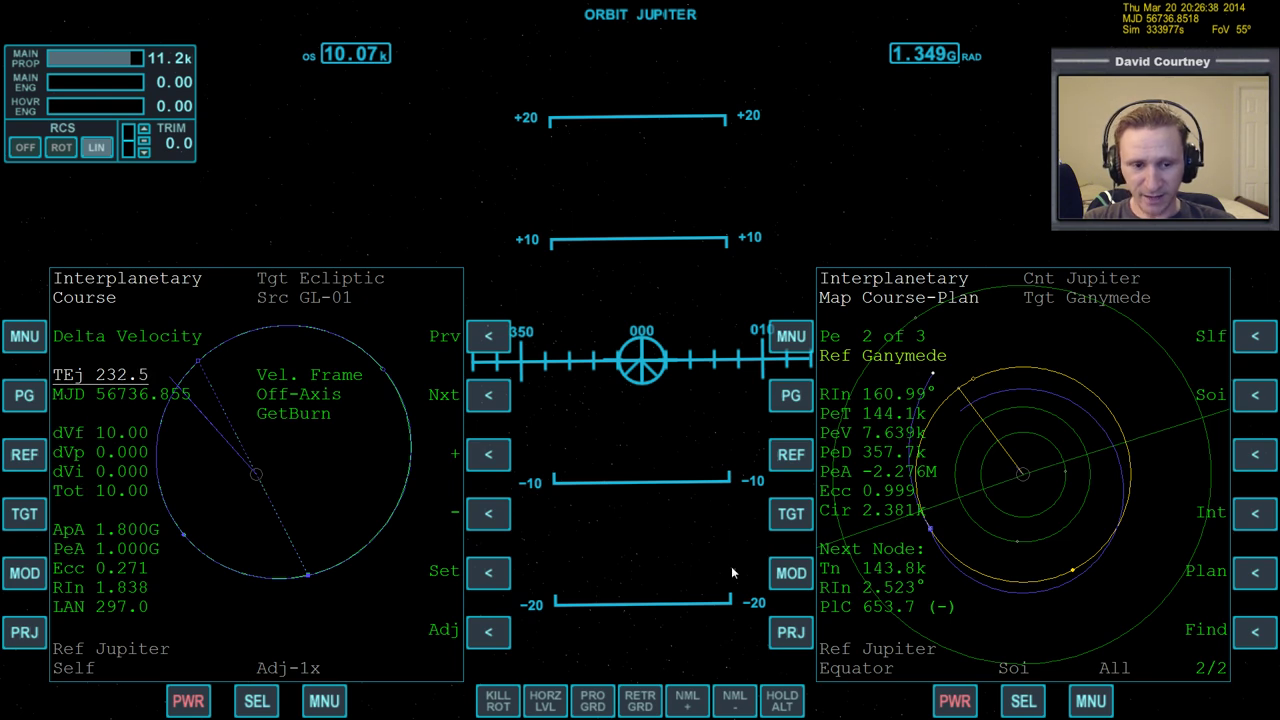
{"action": "left_click", "coordinate": [489, 395]}
{"action": "left_click", "coordinate": [489, 395]}
{"action": "left_click", "coordinate": [489, 395]}
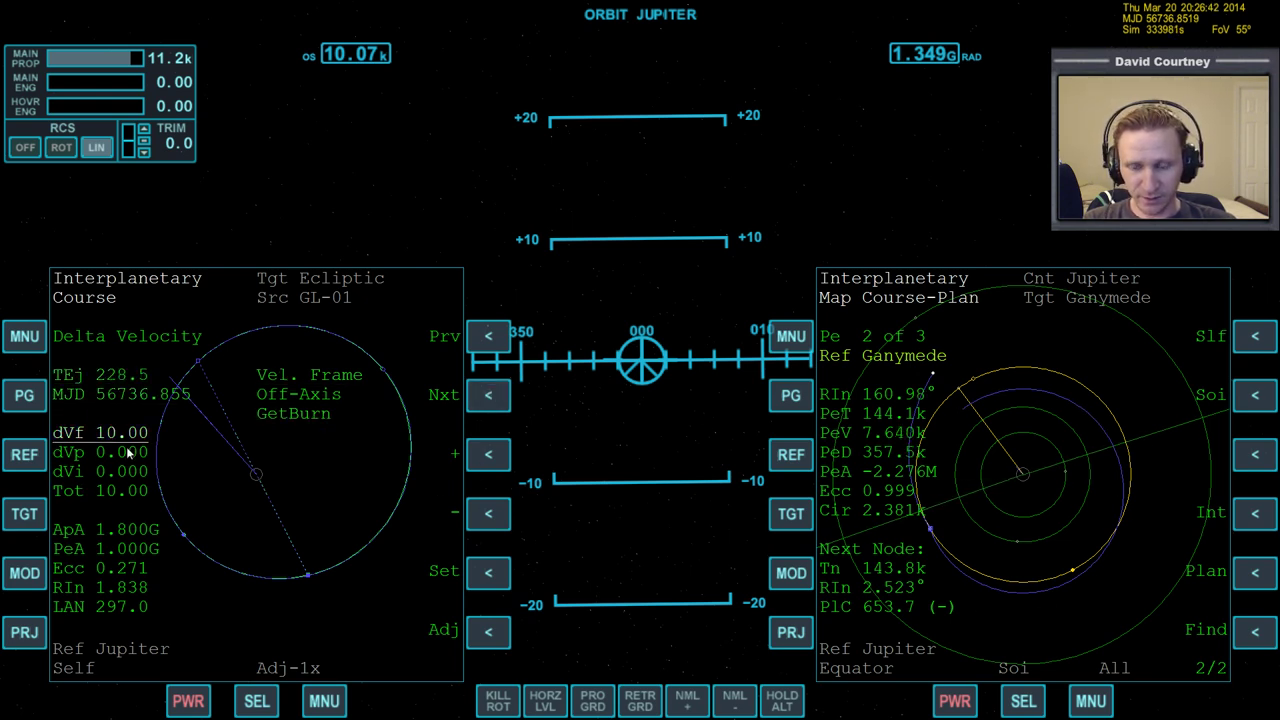
{"action": "left_click", "coordinate": [504, 457]}
{"action": "left_click", "coordinate": [504, 457]}
{"action": "left_click", "coordinate": [506, 522]}
{"action": "left_click", "coordinate": [490, 572]}
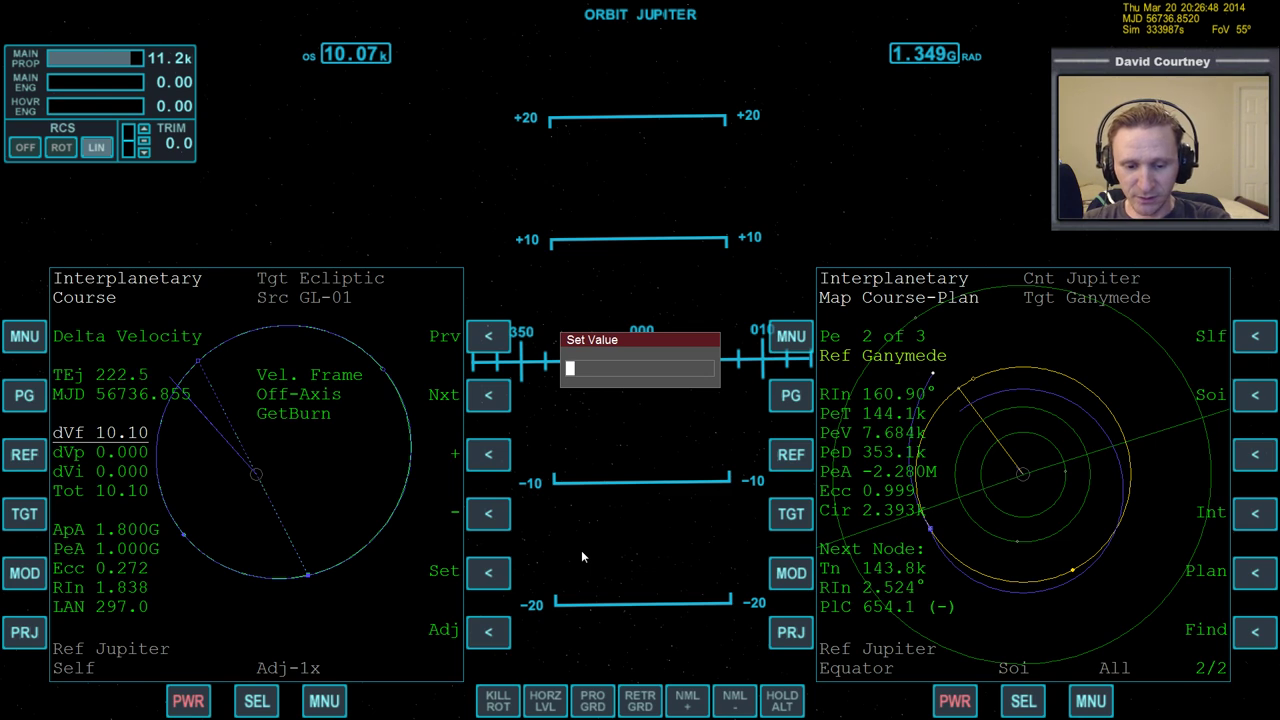
{"action": "type", "text": "-"}
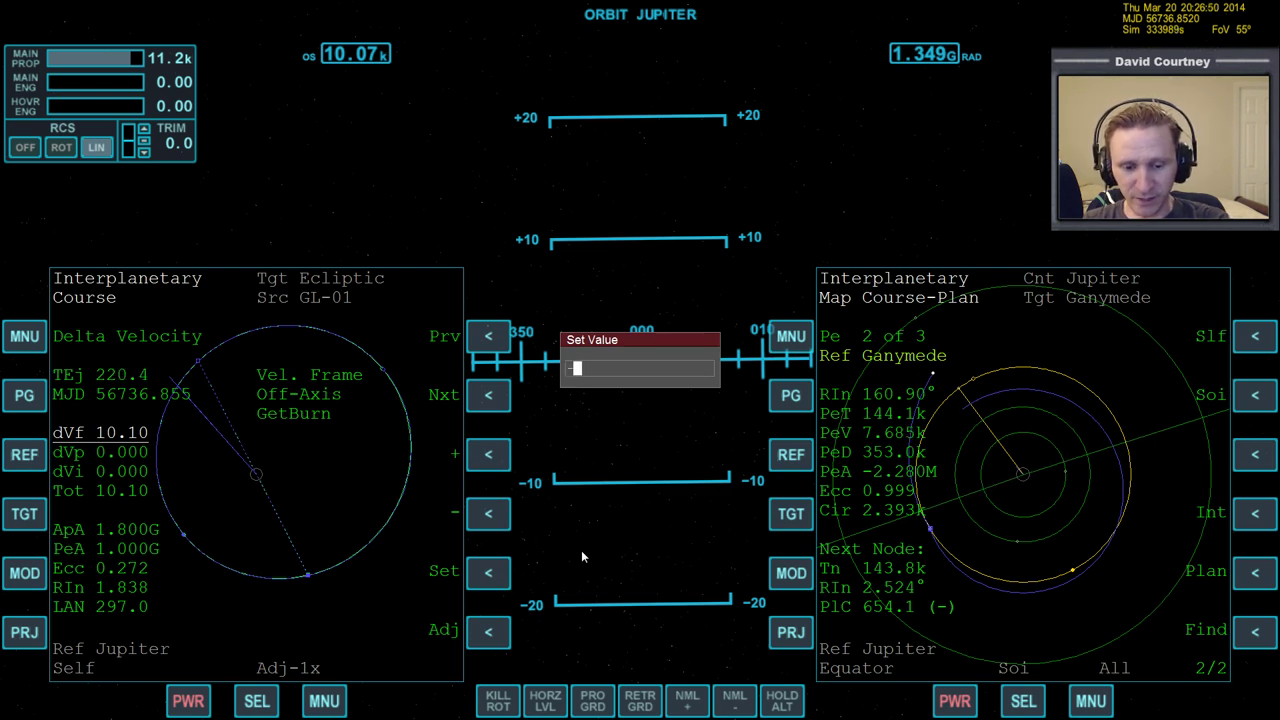
{"action": "type", "text": "10"}
{"action": "key", "text": "Return"}
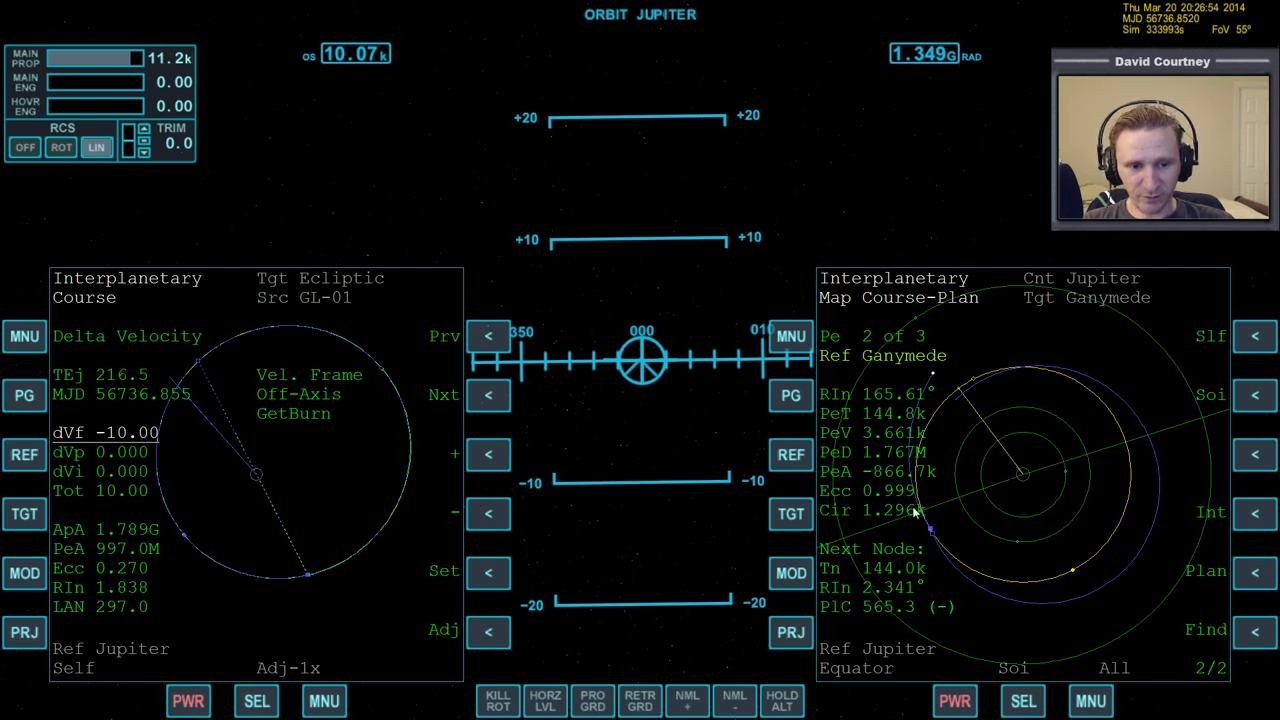
Adjust dVf in coarse then fine steps to -18.50, bringing PeA to about -11.71k
{"action": "left_click", "coordinate": [488, 631]}
{"action": "left_click", "coordinate": [489, 516]}
{"action": "left_click", "coordinate": [489, 516]}
{"action": "left_click", "coordinate": [489, 516]}
{"action": "left_click", "coordinate": [489, 516]}
{"action": "left_click", "coordinate": [489, 516]}
{"action": "left_click", "coordinate": [489, 516]}
{"action": "left_click", "coordinate": [489, 516]}
{"action": "left_click", "coordinate": [489, 516]}
{"action": "left_click", "coordinate": [489, 516]}
{"action": "left_click", "coordinate": [489, 516]}
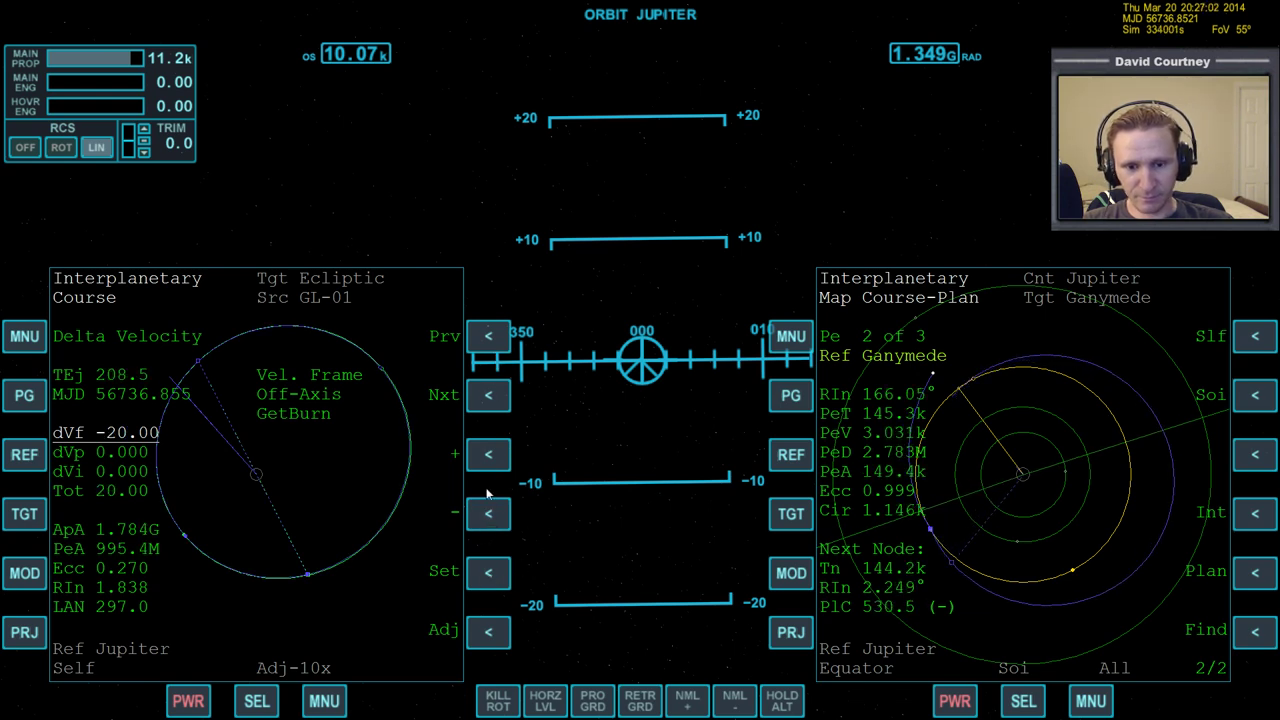
{"action": "left_click", "coordinate": [490, 465]}
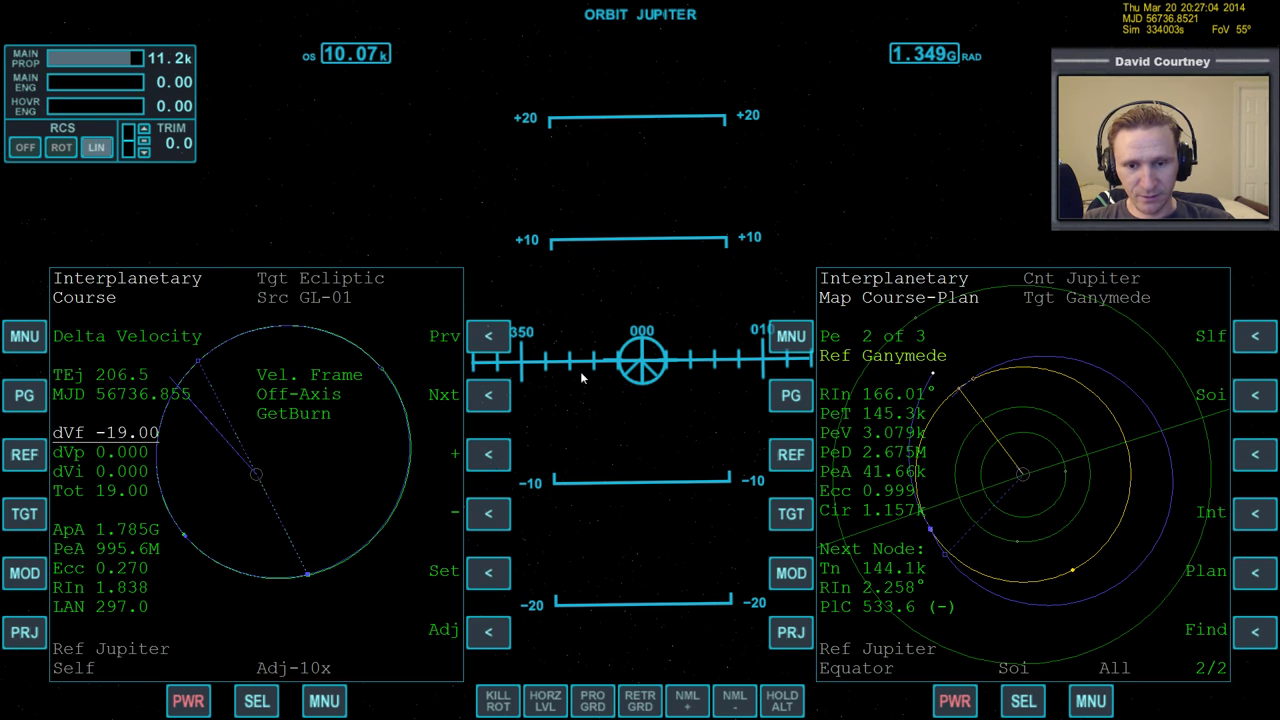
{"action": "left_click", "coordinate": [490, 632]}
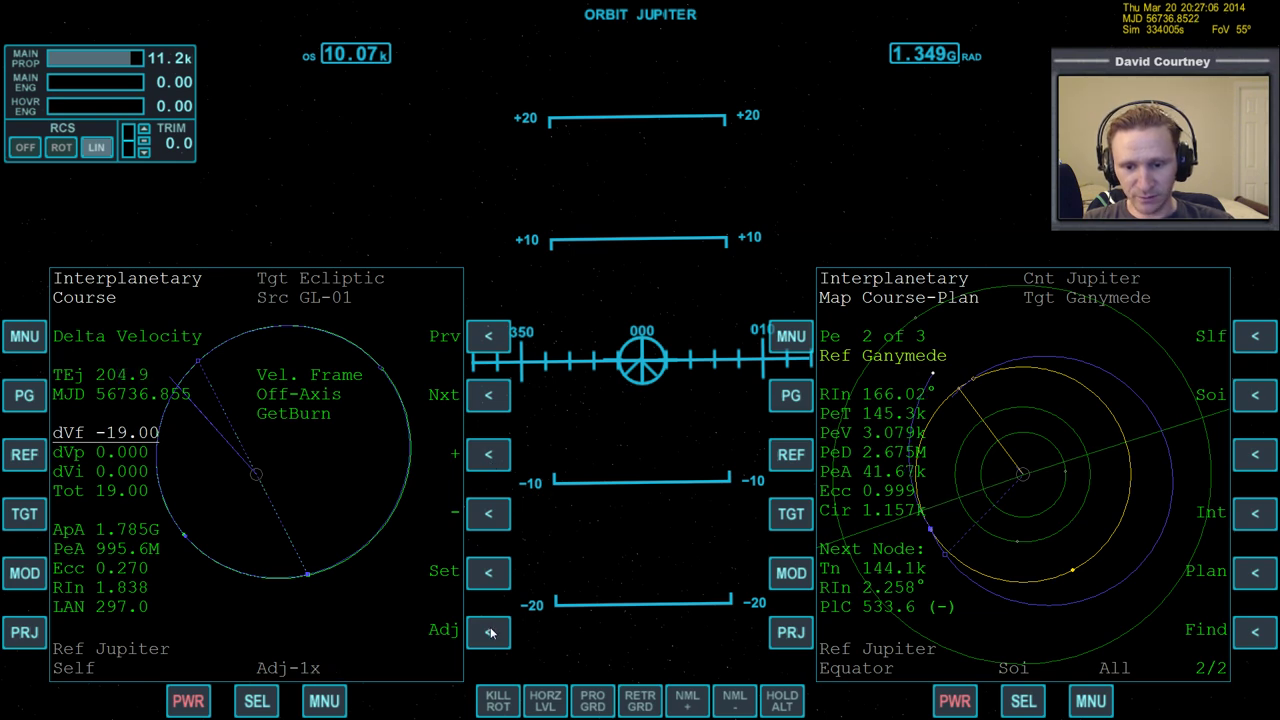
{"action": "left_click", "coordinate": [490, 455]}
{"action": "left_click", "coordinate": [490, 455]}
{"action": "left_click", "coordinate": [490, 455]}
{"action": "left_click", "coordinate": [490, 455]}
{"action": "left_click", "coordinate": [490, 455]}
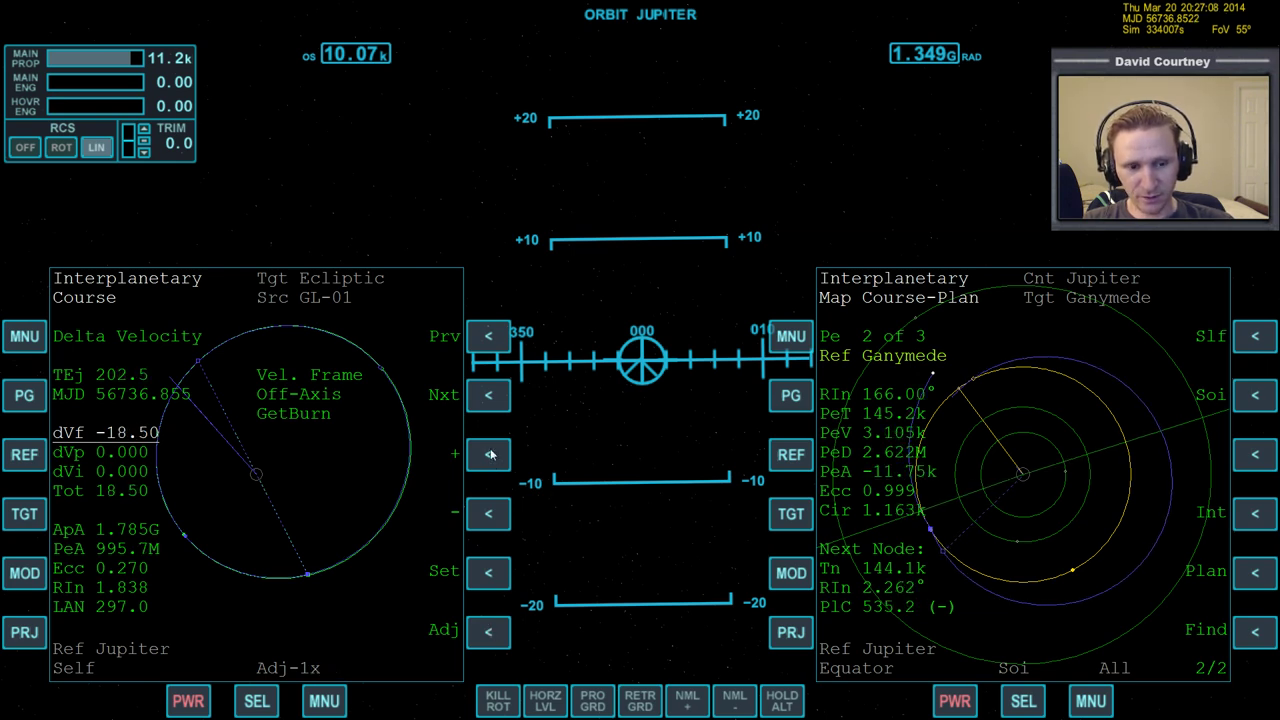
{"action": "left_click", "coordinate": [490, 513]}
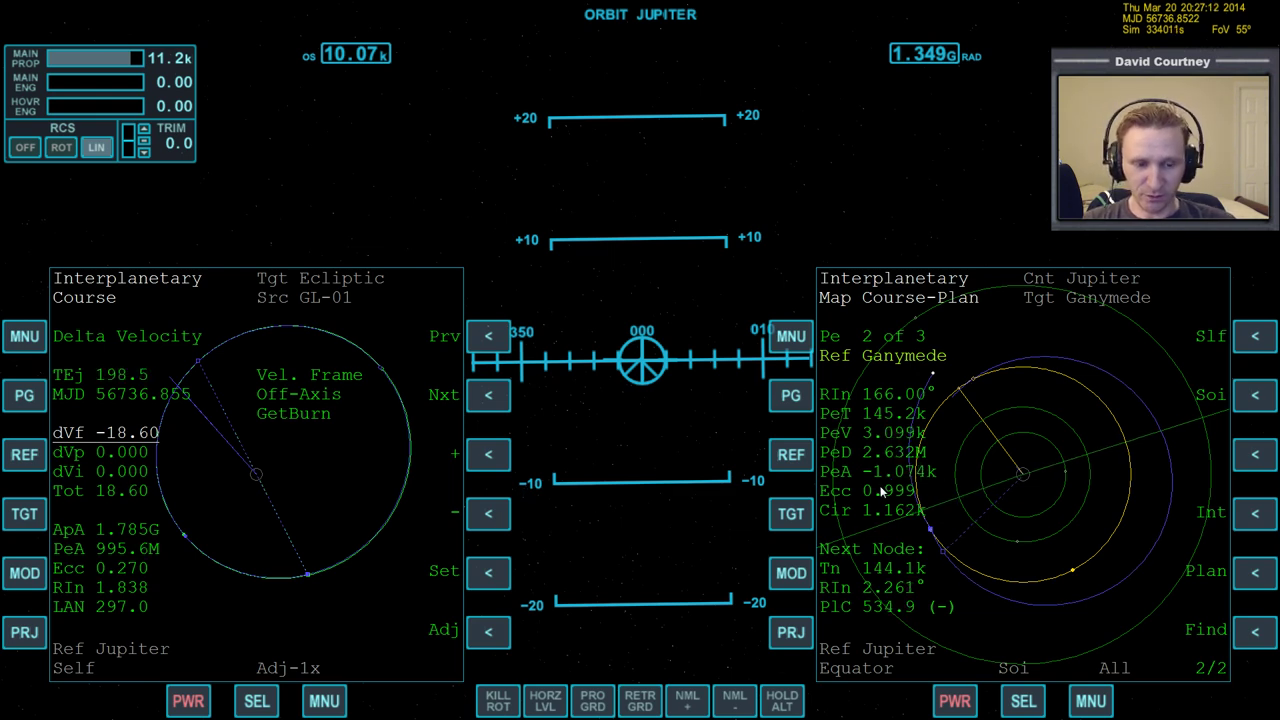
{"action": "left_click", "coordinate": [490, 456]}
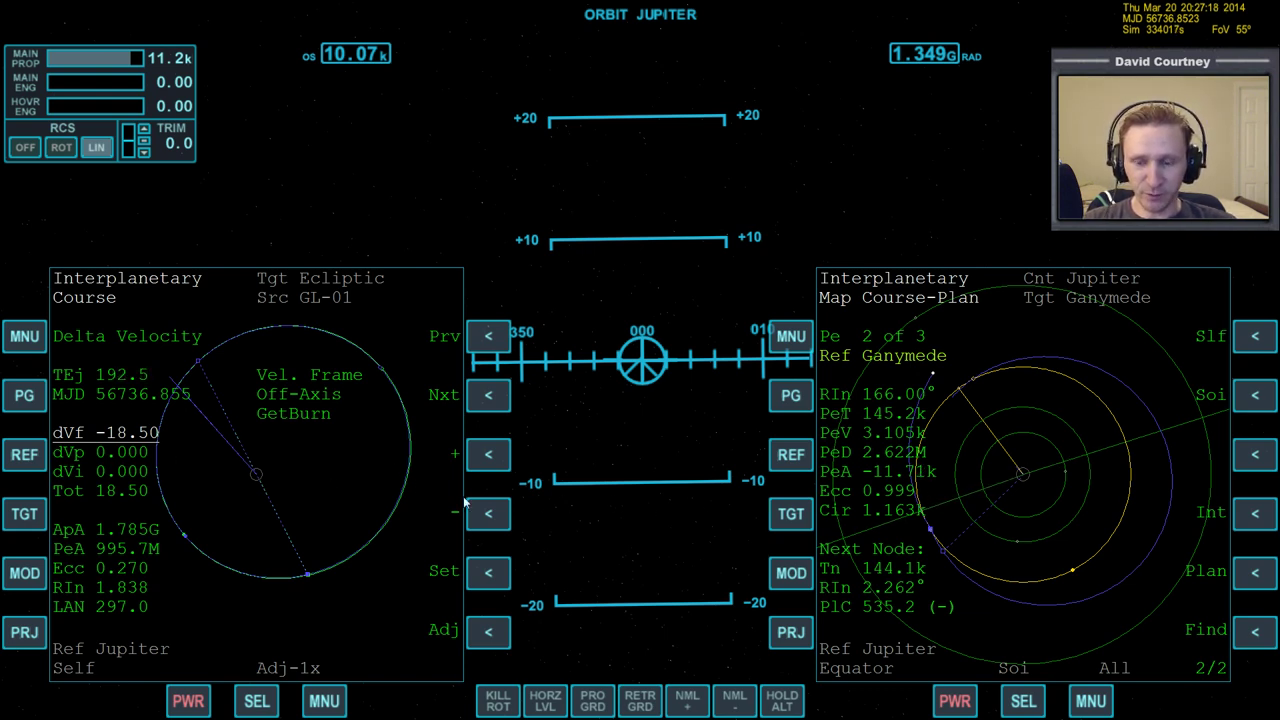
Reset dVf to 0 and move the selection on to dVi
{"action": "left_click", "coordinate": [497, 571]}
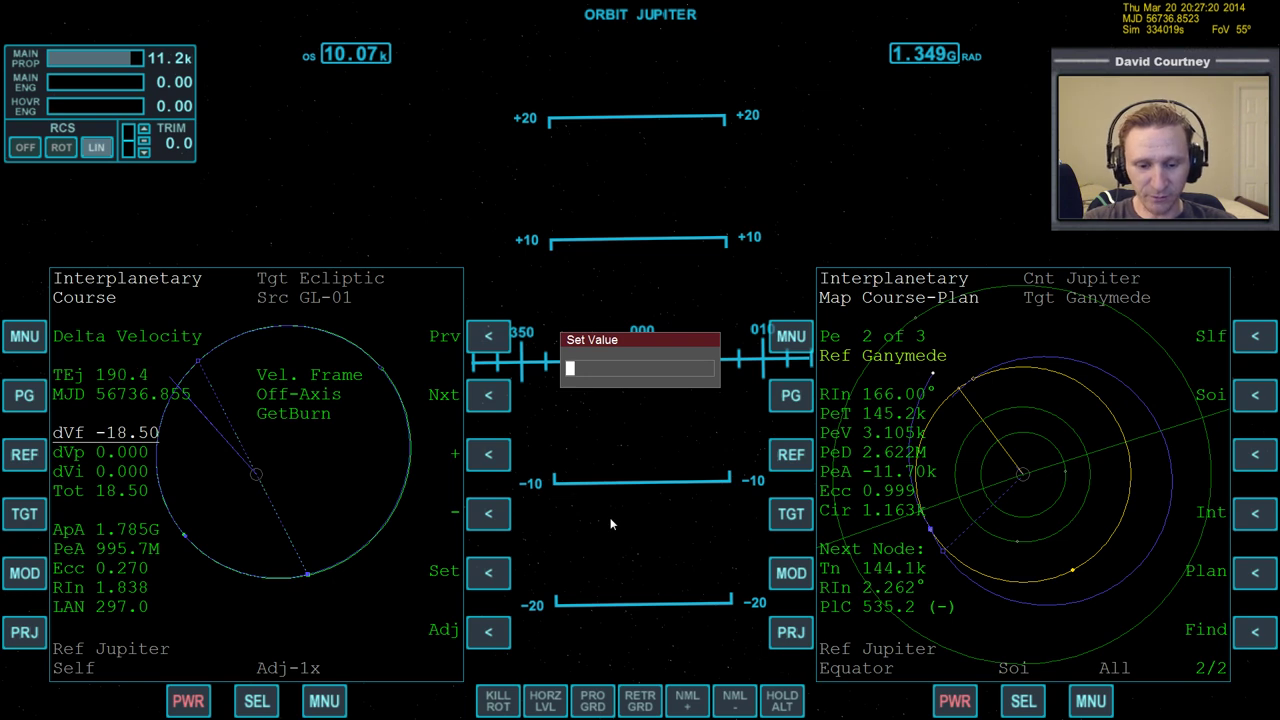
{"action": "type", "text": "0"}
{"action": "key", "text": "Return"}
{"action": "left_click", "coordinate": [493, 398]}
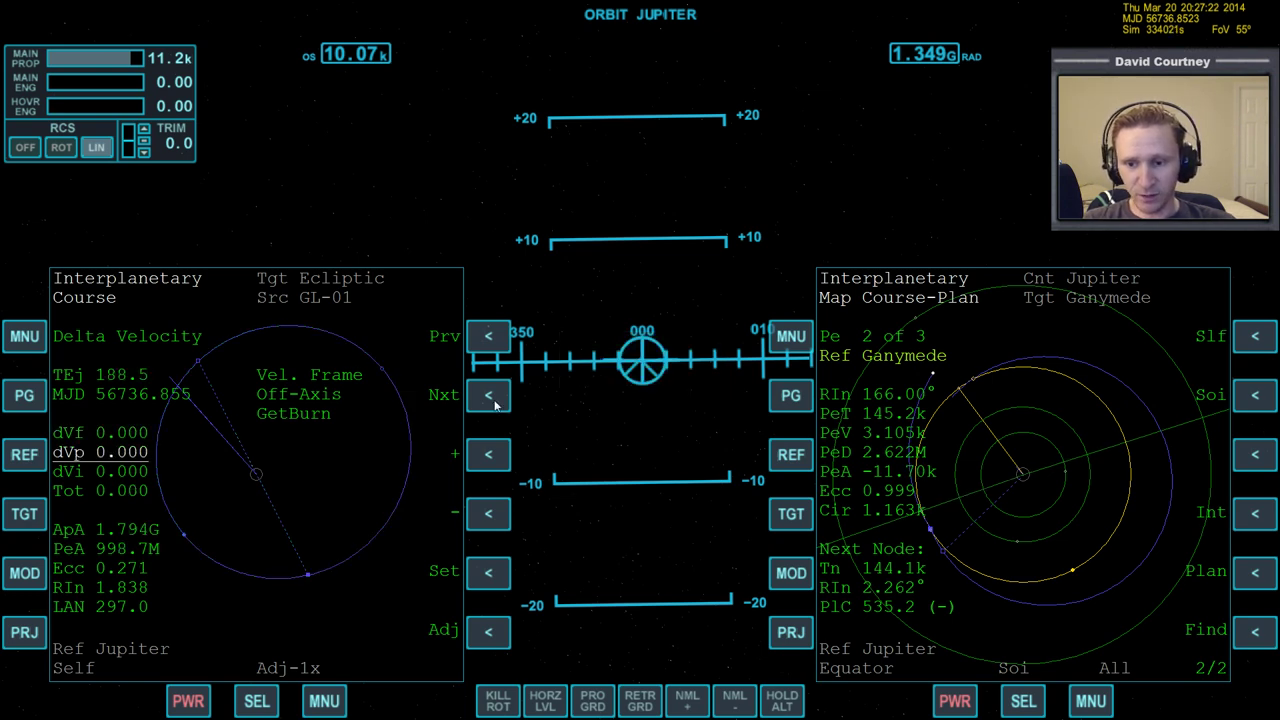
{"action": "left_click", "coordinate": [493, 398]}
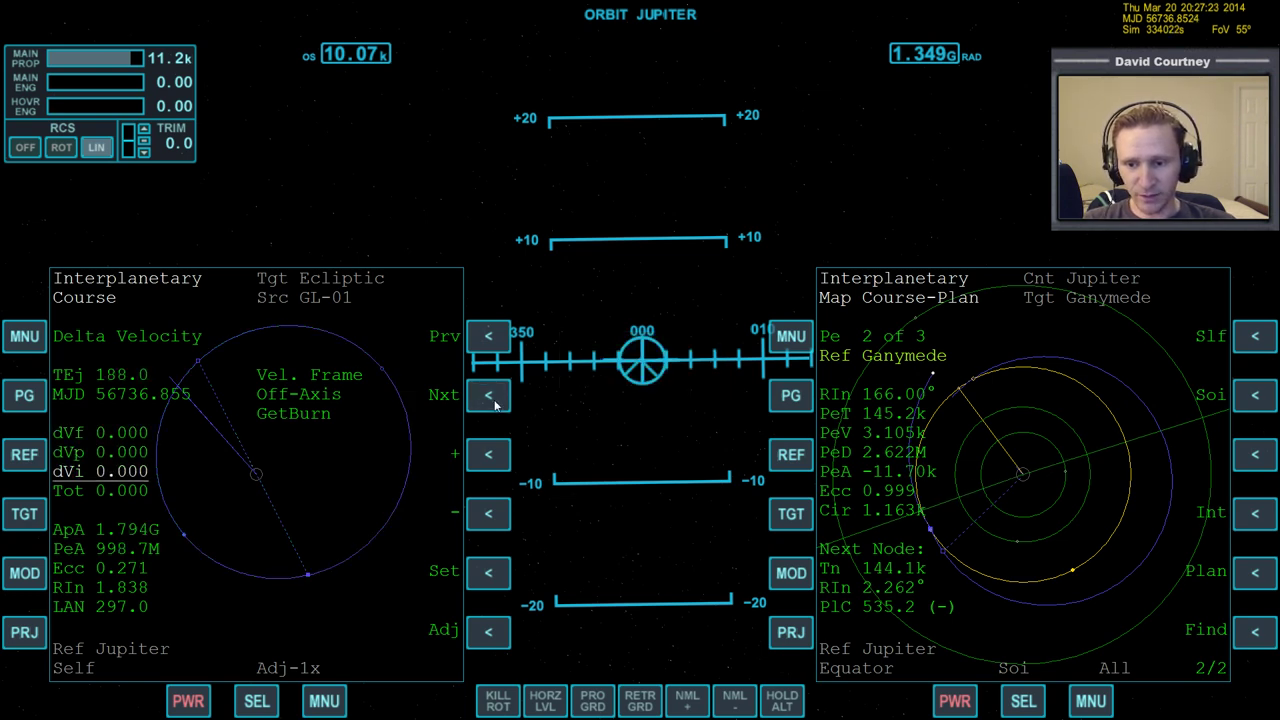
Test dVi values in 10x steps from negative up to 26, then reset dVi to 0
{"action": "left_click", "coordinate": [501, 634]}
{"action": "left_click", "coordinate": [488, 513]}
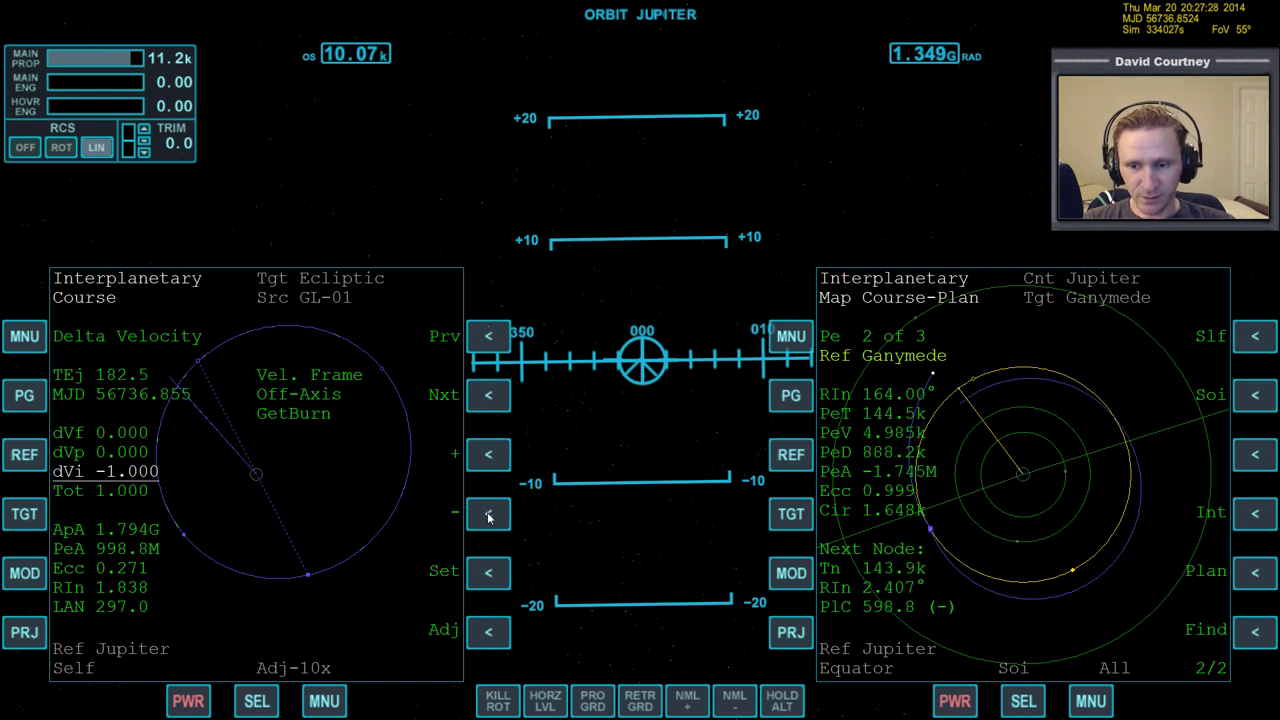
{"action": "left_click", "coordinate": [488, 513]}
{"action": "left_click", "coordinate": [488, 513]}
{"action": "left_click", "coordinate": [488, 513]}
{"action": "left_click", "coordinate": [488, 454]}
{"action": "left_click", "coordinate": [488, 454]}
{"action": "left_click", "coordinate": [488, 454]}
{"action": "left_click", "coordinate": [488, 454]}
{"action": "left_click", "coordinate": [488, 454]}
{"action": "left_click", "coordinate": [488, 454]}
{"action": "left_click", "coordinate": [488, 454]}
{"action": "left_click", "coordinate": [491, 468]}
{"action": "left_click", "coordinate": [491, 468]}
{"action": "left_click", "coordinate": [491, 468]}
{"action": "left_click", "coordinate": [491, 468]}
{"action": "left_click", "coordinate": [491, 468]}
{"action": "left_click", "coordinate": [491, 468]}
{"action": "left_click", "coordinate": [491, 468]}
{"action": "left_click", "coordinate": [491, 468]}
{"action": "left_click", "coordinate": [491, 468]}
{"action": "left_click", "coordinate": [491, 468]}
{"action": "left_click", "coordinate": [491, 468]}
{"action": "left_click", "coordinate": [486, 465]}
{"action": "left_click", "coordinate": [486, 465]}
{"action": "left_click", "coordinate": [490, 458]}
{"action": "left_click", "coordinate": [490, 458]}
{"action": "left_click", "coordinate": [500, 457]}
{"action": "left_click", "coordinate": [500, 457]}
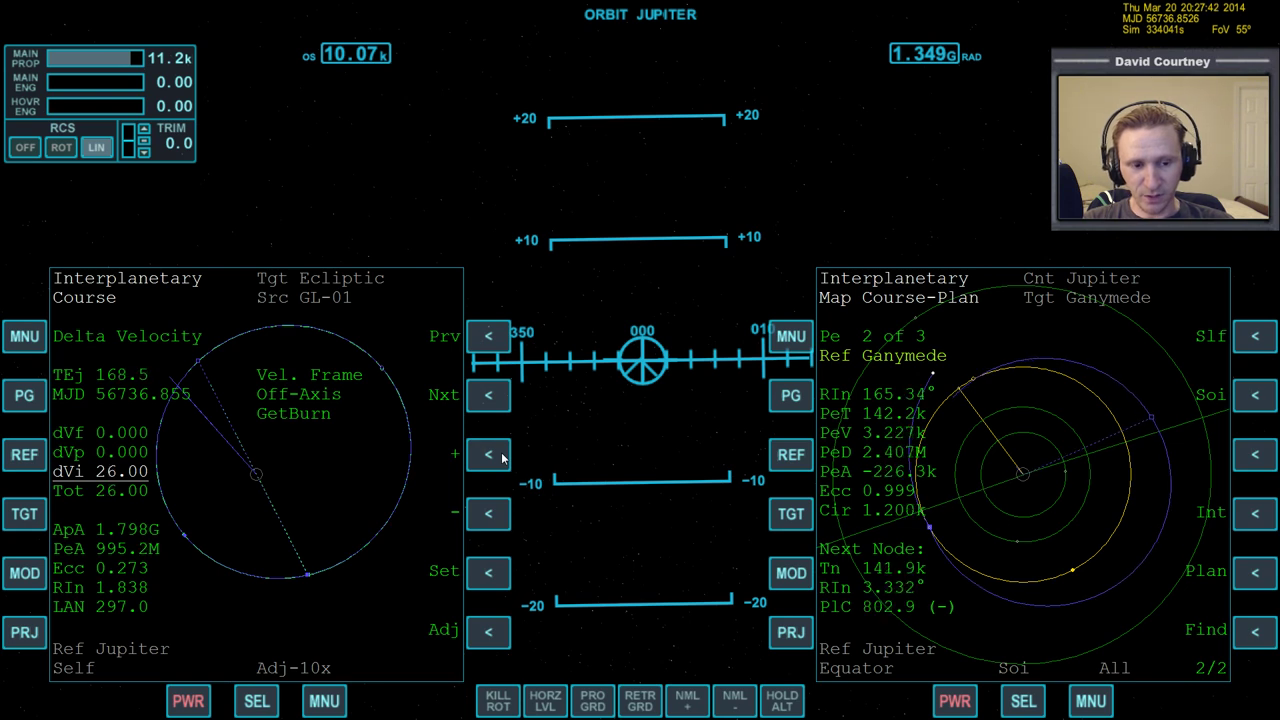
{"action": "left_click", "coordinate": [486, 576]}
{"action": "type", "text": "0"}
{"action": "key", "text": "Return"}
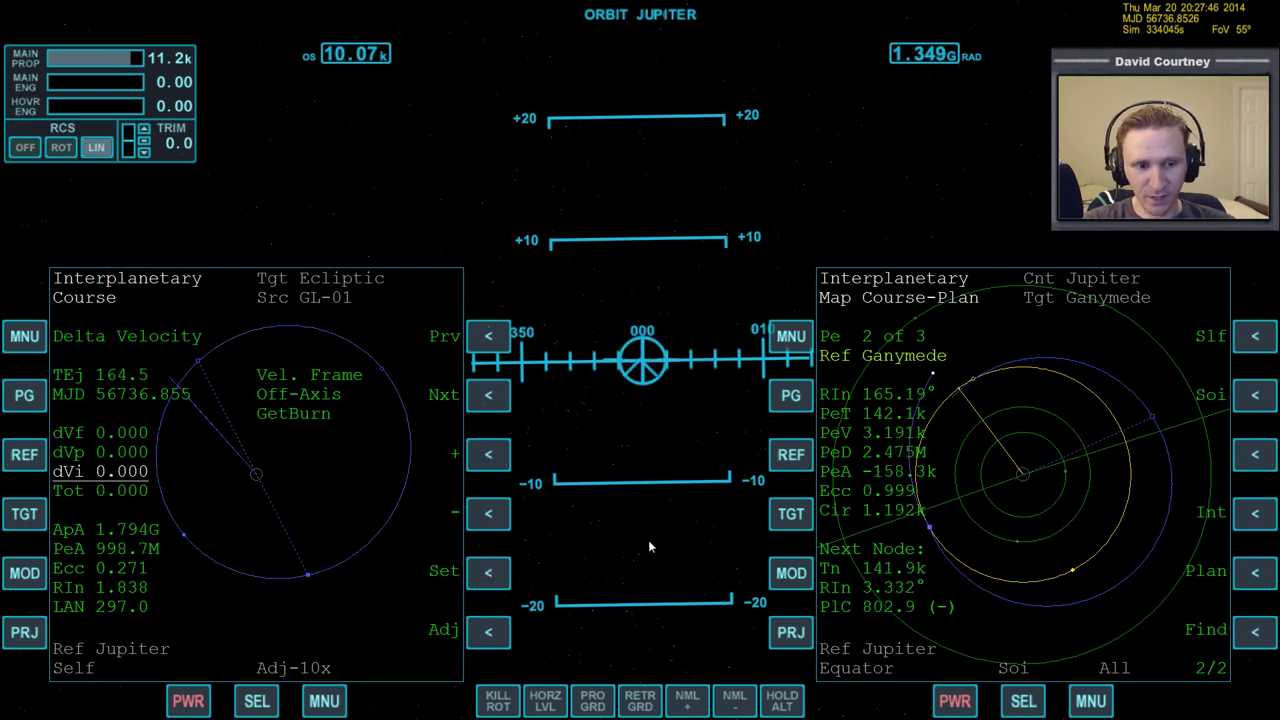
Set dVf to -18 and start the autoburn so the ship turns to burn attitude
{"action": "left_click", "coordinate": [491, 342]}
{"action": "left_click", "coordinate": [491, 342]}
{"action": "left_click", "coordinate": [491, 342]}
{"action": "left_click", "coordinate": [489, 396]}
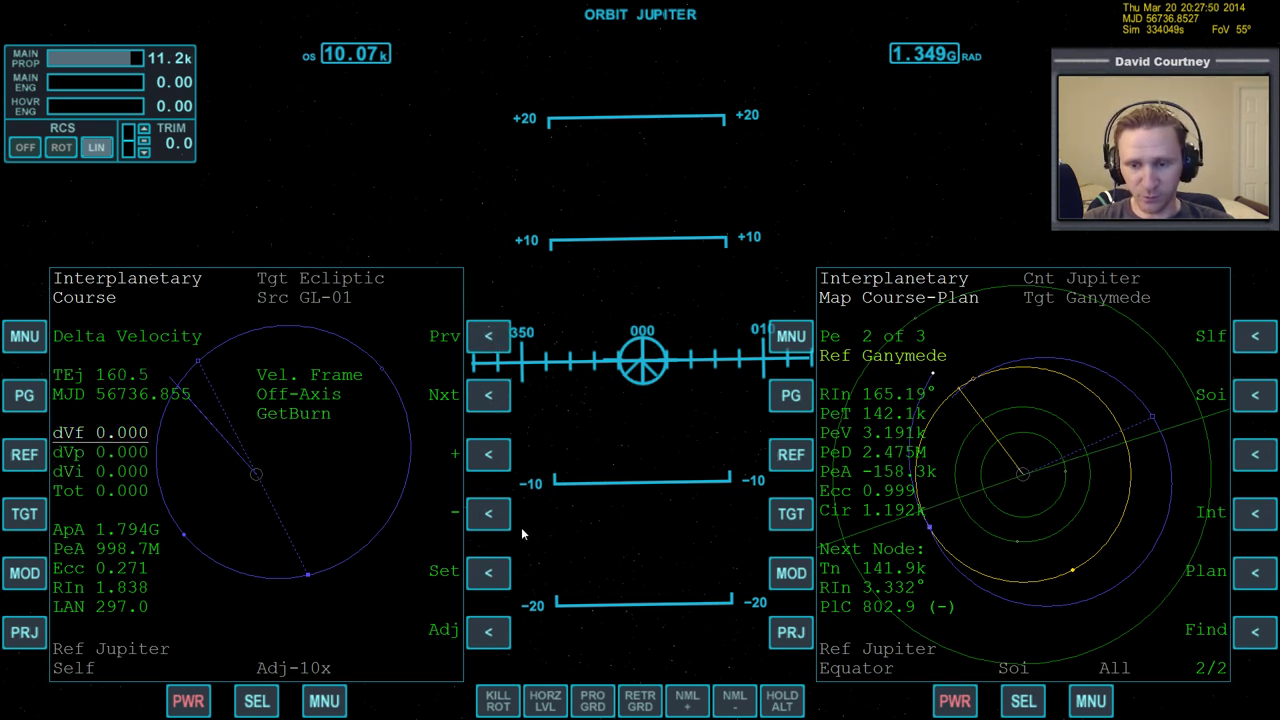
{"action": "left_click", "coordinate": [494, 574]}
{"action": "type", "text": "-18"}
{"action": "key", "text": "Return"}
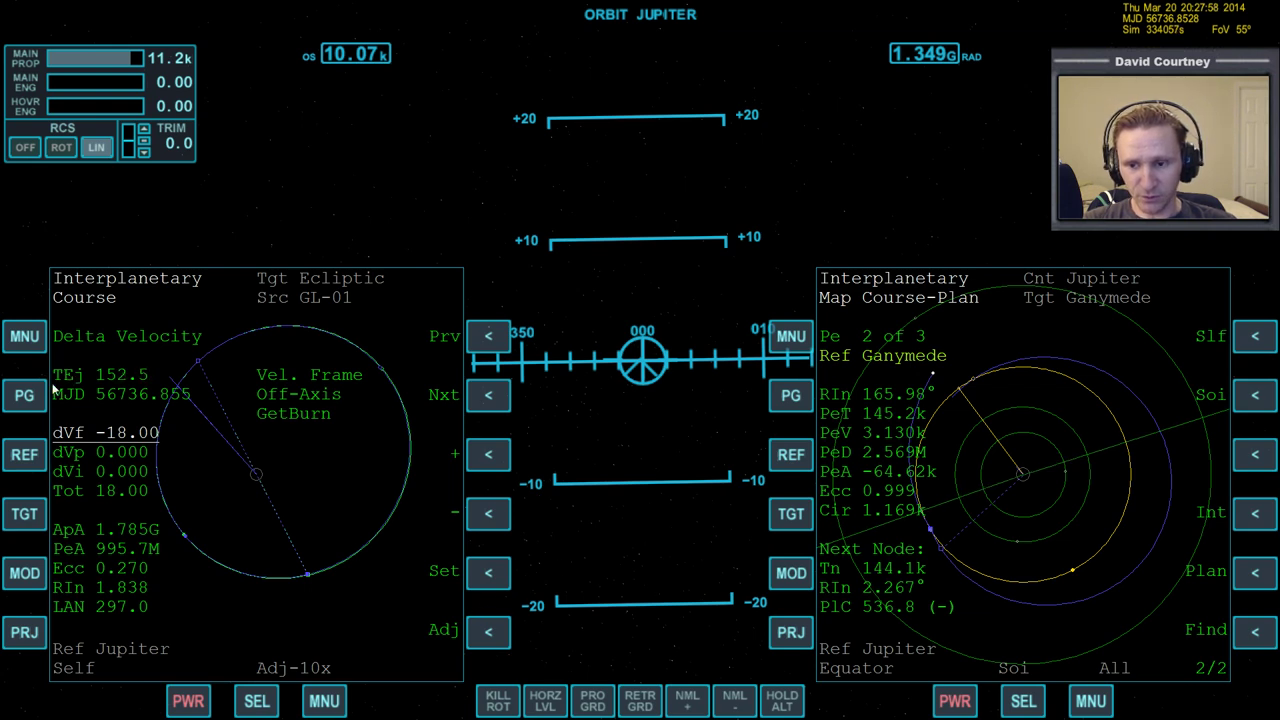
{"action": "left_click", "coordinate": [24, 395]}
{"action": "left_click", "coordinate": [488, 631]}
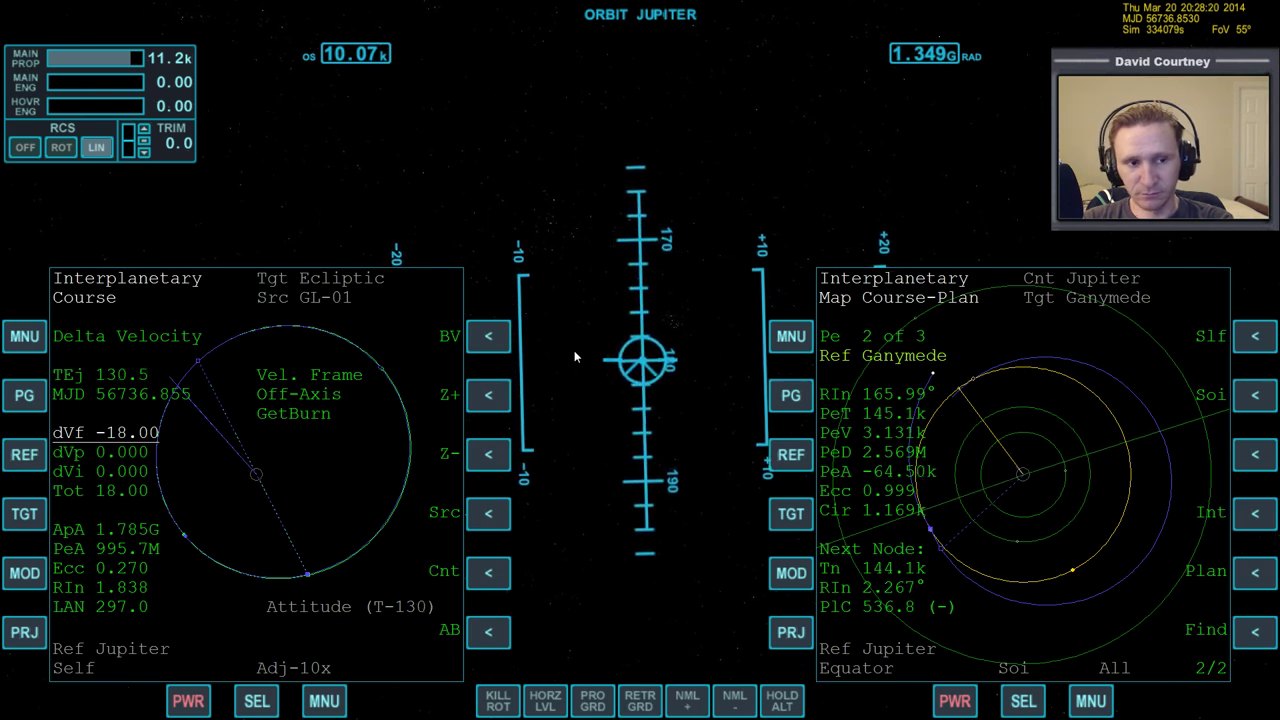
Pause the sim and write item 3: bump translation thrusters for small MCCs instead
{"action": "key", "text": "ctrl+p"}
{"action": "key", "text": "alt+Tab"}
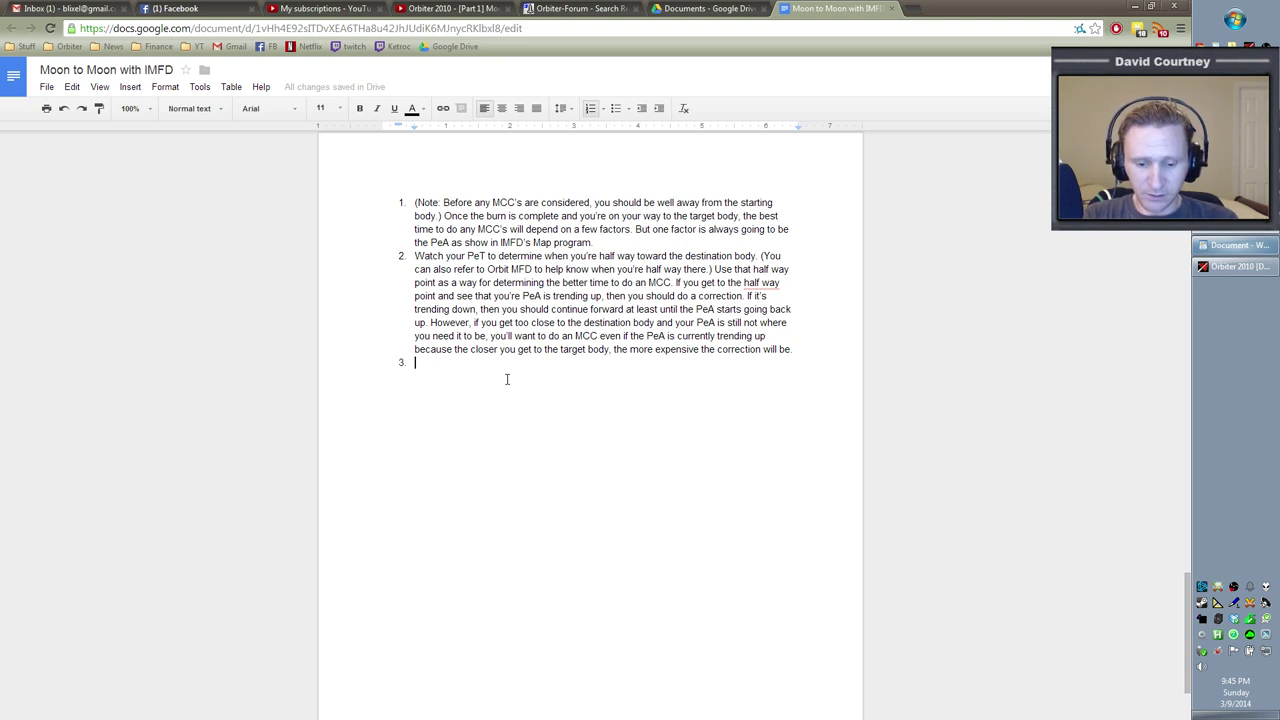
{"action": "type", "text": "To set up a MCC"}
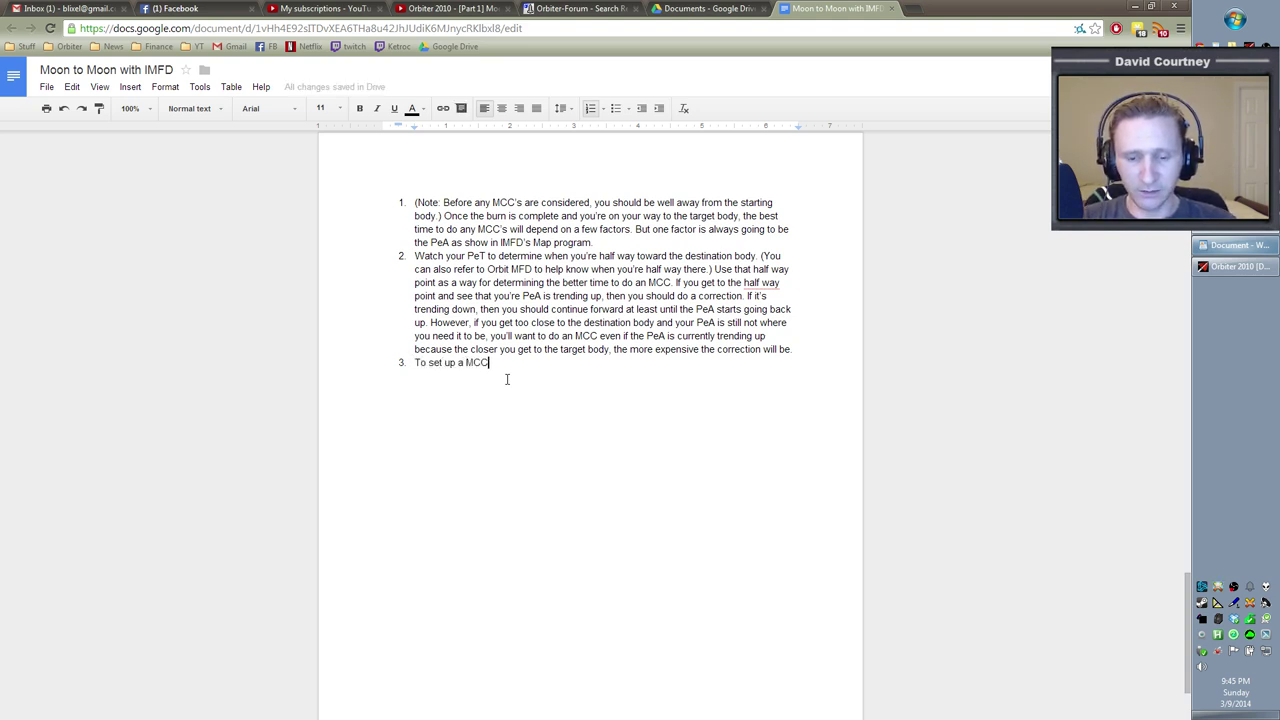
{"action": "type", "text": ", it can often be better to just bump th"}
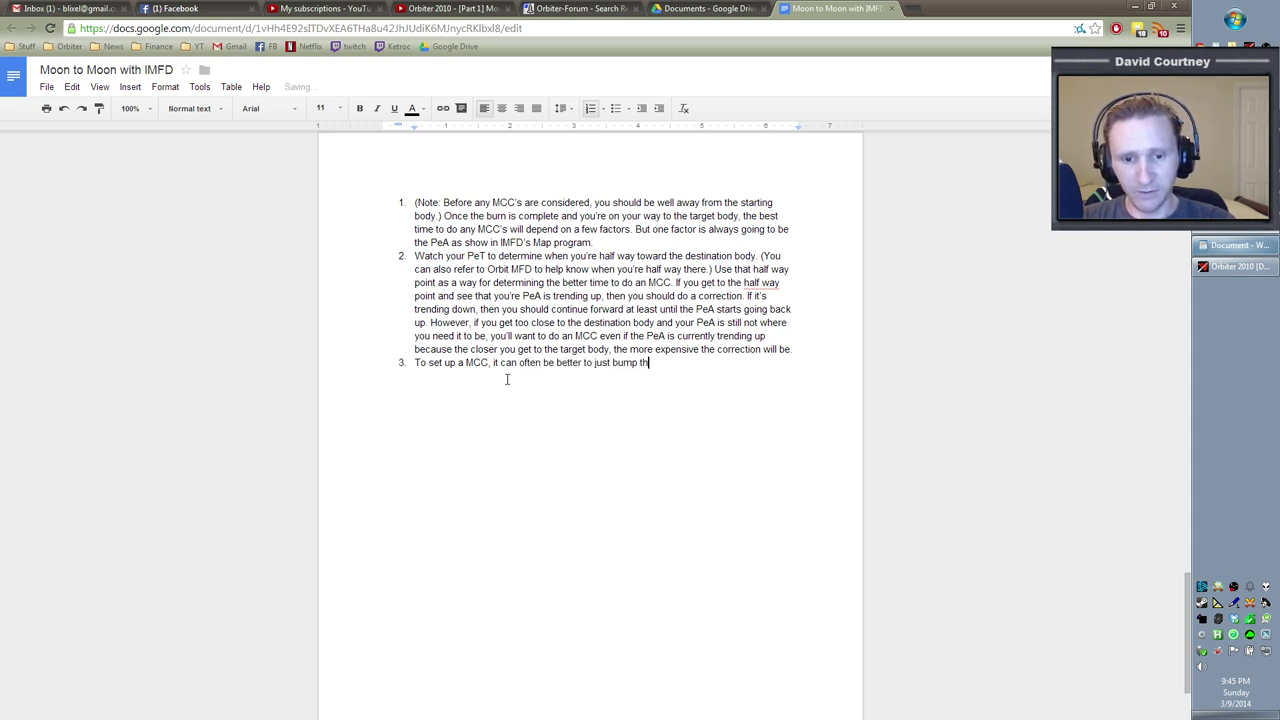
{"action": "type", "text": "e translation thrusters "}
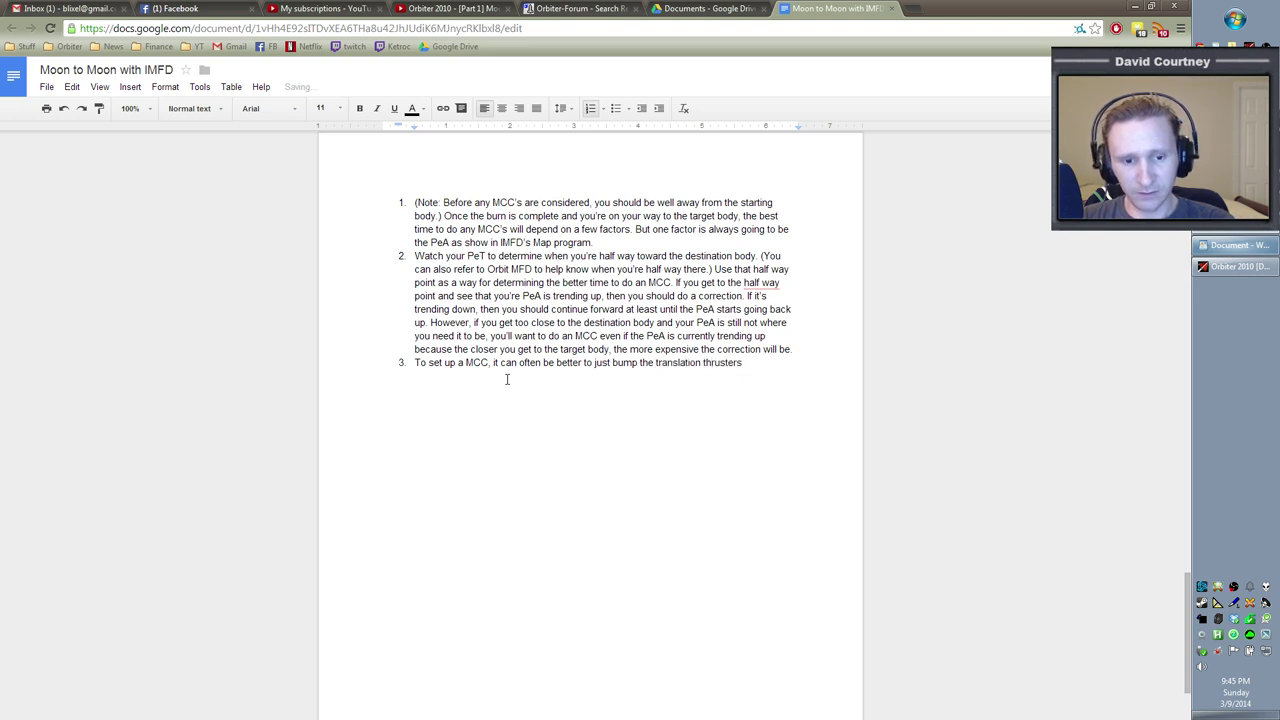
{"action": "type", "text": "one way or another, using prograde"}
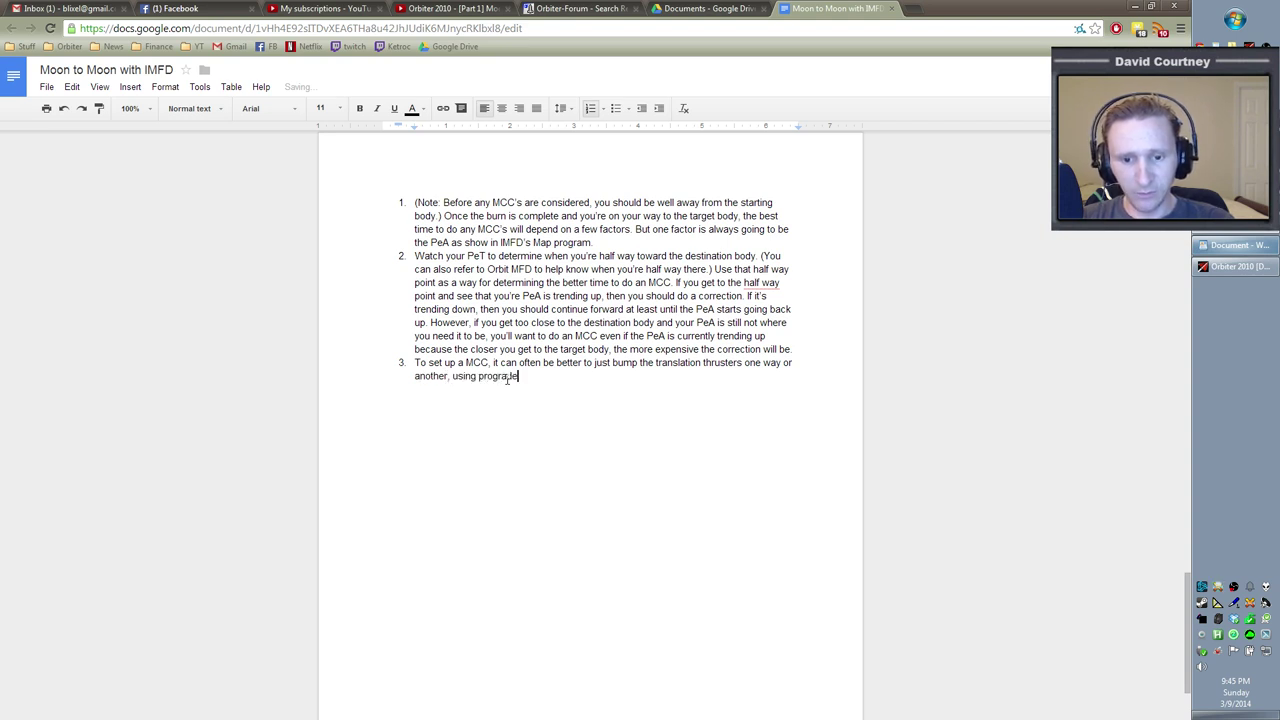
{"action": "type", "text": ", retrograd"}
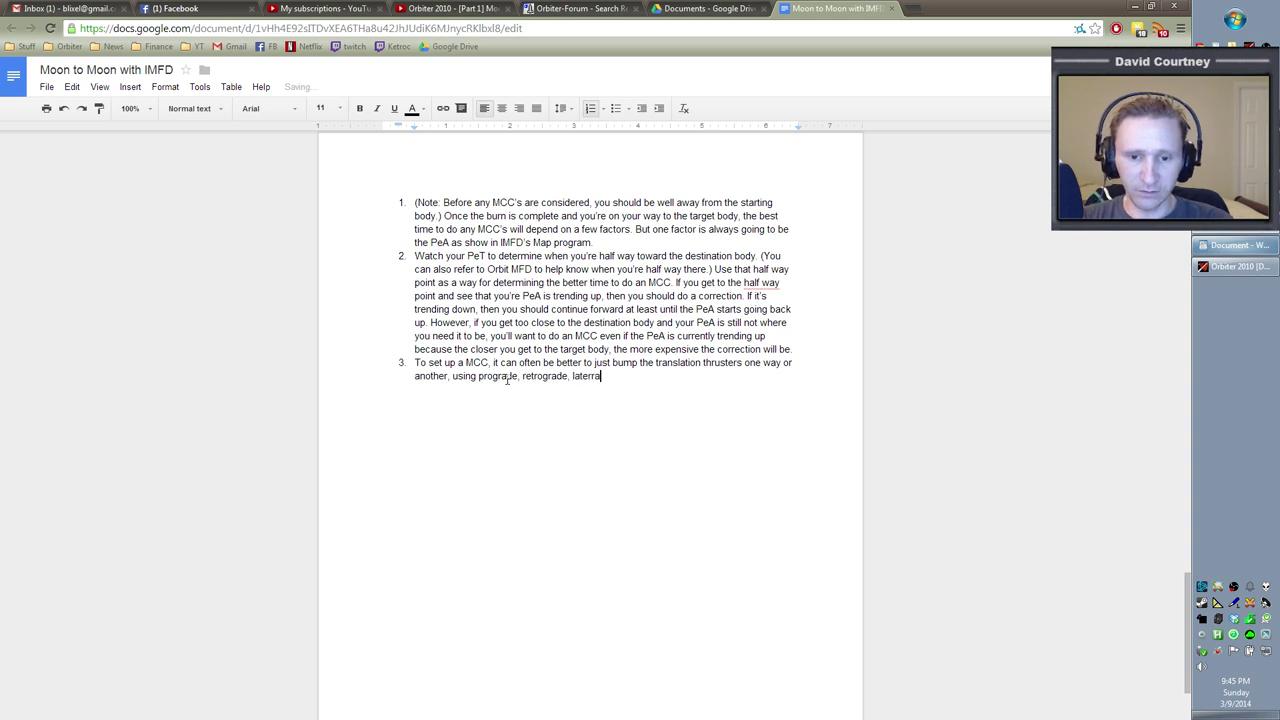
{"action": "type", "text": "e, lateral, or "}
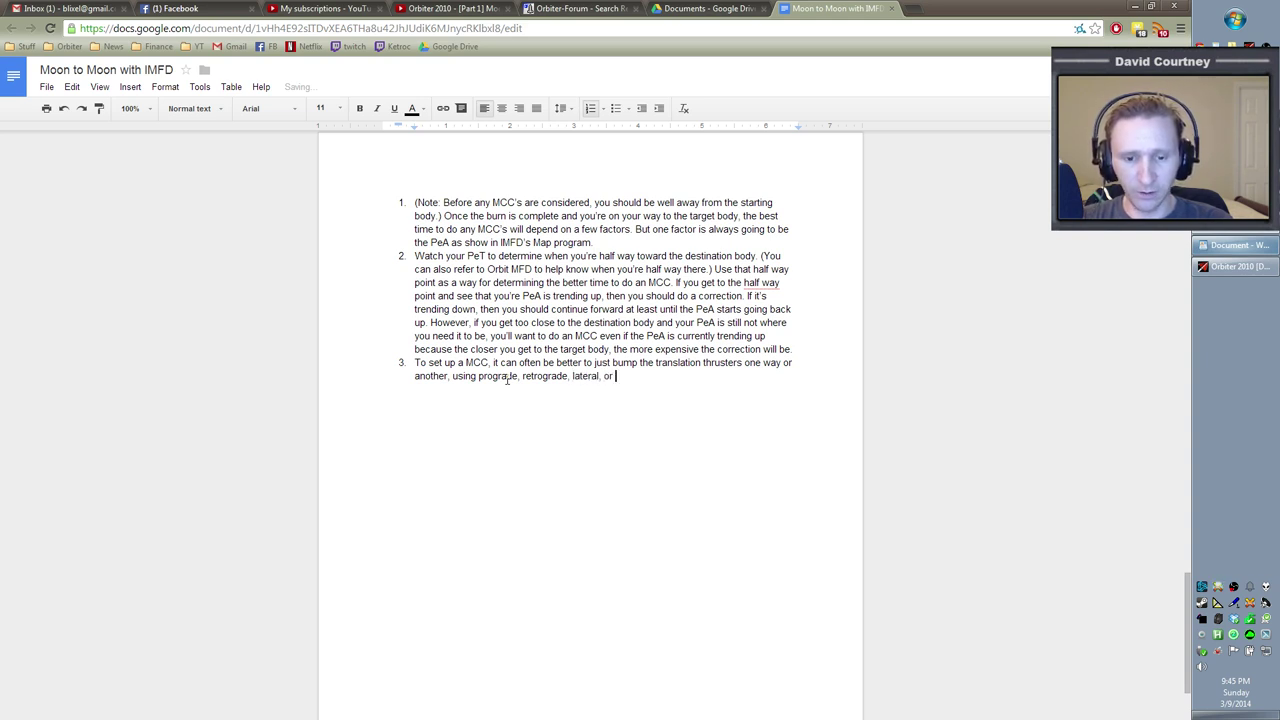
{"action": "type", "text": "up/down translation. For small "}
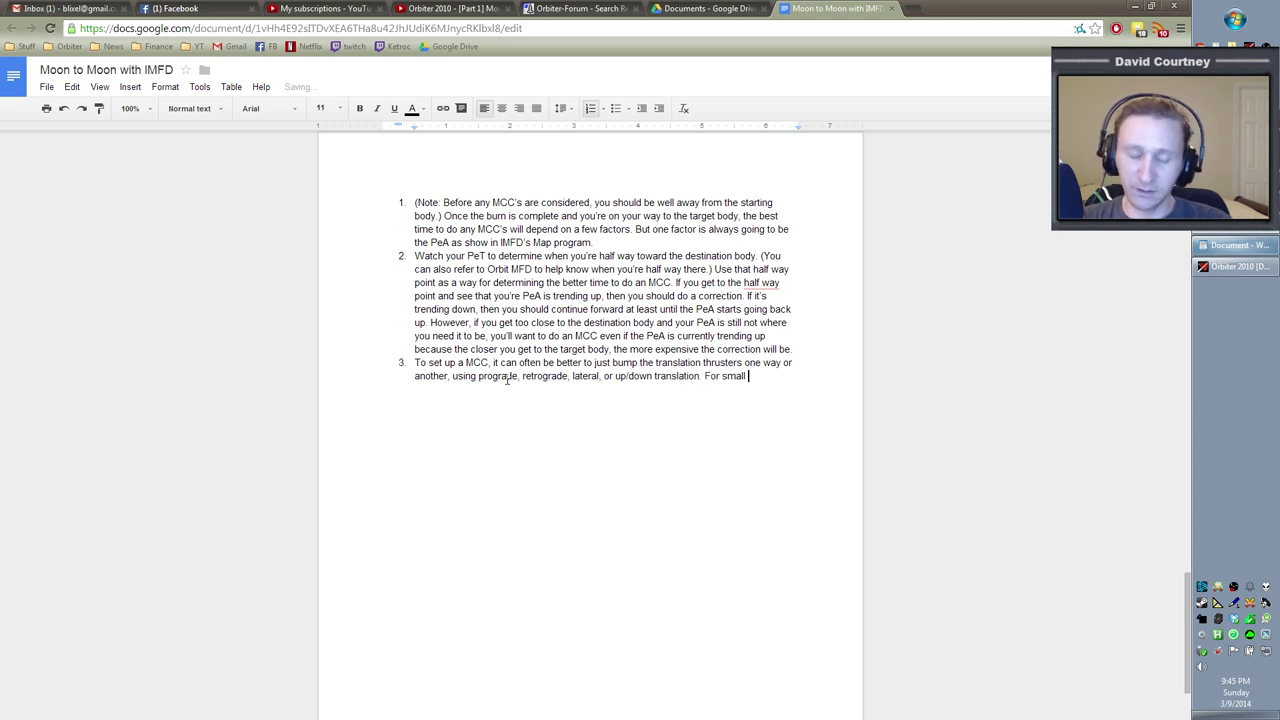
{"action": "type", "text": "MCC's,"}
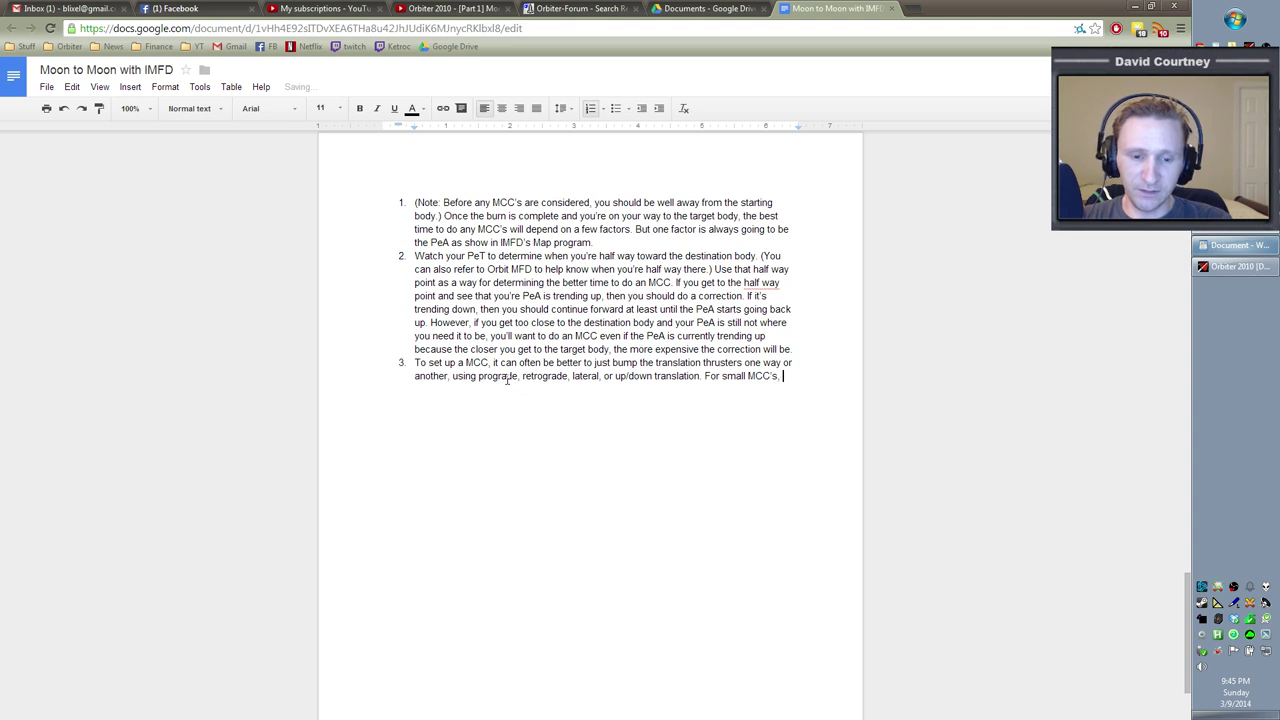
{"action": "type", "text": " it's"}
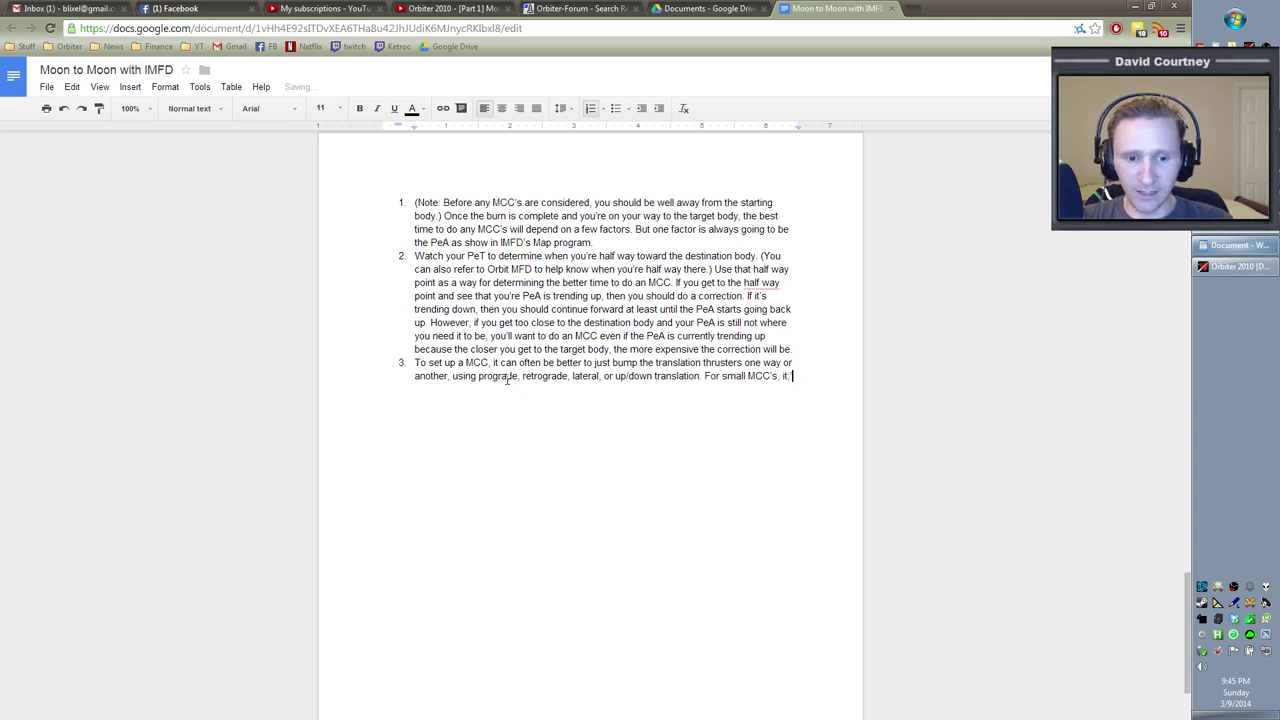
{"action": "type", "text": " not worth "}
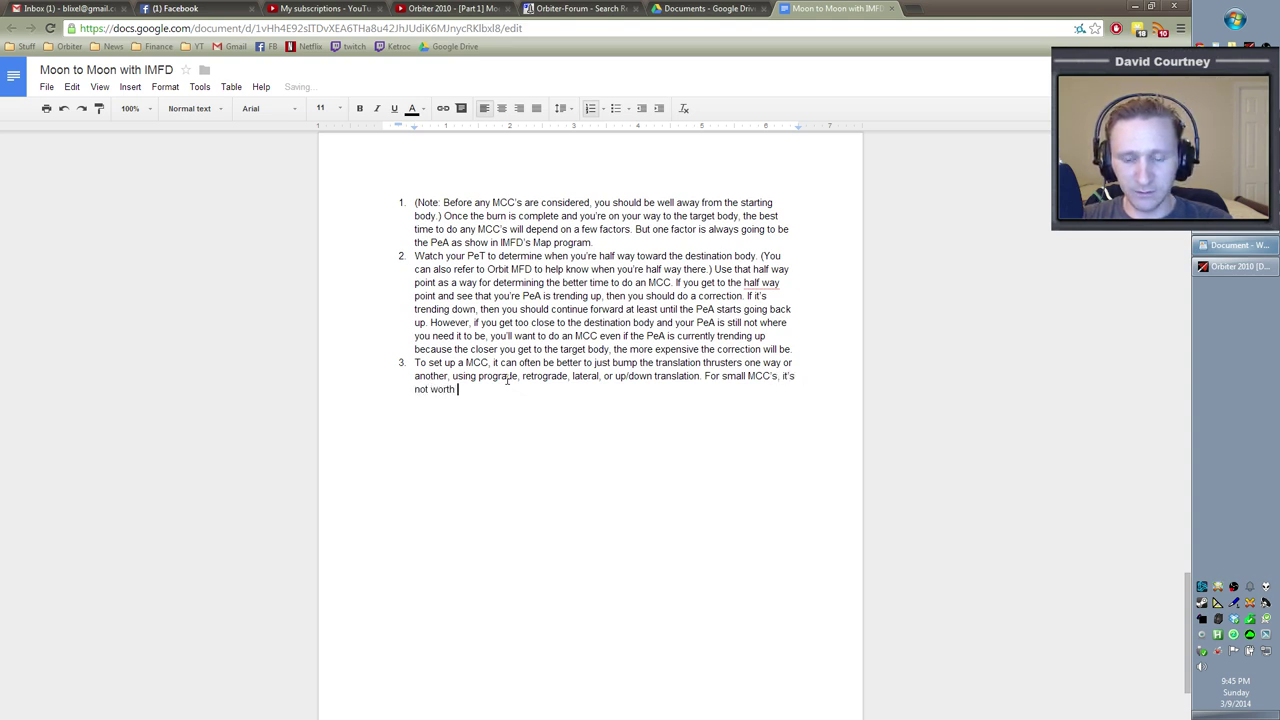
{"action": "type", "text": "the time/tro"}
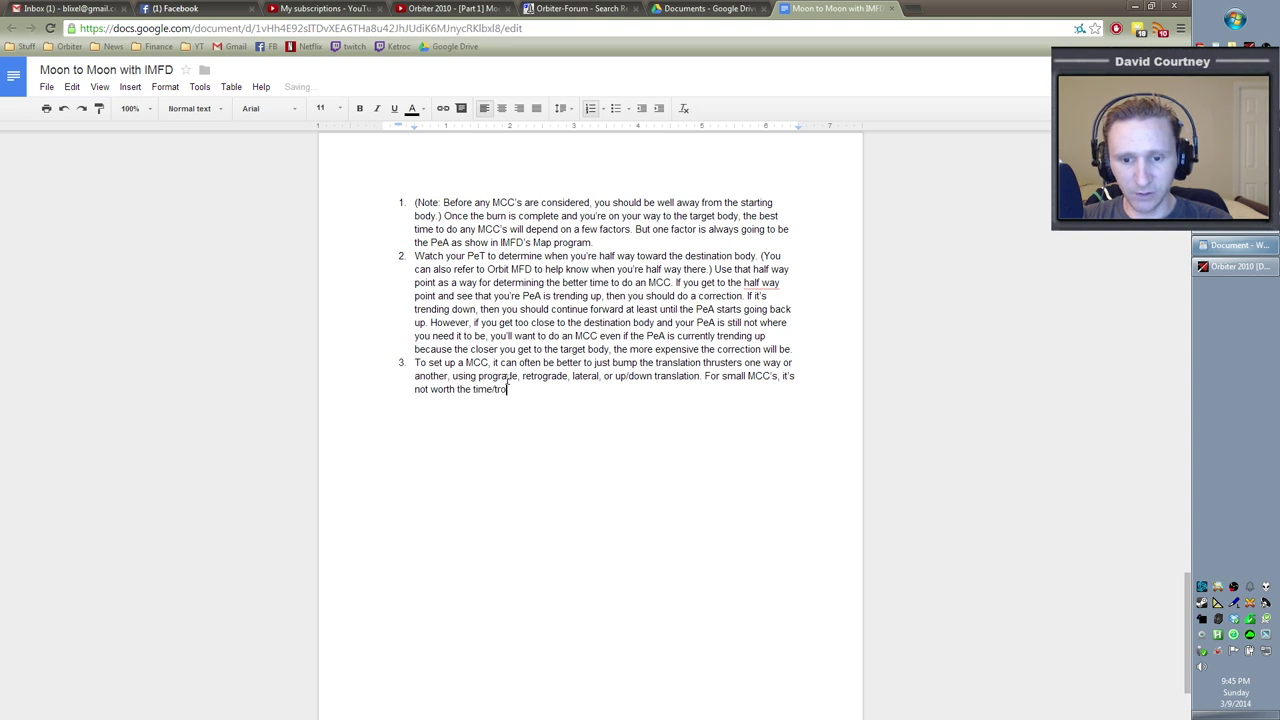
{"action": "type", "text": "uble to set up a D"}
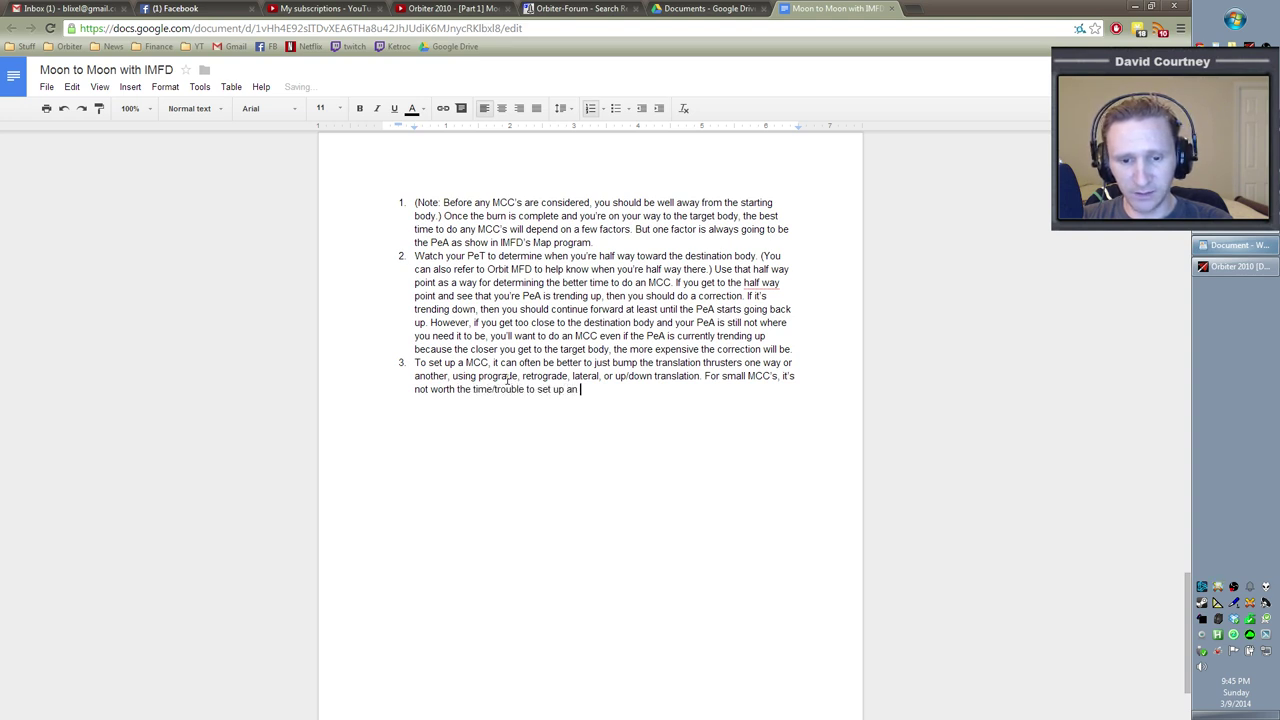
{"action": "type", "text": "elta Velocity "}
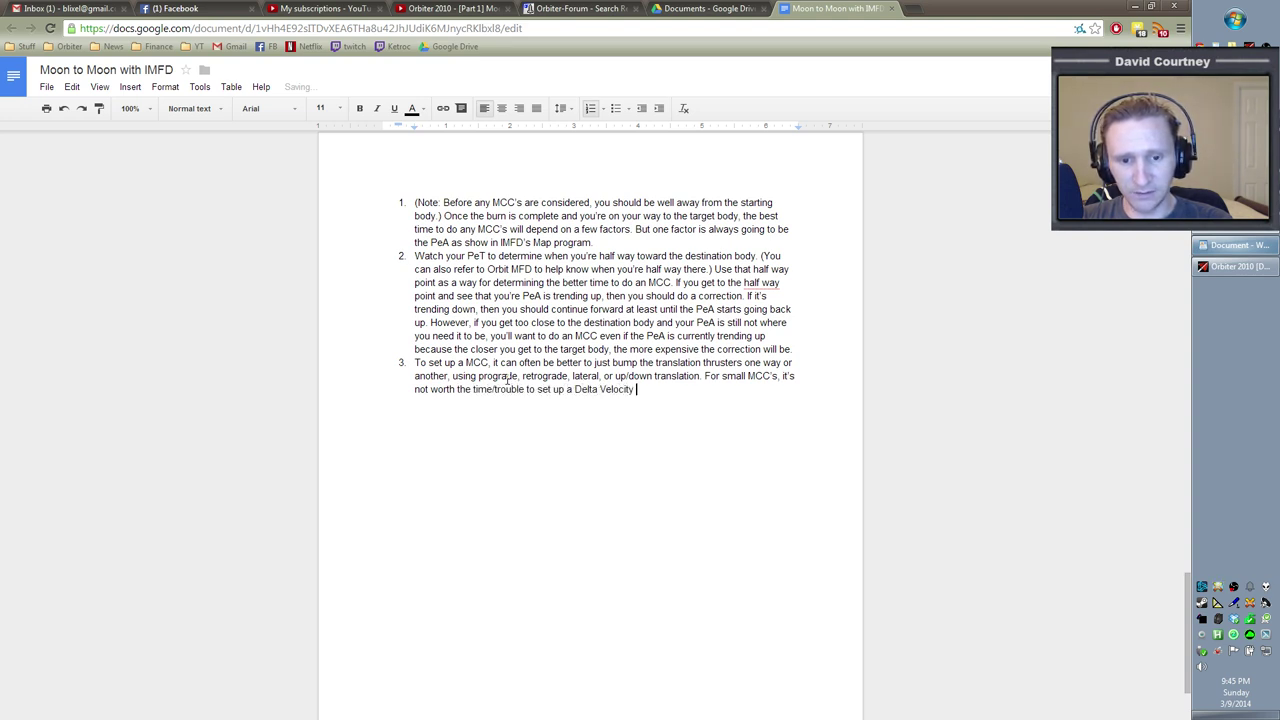
{"action": "type", "text": "maneuver."}
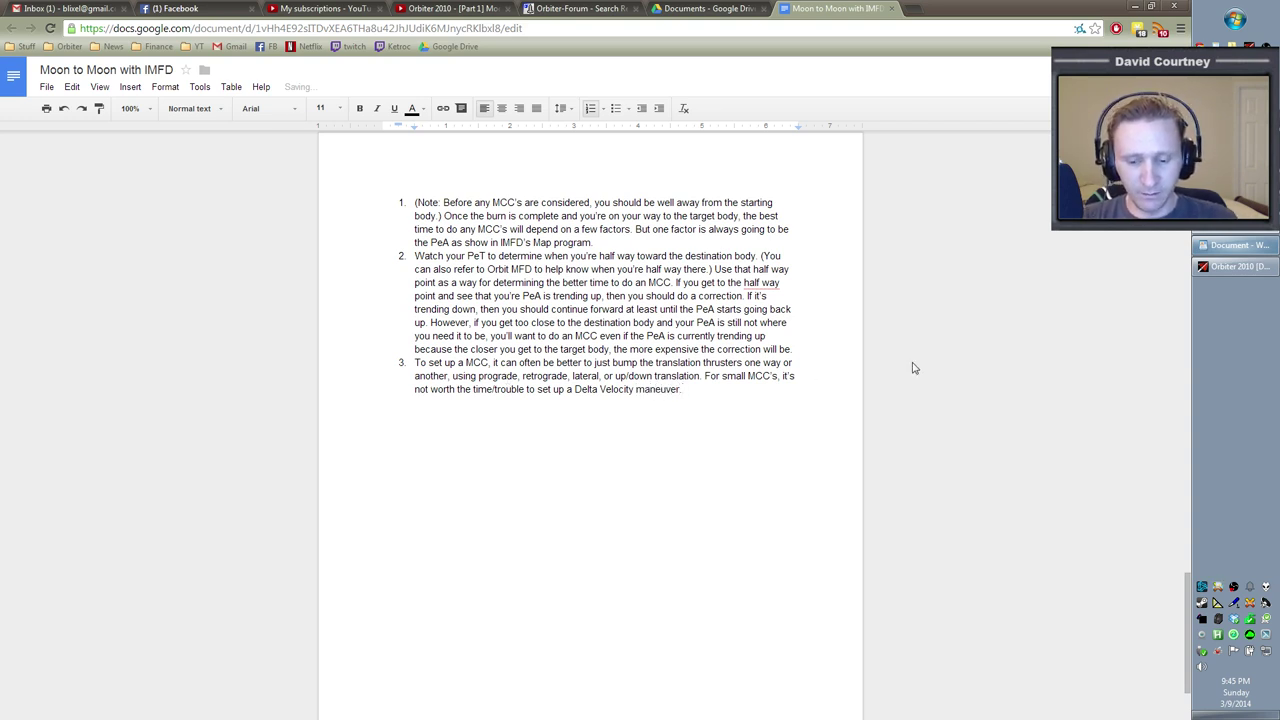
{"action": "key", "text": "BackSpace"}
{"action": "key", "text": "BackSpace"}
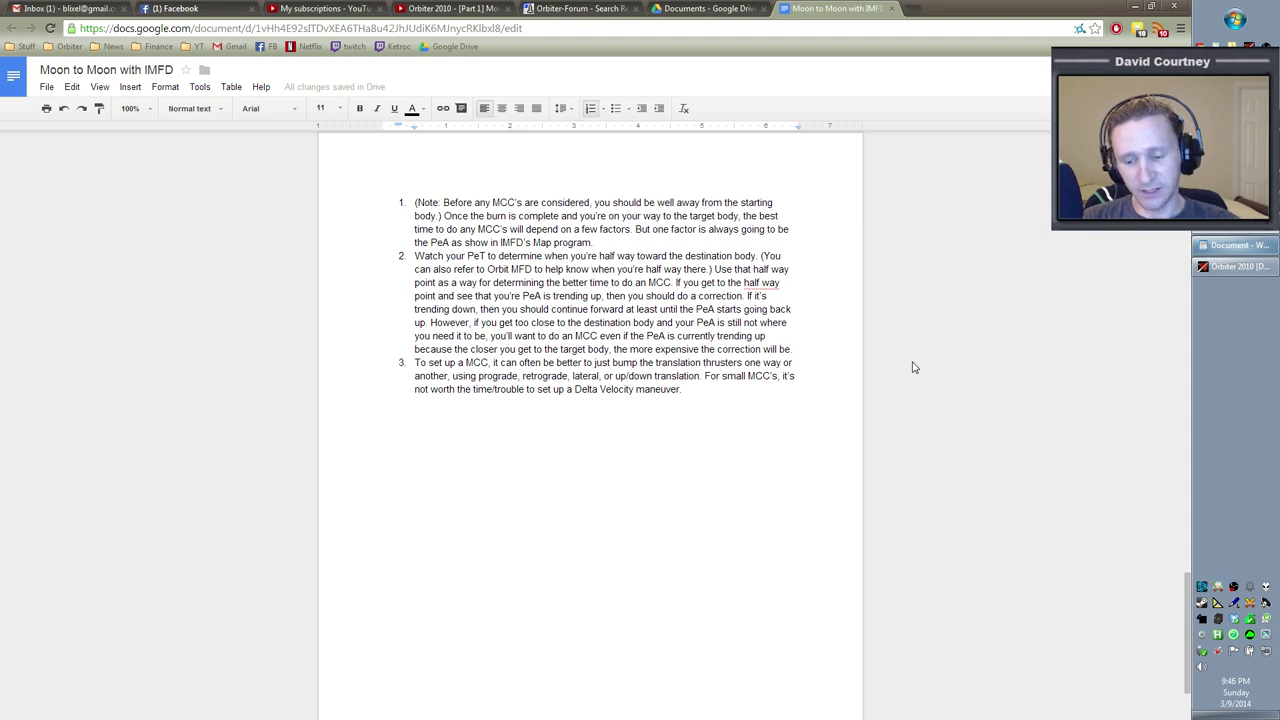
Return to the paused Orbiter 2010 simulator with the -18.00 dVf plan
{"action": "key", "text": "alt+Tab"}
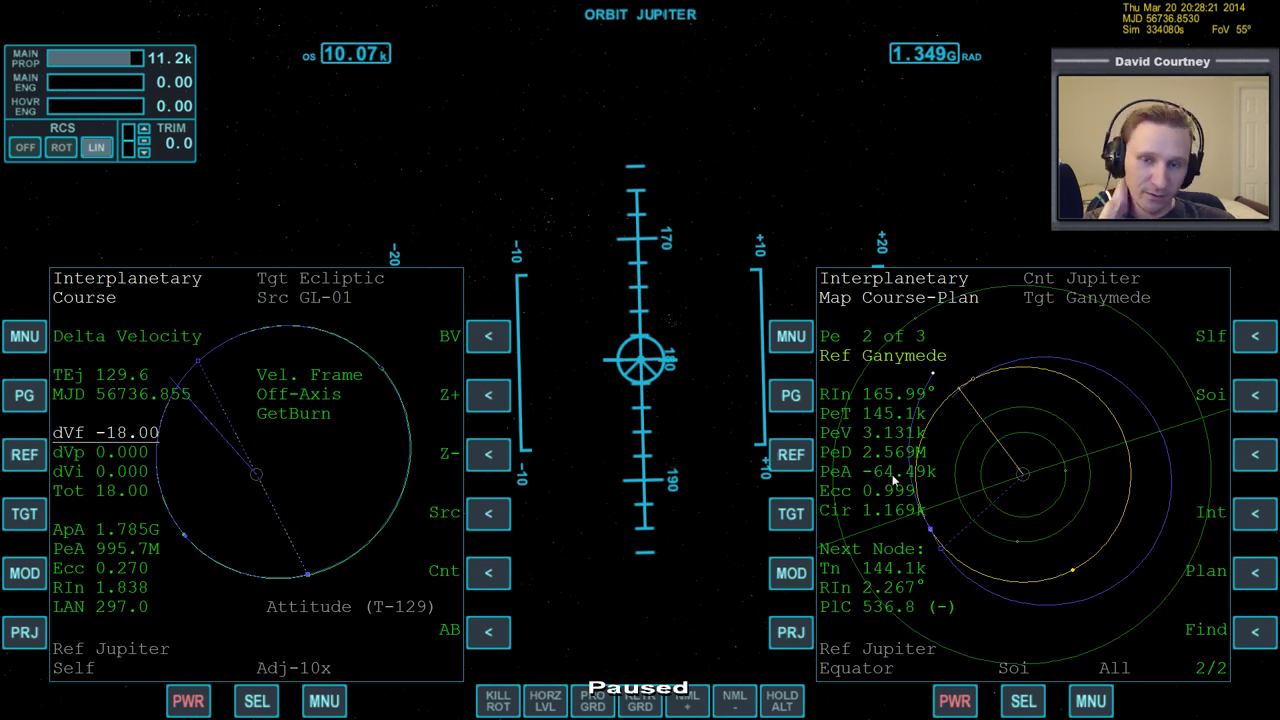
Continue item 3 with 'For larger corrections, you will certainly want to set up a Delta Velocity maneuver'
{"action": "key", "text": "alt+Tab"}
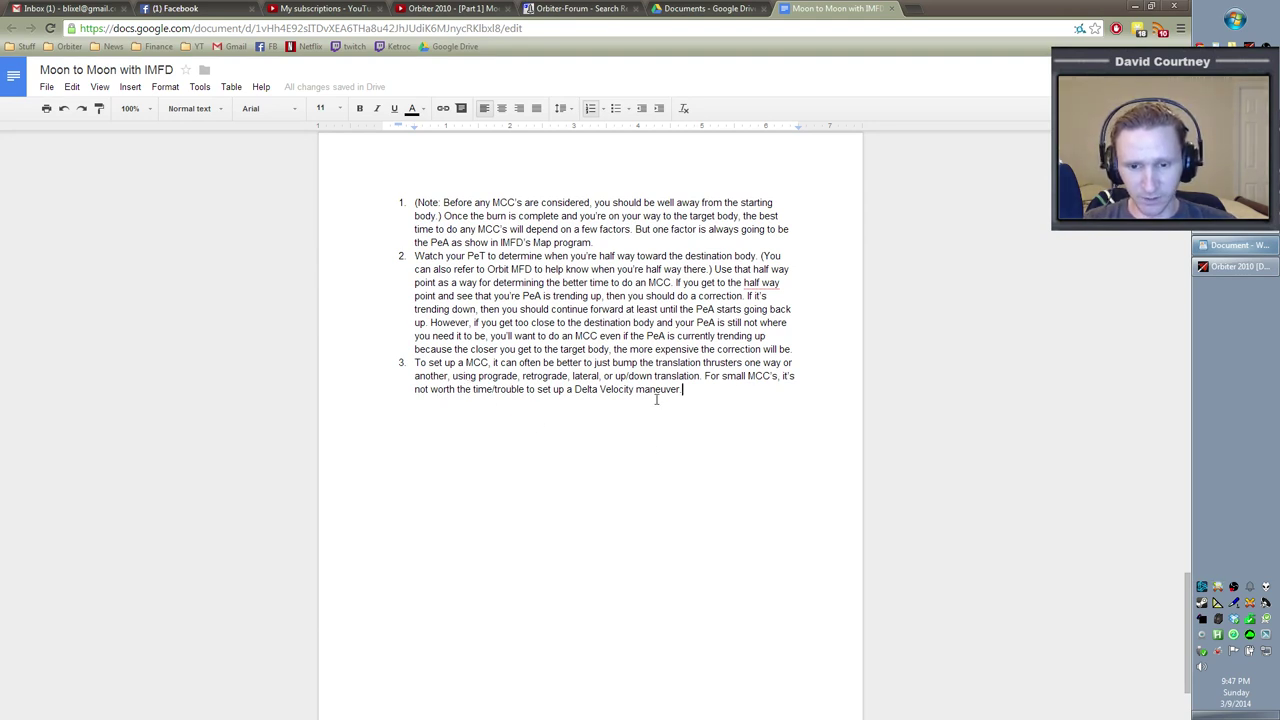
{"action": "left_click", "coordinate": [714, 389]}
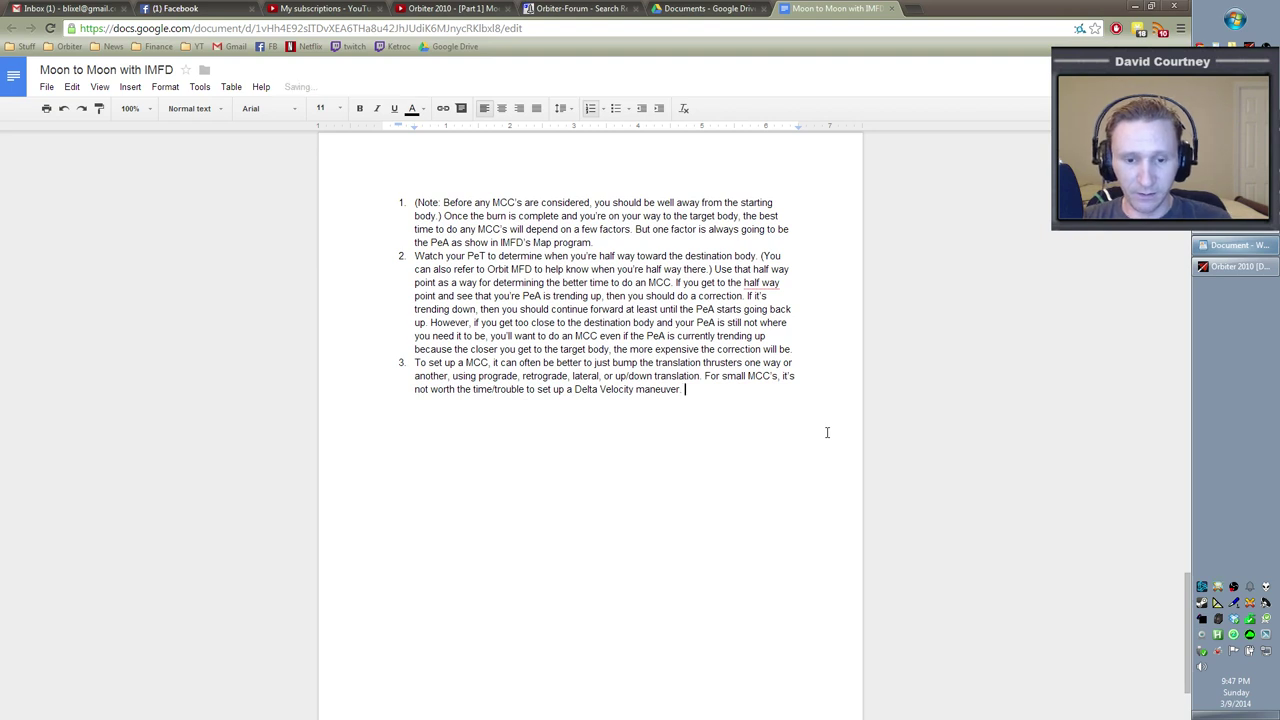
{"action": "type", "text": "For larger"}
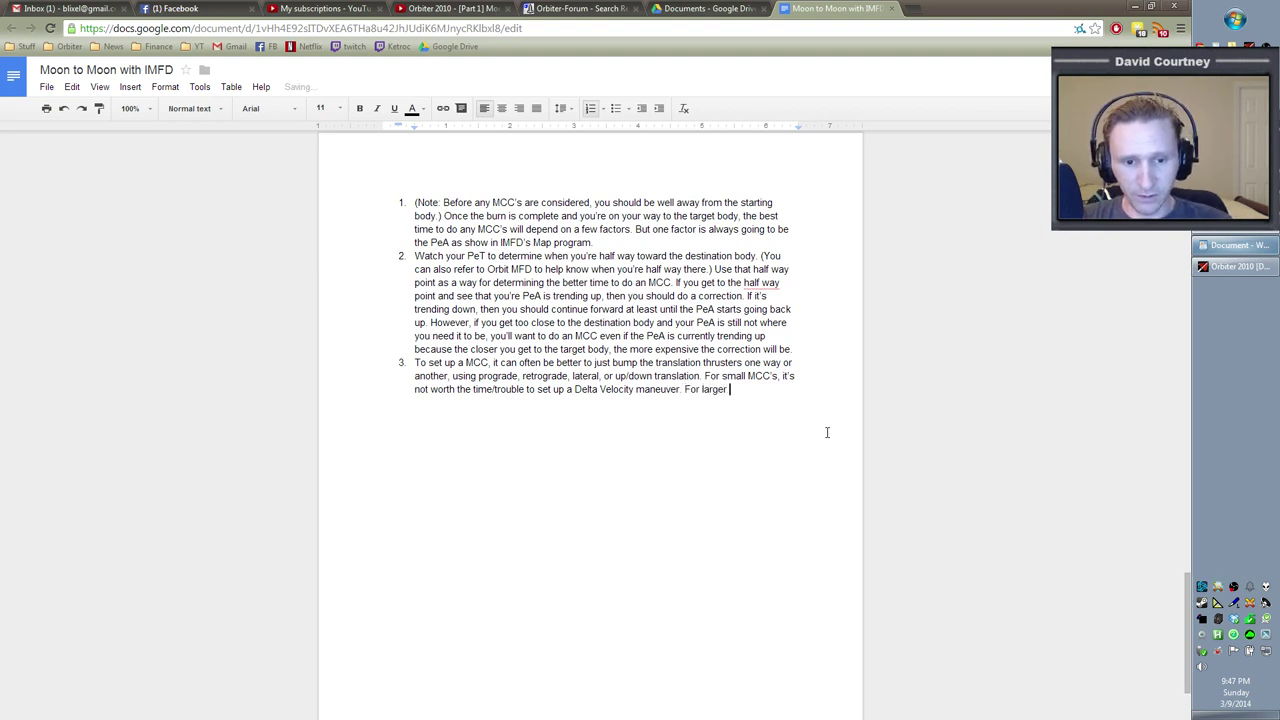
{"action": "type", "text": "correcttions, you"}
{"action": "key", "text": "BackSpace"}
{"action": "type", "text": "u will certainl"}
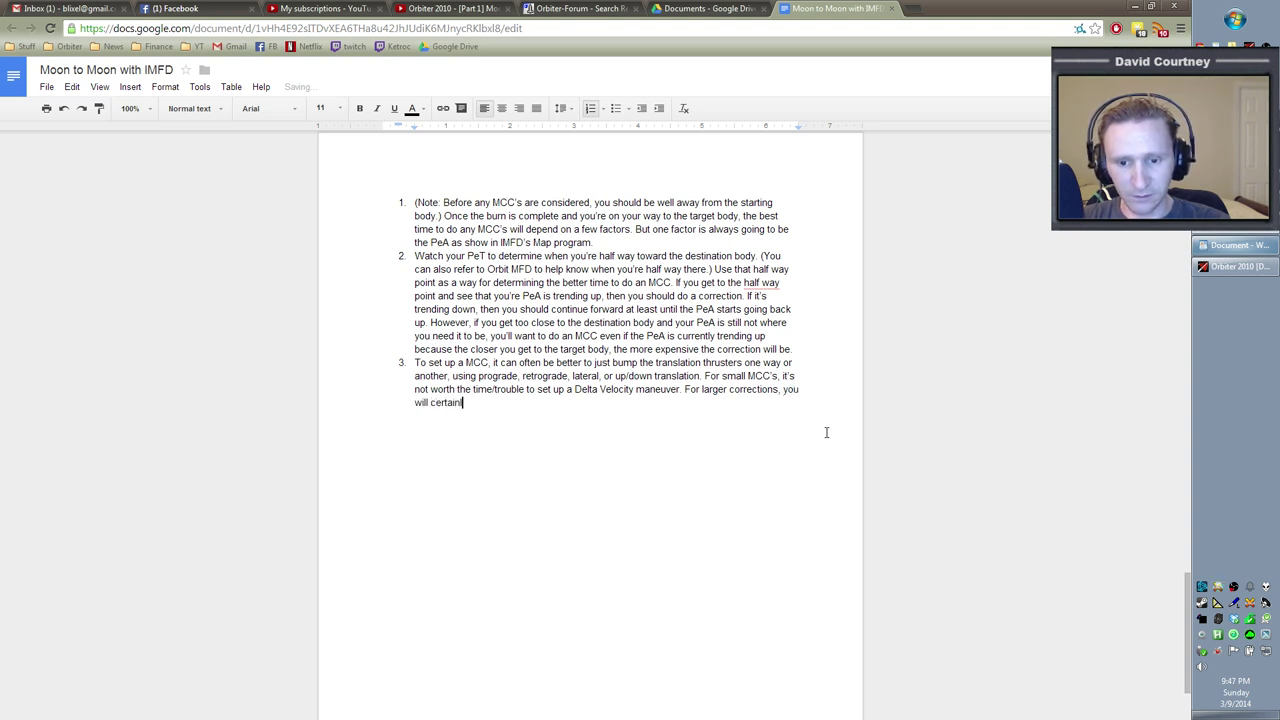
{"action": "type", "text": "y want to set up a D"}
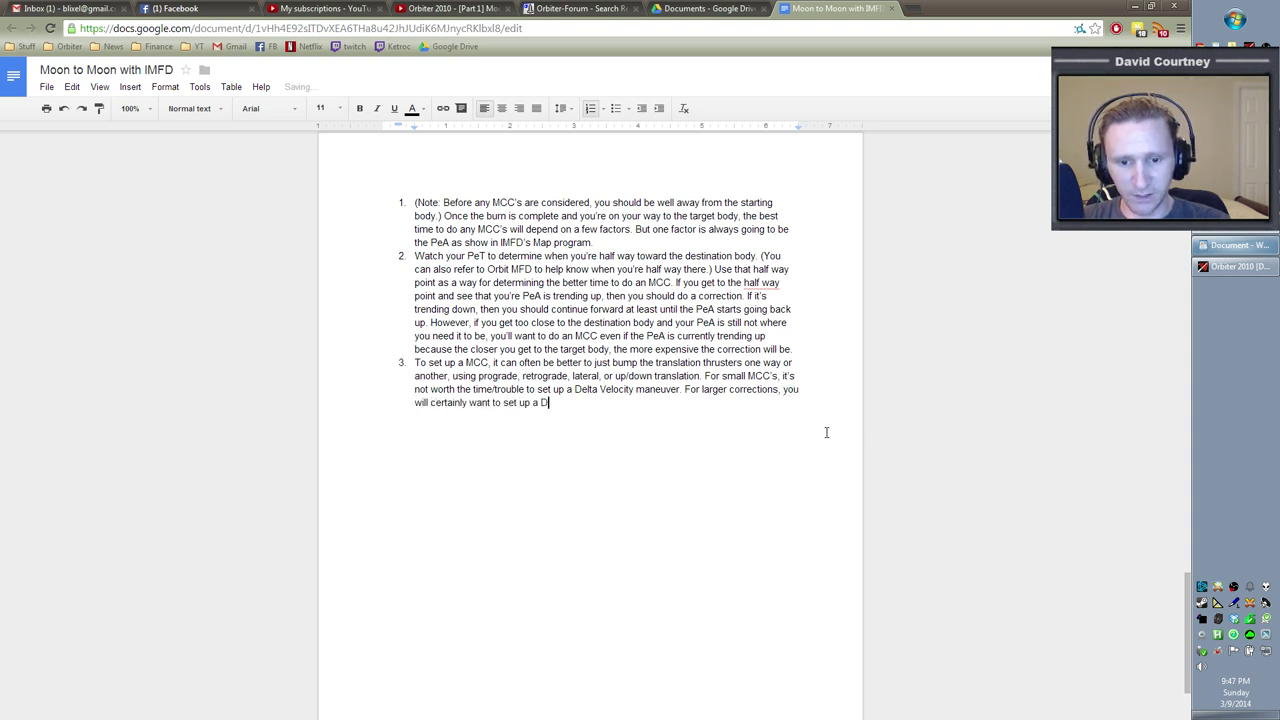
{"action": "type", "text": "elta Velocity maneuver so "}
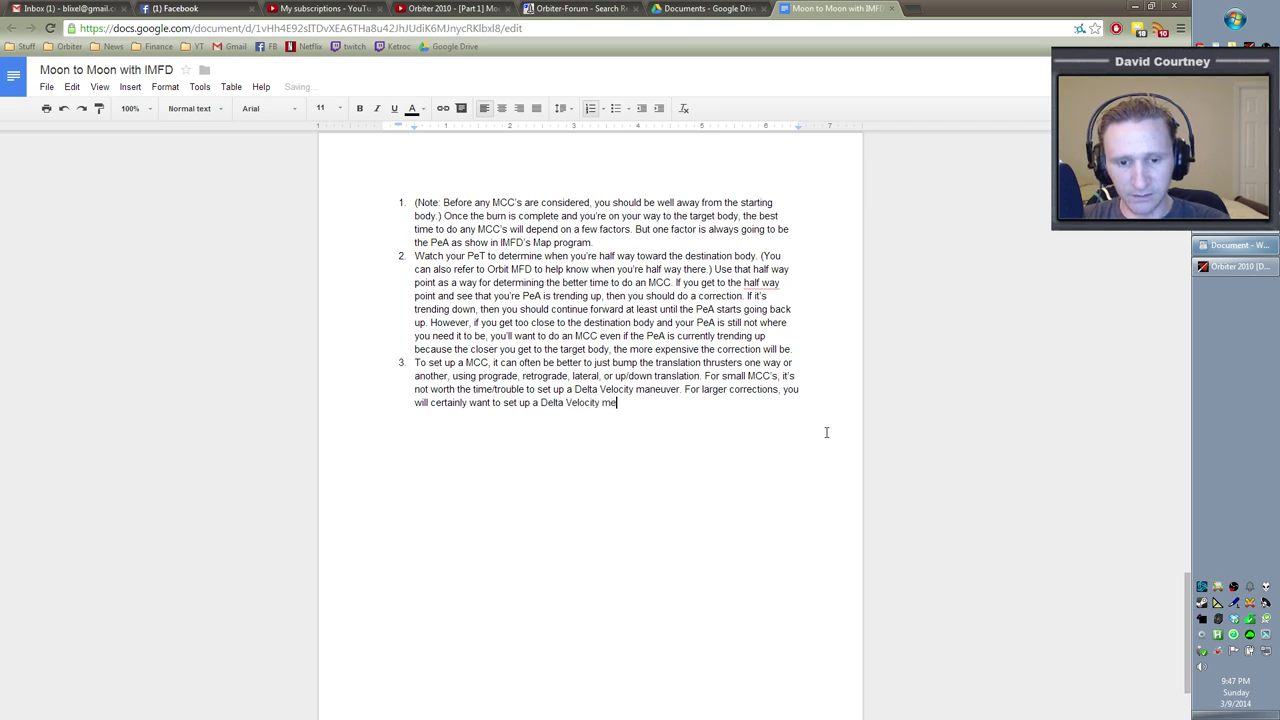
{"action": "type", "text": "t"}
Finish with 'so that you don't waste dV guessing which way to burn.', italicising 'guessing'
{"action": "key", "text": "BackSpace"}
{"action": "type", "text": "so that you"}
{"action": "key", "text": "BackSpace"}
{"action": "key", "text": "BackSpace"}
{"action": "key", "text": "BackSpace"}
{"action": "key", "text": "BackSpace"}
{"action": "key", "text": "BackSpace"}
{"action": "key", "text": "BackSpace"}
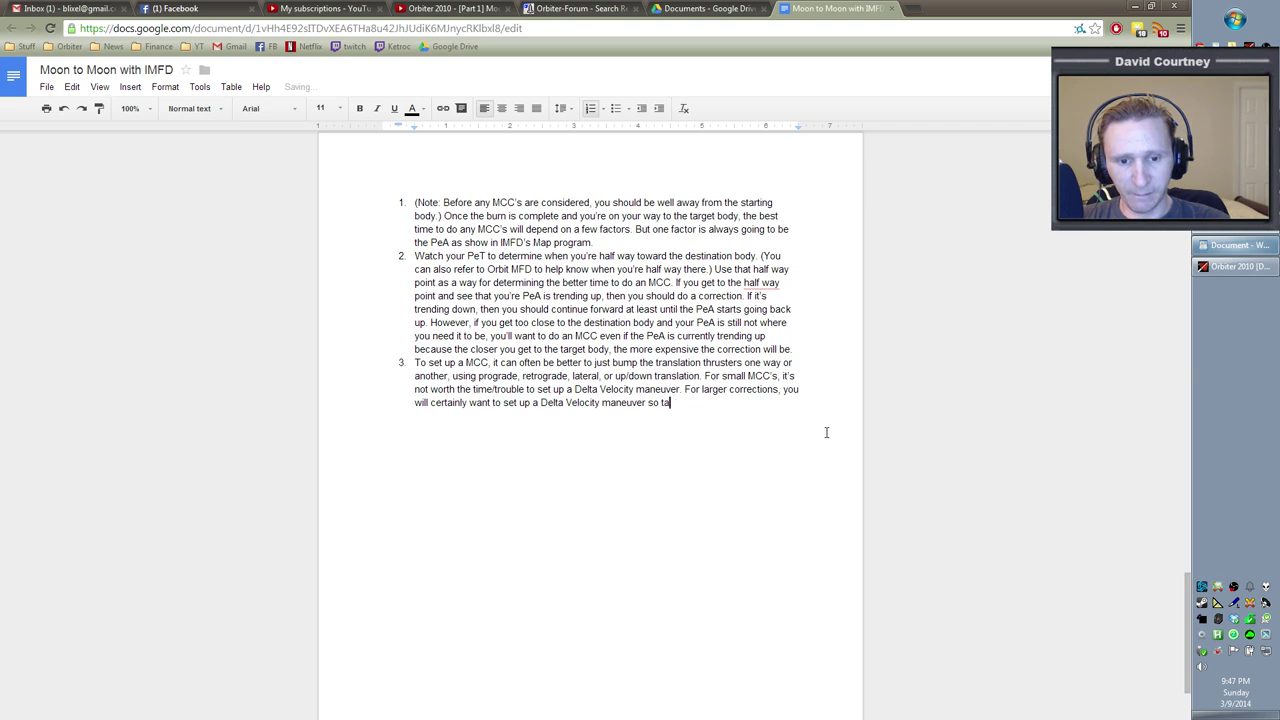
{"action": "type", "text": "you don't waste "}
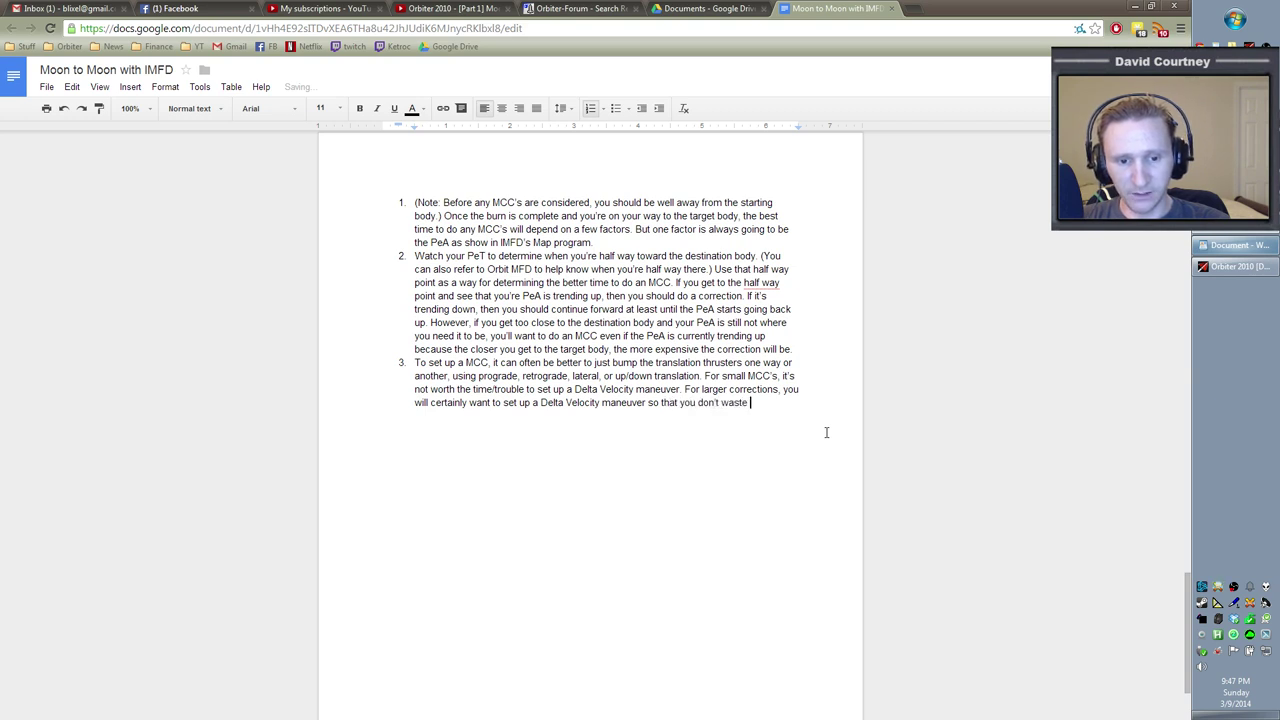
{"action": "type", "text": "dV"}
{"action": "key", "text": "ctrl+i"}
{"action": "type", "text": "guessing"}
{"action": "key", "text": "ctrl+i"}
{"action": "type", "text": "which way to burn"}
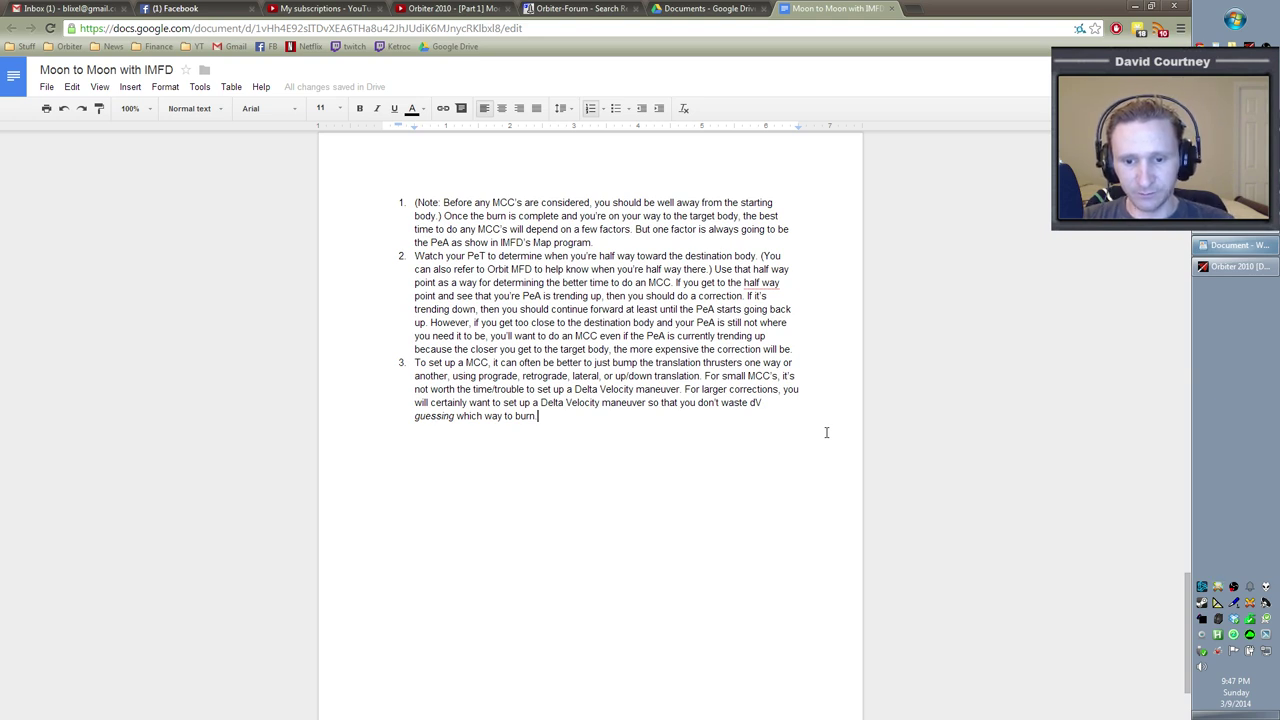
{"action": "type", "text": "."}
{"action": "key", "text": "shift+Return"}
Begin the setup paragraph: bring the Delta Velocity program up on IMFD's NOT-shared side
{"action": "type", "text": "To set up a De"}
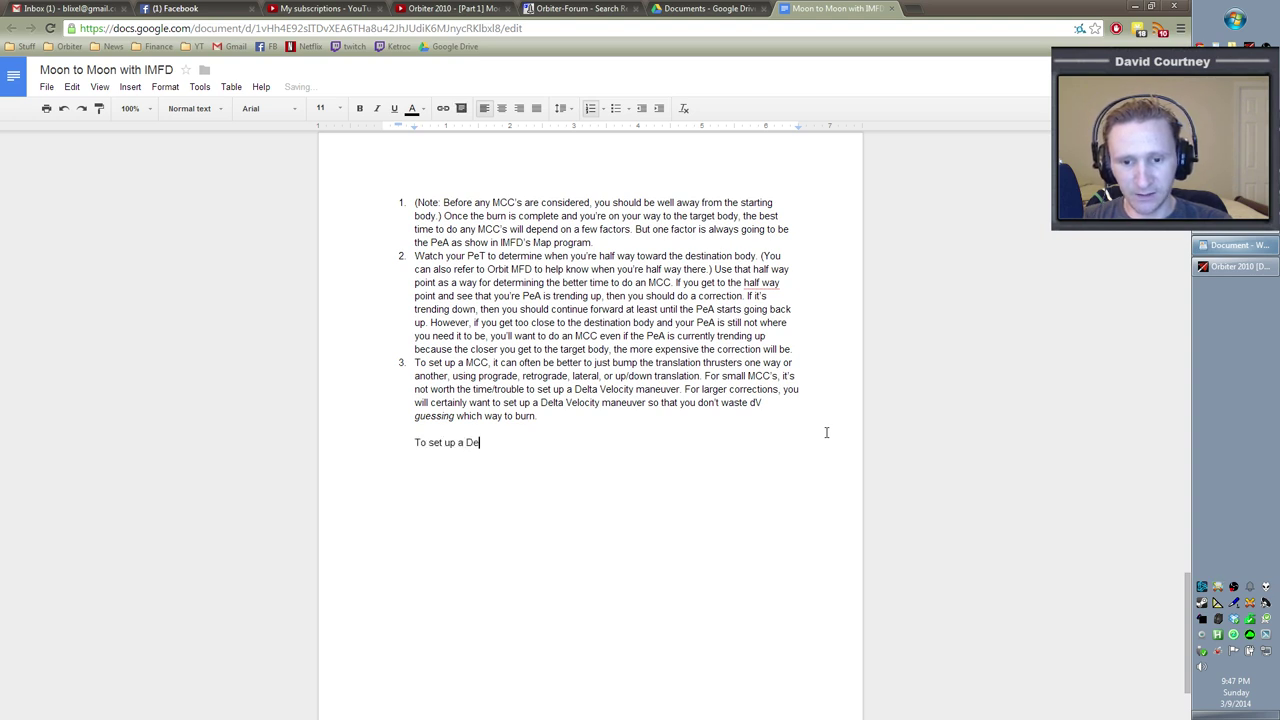
{"action": "type", "text": "lta Velocity maneuver, "}
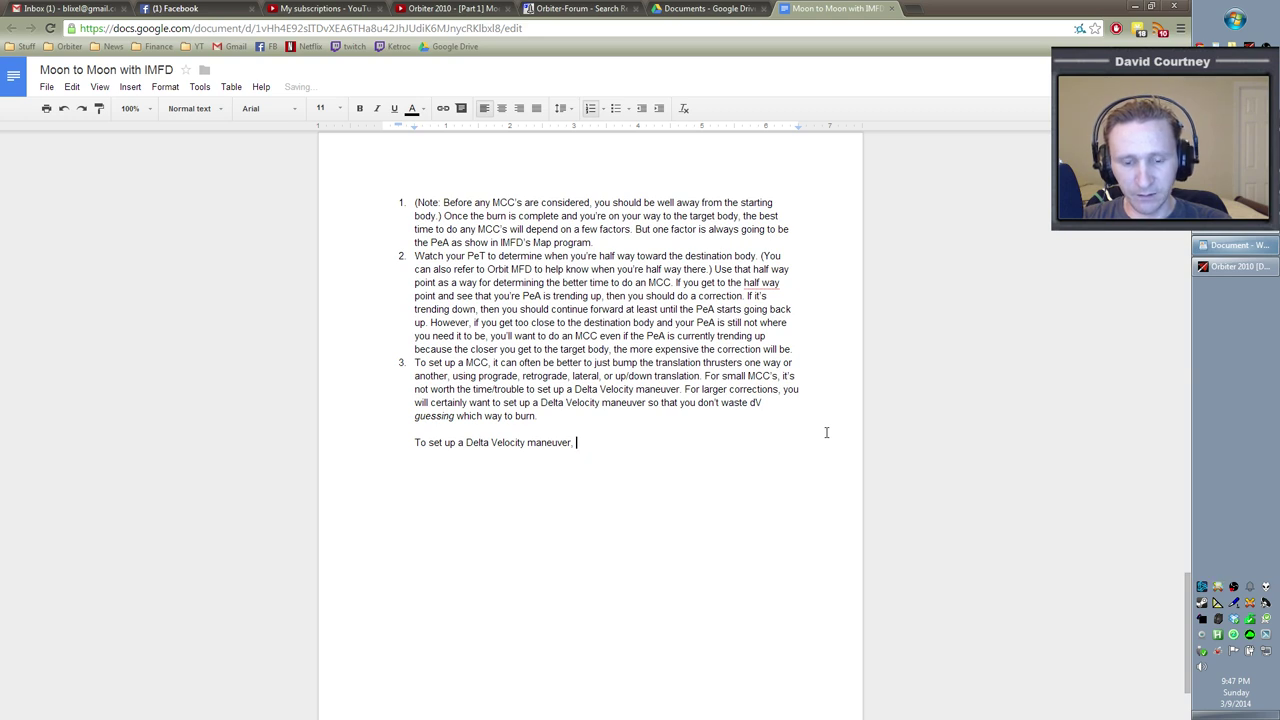
{"action": "type", "text": "bring the "}
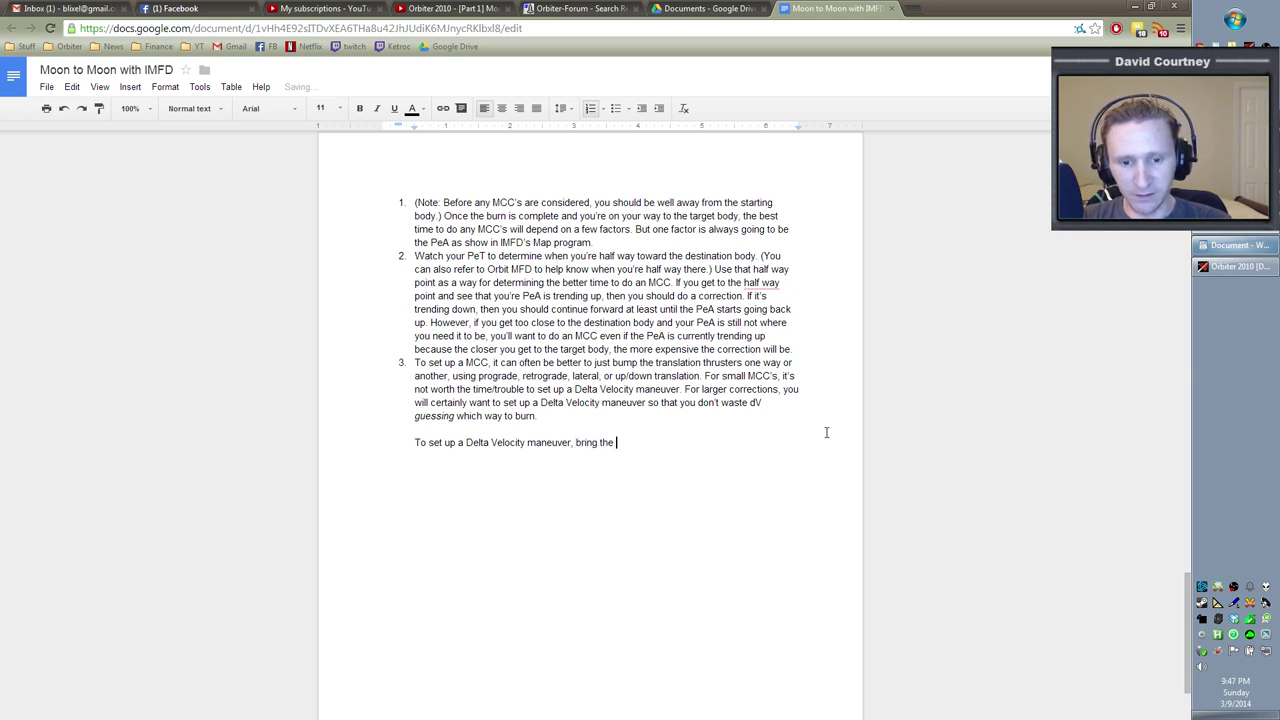
{"action": "type", "text": "delta Velicty pr"}
{"action": "key", "text": "BackSpace"}
{"action": "key", "text": "BackSpace"}
{"action": "key", "text": "BackSpace"}
{"action": "key", "text": "BackSpace"}
{"action": "key", "text": "BackSpace"}
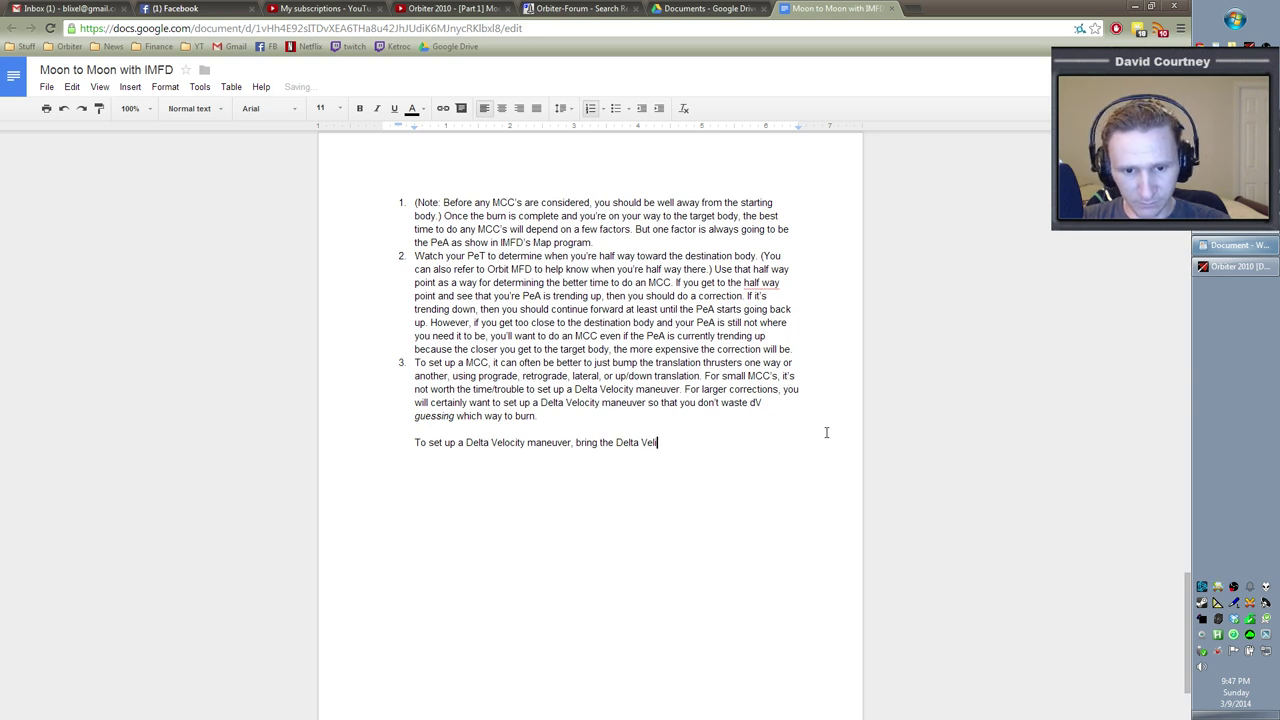
{"action": "type", "text": "ocity program "}
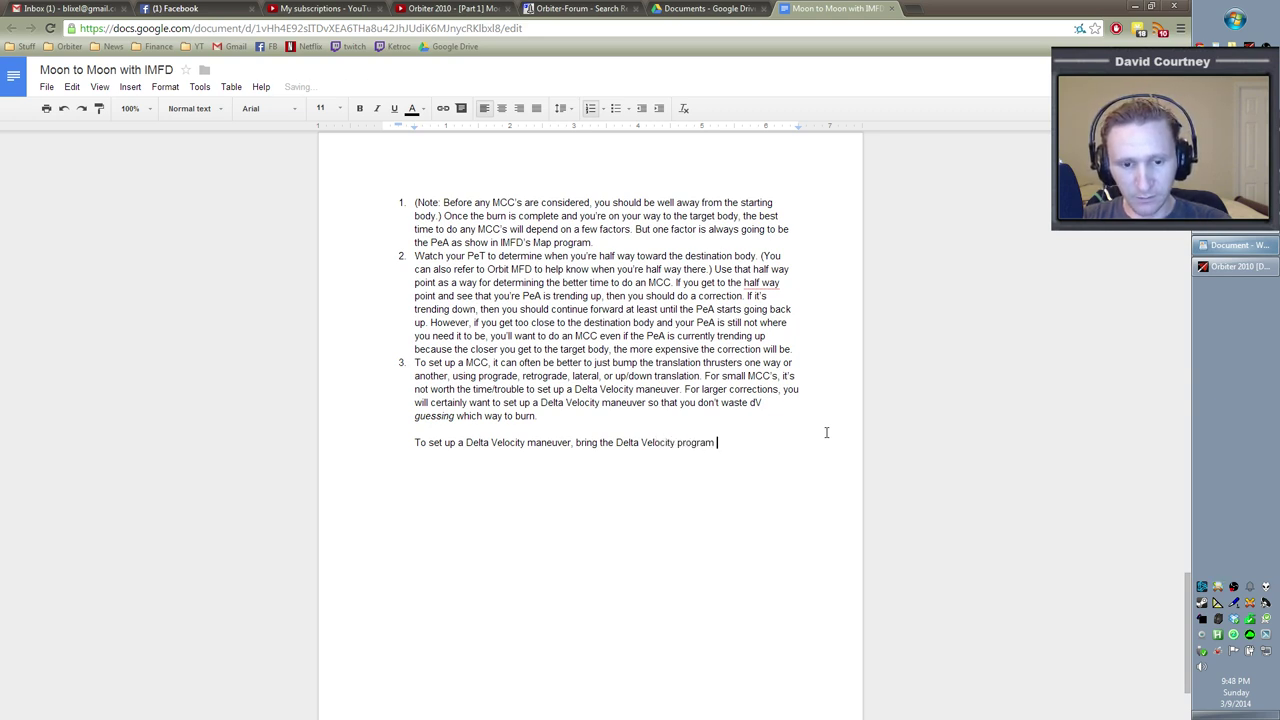
{"action": "type", "text": "up on"}
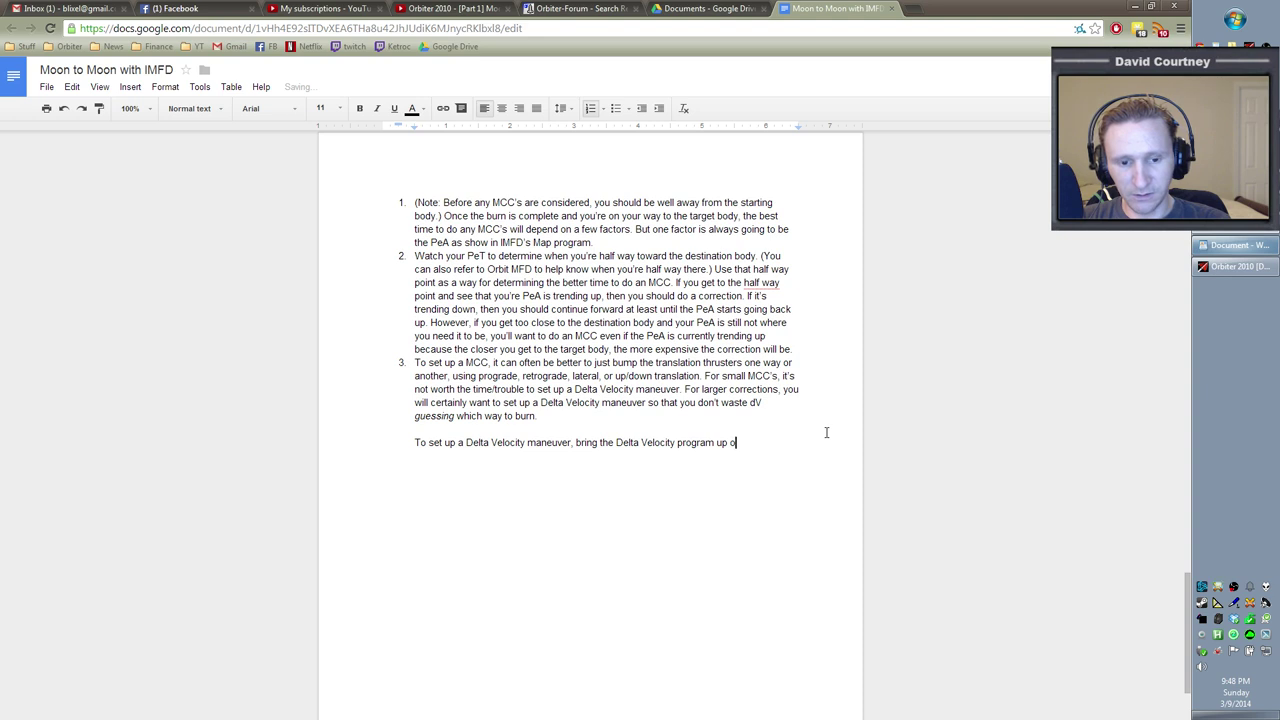
{"action": "key", "text": "BackSpace"}
{"action": "type", "text": "in IMFD on the s"}
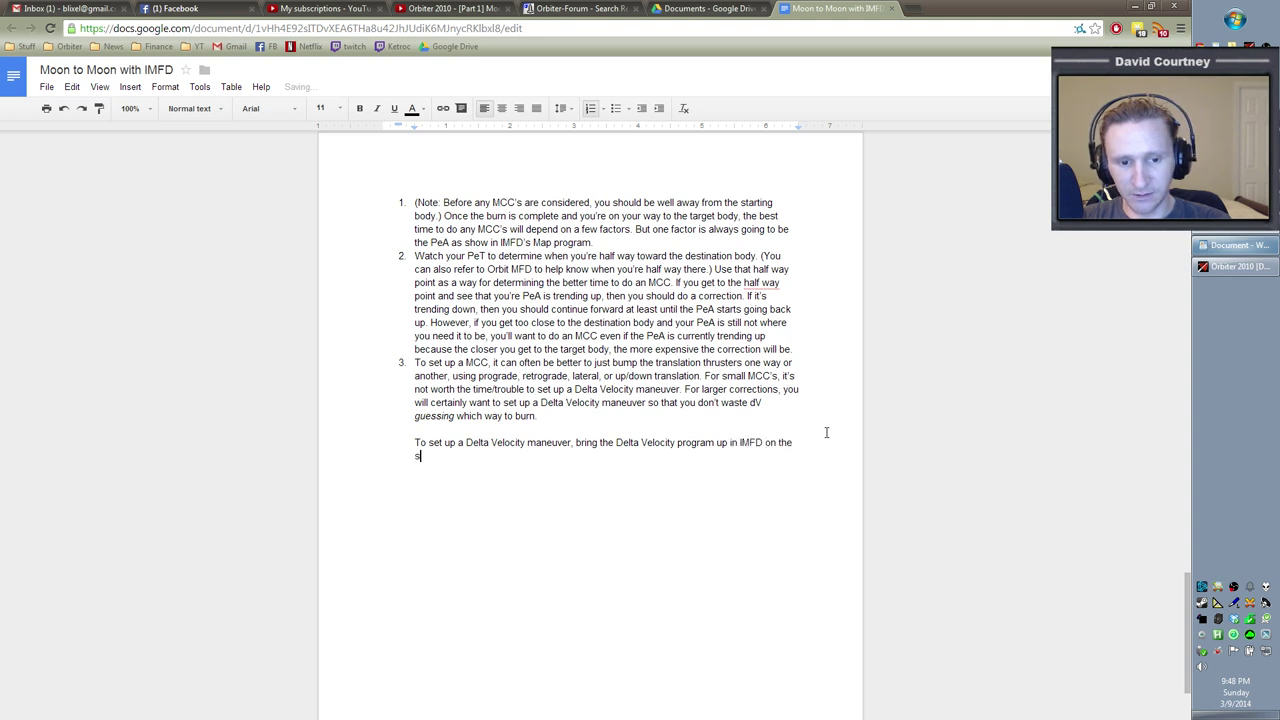
{"action": "type", "text": "ide that is NOT shared, and "}
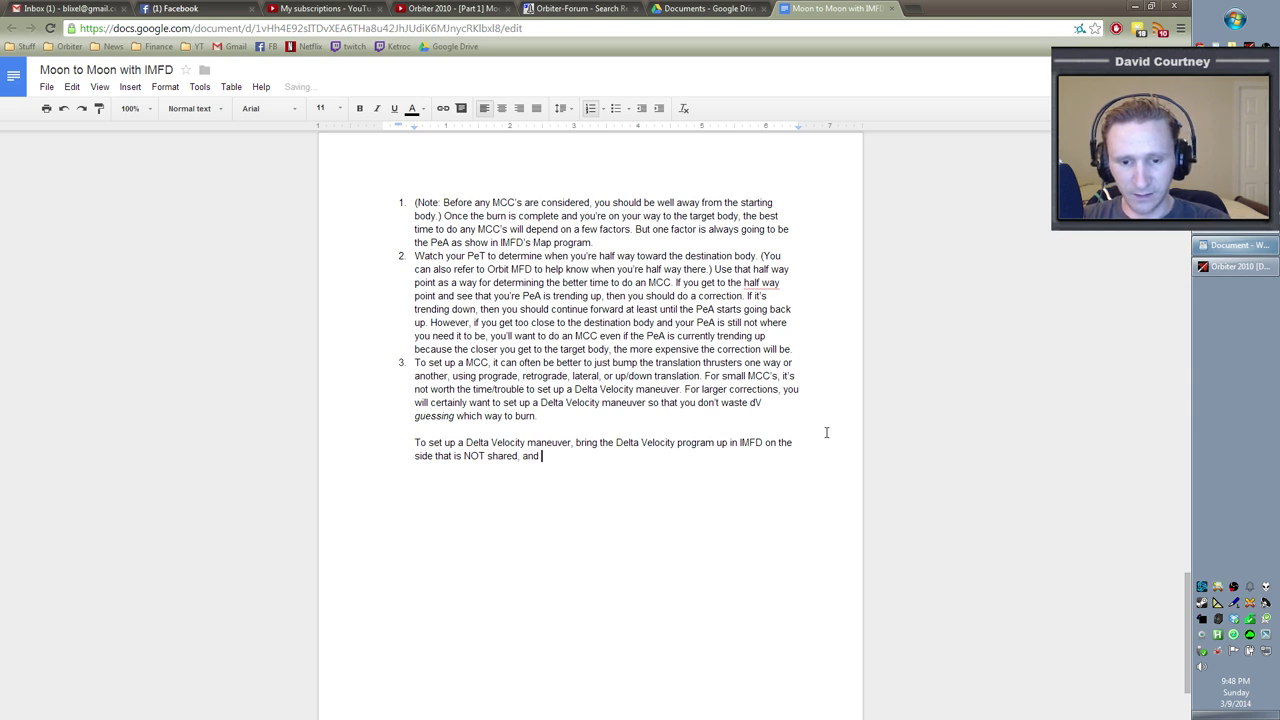
{"action": "type", "text": "make sure you have IMFD's Map program up "}
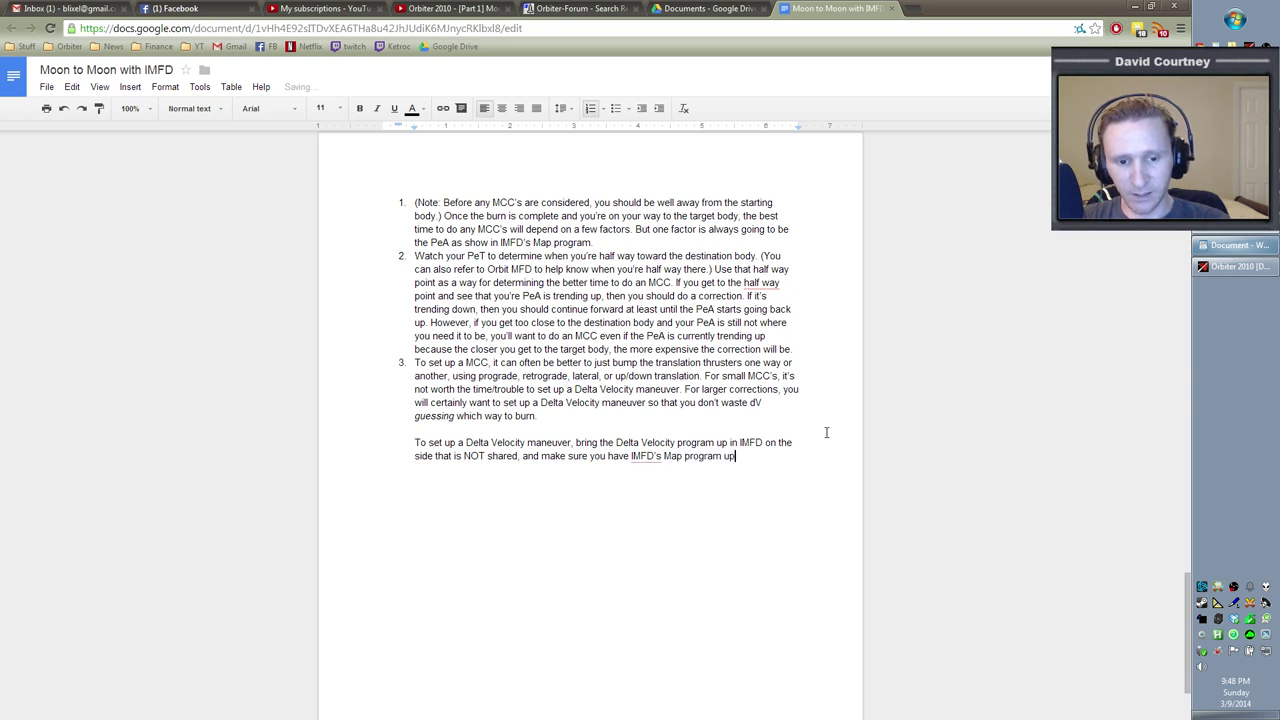
{"action": "type", "text": "on the side that"}
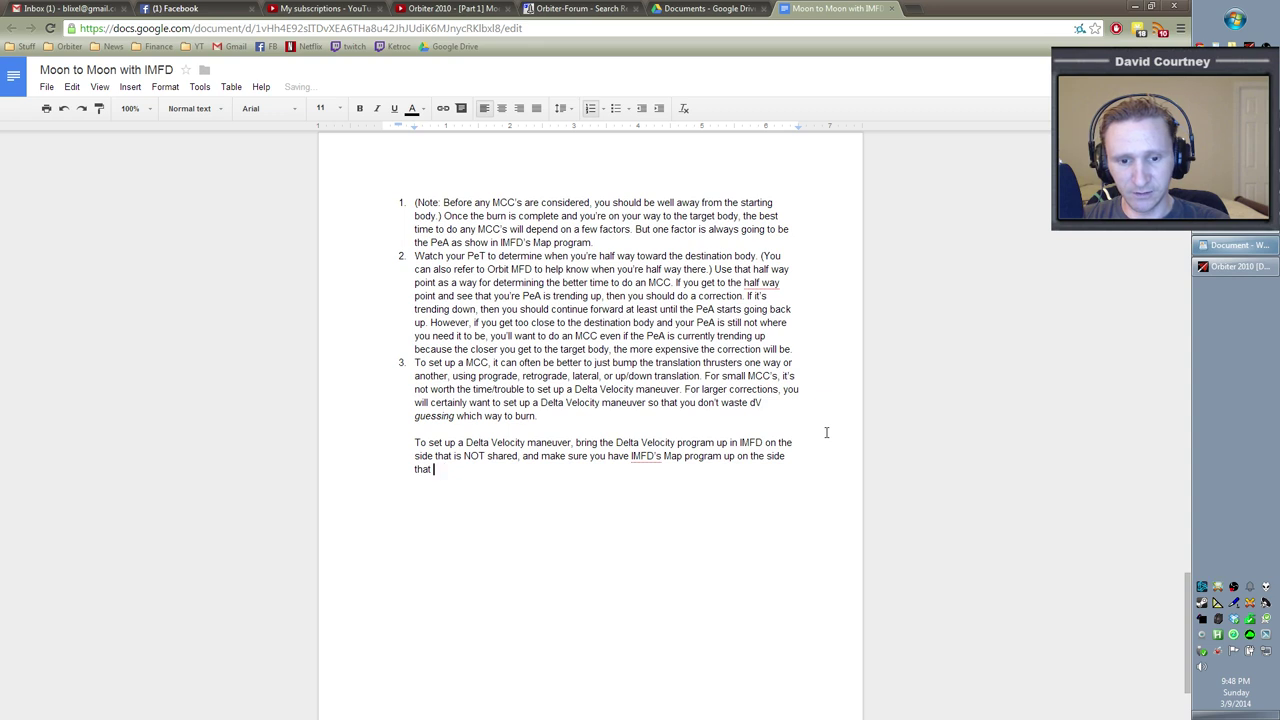
{"action": "key", "text": "BackSpace"}
{"action": "key", "text": "BackSpace"}
{"action": "key", "text": "BackSpace"}
{"action": "key", "text": "BackSpace"}
{"action": "key", "text": "BackSpace"}
{"action": "key", "text": "BackSpace"}
{"action": "key", "text": "BackSpace"}
{"action": "key", "text": "BackSpace"}
{"action": "key", "text": "BackSpace"}
{"action": "key", "text": "BackSpace"}
{"action": "key", "text": "BackSpace"}
{"action": "key", "text": "BackSpace"}
{"action": "key", "text": "BackSpace"}
{"action": "key", "text": "BackSpace"}
{"action": "key", "text": "BackSpace"}
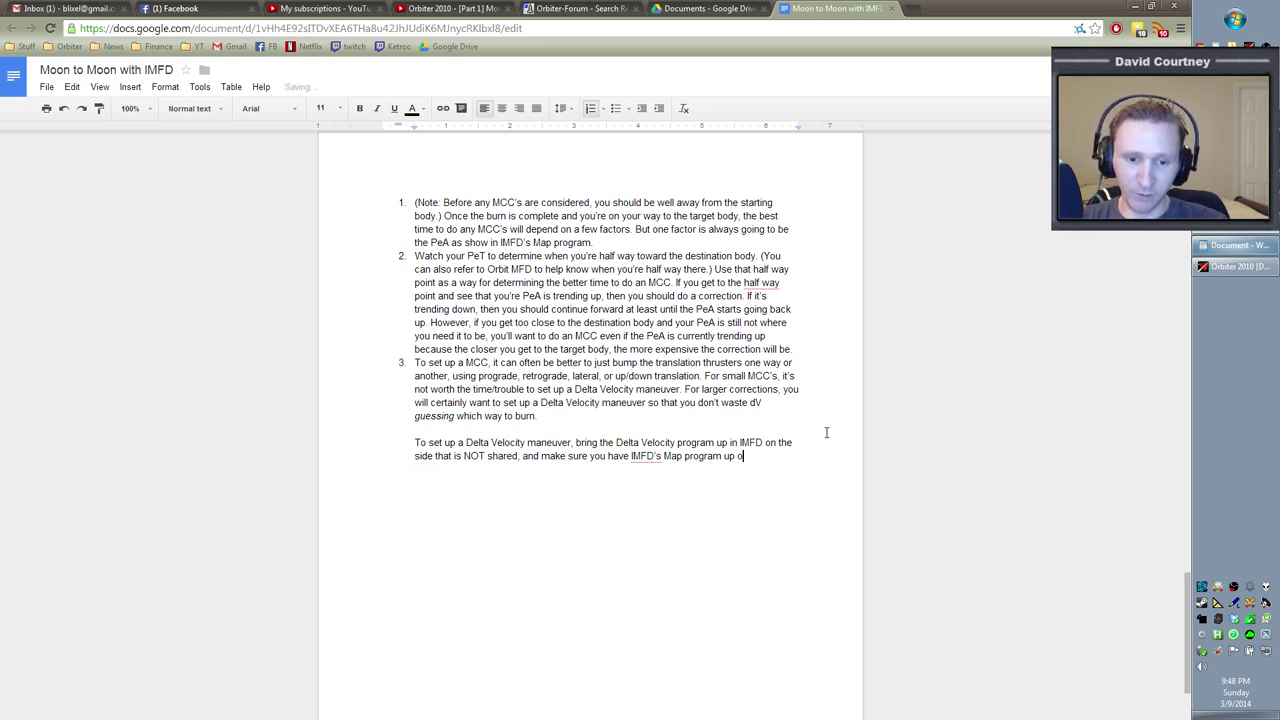
Finish it: keep the Map on the other side and make sure it IS shared with Delta Velocity
{"action": "type", "text": "n the other side, and ka"}
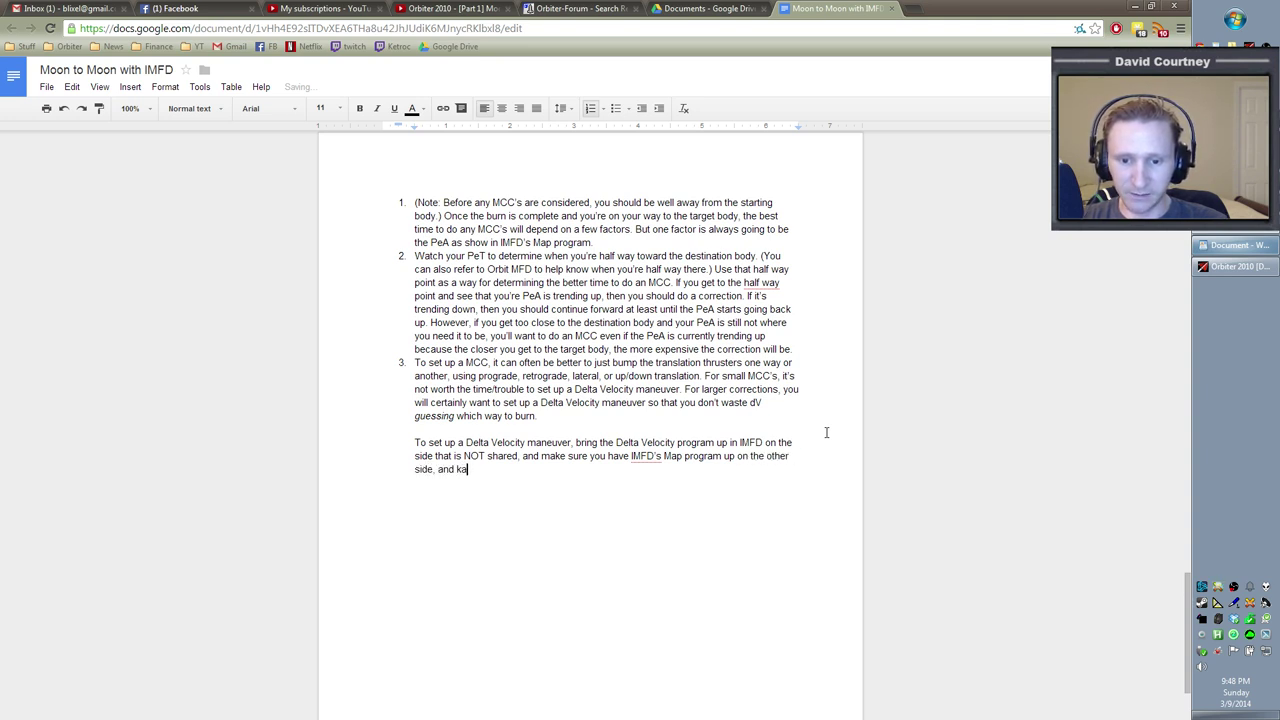
{"action": "key", "text": "BackSpace"}
{"action": "key", "text": "BackSpace"}
{"action": "type", "text": "make sure that it is"}
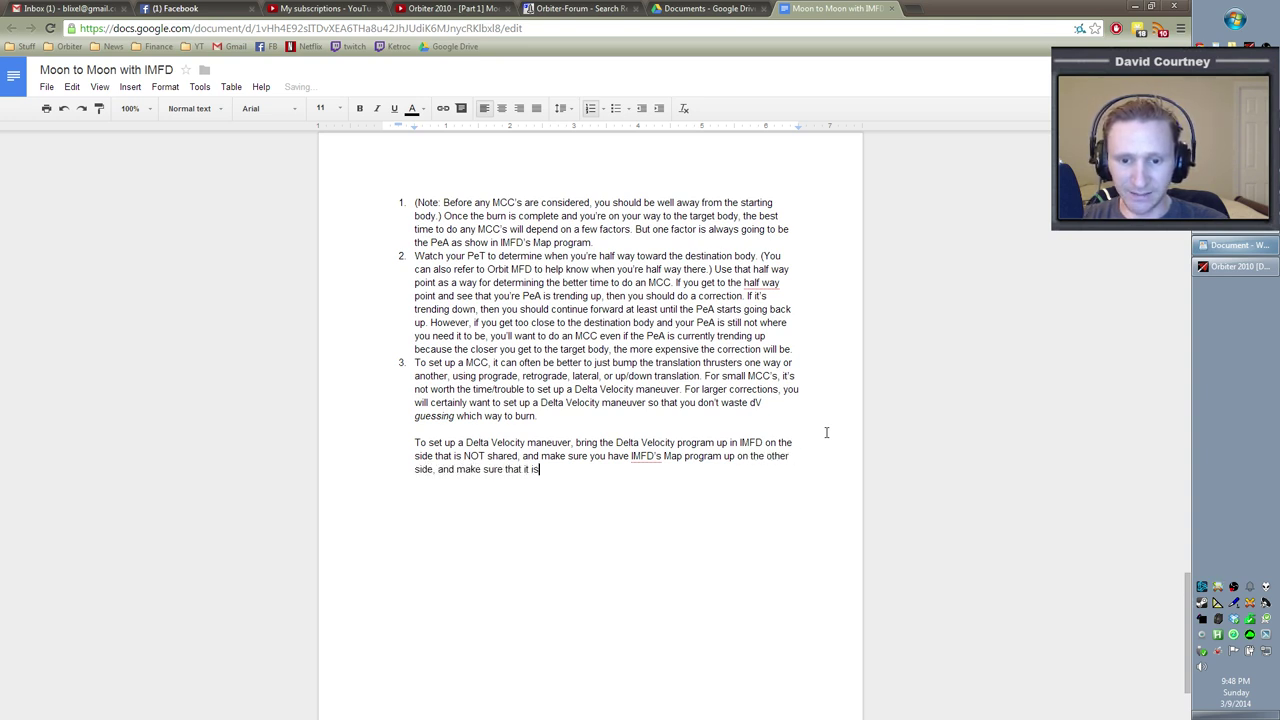
{"action": "key", "text": "BackSpace"}
{"action": "key", "text": "BackSpace"}
{"action": "type", "text": "IS shared wi"}
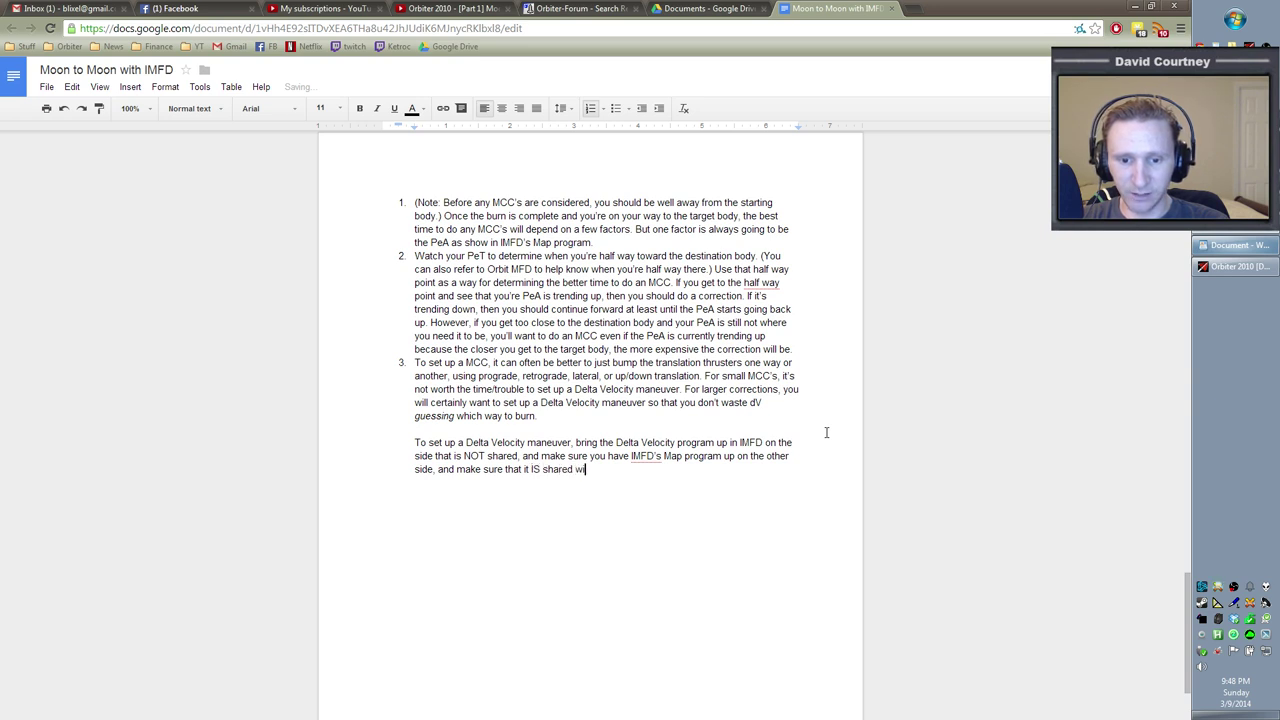
{"action": "type", "text": "th the Delta Velicty pro"}
{"action": "key", "text": "BackSpace"}
{"action": "key", "text": "BackSpace"}
{"action": "key", "text": "BackSpace"}
{"action": "key", "text": "BackSpace"}
{"action": "key", "text": "BackSpace"}
{"action": "key", "text": "BackSpace"}
{"action": "key", "text": "BackSpace"}
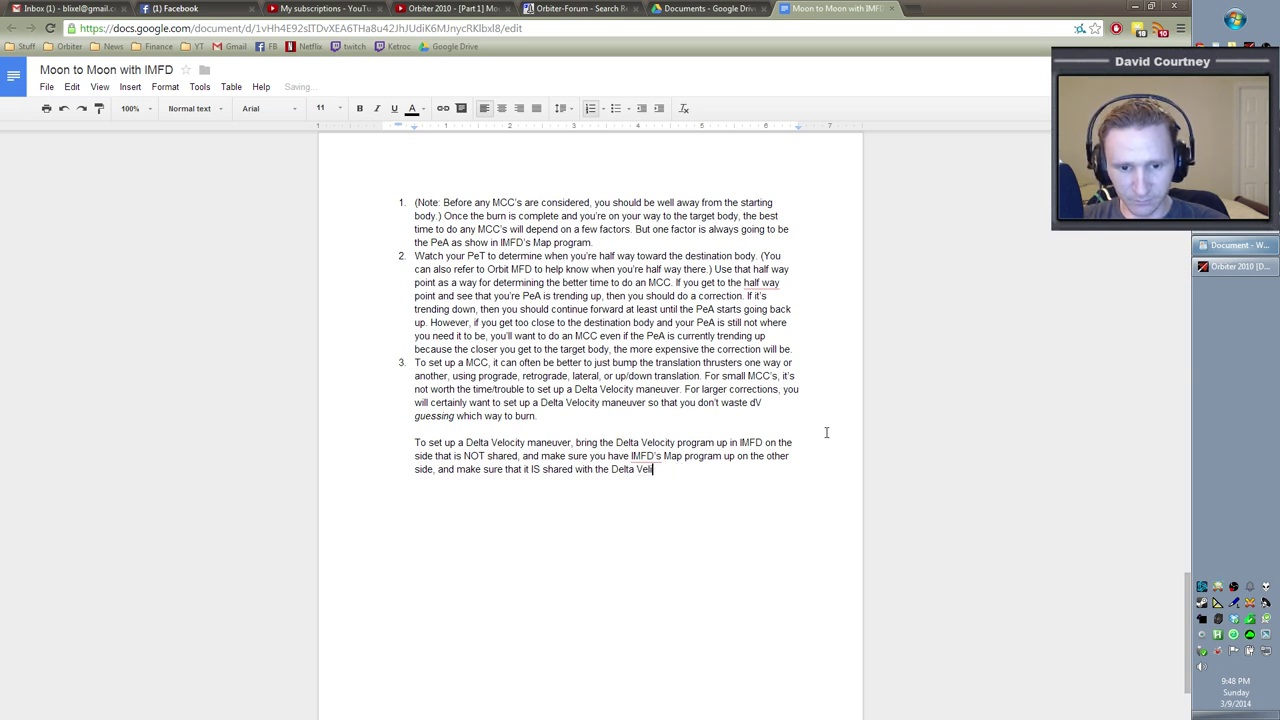
{"action": "key", "text": "BackSpace"}
{"action": "type", "text": "ocity program."}
{"action": "key", "text": "Return"}
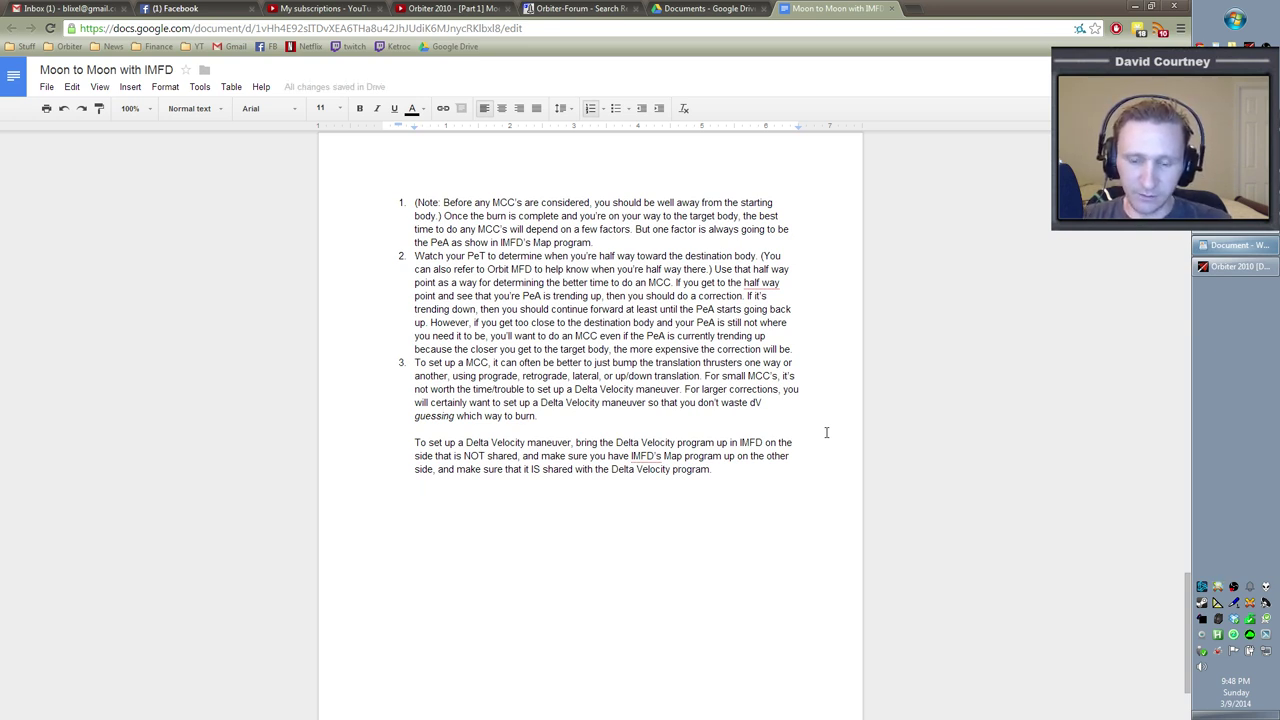
Add a note to turn on the Plan in IMFD's Map to see Delta Velocity changes live
{"action": "type", "text": "In thIMFD's M"}
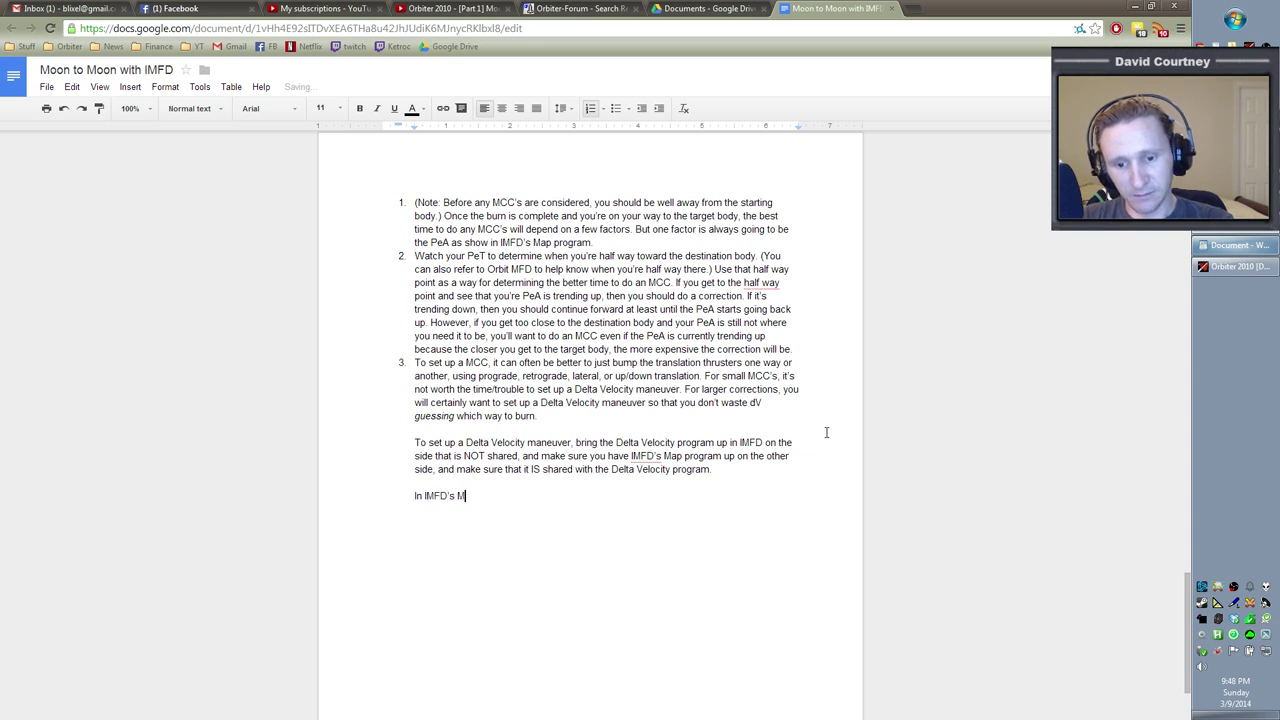
{"action": "type", "text": "ap program"}
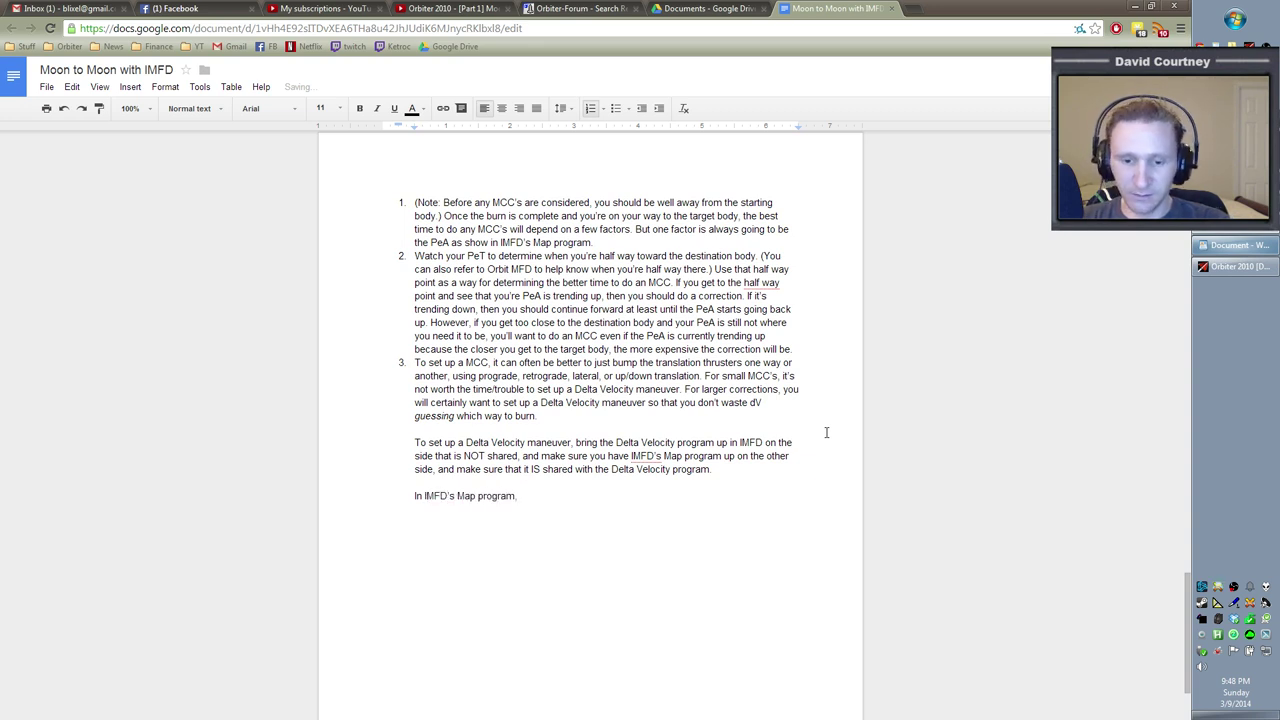
{"action": "type", "text": ", make sure "}
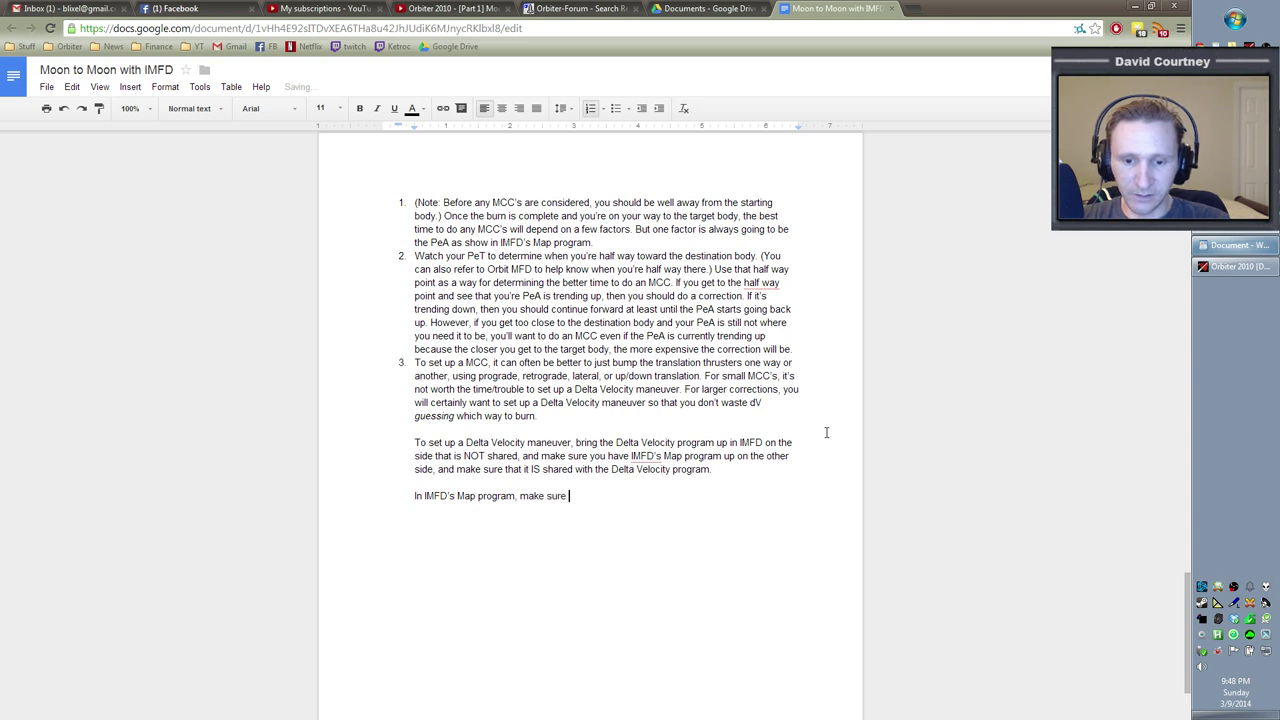
{"action": "type", "text": "you have the "}
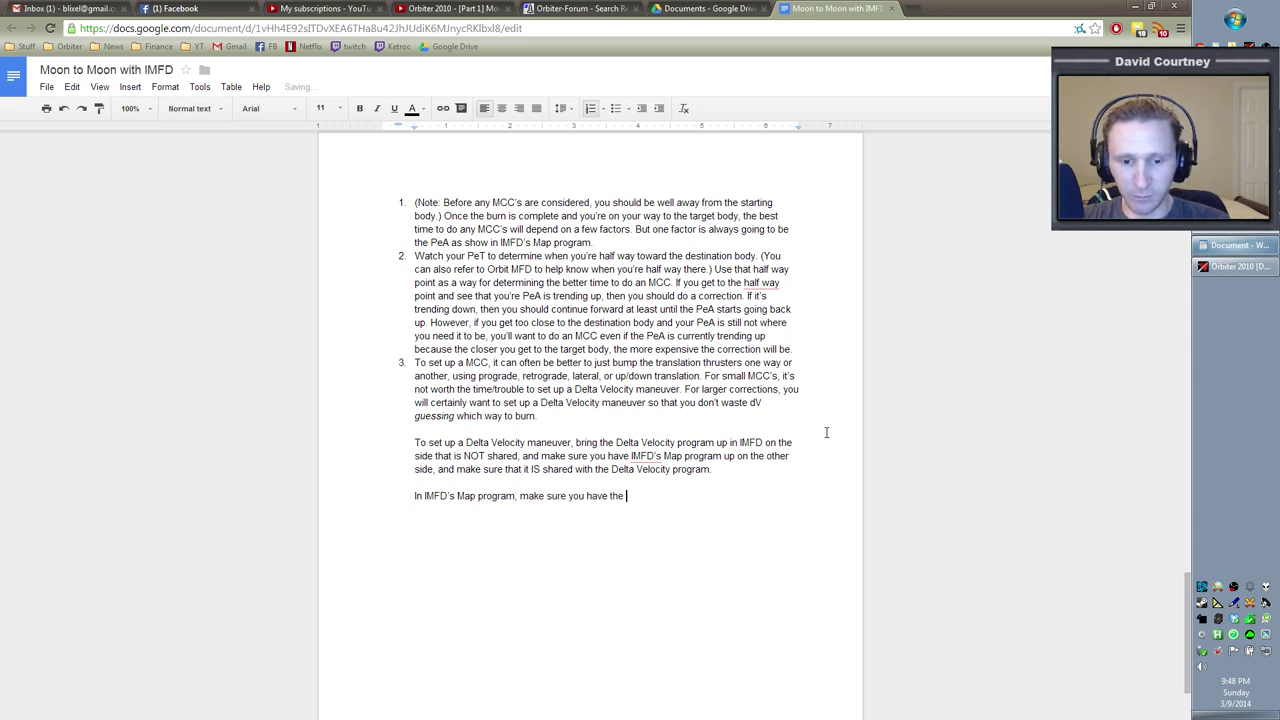
{"action": "type", "text": "Plan turned on so that you can see the changes in real time to"}
{"action": "key", "text": "BackSpace"}
{"action": "key", "text": "BackSpace"}
{"action": "key", "text": "BackSpace"}
{"action": "type", "text": "that you are mak"}
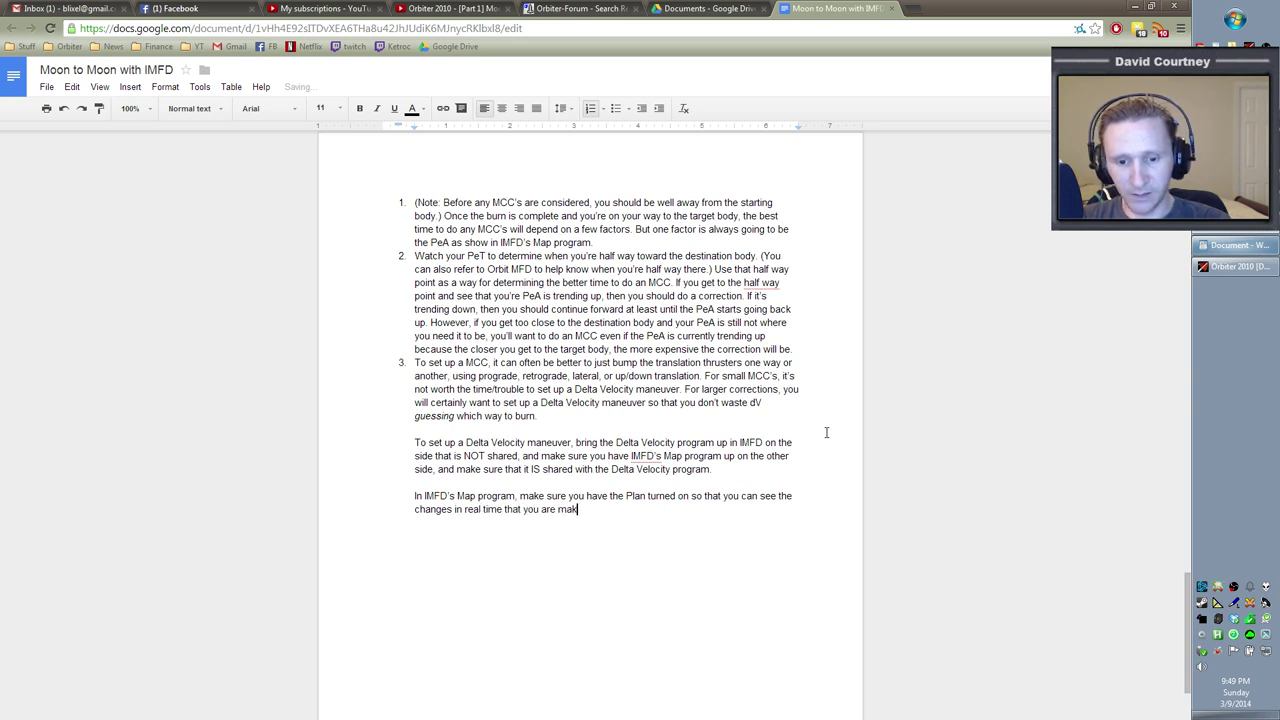
{"action": "type", "text": "ing in the Delta Vel"}
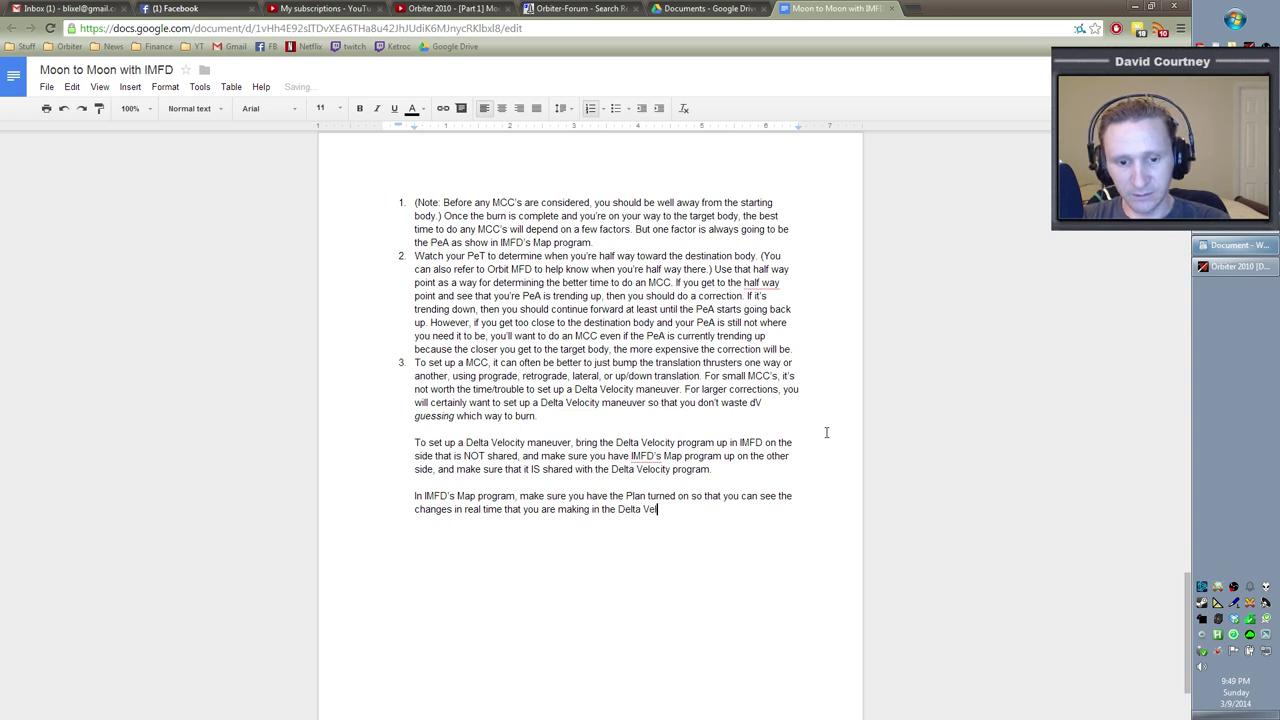
{"action": "type", "text": "ocity program."}
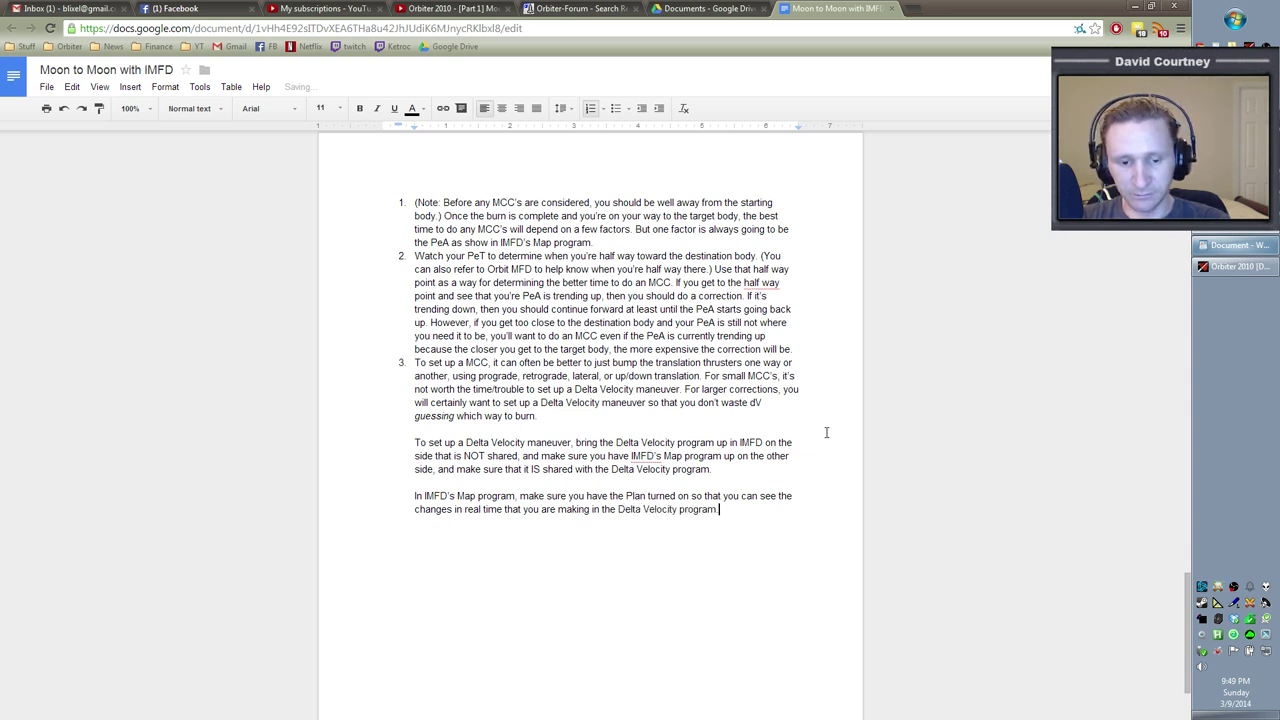
{"action": "key", "text": "Return"}
{"action": "key", "text": "Return"}
Add 'In the Delta Velocity program, start by setting TEj to about 240' for 4 minutes' setup
{"action": "type", "text": "Make"}
{"action": "key", "text": "BackSpace"}
{"action": "key", "text": "BackSpace"}
{"action": "type", "text": "ke ad"}
{"action": "key", "text": "BackSpace"}
{"action": "key", "text": "BackSpace"}
{"action": "key", "text": "BackSpace"}
{"action": "key", "text": "BackSpace"}
{"action": "key", "text": "BackSpace"}
{"action": "key", "text": "BackSpace"}
{"action": "key", "text": "BackSpace"}
{"action": "key", "text": "BackSpace"}
{"action": "type", "text": "In the Delta Velocity program, start by setting the"}
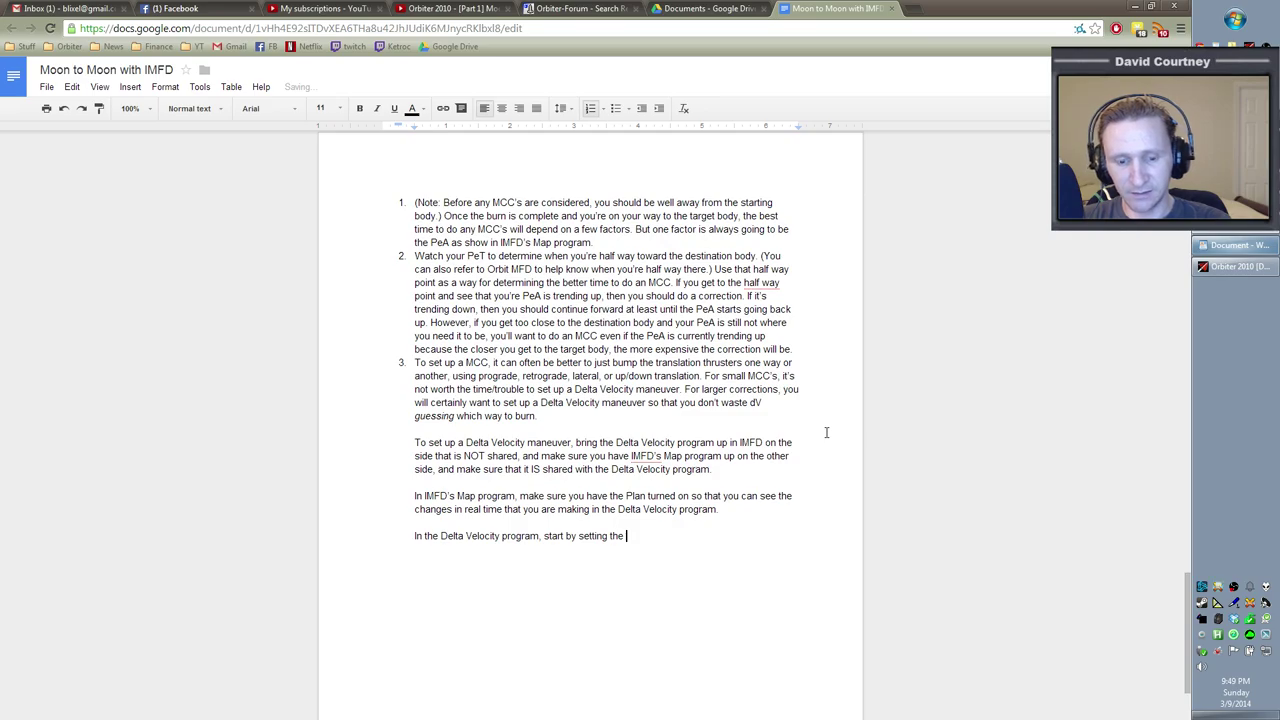
{"action": "key", "text": "alt+Tab"}
{"action": "key", "text": "alt+Tab"}
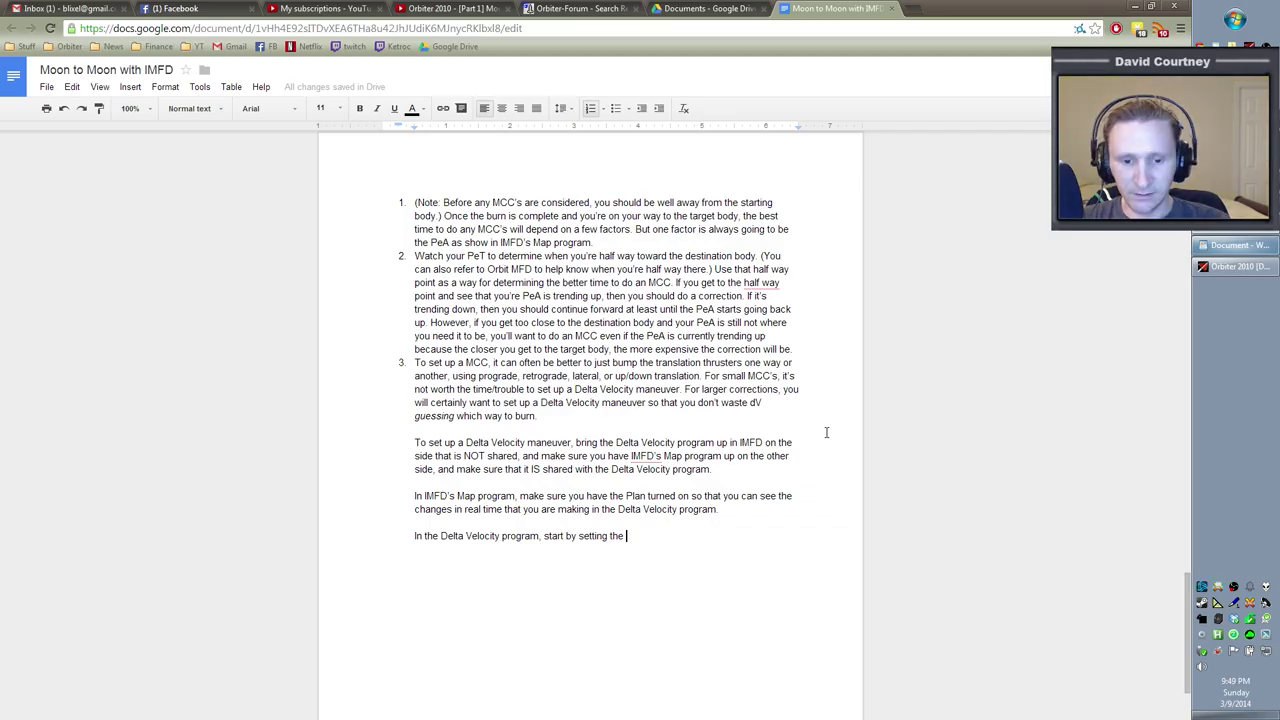
{"action": "type", "text": "e"}
{"action": "key", "text": "BackSpace"}
{"action": "key", "text": "BackSpace"}
{"action": "type", "text": "Ej to about 240 so th"}
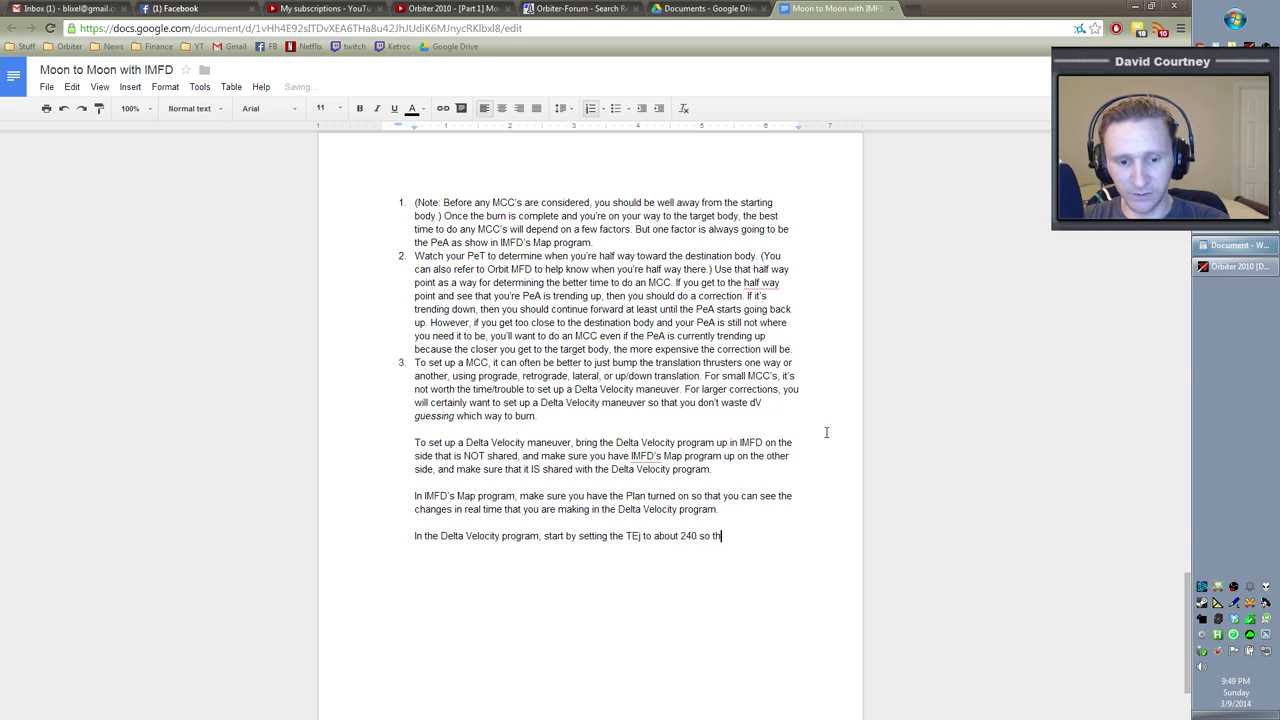
{"action": "type", "text": "at you have 4 minutes to set up the "}
{"action": "type", "text": "maneuver"}
{"action": "key", "text": "alt+Tab"}
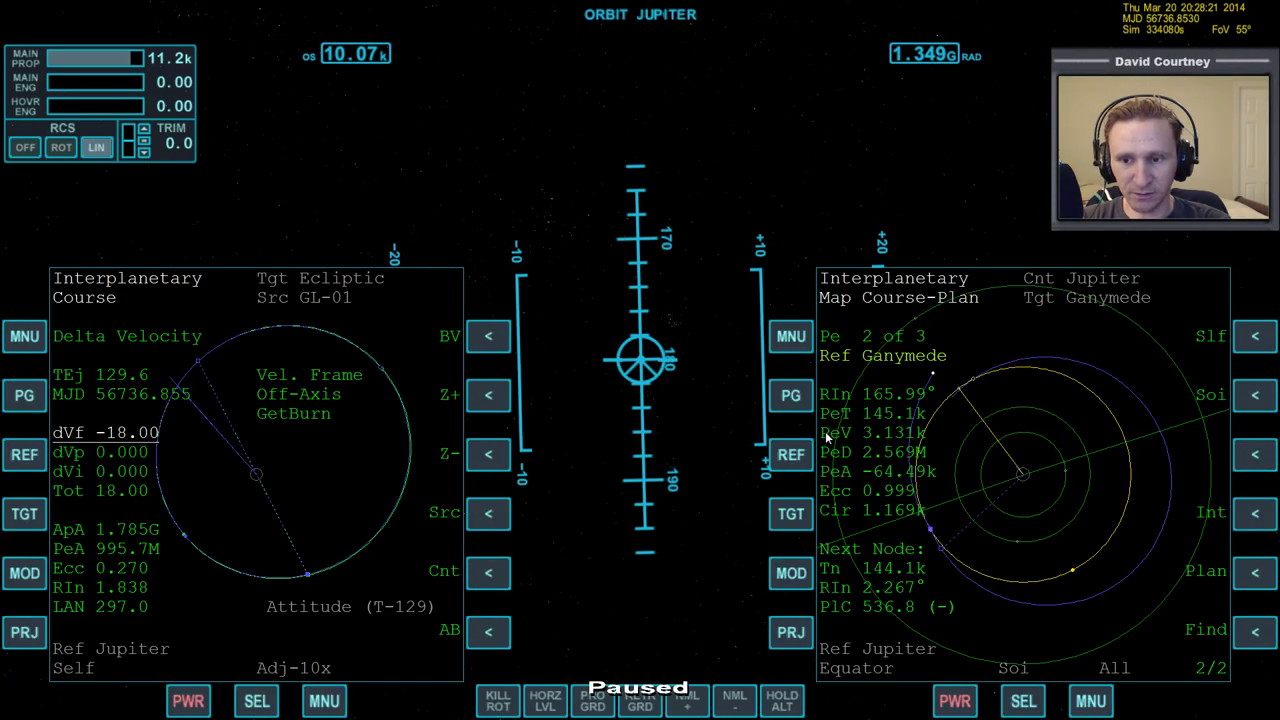
Complete the TEj sentence with the word 'maneuver.'
{"action": "key", "text": "alt+Tab"}
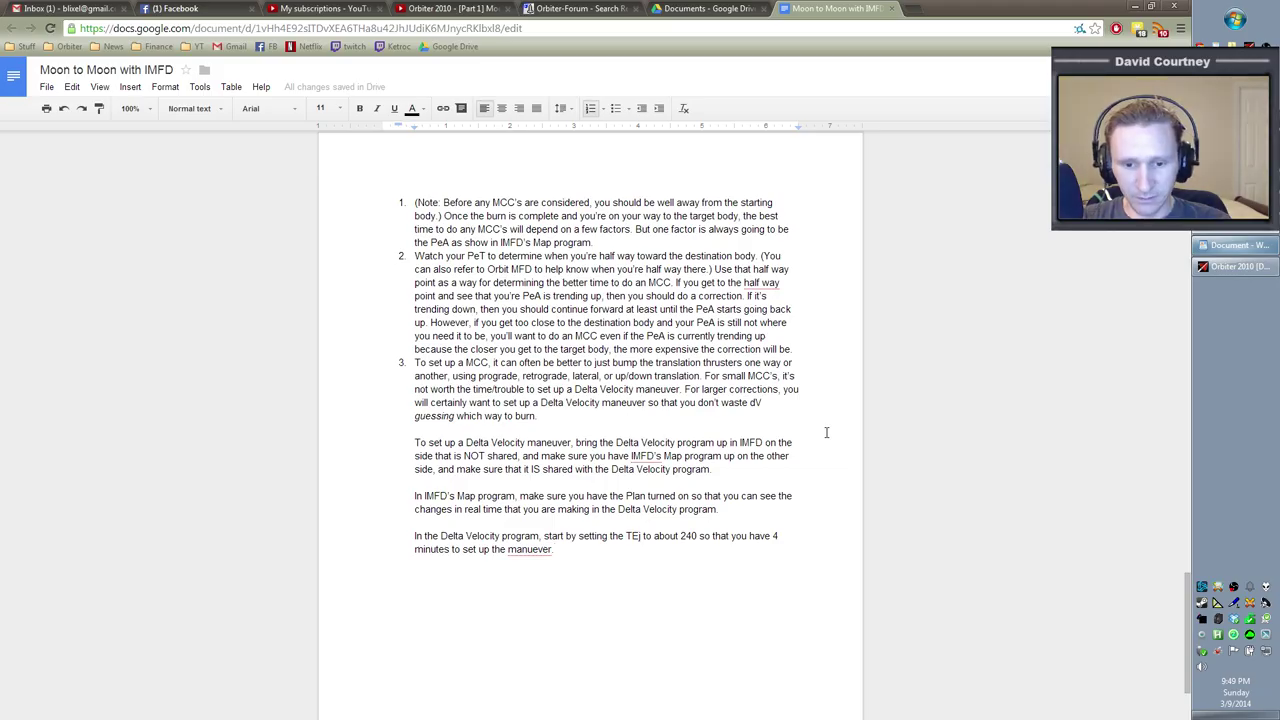
{"action": "key", "text": "BackSpace"}
{"action": "key", "text": "BackSpace"}
{"action": "key", "text": "BackSpace"}
{"action": "key", "text": "BackSpace"}
{"action": "key", "text": "BackSpace"}
{"action": "key", "text": "BackSpace"}
{"action": "key", "text": "BackSpace"}
{"action": "key", "text": "BackSpace"}
{"action": "type", "text": "maneuver."}
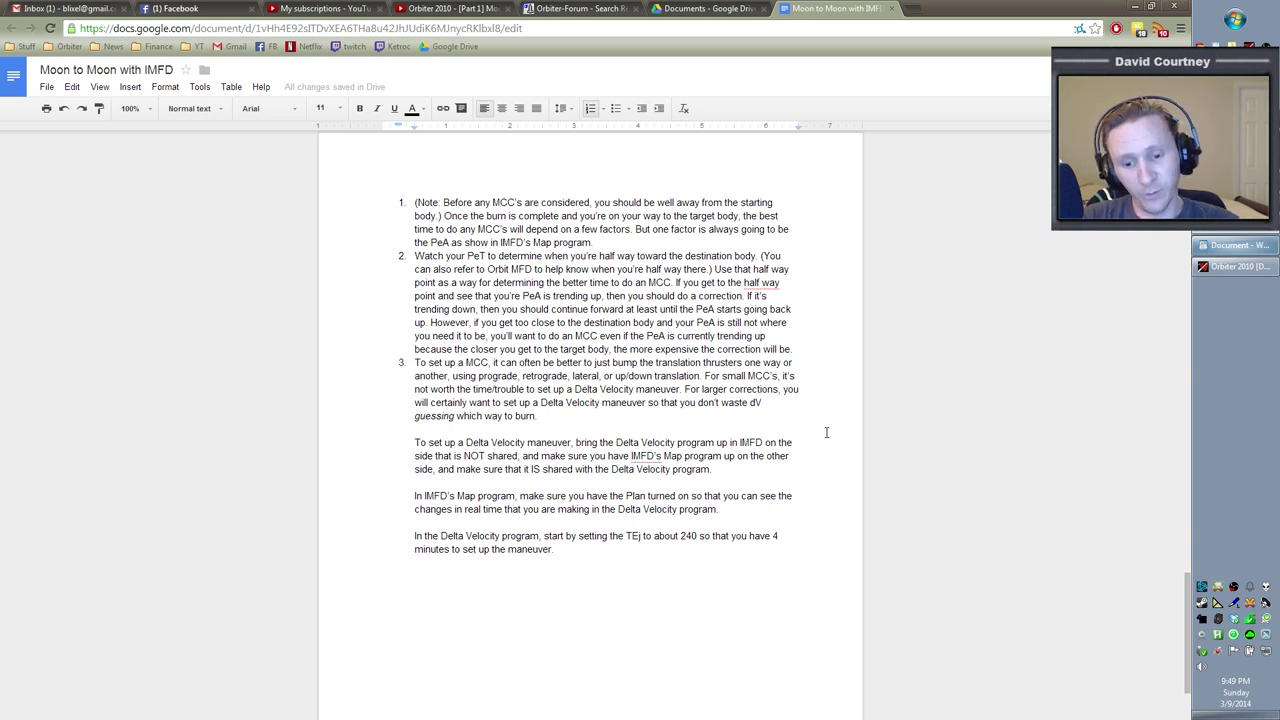
Add 'Then adjust the dVf to bring the PeA (as seen in IMFD's Map program) down to a low number'
{"action": "type", "text": "Then adjust the "}
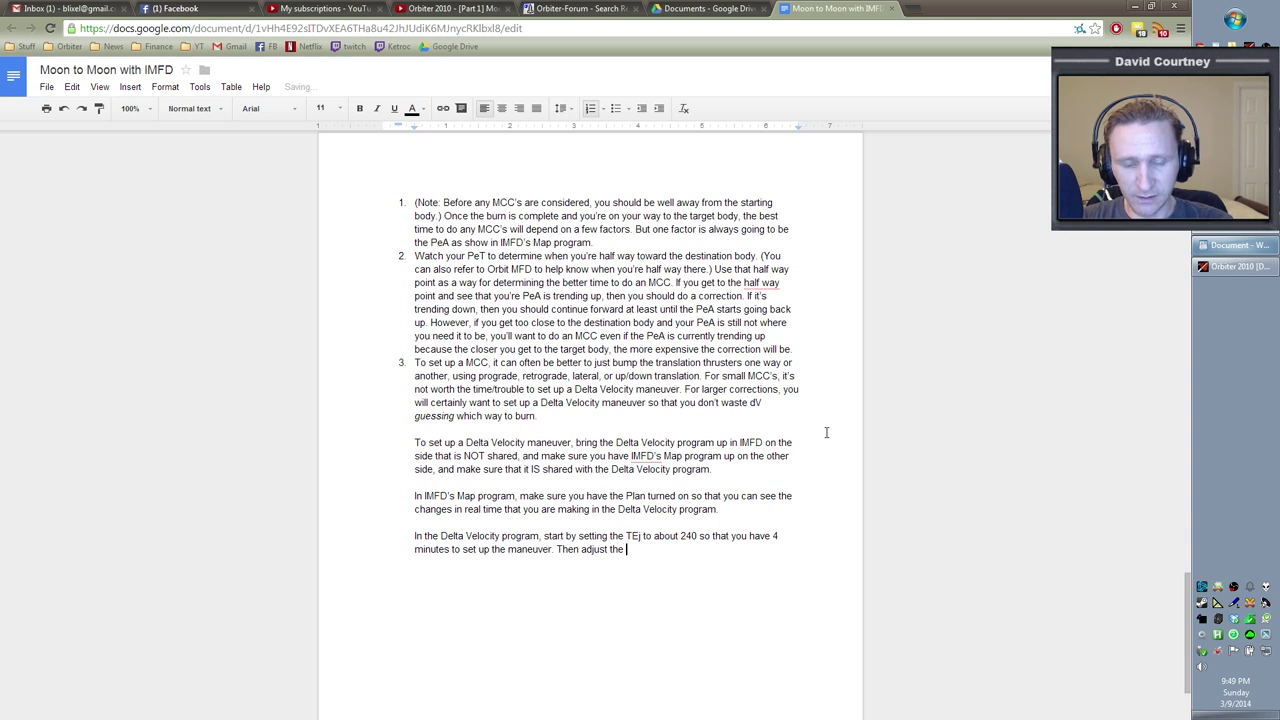
{"action": "type", "text": "dVP"}
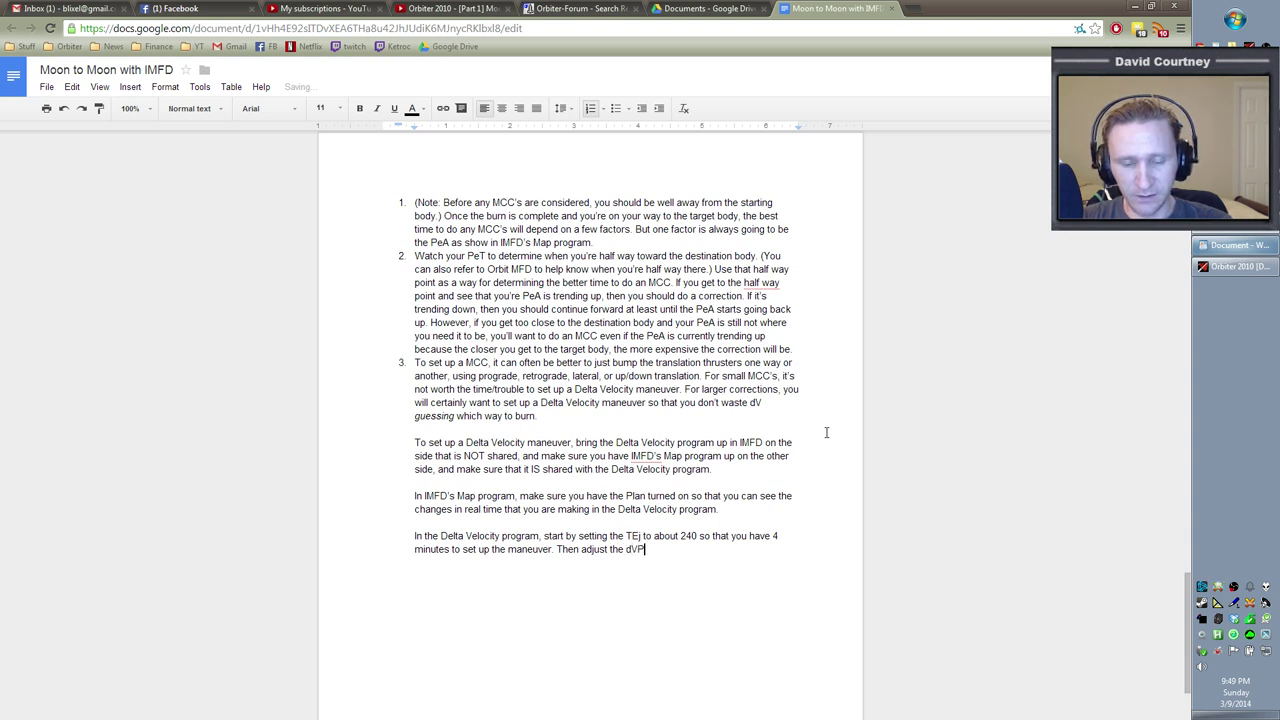
{"action": "key", "text": "BackSpace"}
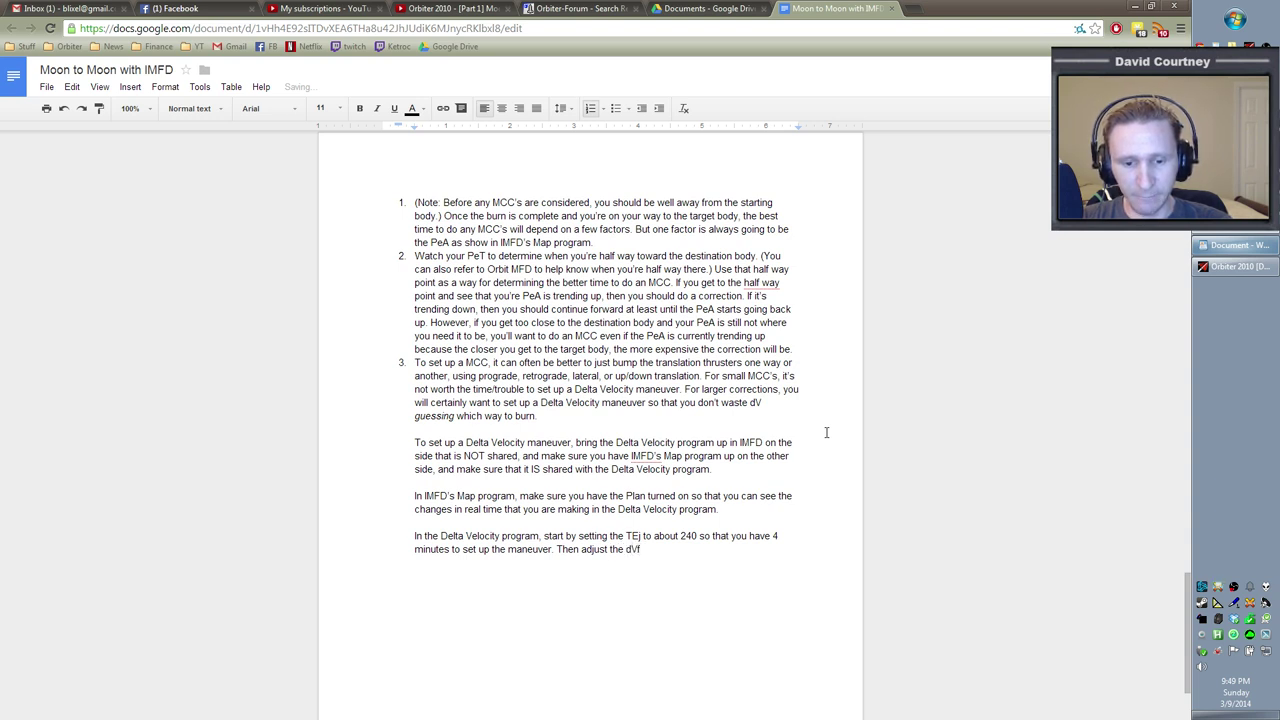
{"action": "type", "text": "f to being"}
{"action": "key", "text": "BackSpace"}
{"action": "key", "text": "BackSpace"}
{"action": "key", "text": "BackSpace"}
{"action": "key", "text": "BackSpace"}
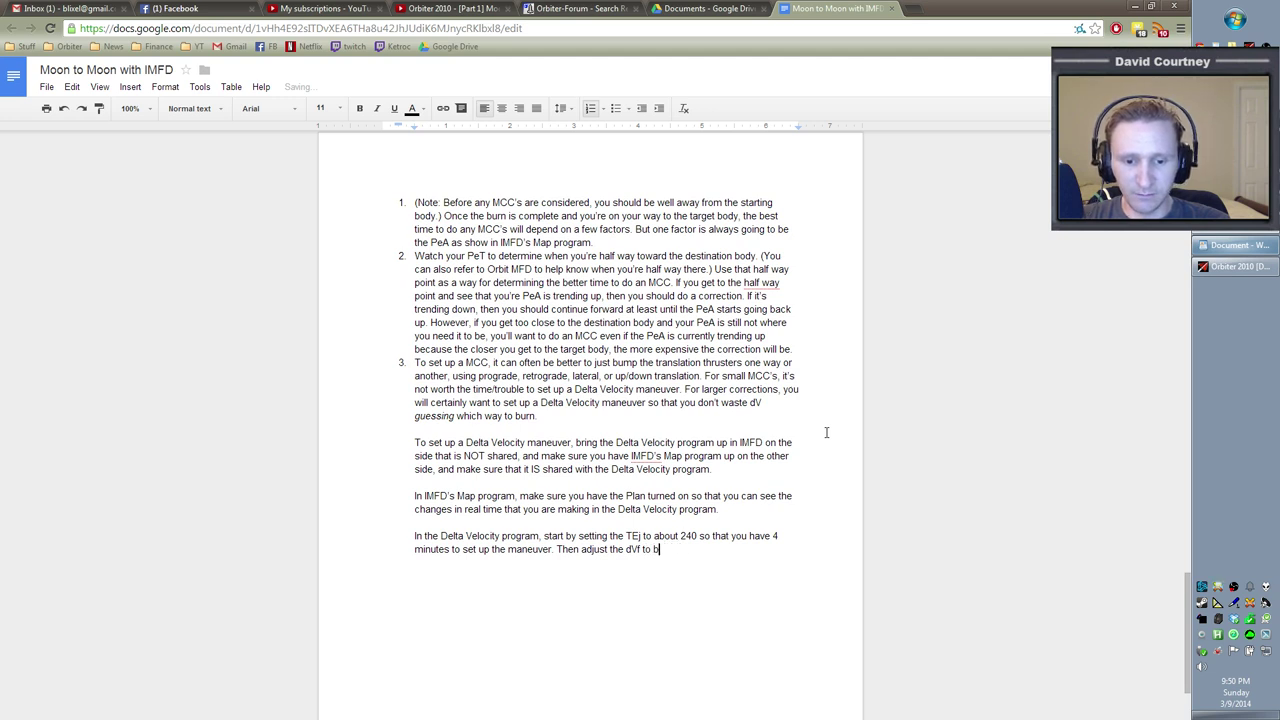
{"action": "type", "text": "ring the PeA"}
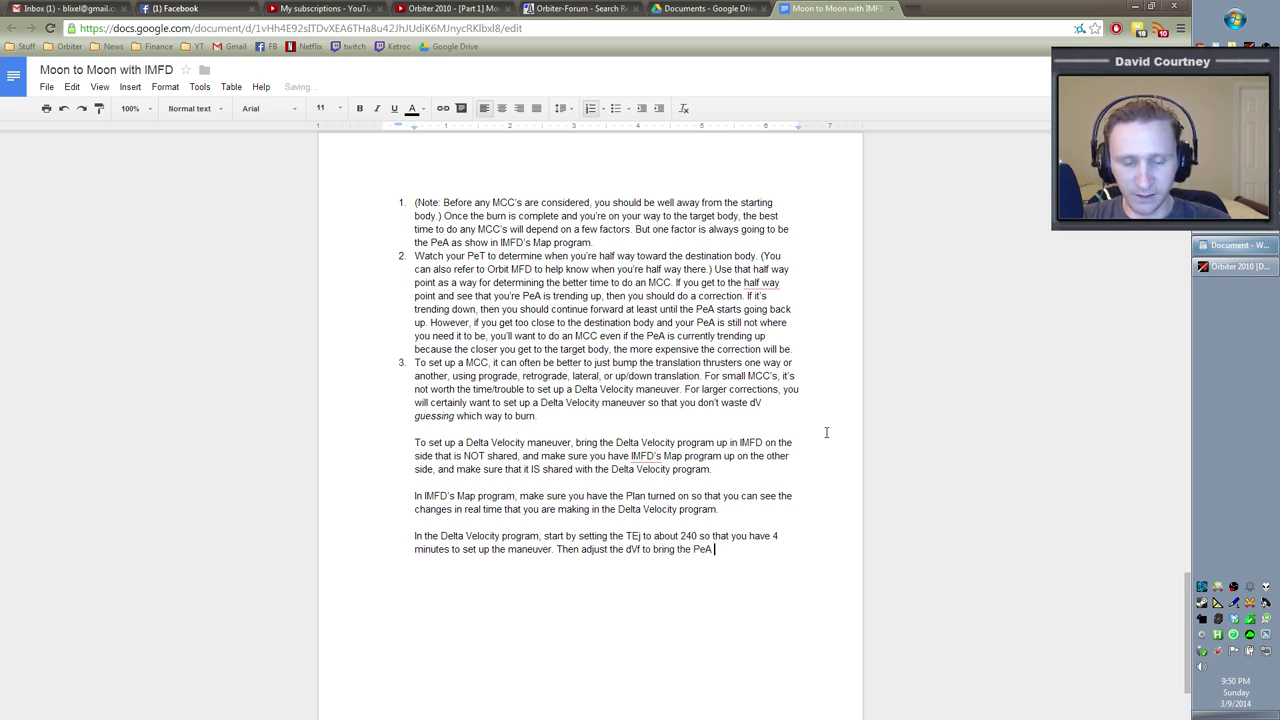
{"action": "type", "text": " (as seen in IM"}
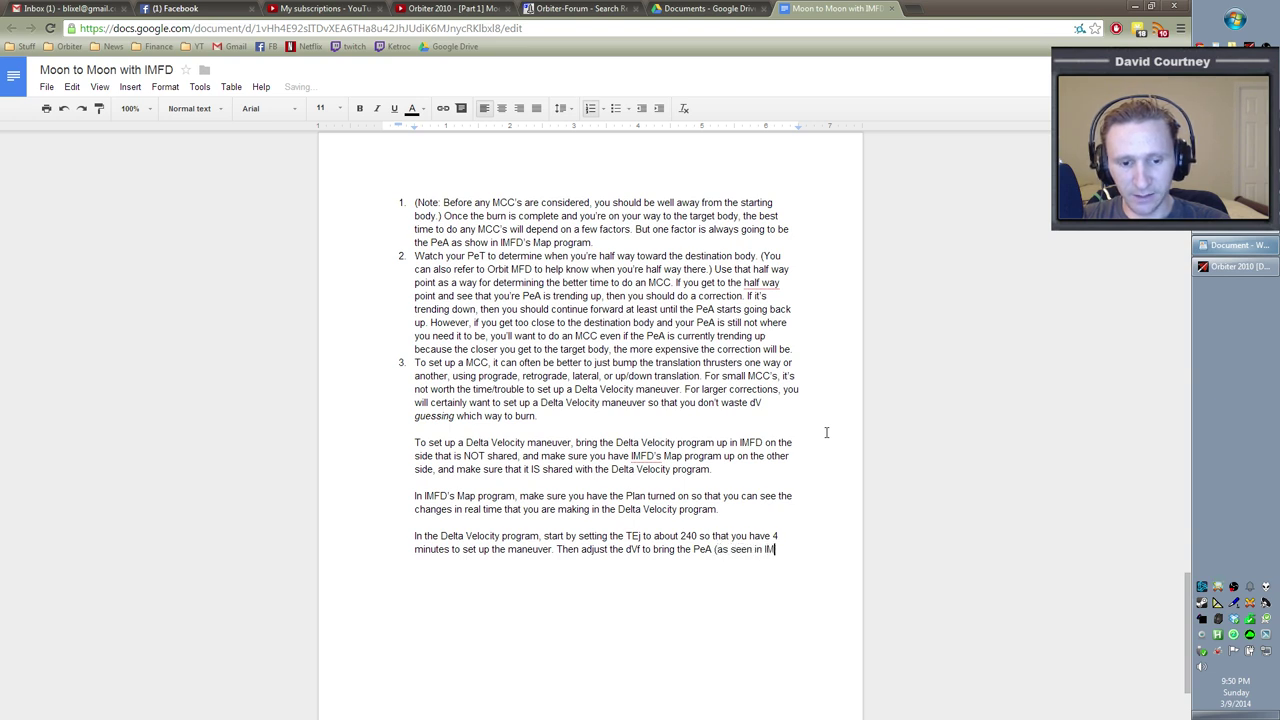
{"action": "type", "text": "FD's Map progra"}
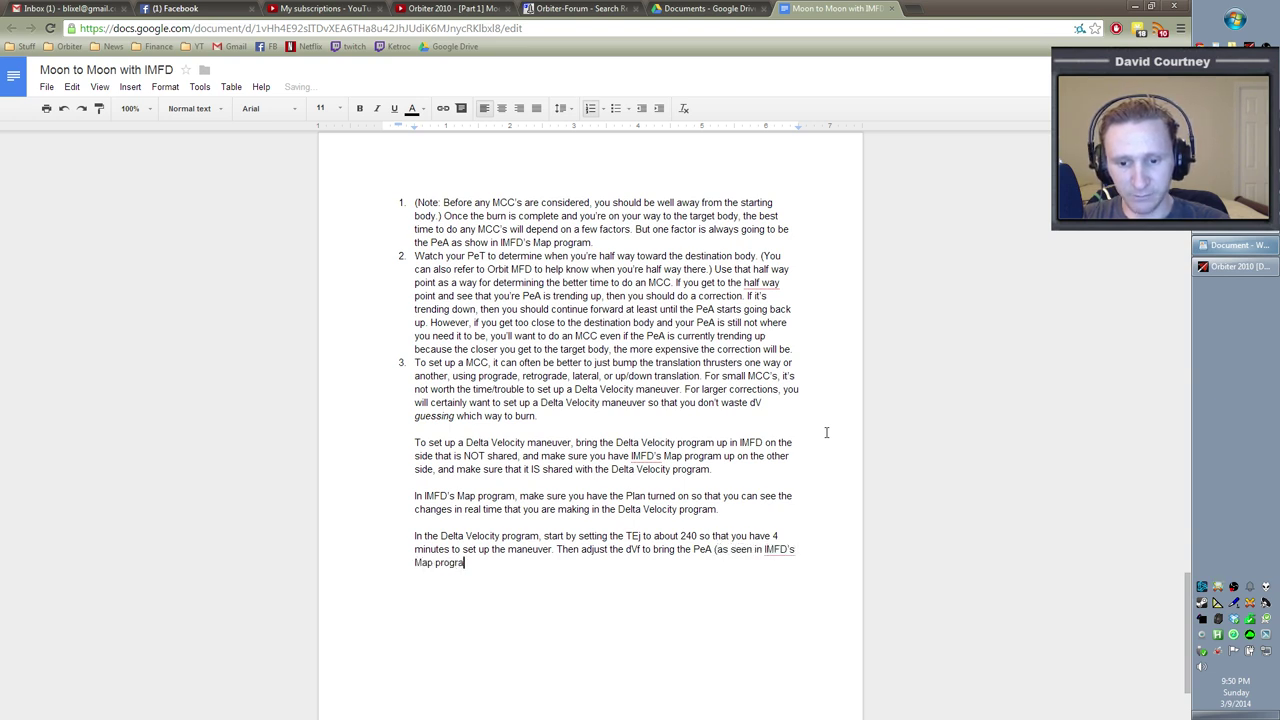
{"action": "type", "text": "m) down to a low num"}
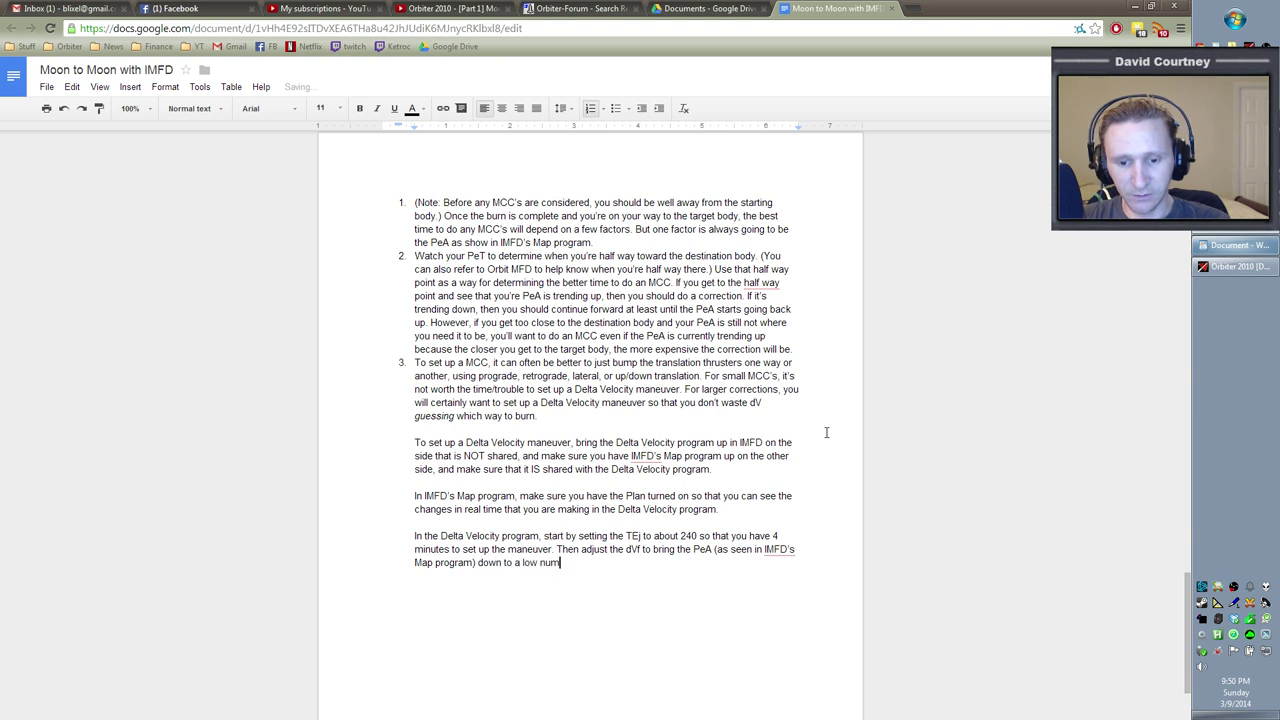
{"action": "type", "text": "ber  If necessary, adjust the dV"}
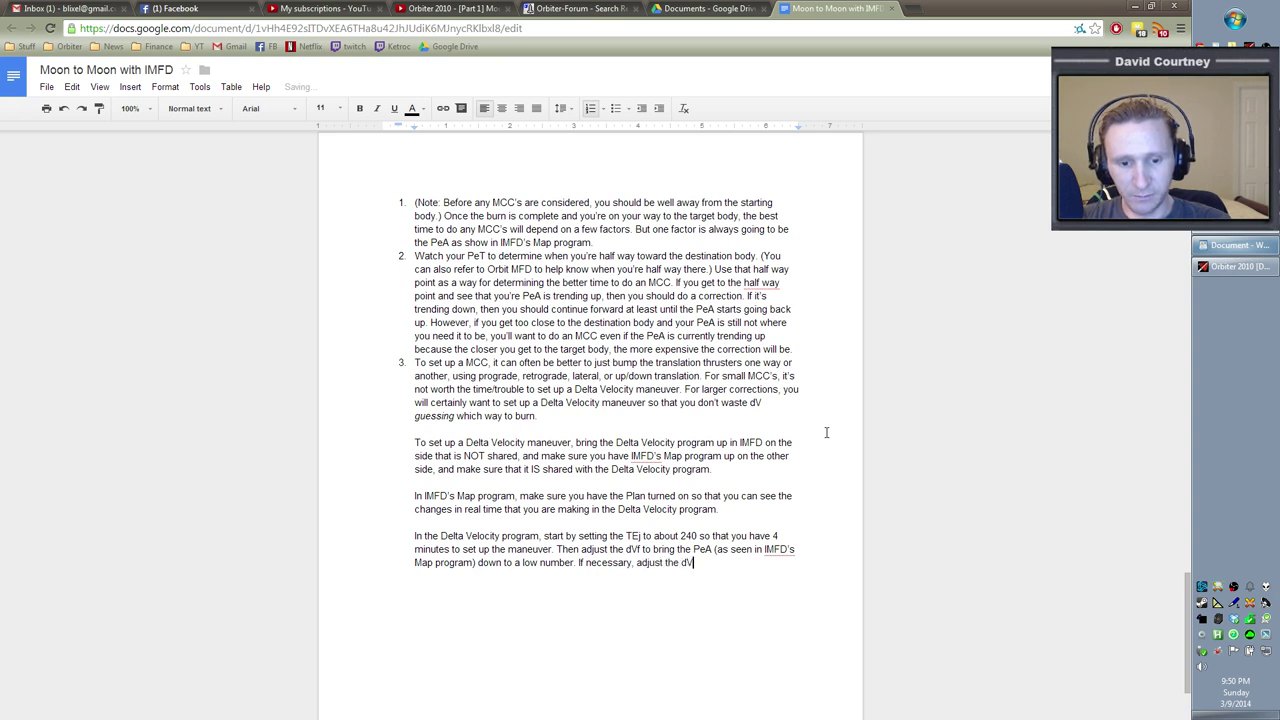
{"action": "type", "text": "p and dv"}
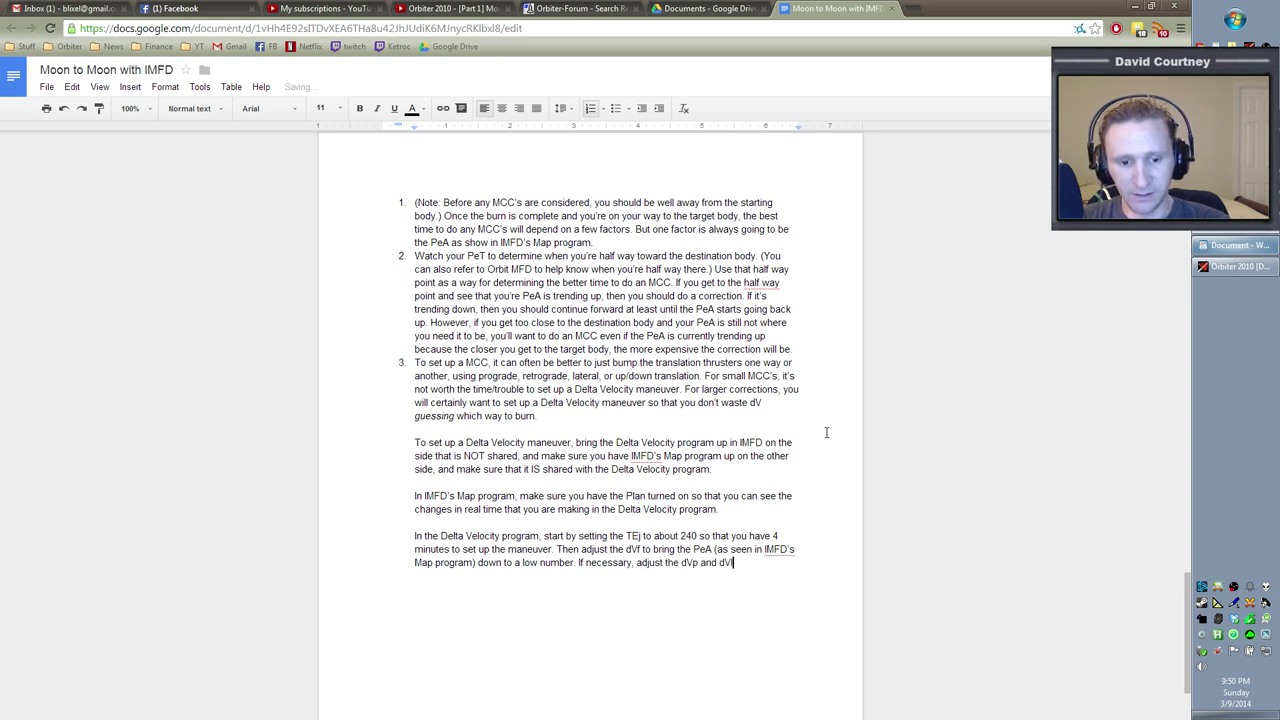
{"action": "type", "text": "i as well, but try to get the co"}
{"action": "type", "text": "rrection with just dVf"}
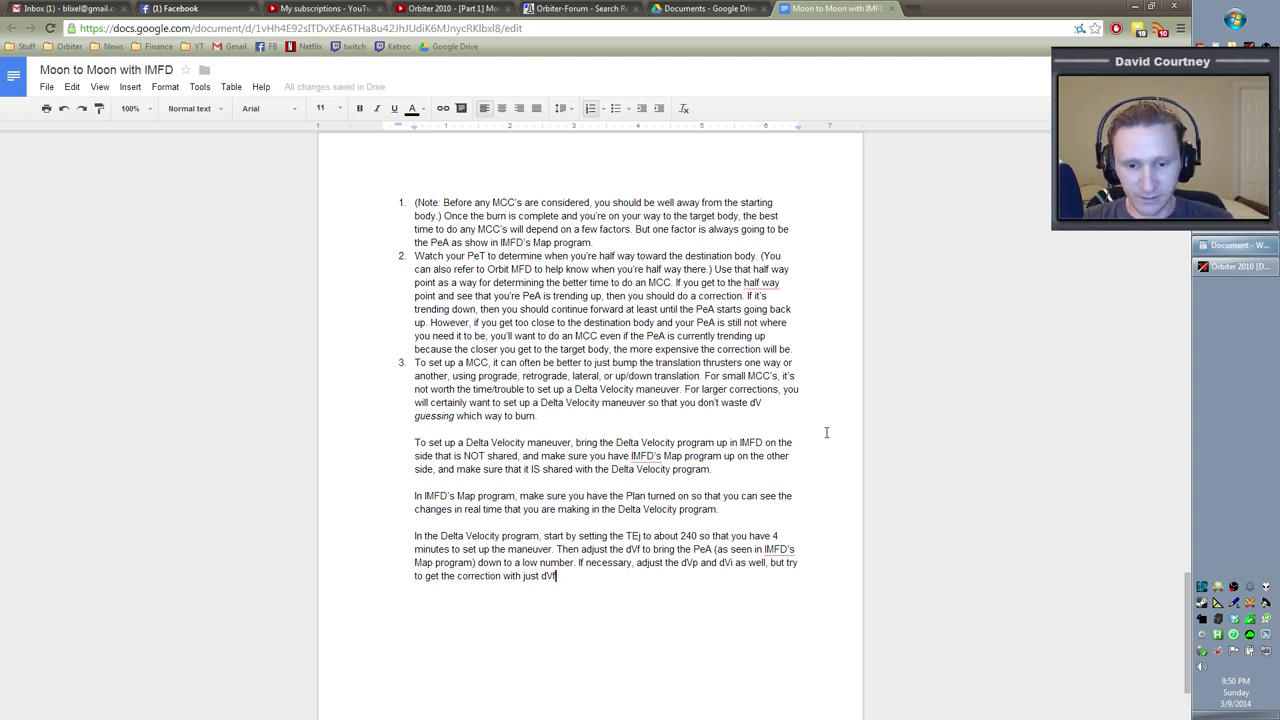
{"action": "key", "text": "BackSpace"}
{"action": "key", "text": "BackSpace"}
{"action": "key", "text": "BackSpace"}
{"action": "key", "text": "BackSpace"}
{"action": "key", "text": "BackSpace"}
{"action": "key", "text": "BackSpace"}
{"action": "key", "text": "BackSpace"}
{"action": "key", "text": "BackSpace"}
{"action": "key", "text": "BackSpace"}
{"action": "key", "text": "BackSpace"}
{"action": "key", "text": "BackSpace"}
{"action": "key", "text": "BackSpace"}
{"action": "key", "text": "BackSpace"}
{"action": "key", "text": "BackSpace"}
{"action": "key", "text": "BackSpace"}
{"action": "key", "text": "BackSpace"}
{"action": "key", "text": "BackSpace"}
{"action": "key", "text": "BackSpace"}
{"action": "key", "text": "BackSpace"}
{"action": "key", "text": "BackSpace"}
{"action": "key", "text": "BackSpace"}
{"action": "key", "text": "BackSpace"}
{"action": "key", "text": "BackSpace"}
{"action": "key", "text": "BackSpace"}
{"action": "key", "text": "BackSpace"}
{"action": "key", "text": "BackSpace"}
{"action": "key", "text": "BackSpace"}
{"action": "key", "text": "BackSpace"}
{"action": "key", "text": "BackSpace"}
{"action": "key", "text": "BackSpace"}
{"action": "key", "text": "BackSpace"}
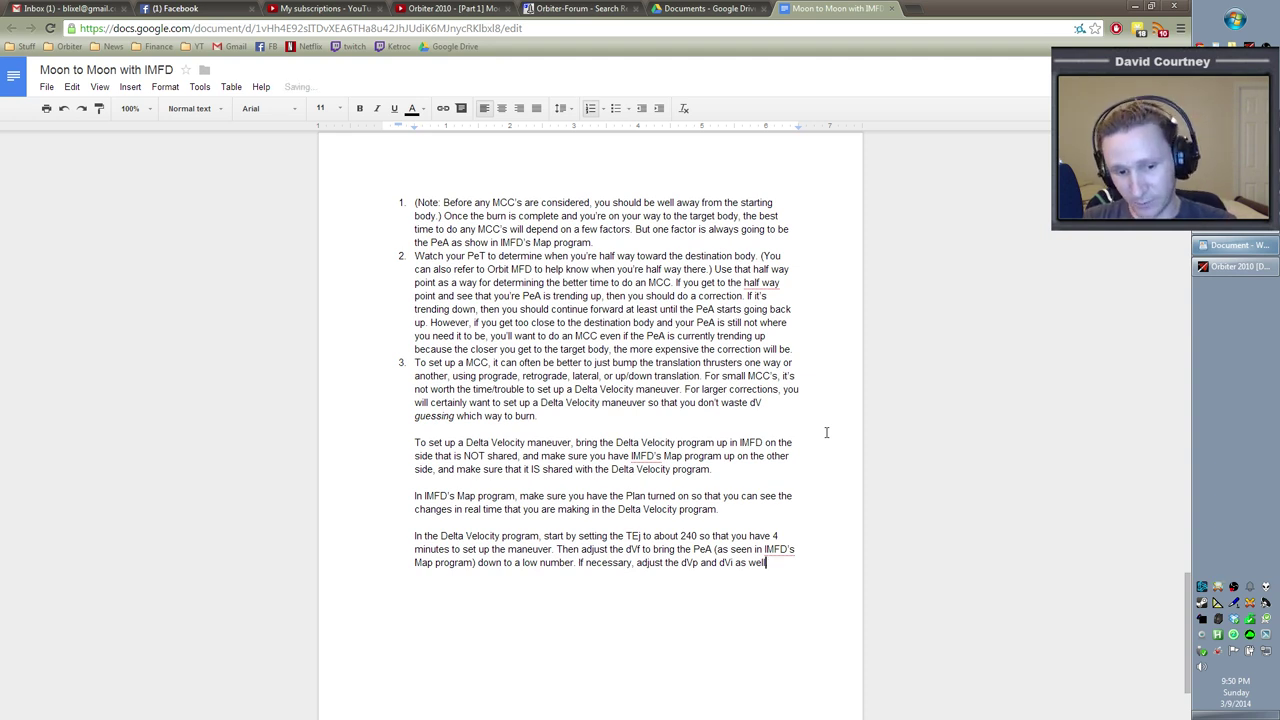
{"action": "key", "text": "BackSpace"}
{"action": "key", "text": "BackSpace"}
{"action": "key", "text": "BackSpace"}
{"action": "key", "text": "BackSpace"}
{"action": "key", "text": "BackSpace"}
{"action": "key", "text": "BackSpace"}
{"action": "key", "text": "BackSpace"}
{"action": "key", "text": "BackSpace"}
{"action": "key", "text": "BackSpace"}
{"action": "key", "text": "BackSpace"}
{"action": "key", "text": "BackSpace"}
{"action": "key", "text": "BackSpace"}
{"action": "key", "text": "BackSpace"}
{"action": "key", "text": "BackSpace"}
{"action": "key", "text": "BackSpace"}
{"action": "key", "text": "BackSpace"}
{"action": "key", "text": "BackSpace"}
{"action": "key", "text": "BackSpace"}
{"action": "key", "text": "BackSpace"}
{"action": "key", "text": "BackSpace"}
{"action": "key", "text": "BackSpace"}
{"action": "key", "text": "BackSpace"}
{"action": "key", "text": "BackSpace"}
{"action": "key", "text": "BackSpace"}
{"action": "key", "text": "BackSpace"}
{"action": "key", "text": "BackSpace"}
{"action": "key", "text": "BackSpace"}
{"action": "key", "text": "BackSpace"}
{"action": "key", "text": "BackSpace"}
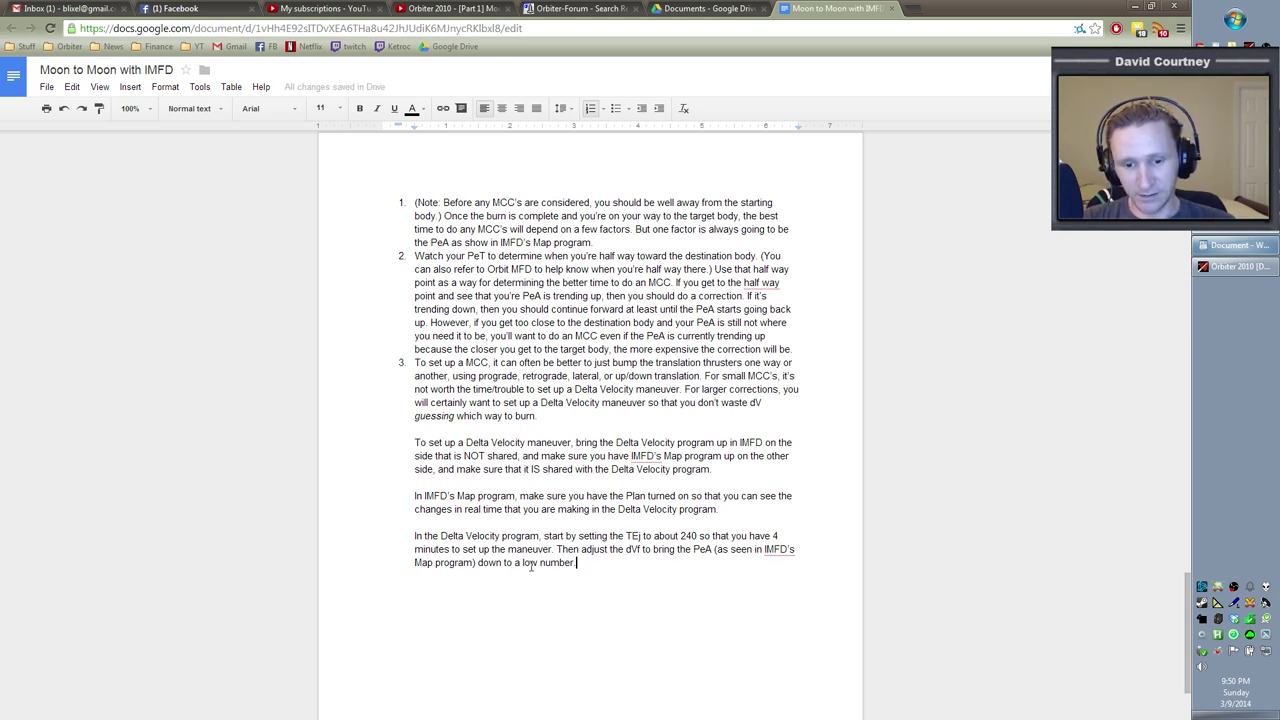
Warn that dVf can cost MORE than using dVi or dVp, so experiment with directions
{"action": "type", "text": "In some cases, t"}
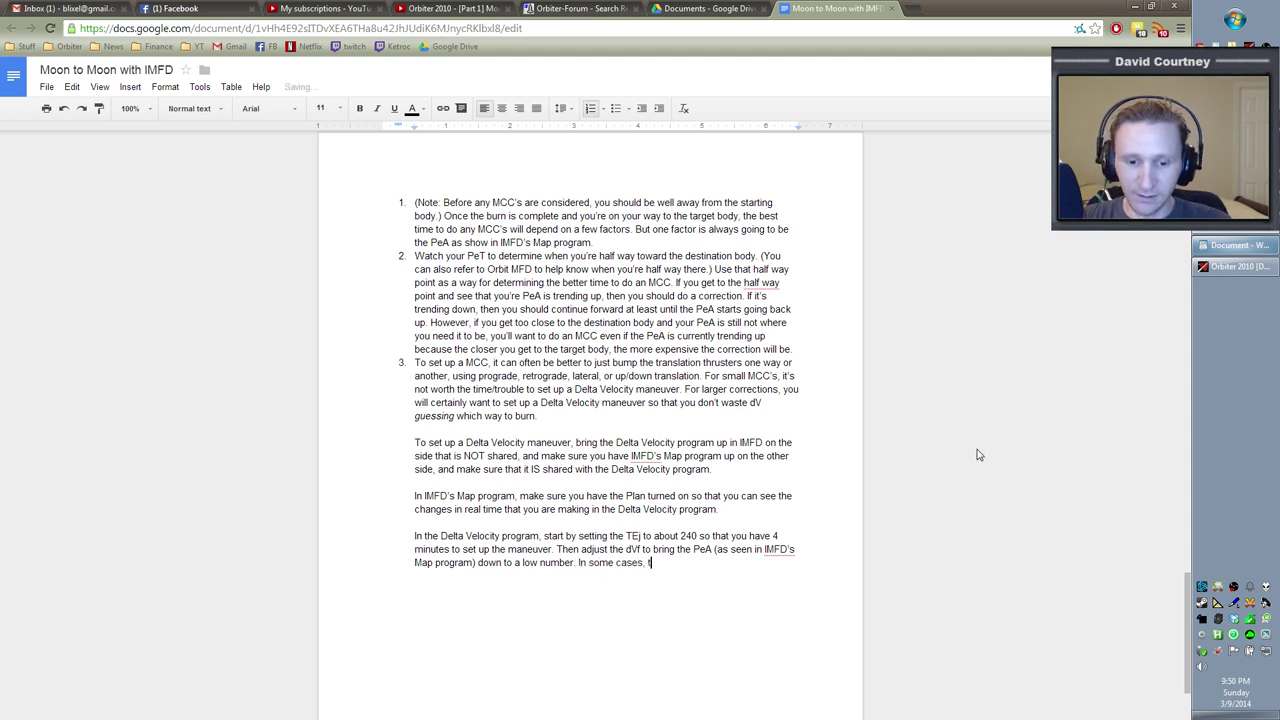
{"action": "type", "text": "he dVf will cost MORE than "}
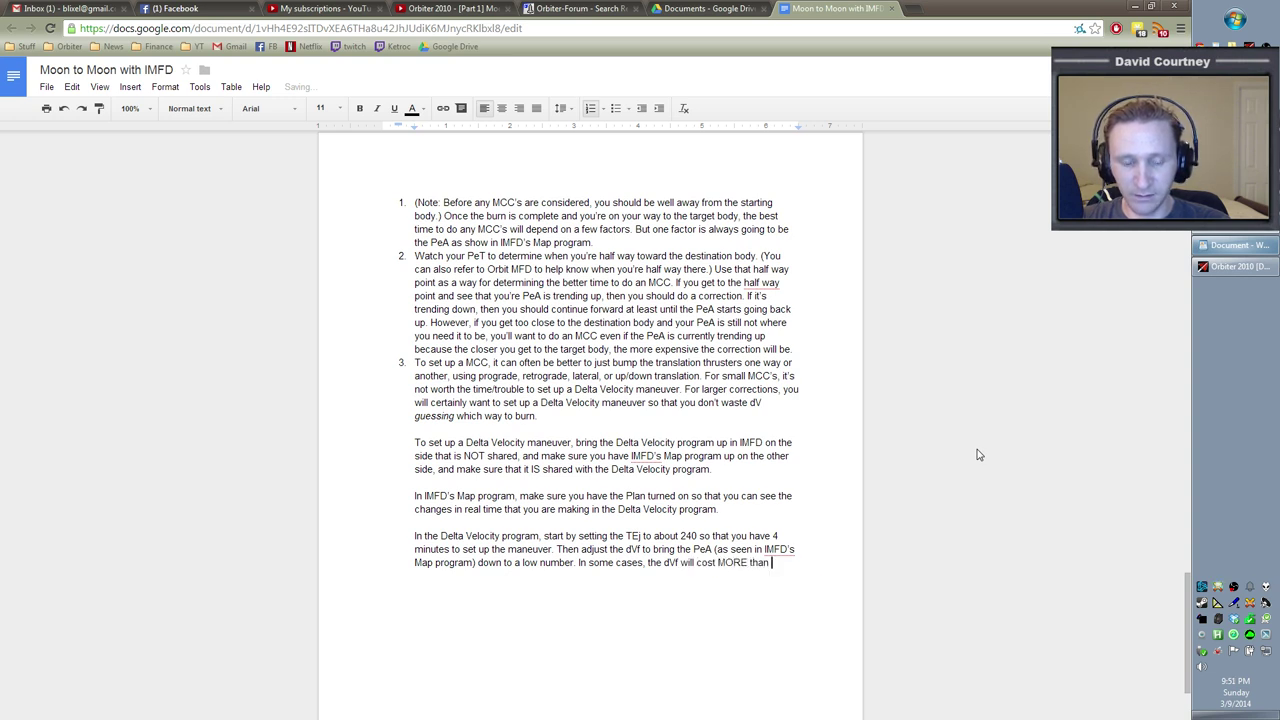
{"action": "type", "text": "it would "}
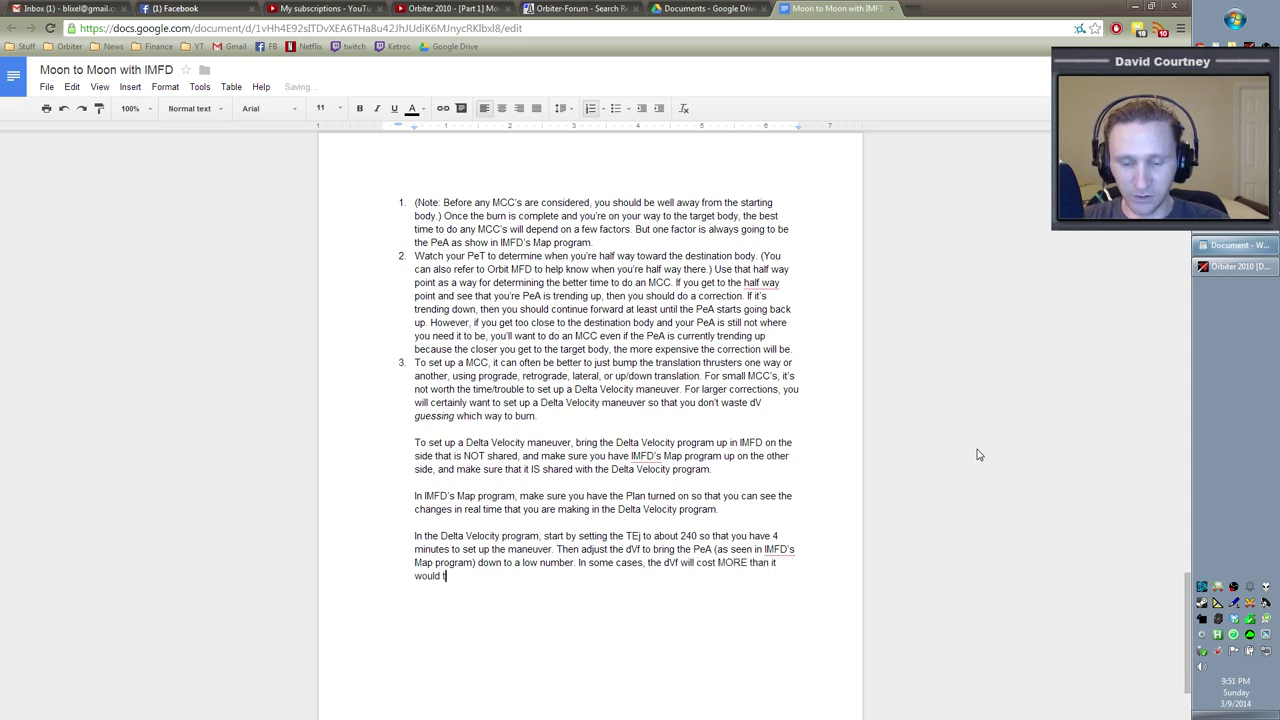
{"action": "type", "text": "to do the MCC with just"}
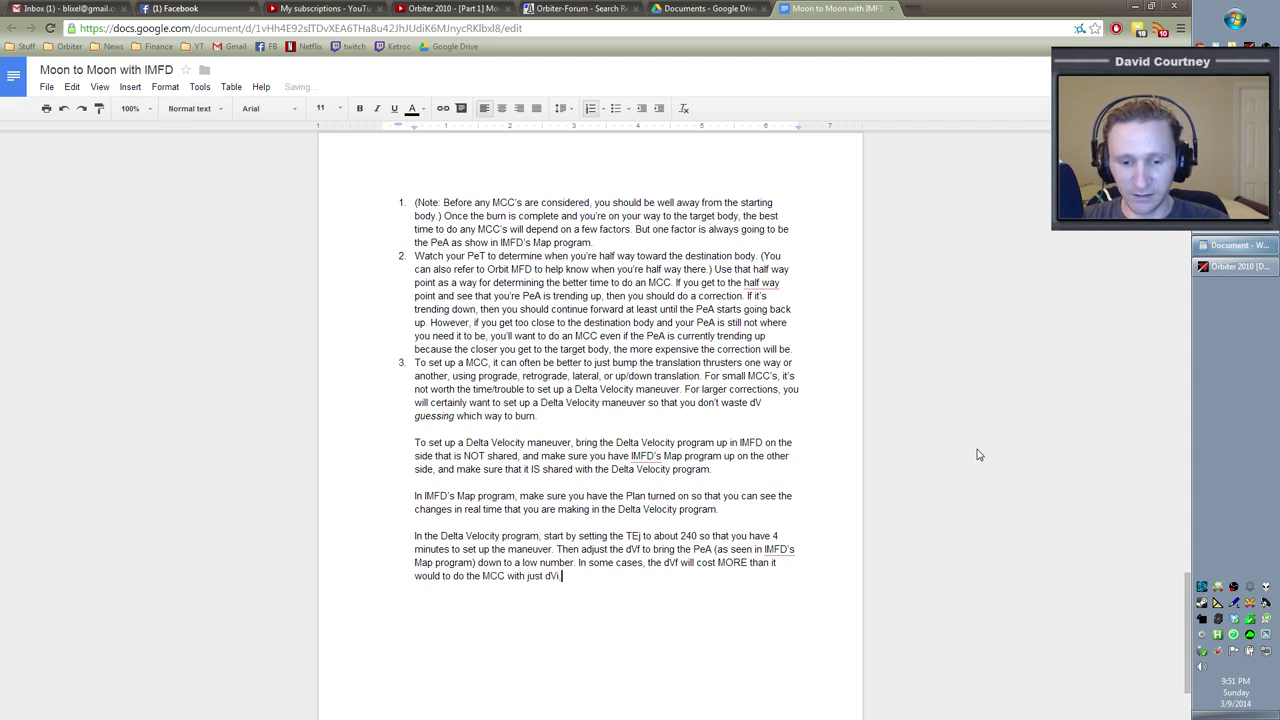
{"action": "type", "text": " dVi, or perhaps even just dVp. S"}
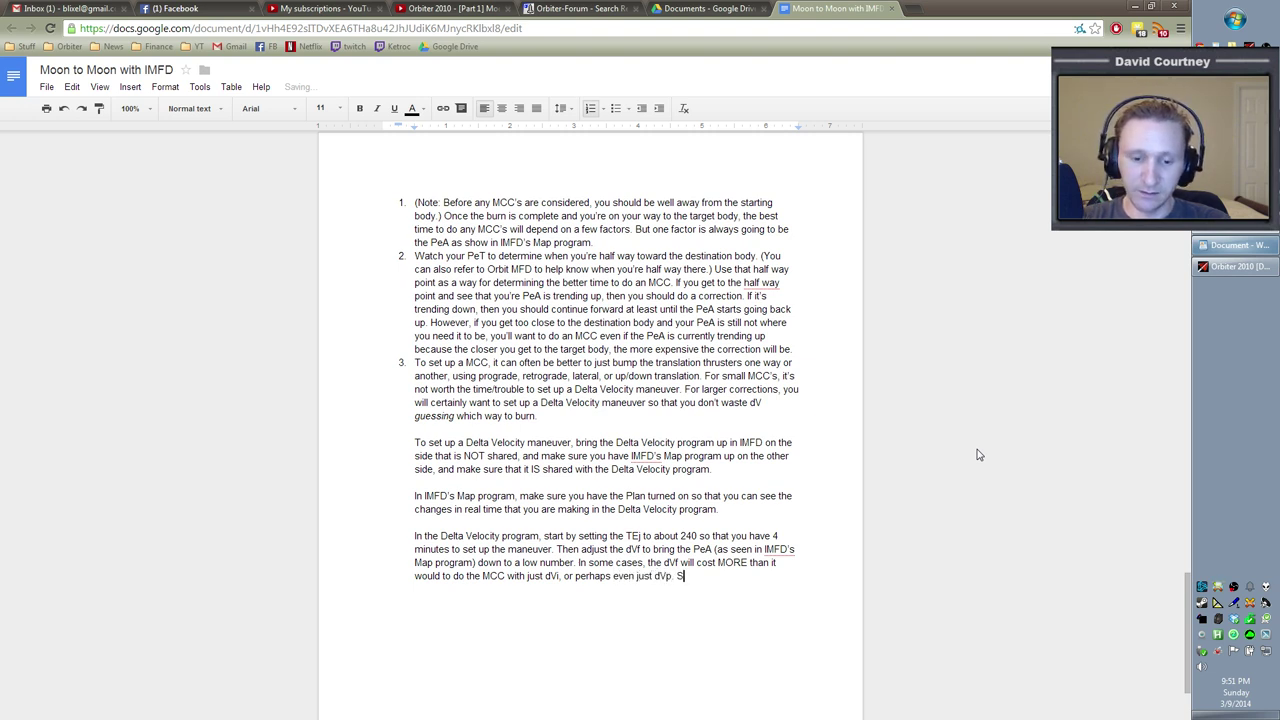
{"action": "type", "text": "o you will have to "}
{"action": "type", "text": "experiment with the "}
{"action": "type", "text": "different "}
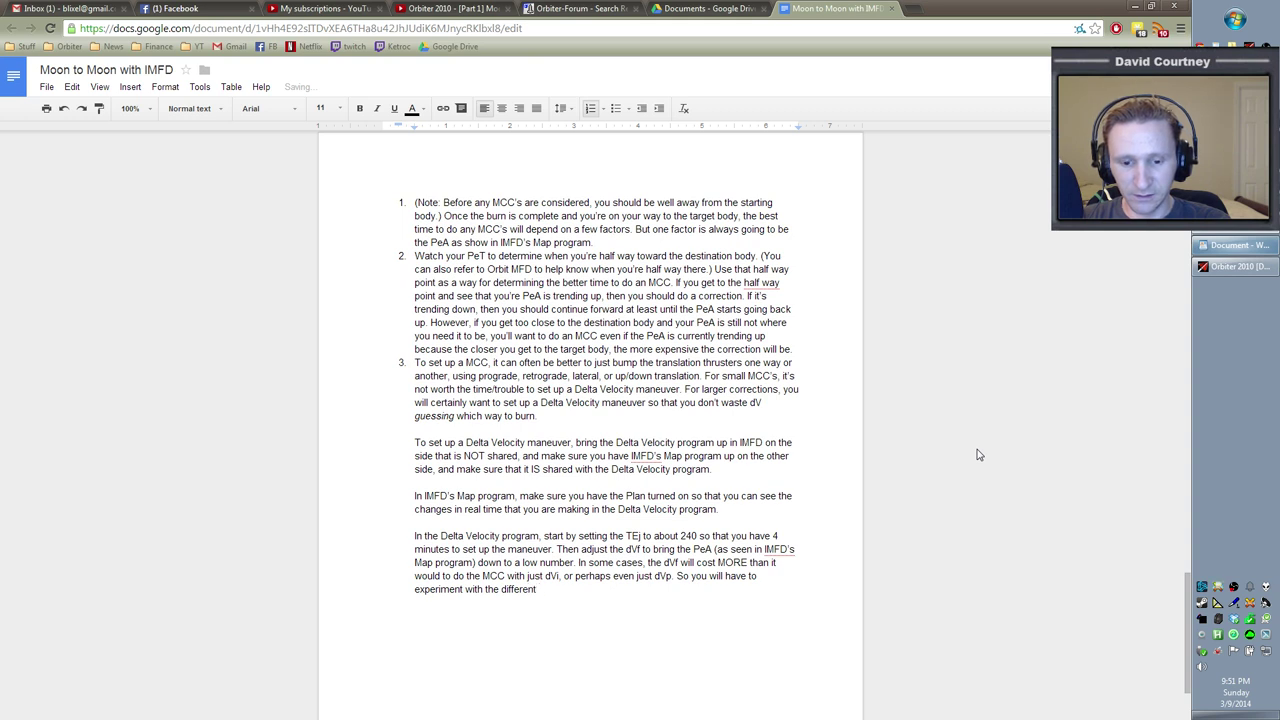
{"action": "type", "text": "velocity "}
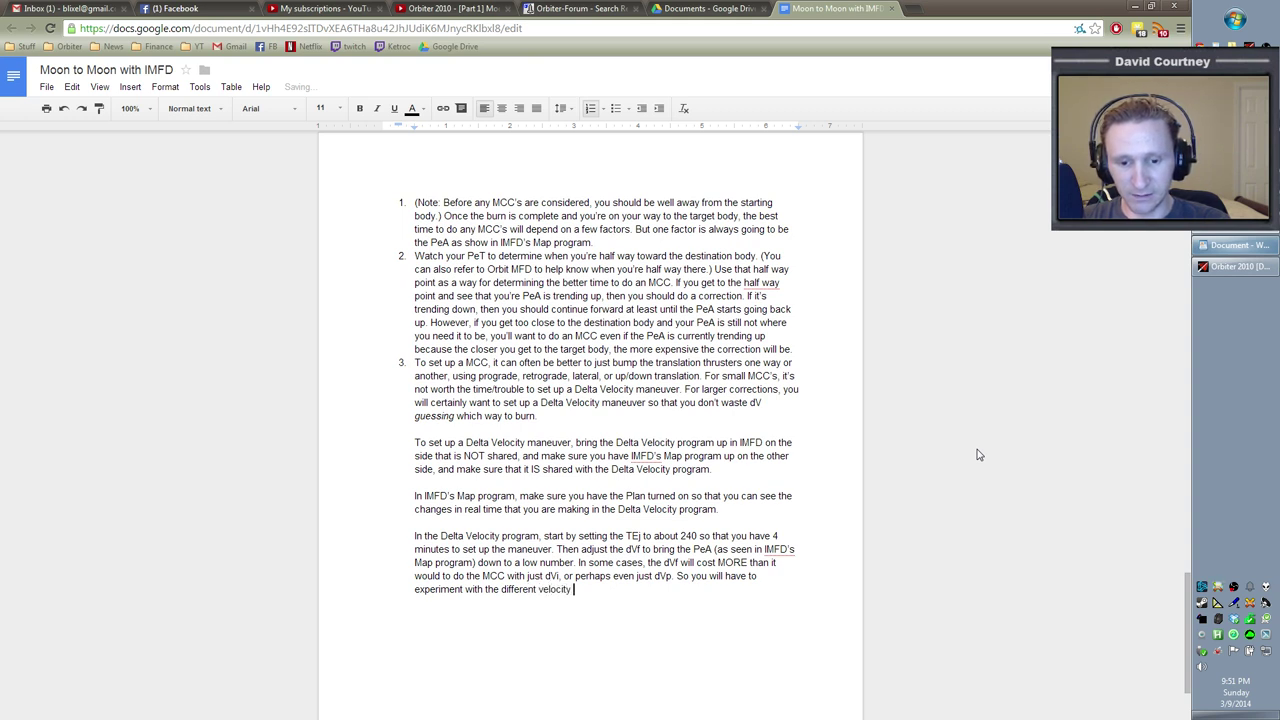
{"action": "type", "text": "direction st"}
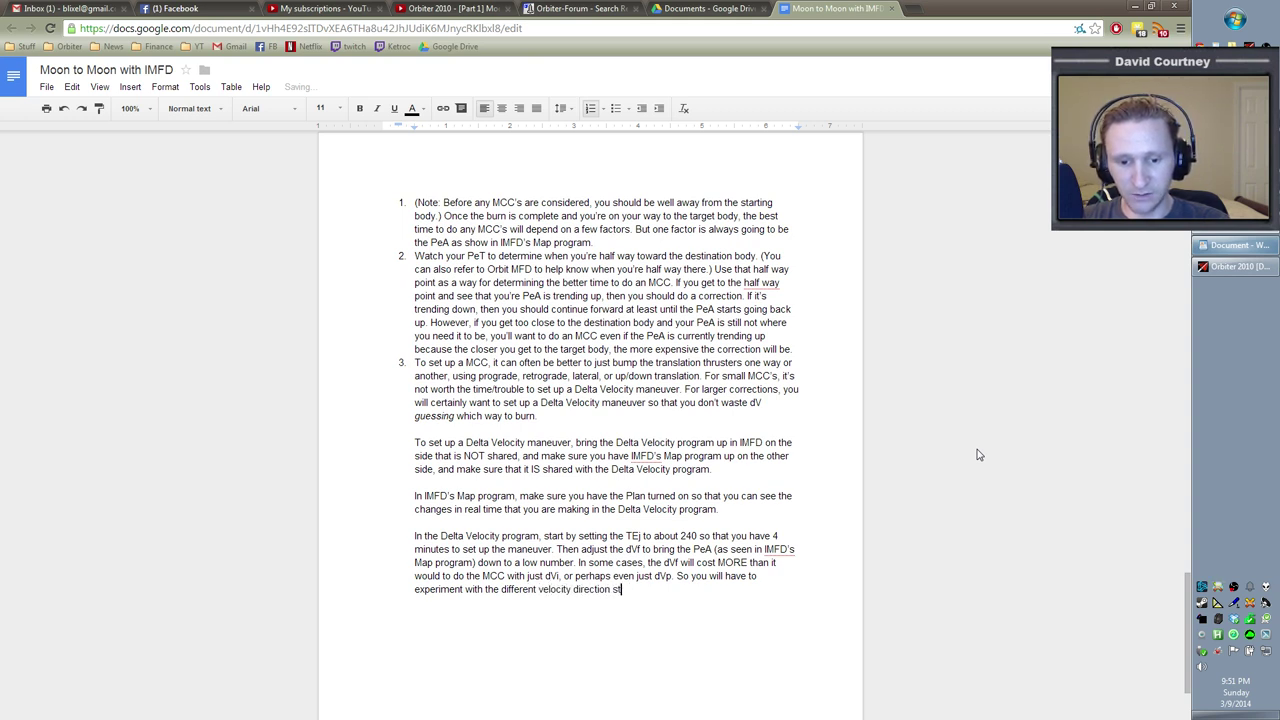
{"action": "type", "text": "o determine"}
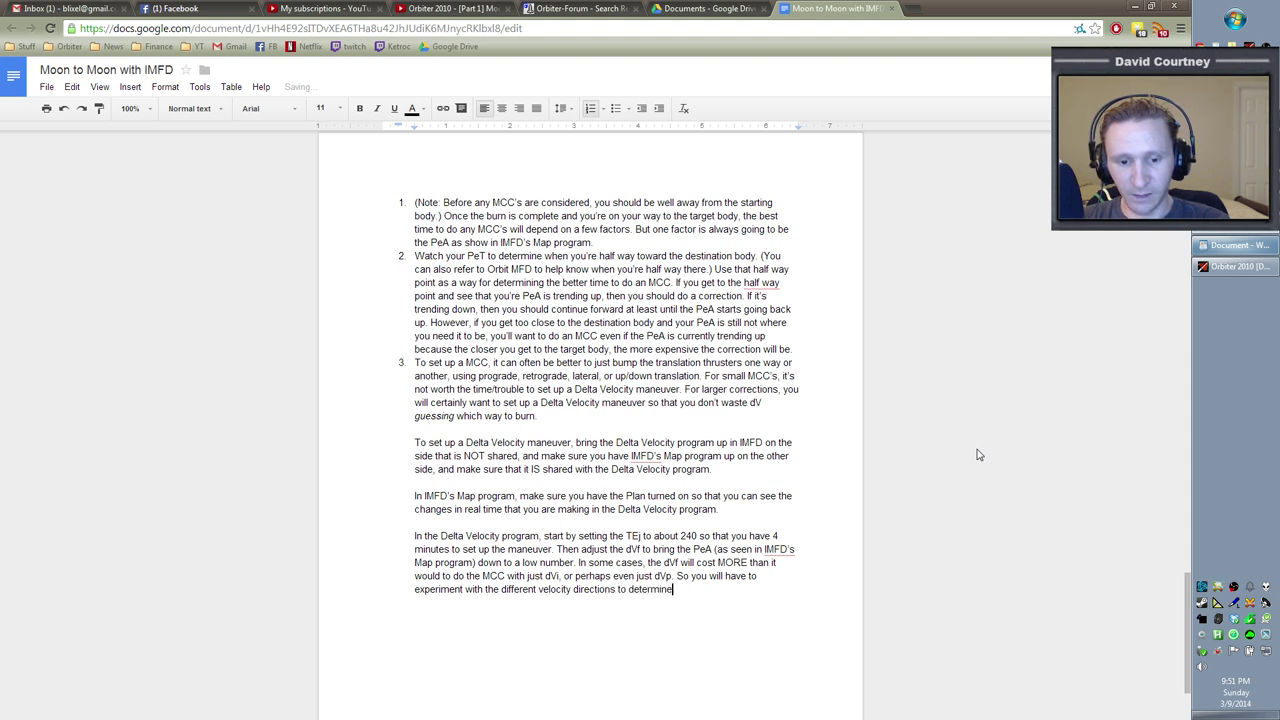
{"action": "type", "text": " the best one to use. "}
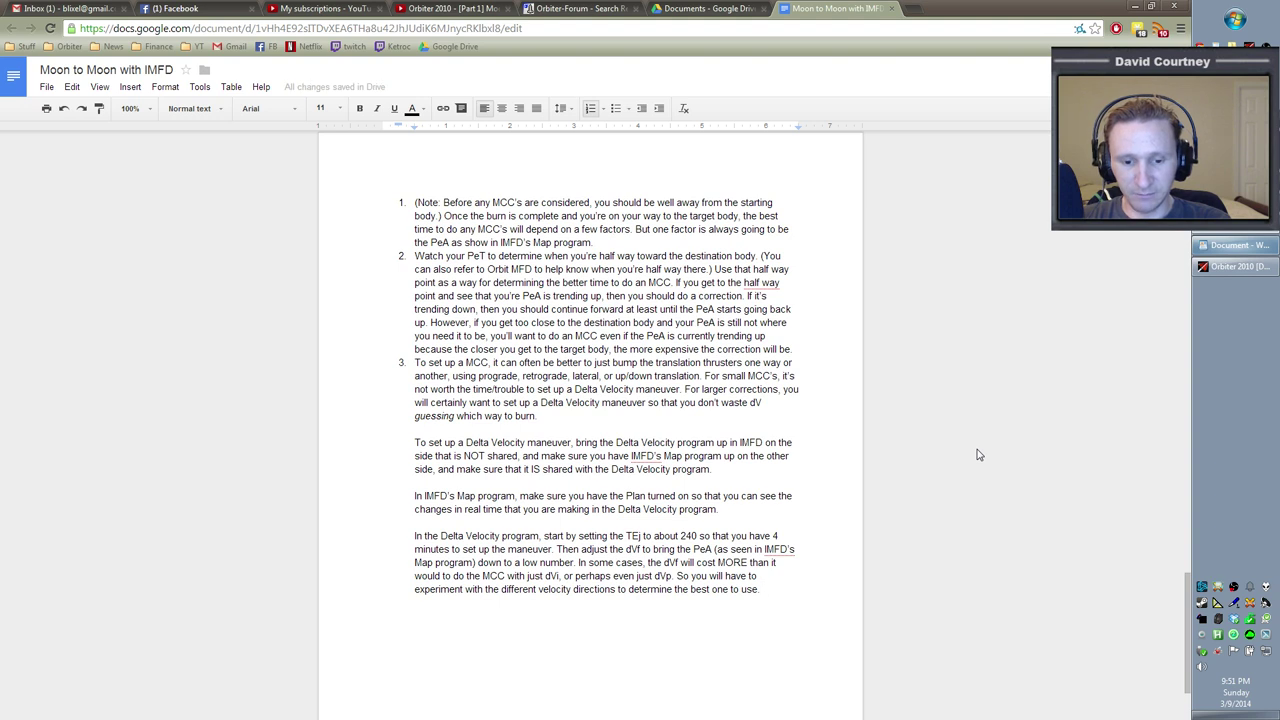
{"action": "type", "text": "This is imp"}
{"action": "type", "text": "ortant because y"}
{"action": "type", "text": "f you set the PeA"}
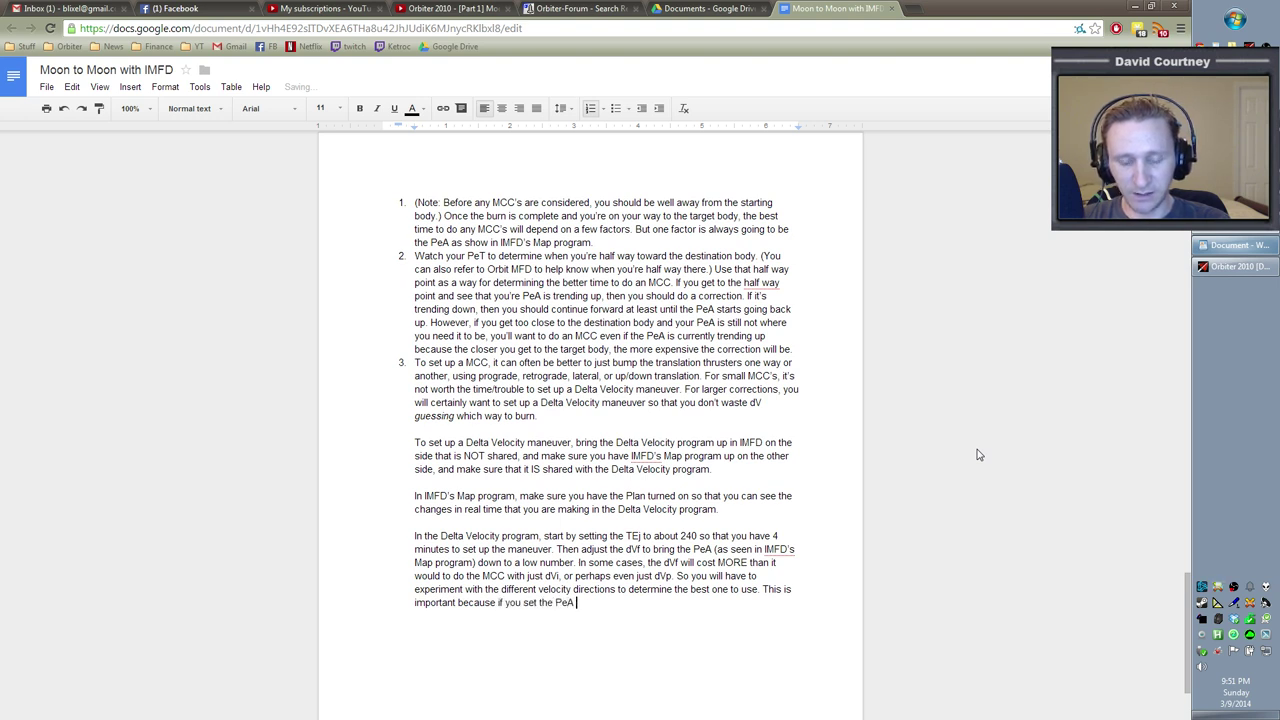
{"action": "type", "text": " (as seen in IMFD's map progr"}
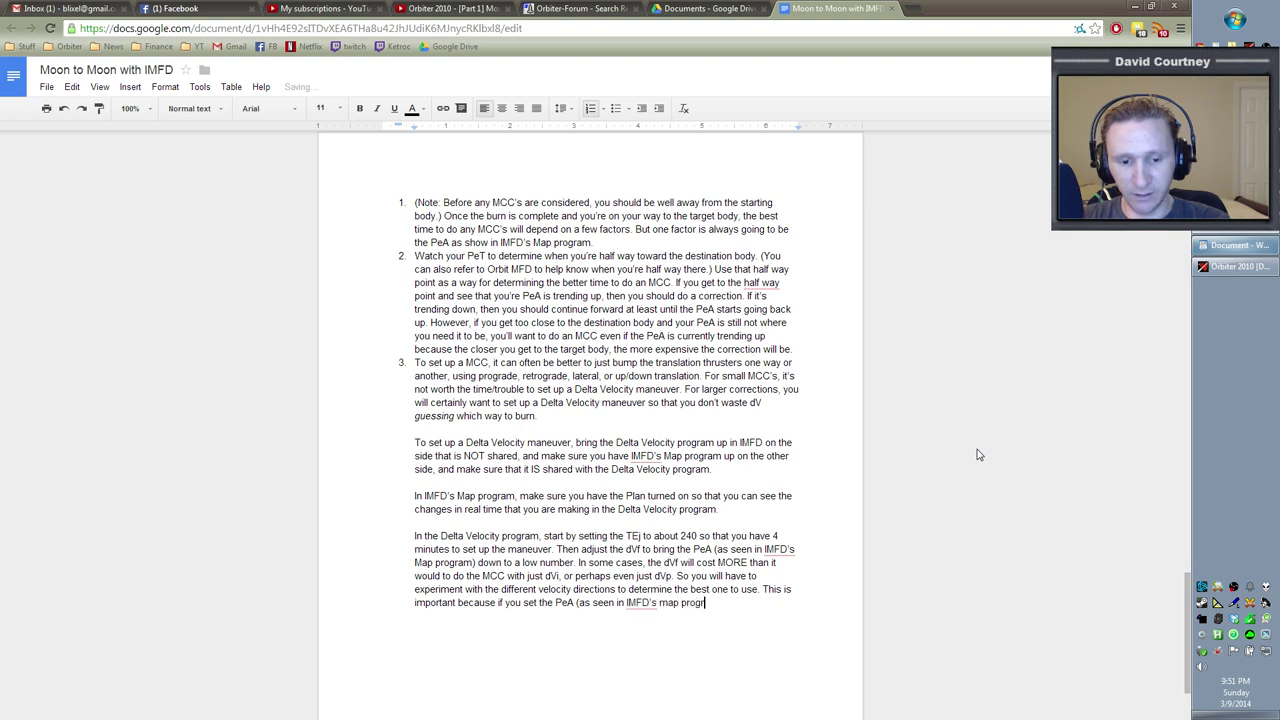
{"action": "type", "text": "am"}
{"action": "key", "text": "BackSpace"}
{"action": "key", "text": "BackSpace"}
{"action": "key", "text": "BackSpace"}
{"action": "key", "text": "BackSpace"}
{"action": "key", "text": "BackSpace"}
{"action": "key", "text": "BackSpace"}
{"action": "key", "text": "BackSpace"}
{"action": "key", "text": "BackSpace"}
{"action": "key", "text": "BackSpace"}
{"action": "key", "text": "BackSpace"}
{"action": "key", "text": "BackSpace"}
{"action": "type", "text": "Map program) to"}
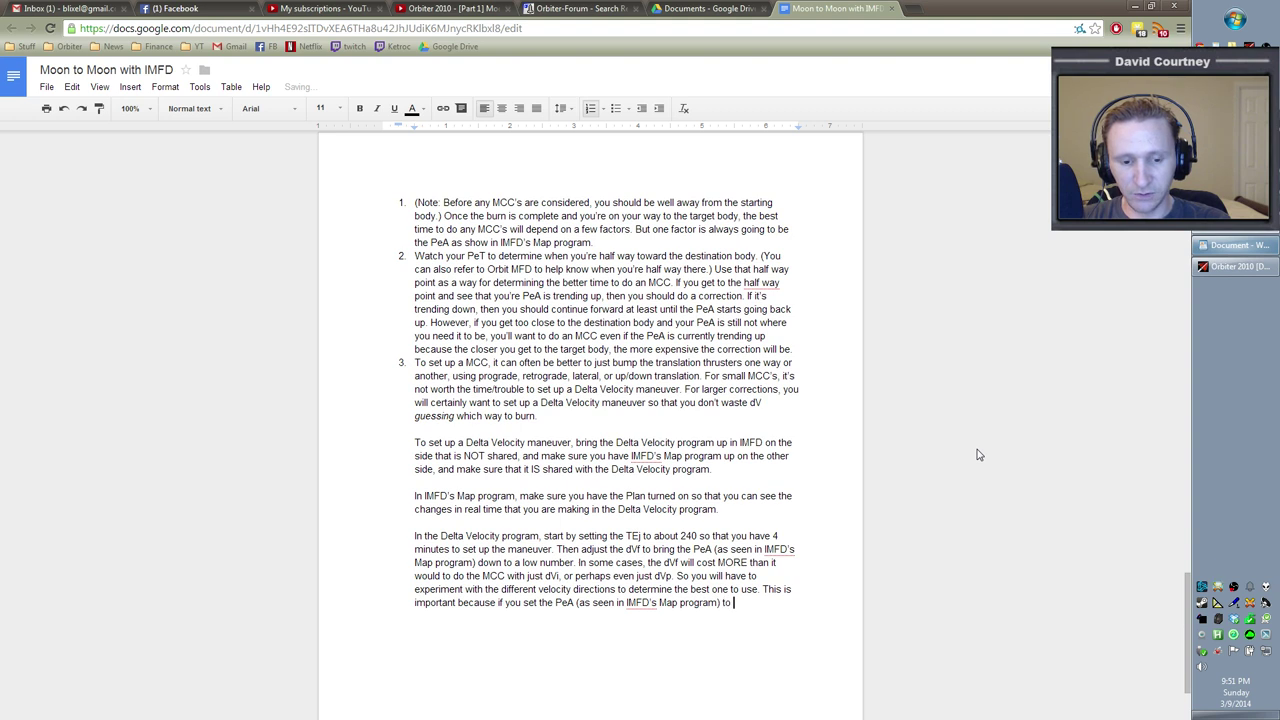
{"action": "type", "text": " the surface with jus"}
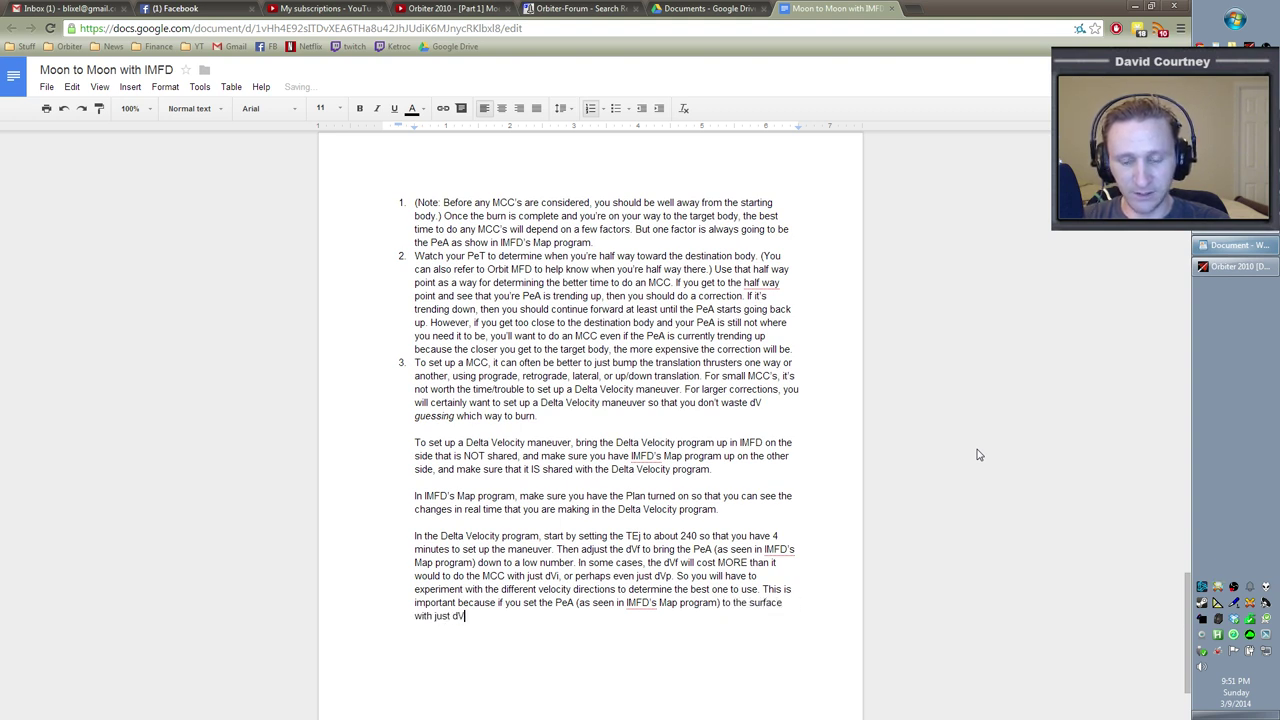
{"action": "type", "text": "t dVf, but you don't "}
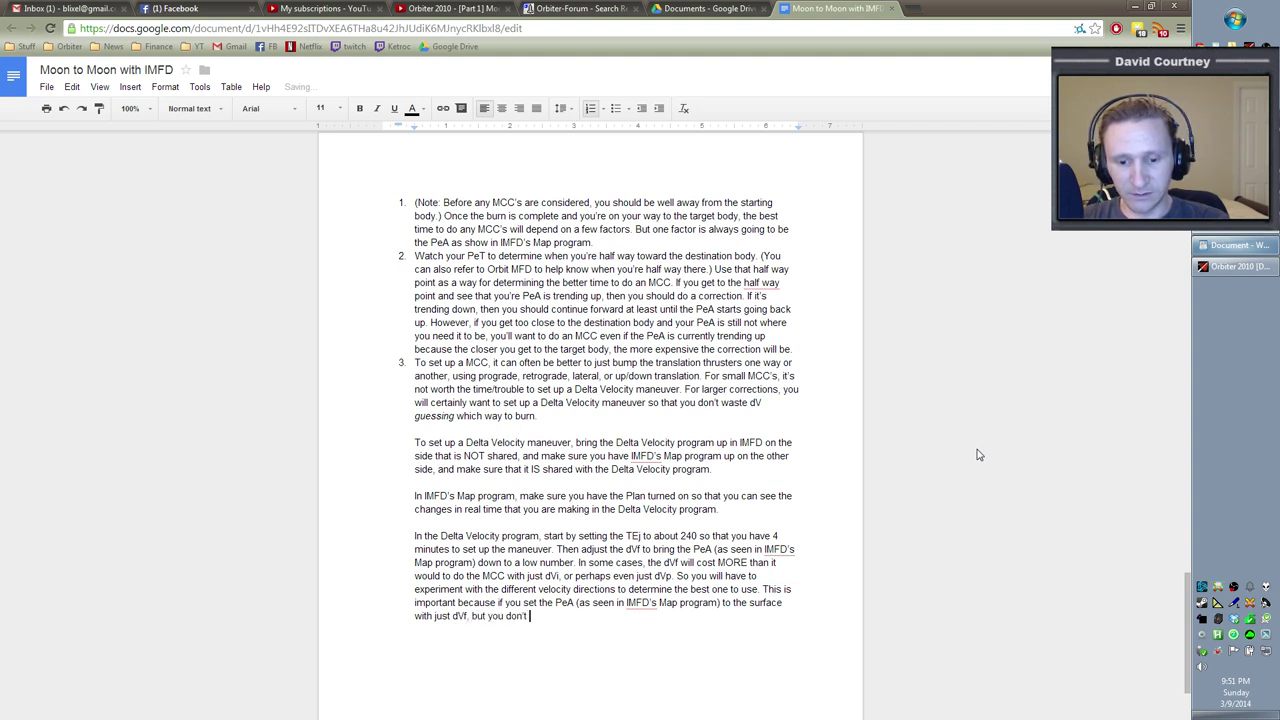
{"action": "type", "text": "check the cost with dVi"}
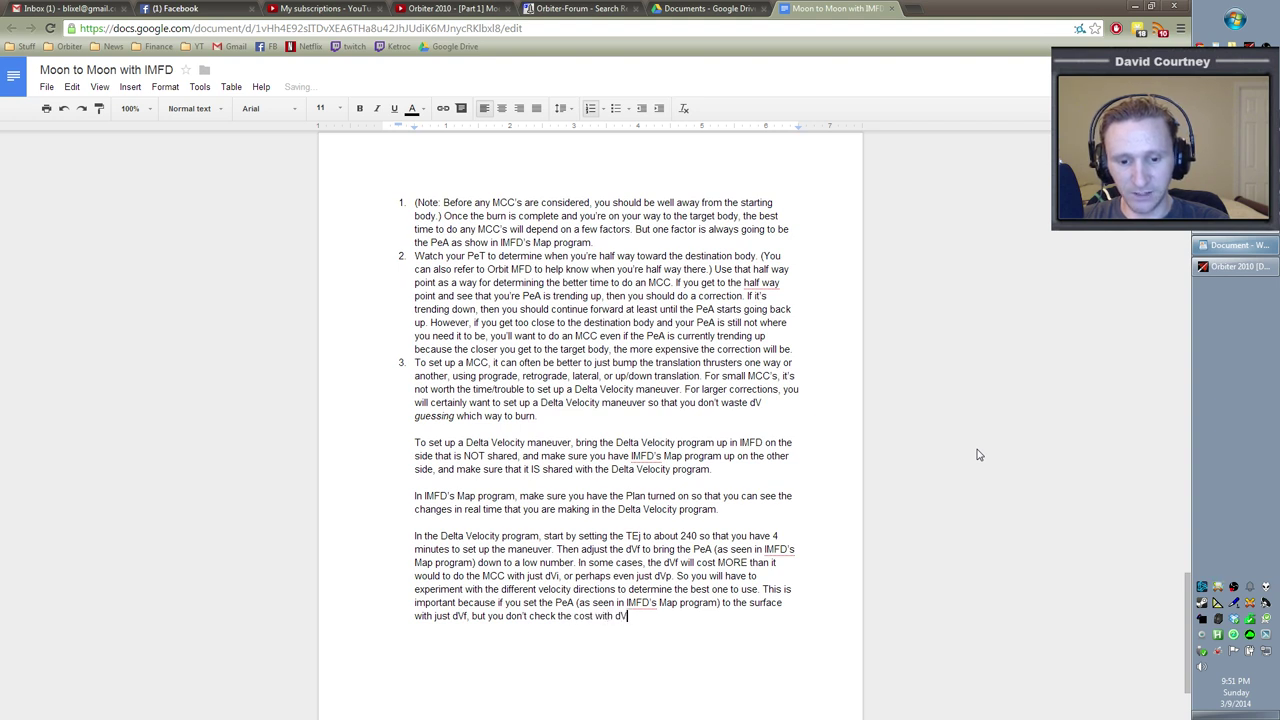
{"action": "type", "text": ", you may e"}
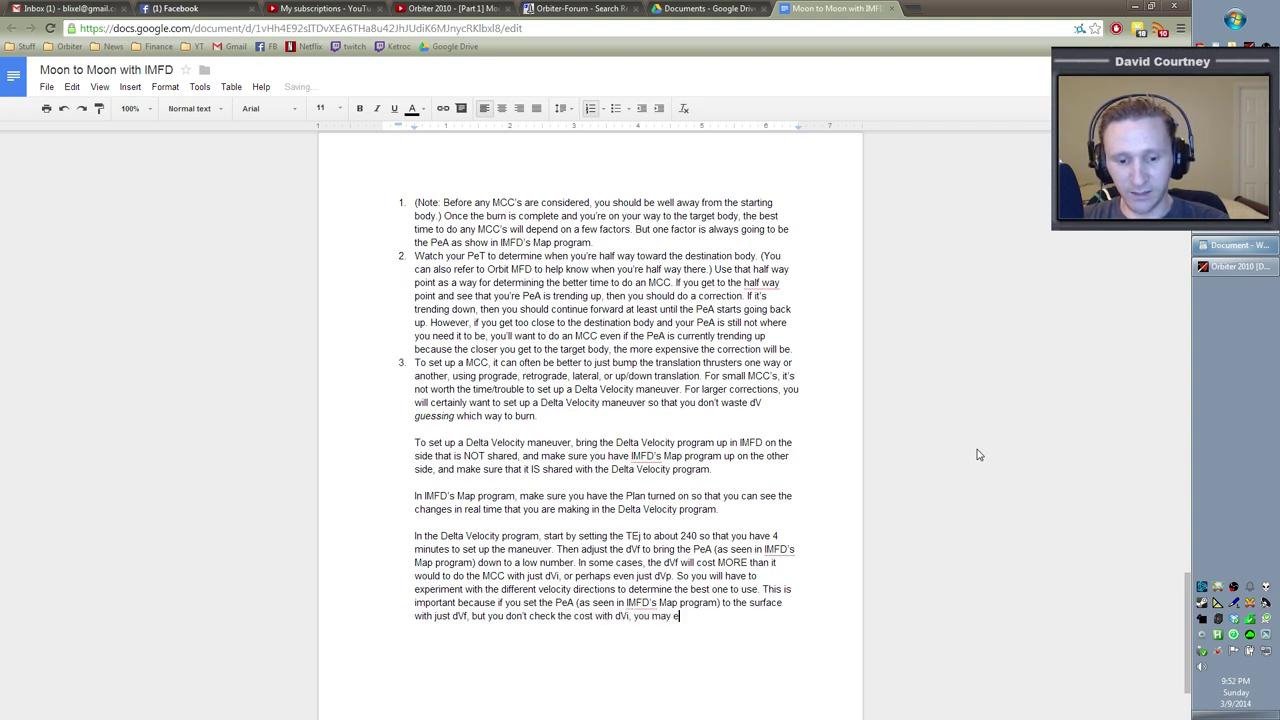
{"action": "type", "text": "nd up committing"}
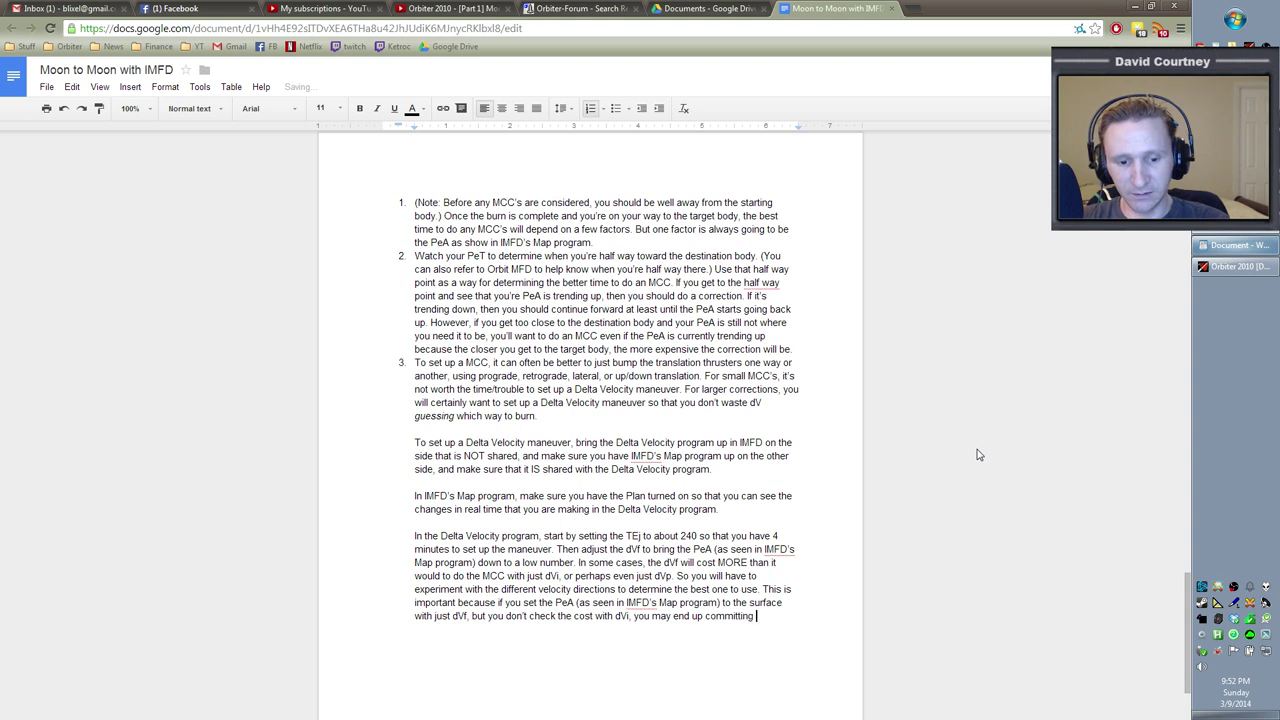
{"action": "type", "text": " to a burn that is far mo"}
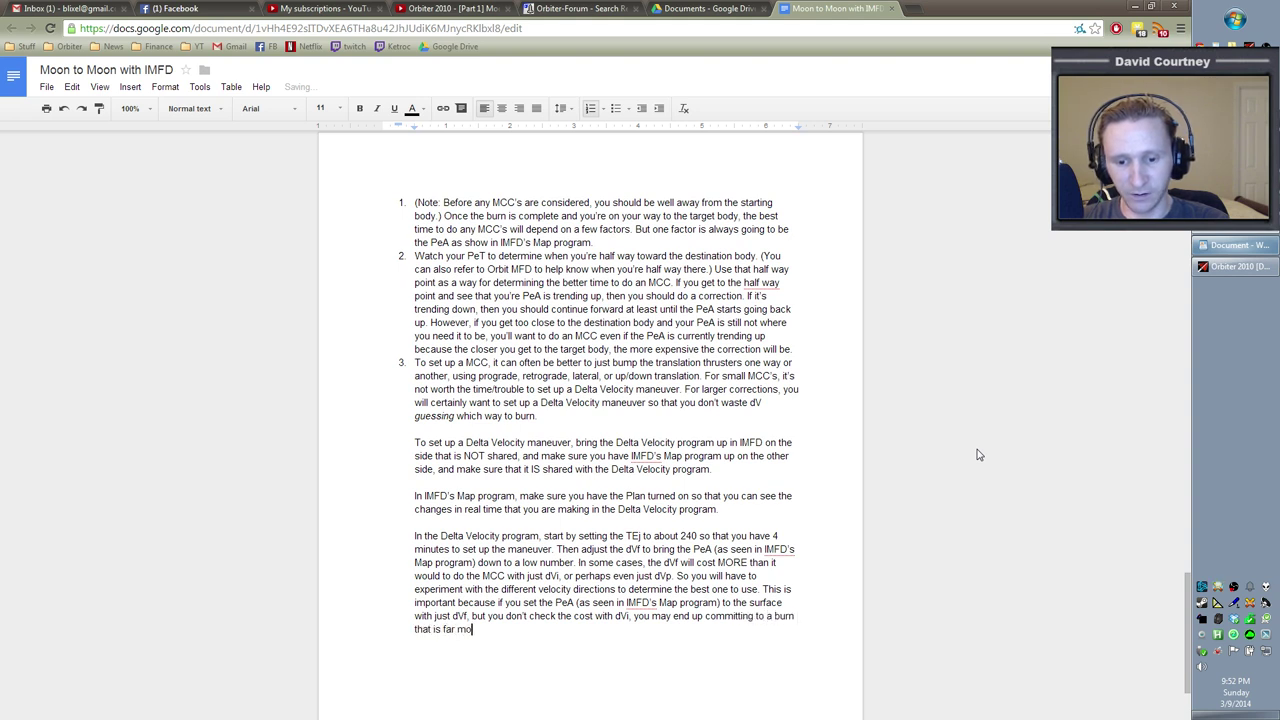
{"action": "type", "text": "re expensive than is ne"}
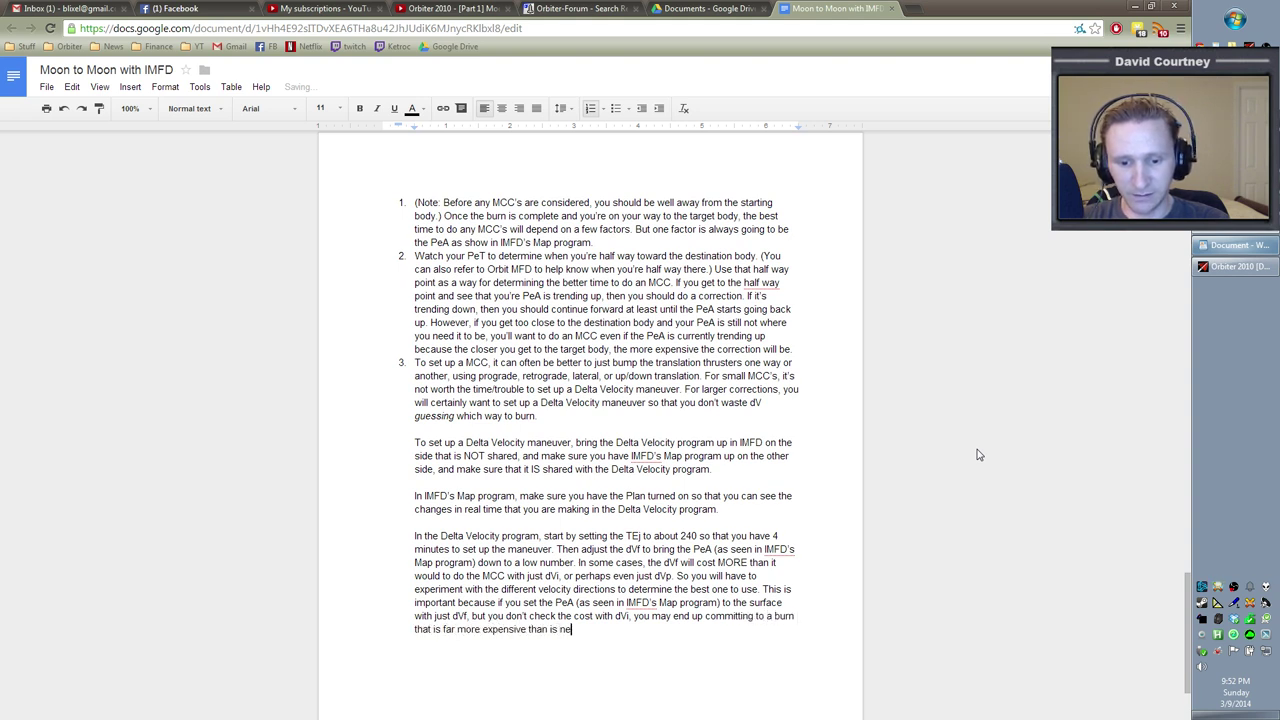
{"action": "type", "text": "cessary."}
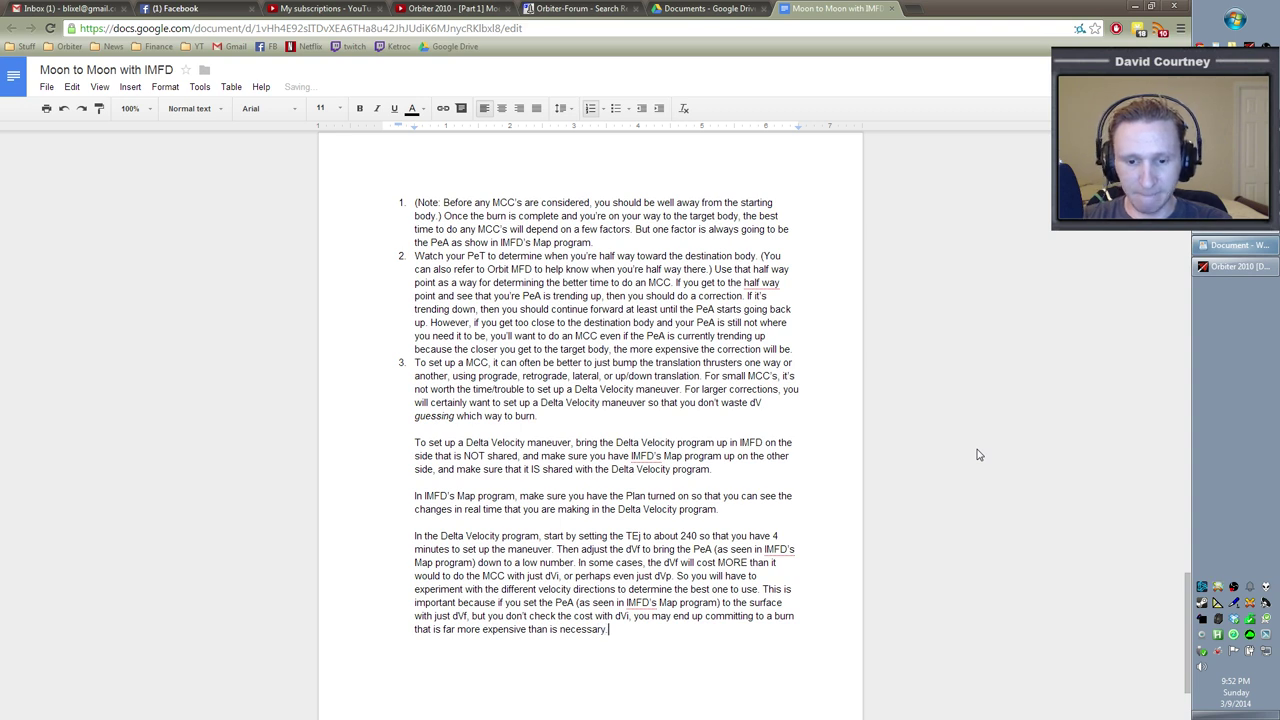
{"action": "key", "text": "Return"}
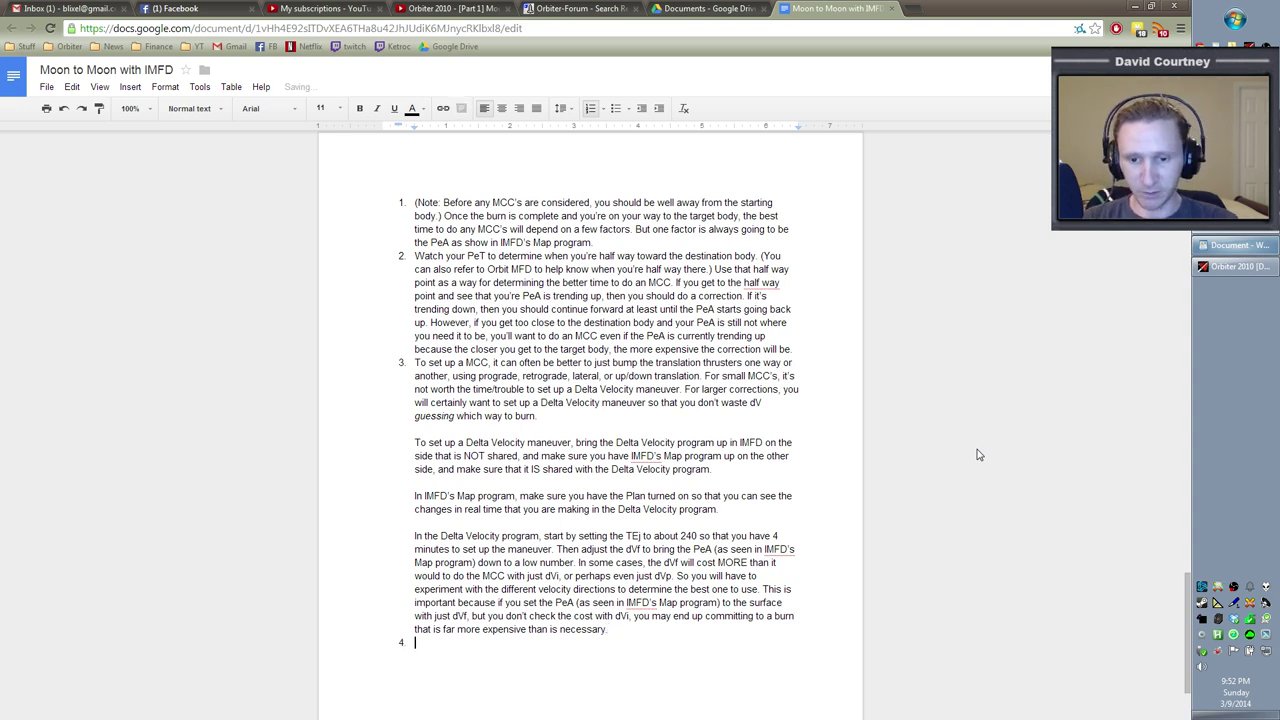
Unpause Orbiter and run at 10x time warp until ejection is 95.53 seconds away
{"action": "key", "text": "alt+Tab"}
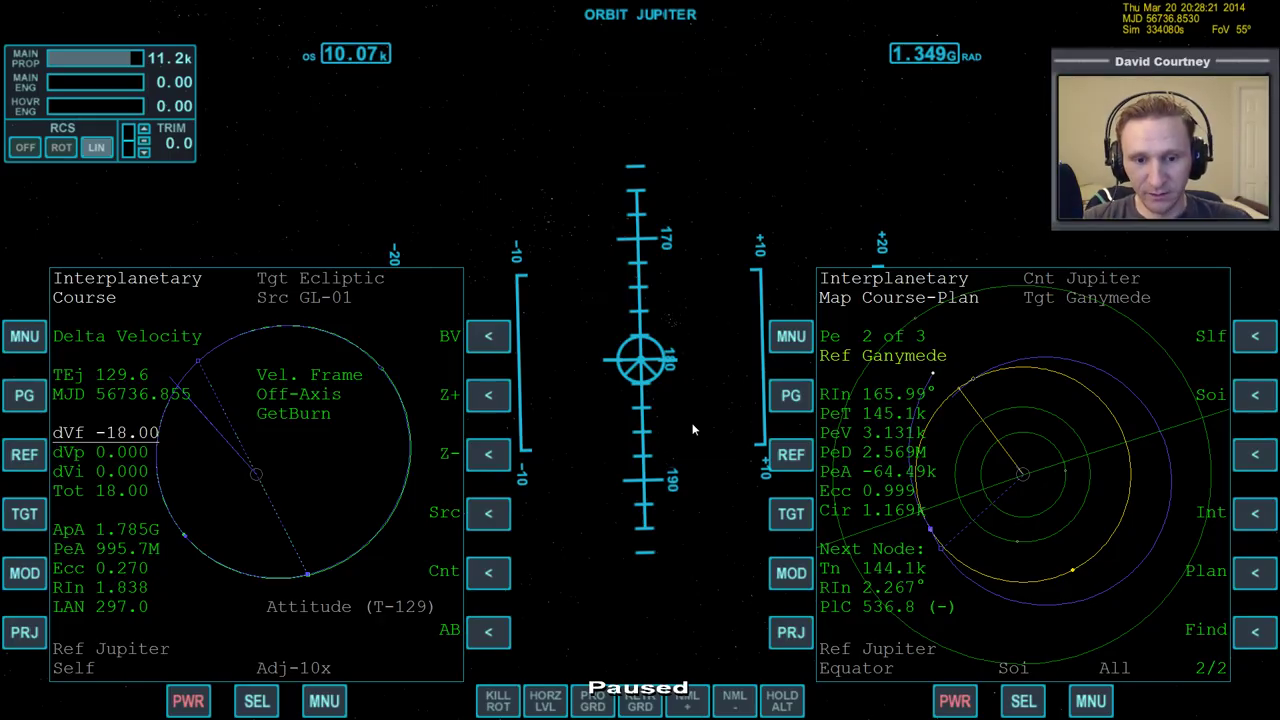
{"action": "key", "text": "ctrl+p"}
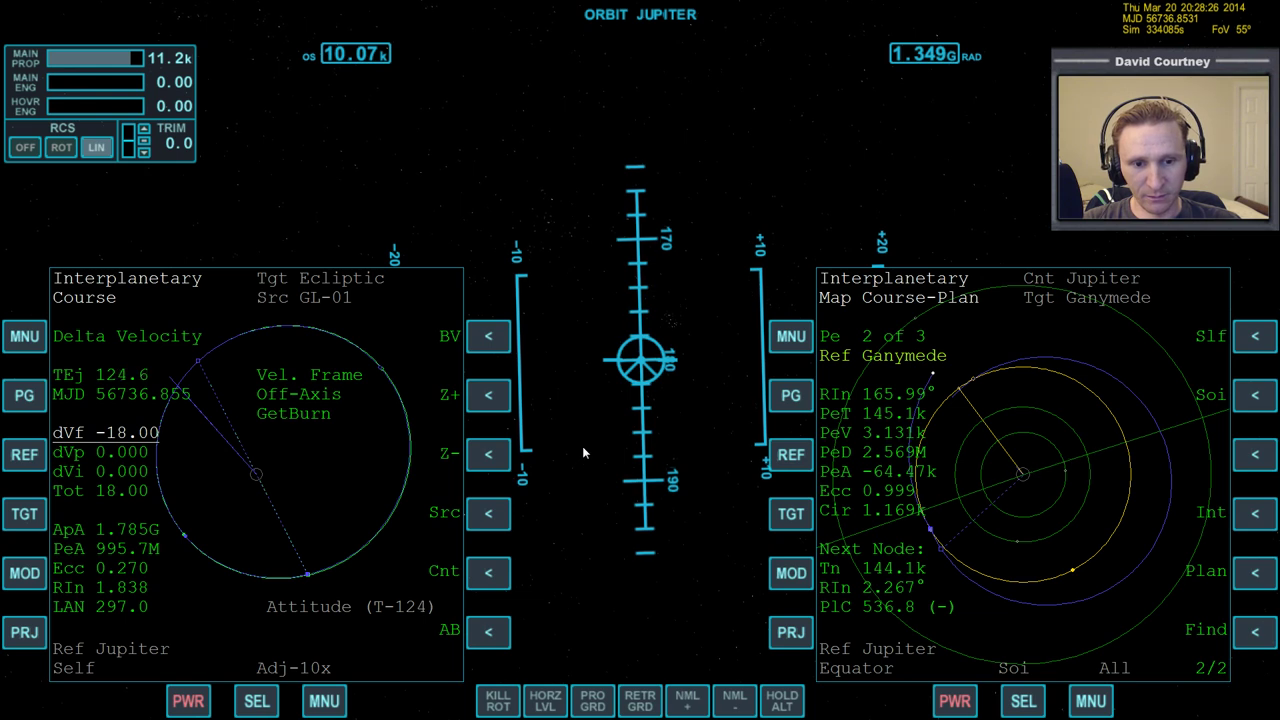
{"action": "key", "text": "t"}
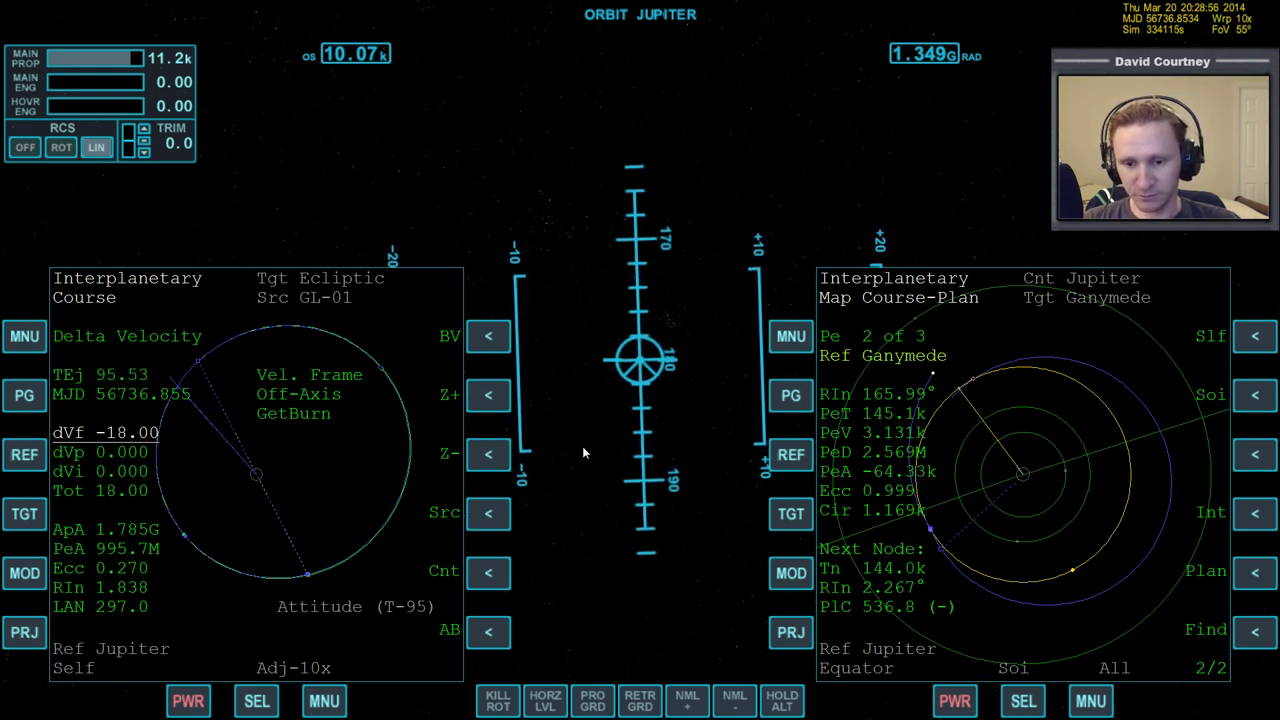
Write step 4: once the Delta Velocity maneuver is set, press PG for the BV/AB page and AB to burn
{"action": "key", "text": "alt+Tab"}
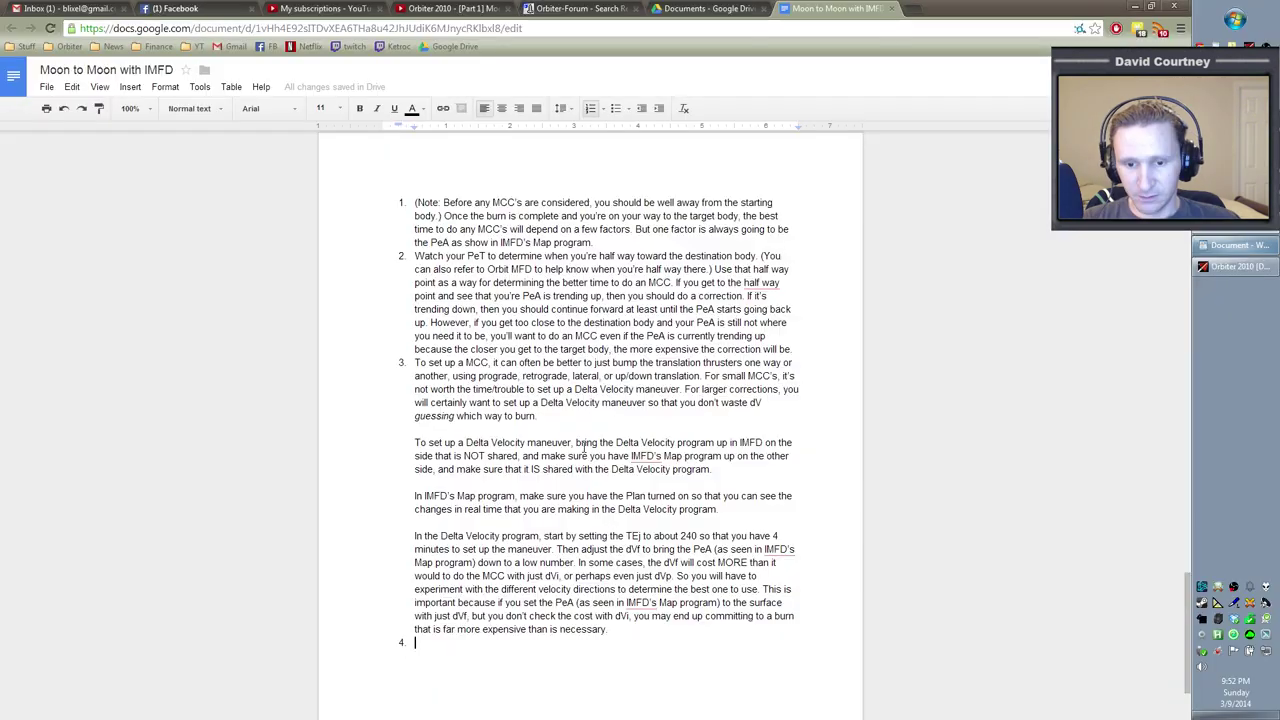
{"action": "type", "text": "Once the maneuver"}
{"action": "key", "text": "BackSpace"}
{"action": "key", "text": "BackSpace"}
{"action": "key", "text": "BackSpace"}
{"action": "key", "text": "BackSpace"}
{"action": "key", "text": "BackSpace"}
{"action": "key", "text": "BackSpace"}
{"action": "key", "text": "BackSpace"}
{"action": "key", "text": "BackSpace"}
{"action": "key", "text": "BackSpace"}
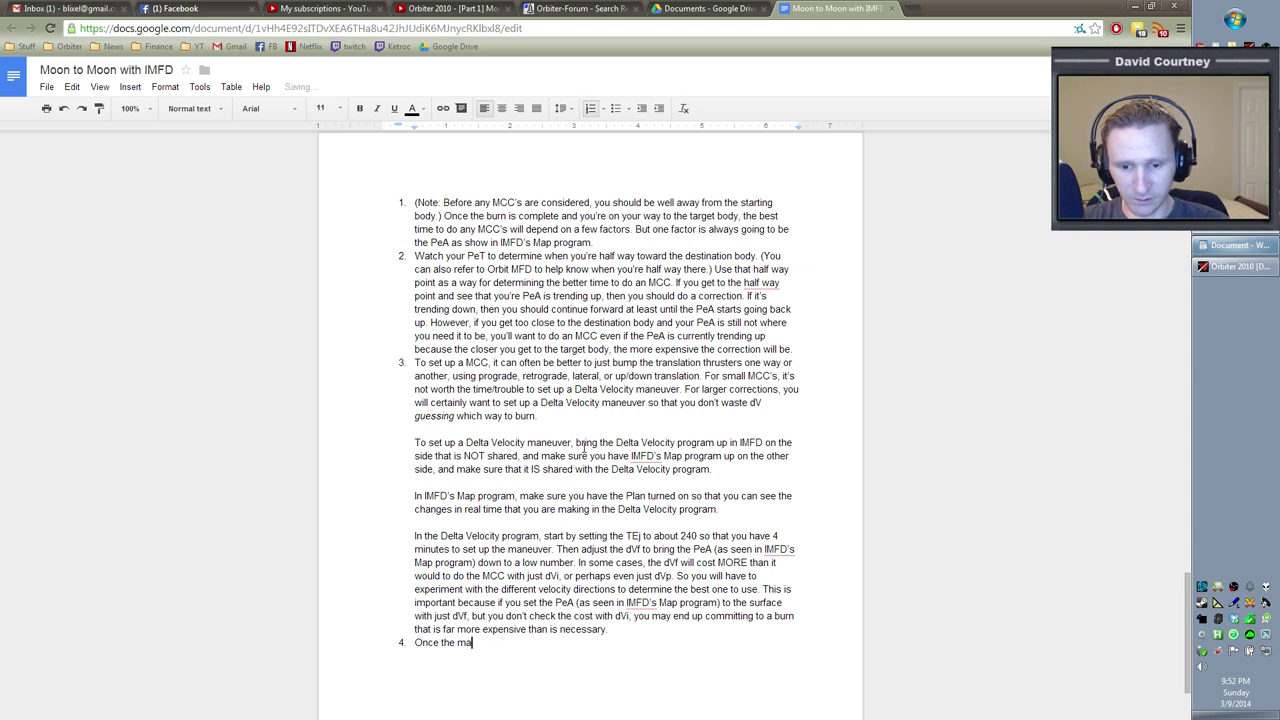
{"action": "type", "text": "Delta Velocity maneuver is set up"}
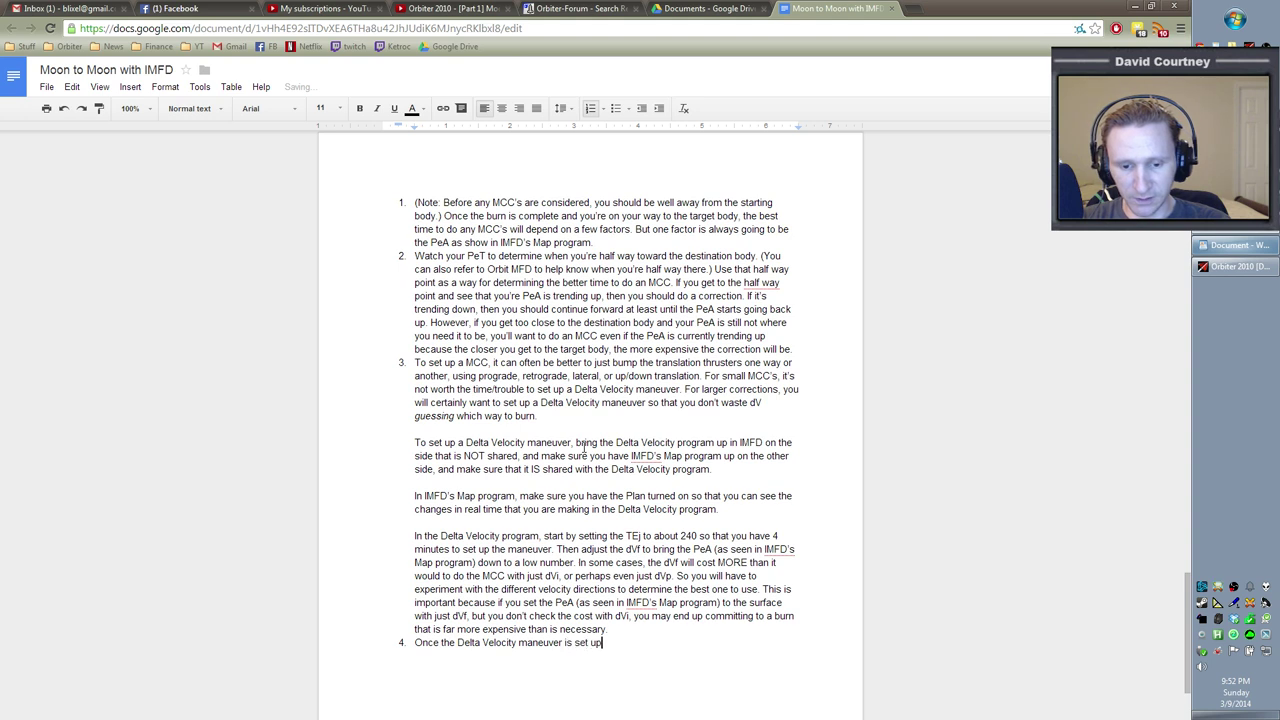
{"action": "type", "text": ", press the P"}
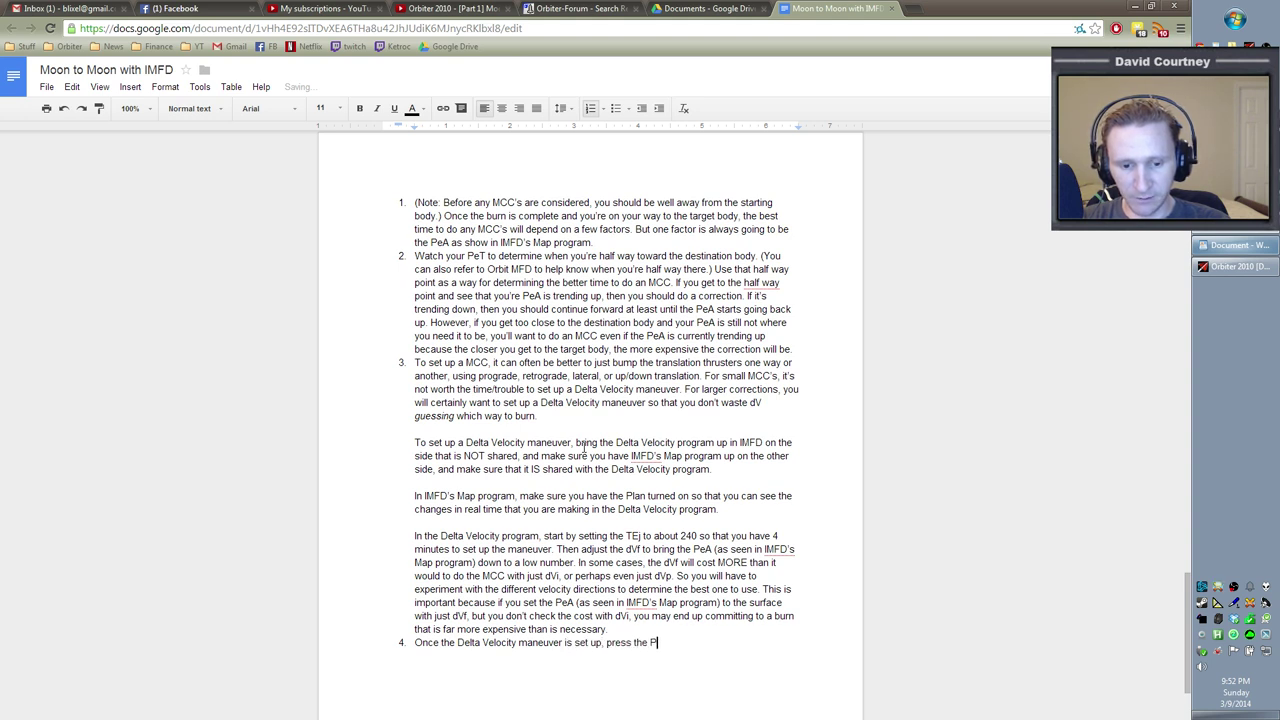
{"action": "type", "text": "G button "}
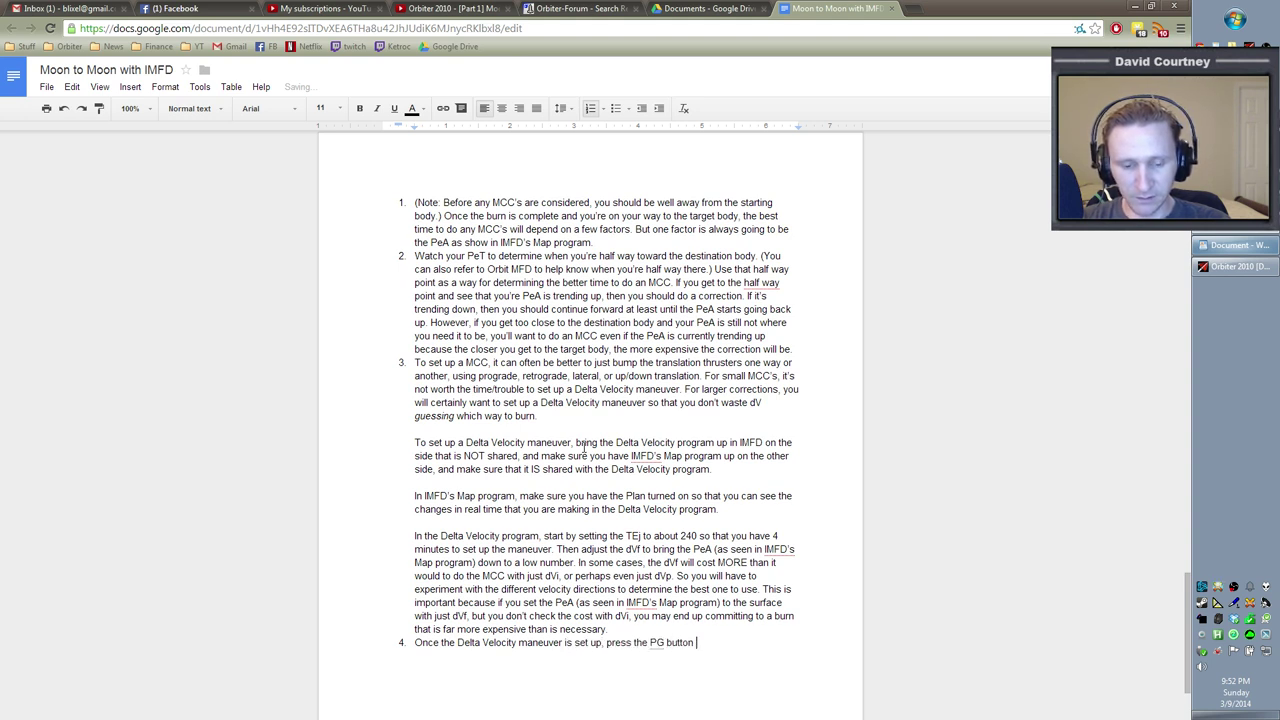
{"action": "type", "text": "to "}
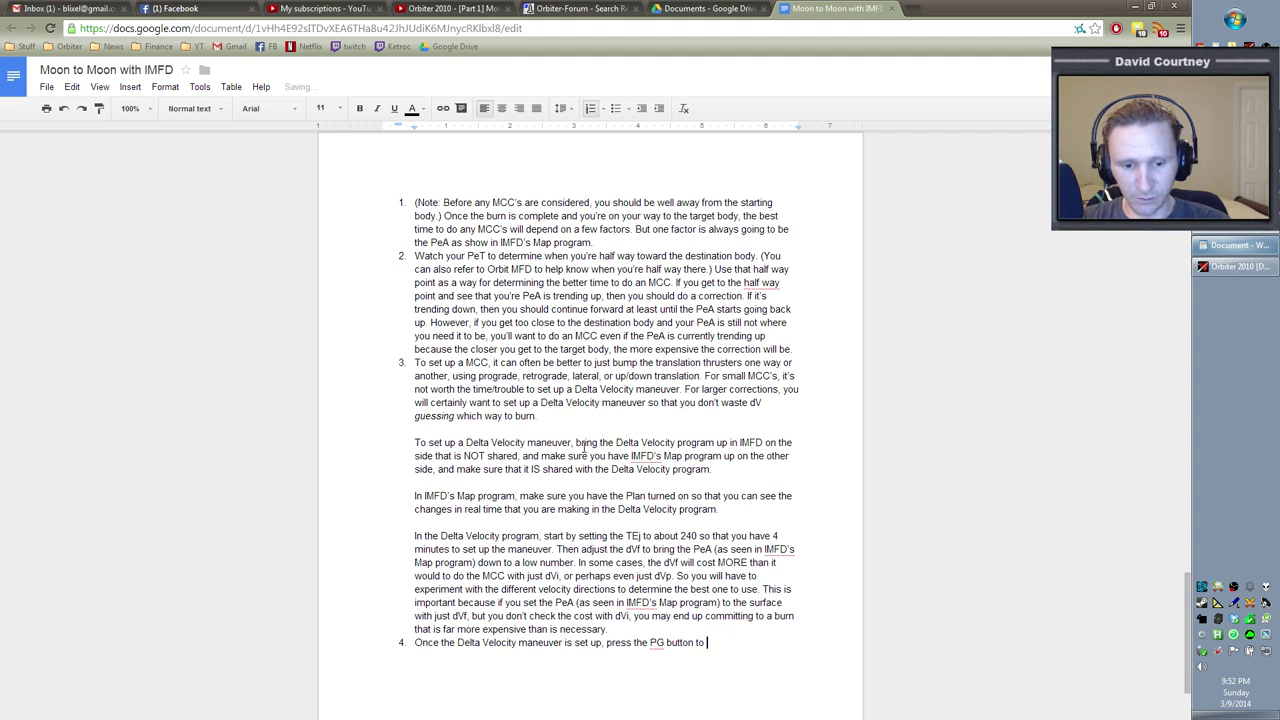
{"action": "type", "text": "get to the B"}
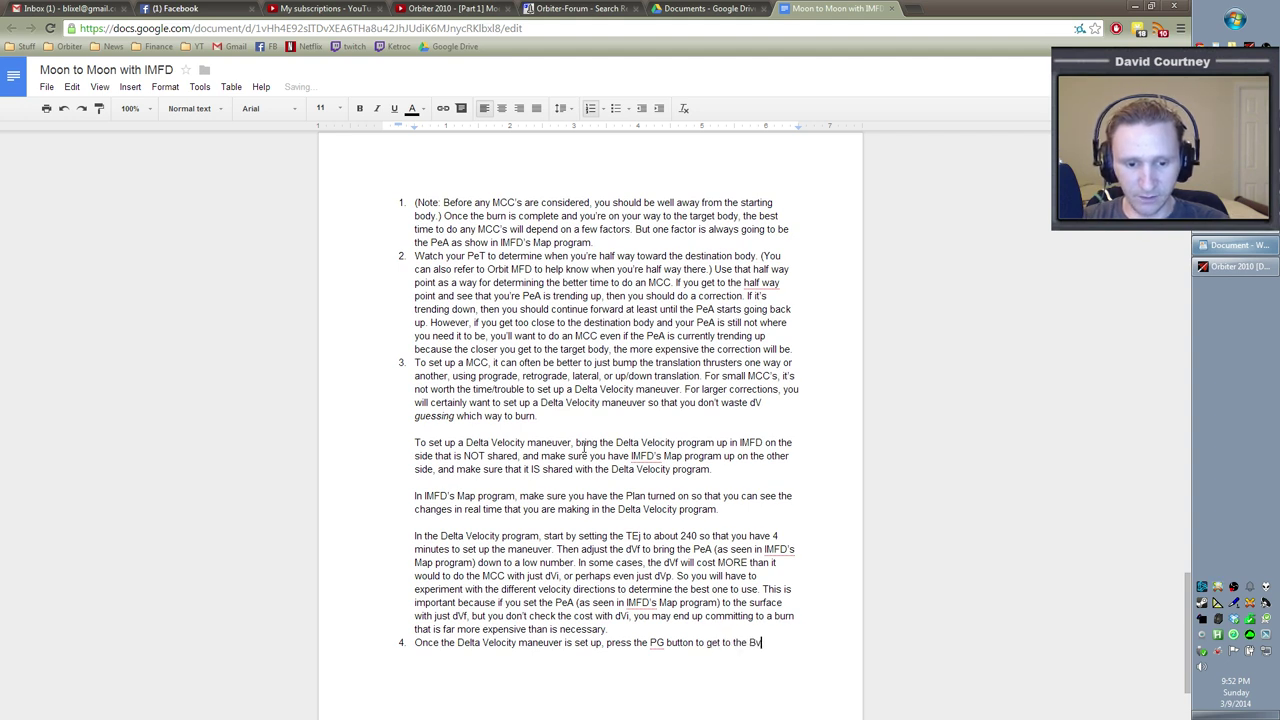
{"action": "type", "text": "V/AB page"}
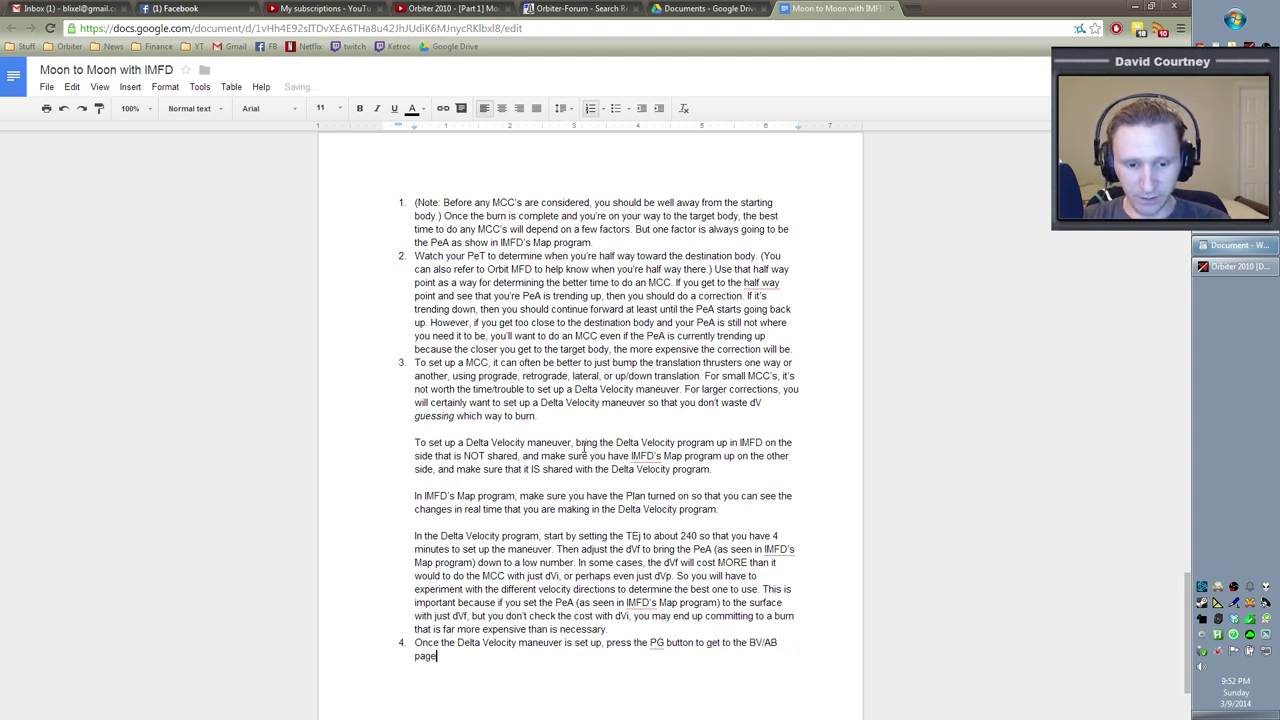
{"action": "type", "text": ", and pres "}
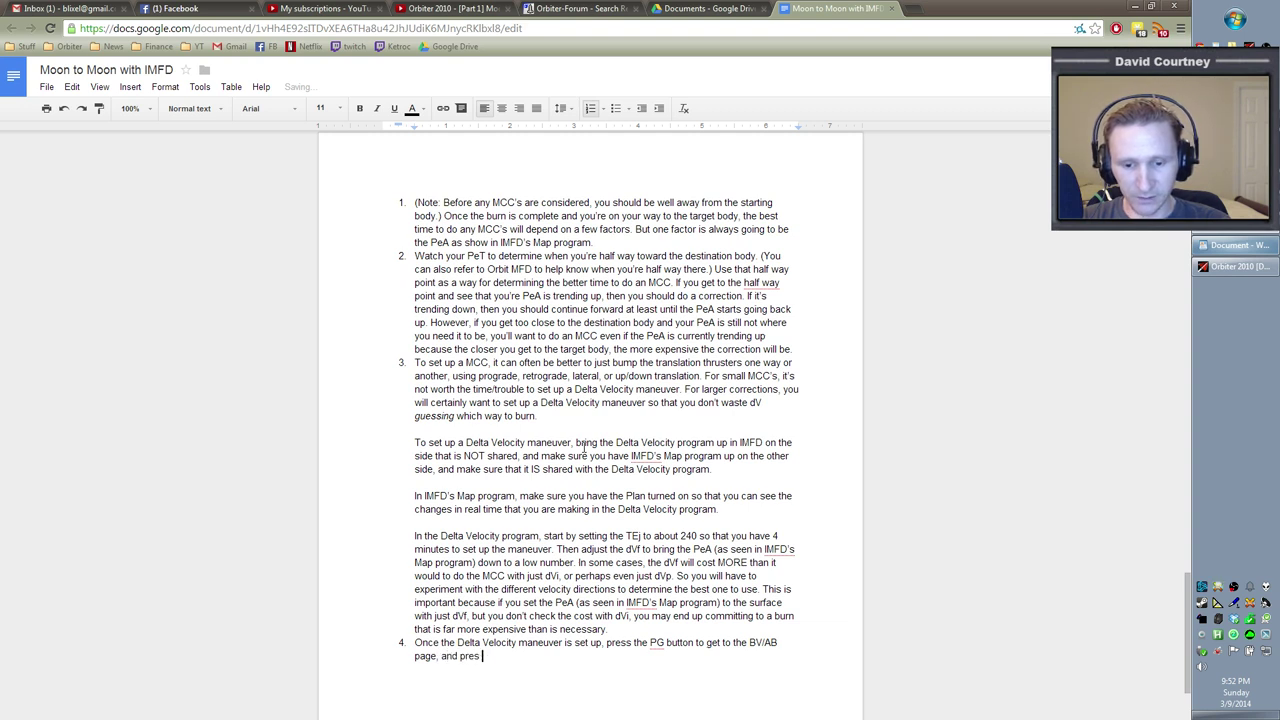
{"action": "type", "text": "s AB "}
{"action": "type", "text": "to "}
{"action": "type", "text": "t"}
{"action": "type", "text": "burn the man"}
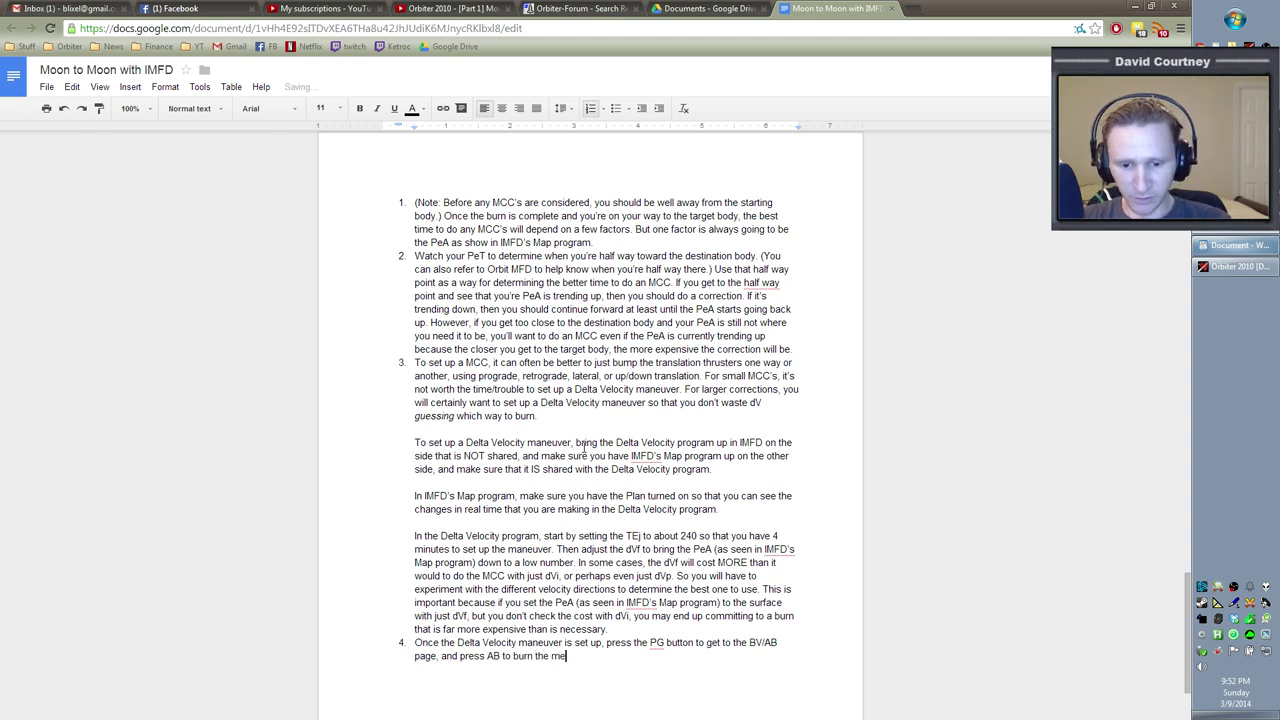
{"action": "type", "text": "uever"}
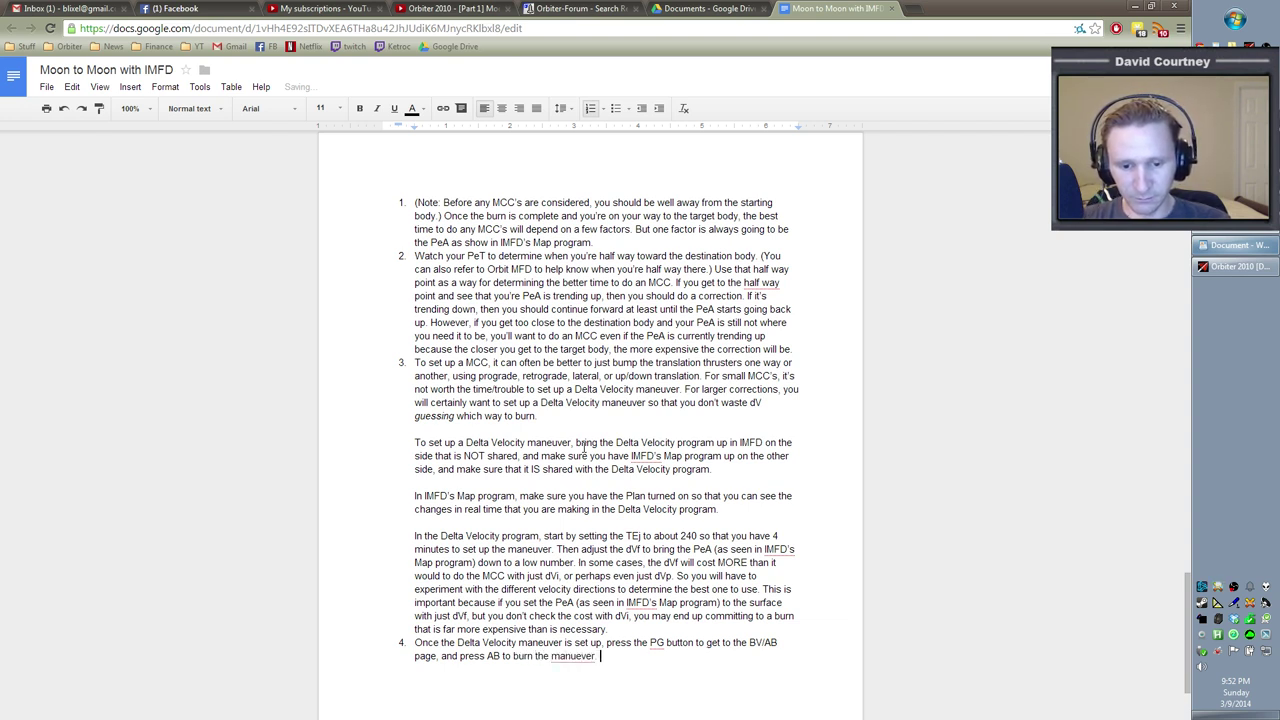
{"action": "key", "text": "BackSpace"}
{"action": "key", "text": "BackSpace"}
{"action": "key", "text": "BackSpace"}
{"action": "key", "text": "BackSpace"}
{"action": "key", "text": "BackSpace"}
{"action": "key", "text": "BackSpace"}
{"action": "key", "text": "BackSpace"}
{"action": "key", "text": "BackSpace"}
{"action": "key", "text": "BackSpace"}
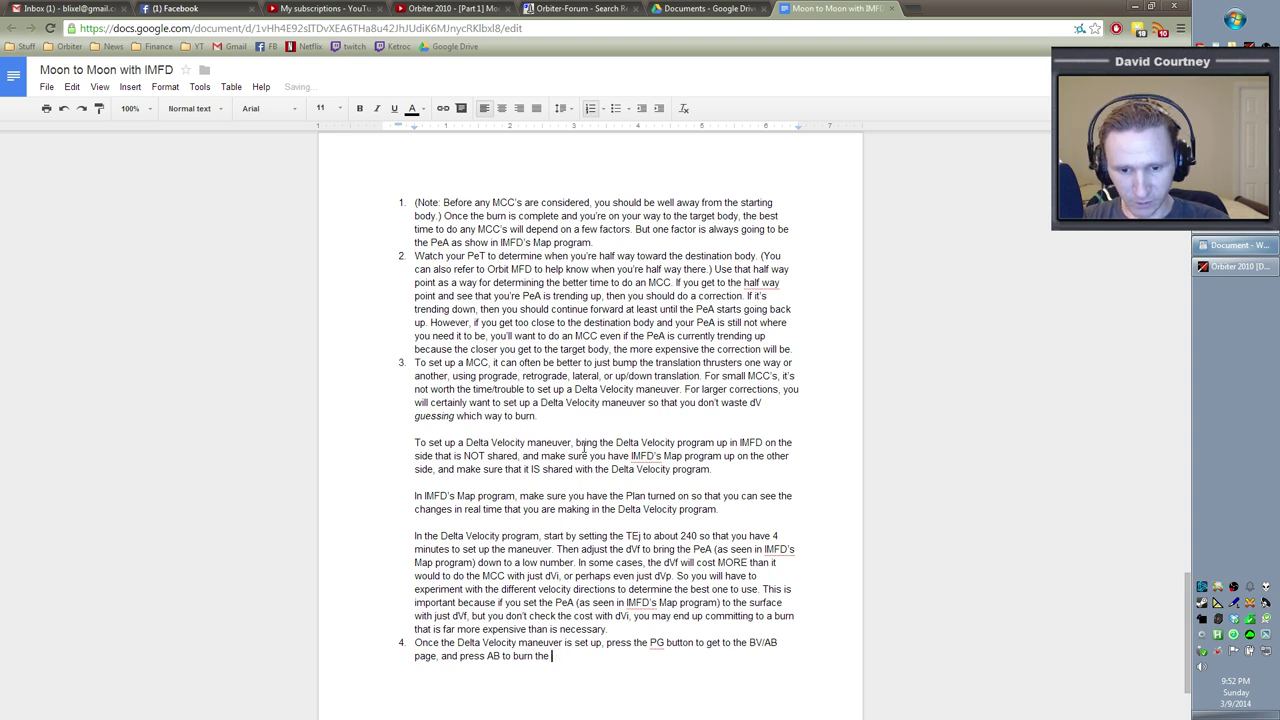
{"action": "type", "text": "maneuver"}
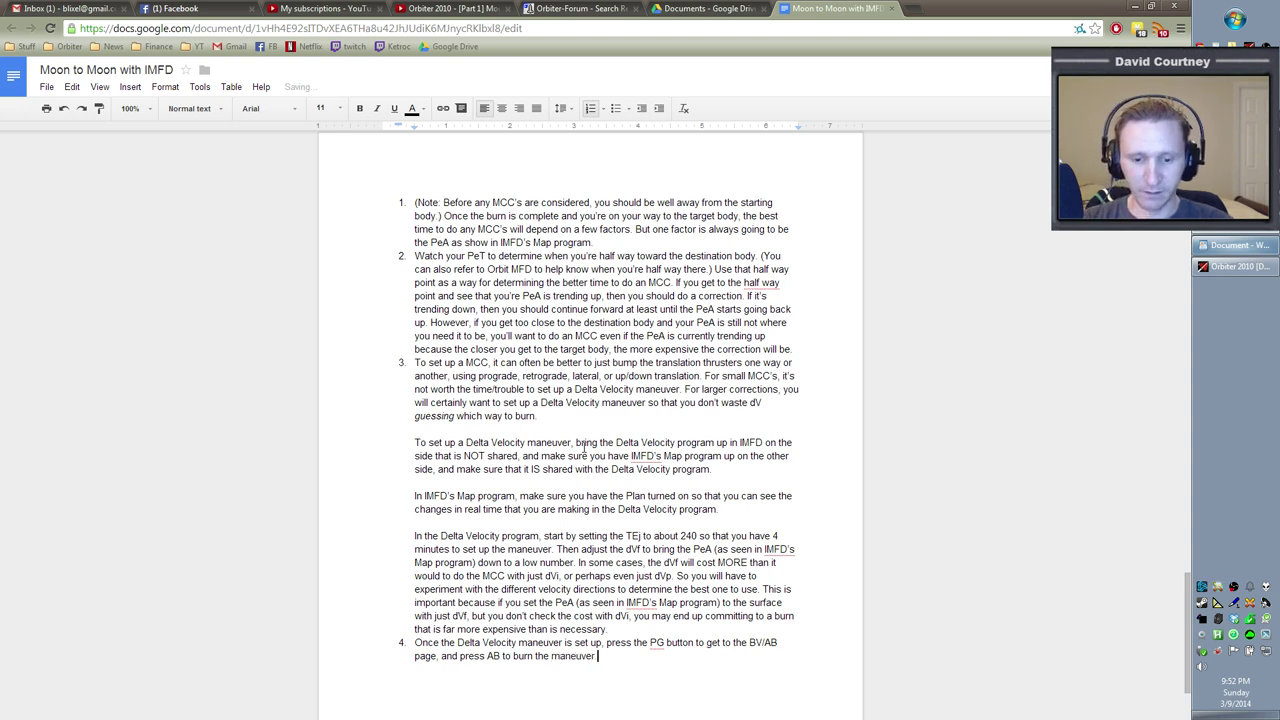
{"action": "key", "text": "alt+Tab"}
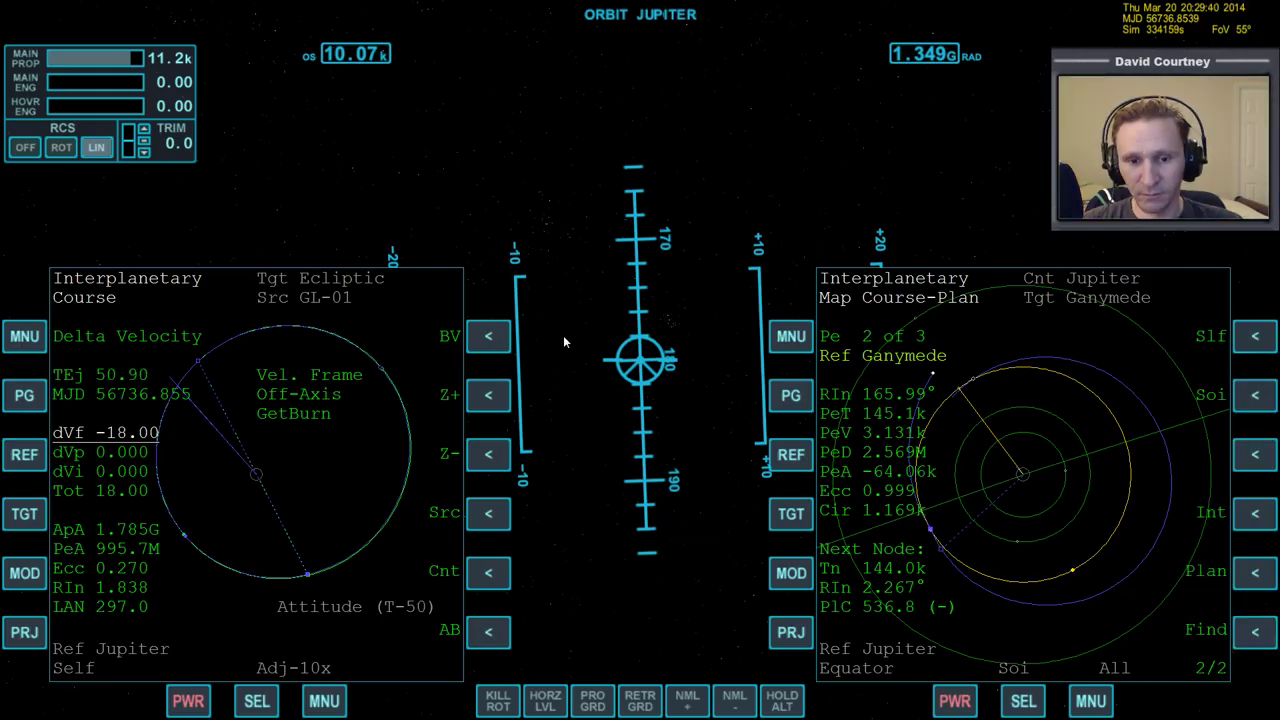
Warp time briefly, then disable the Plan on the right IMFD Map page for the -18 dVf burn
{"action": "key", "text": "t"}
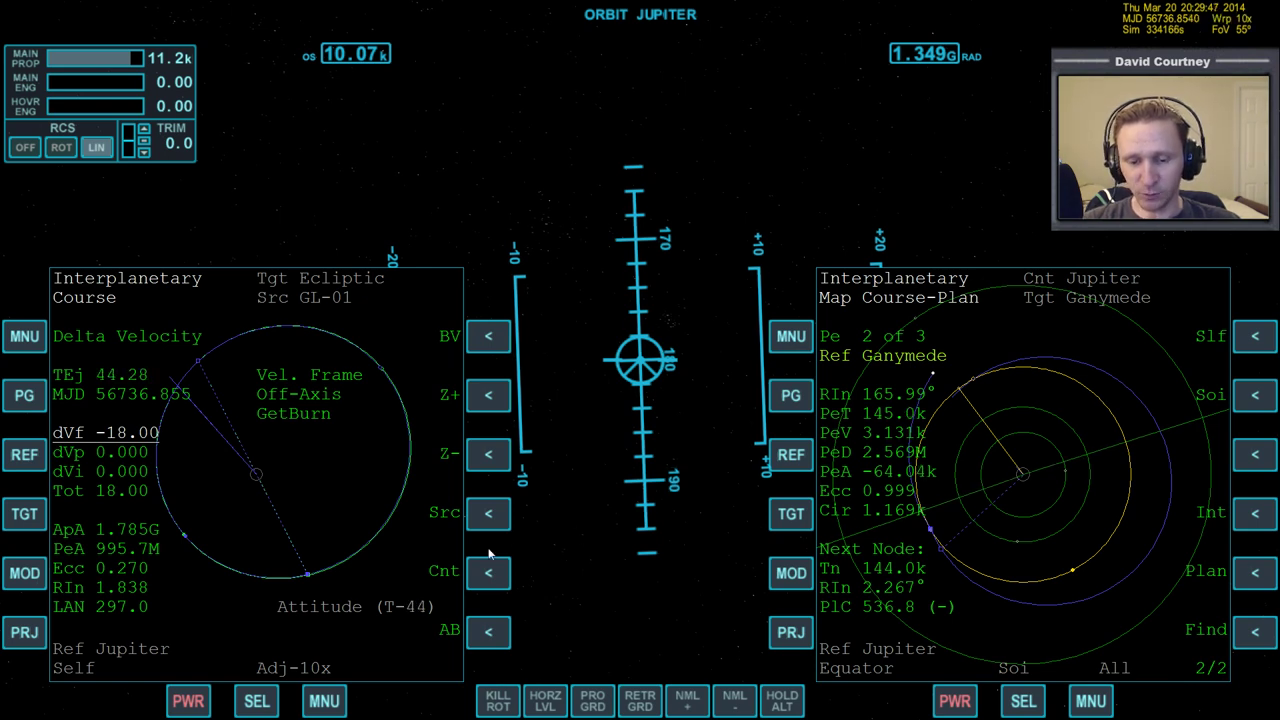
{"action": "key", "text": "r"}
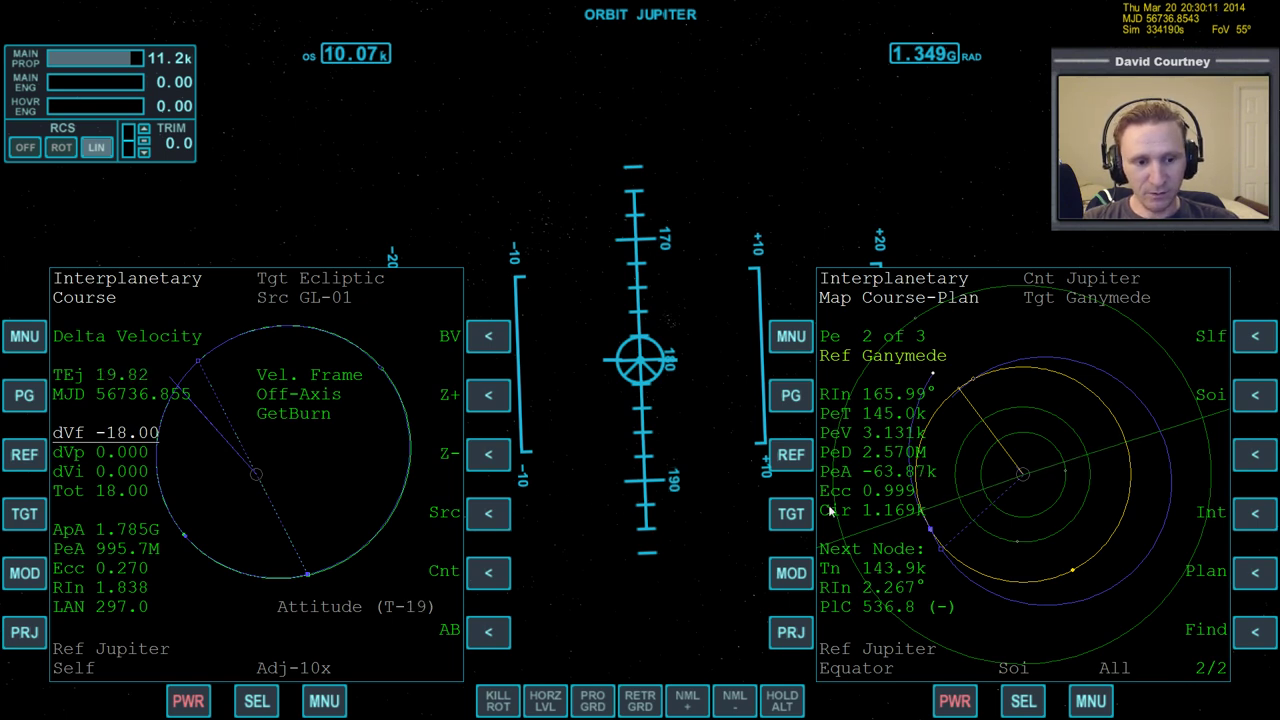
{"action": "left_click", "coordinate": [1256, 575]}
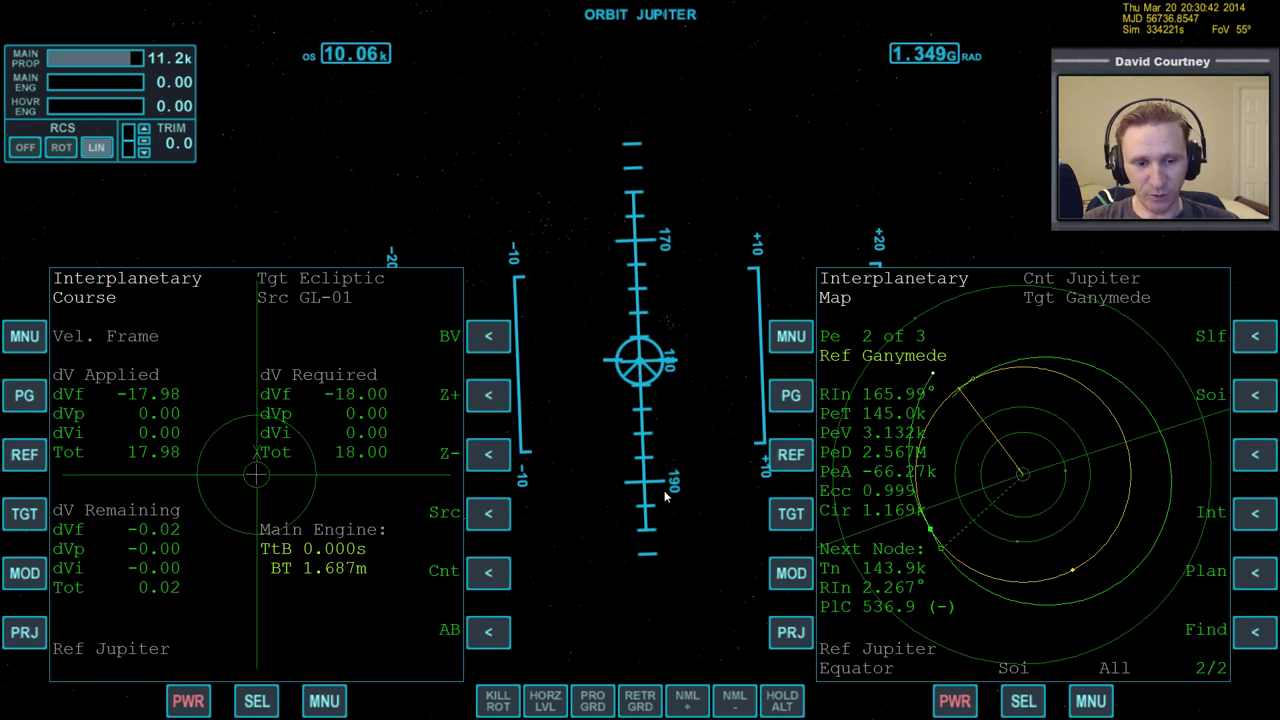
Copy item 11 about shutting off the Plan and paste it as step 5 after step 4
{"action": "key", "text": "alt+Tab"}
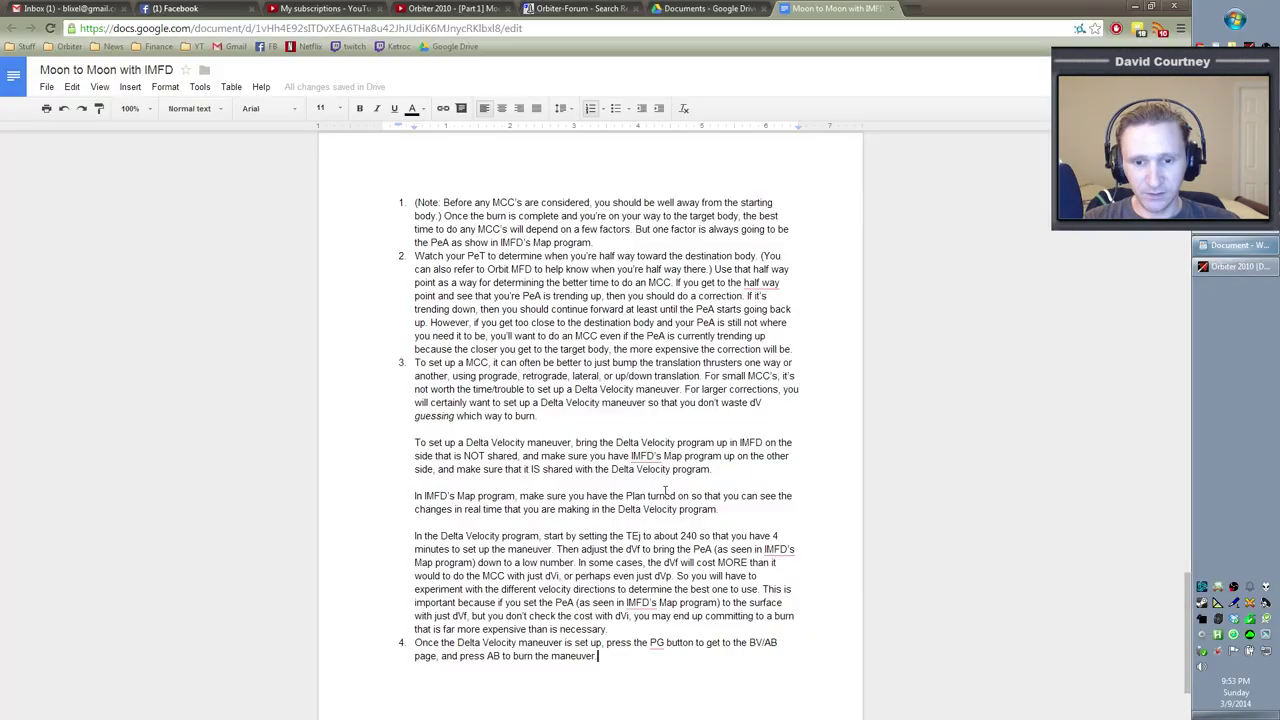
{"action": "scroll", "coordinate": [824, 521], "scroll_direction": "up", "scroll_amount": 5}
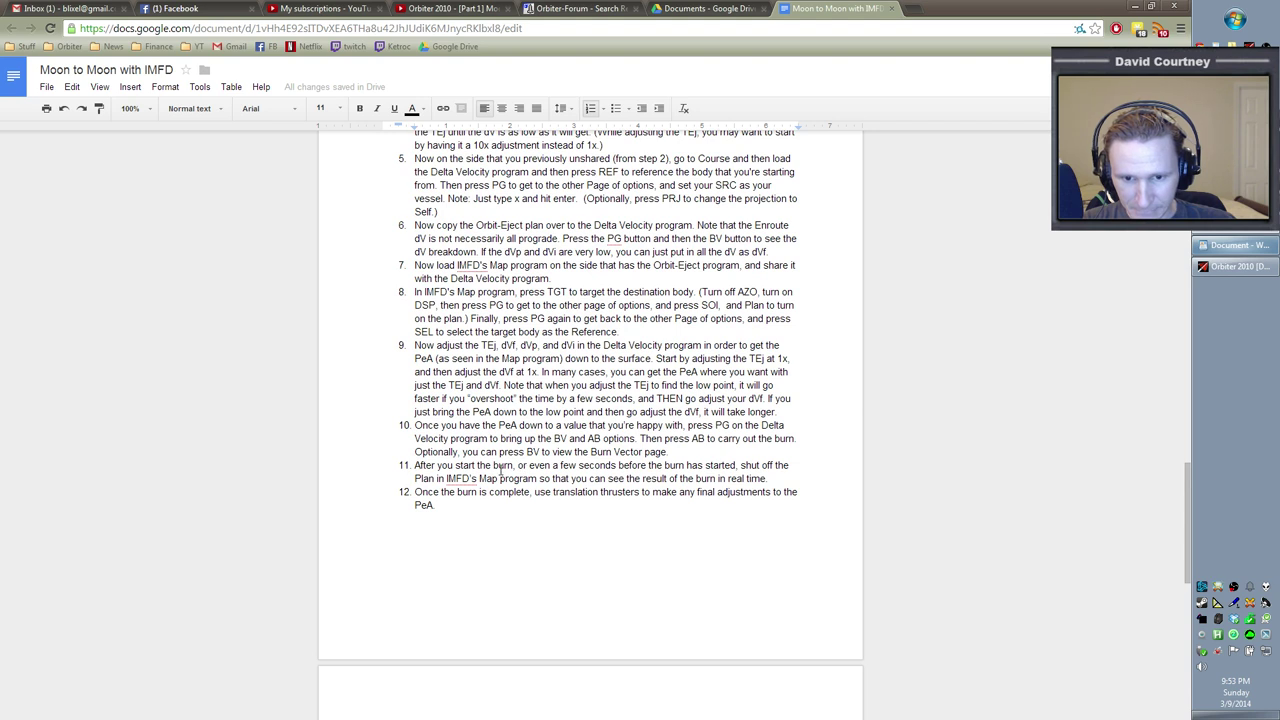
{"action": "left_click_drag", "start_coordinate": [415, 466], "coordinate": [790, 474]}
{"action": "key", "text": "ctrl+c"}
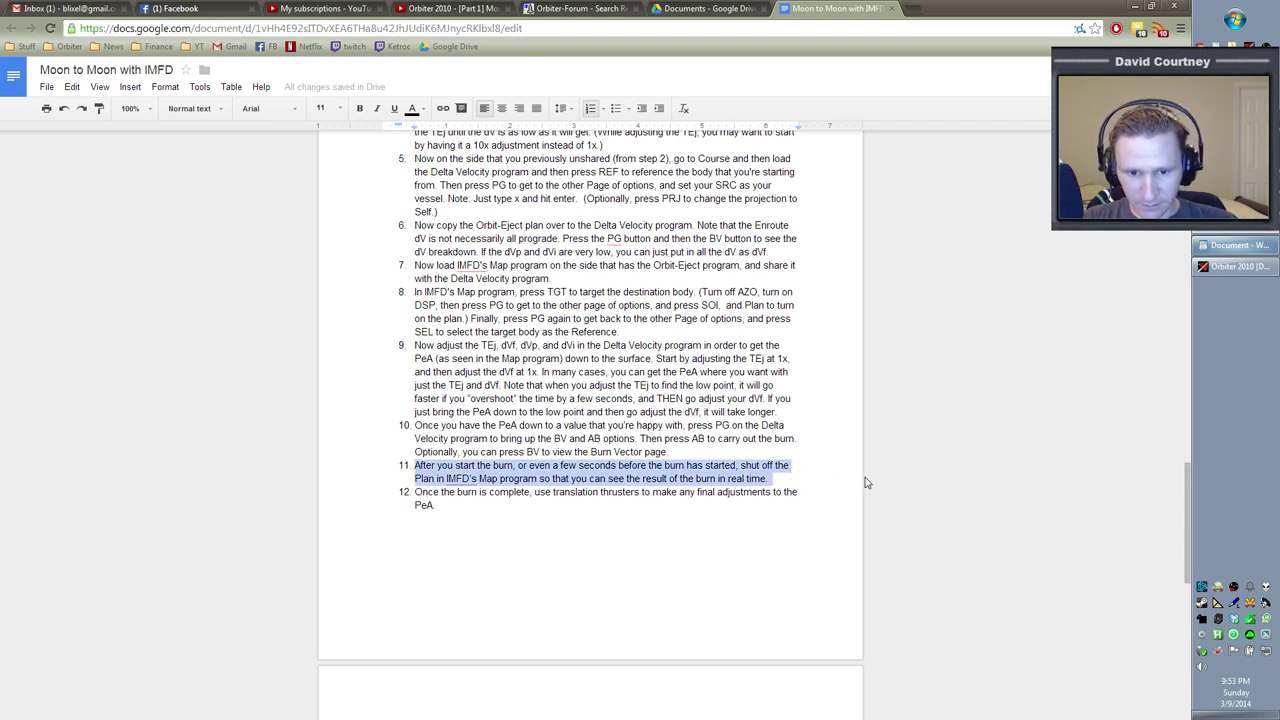
{"action": "scroll", "coordinate": [834, 500], "scroll_direction": "down", "scroll_amount": 7}
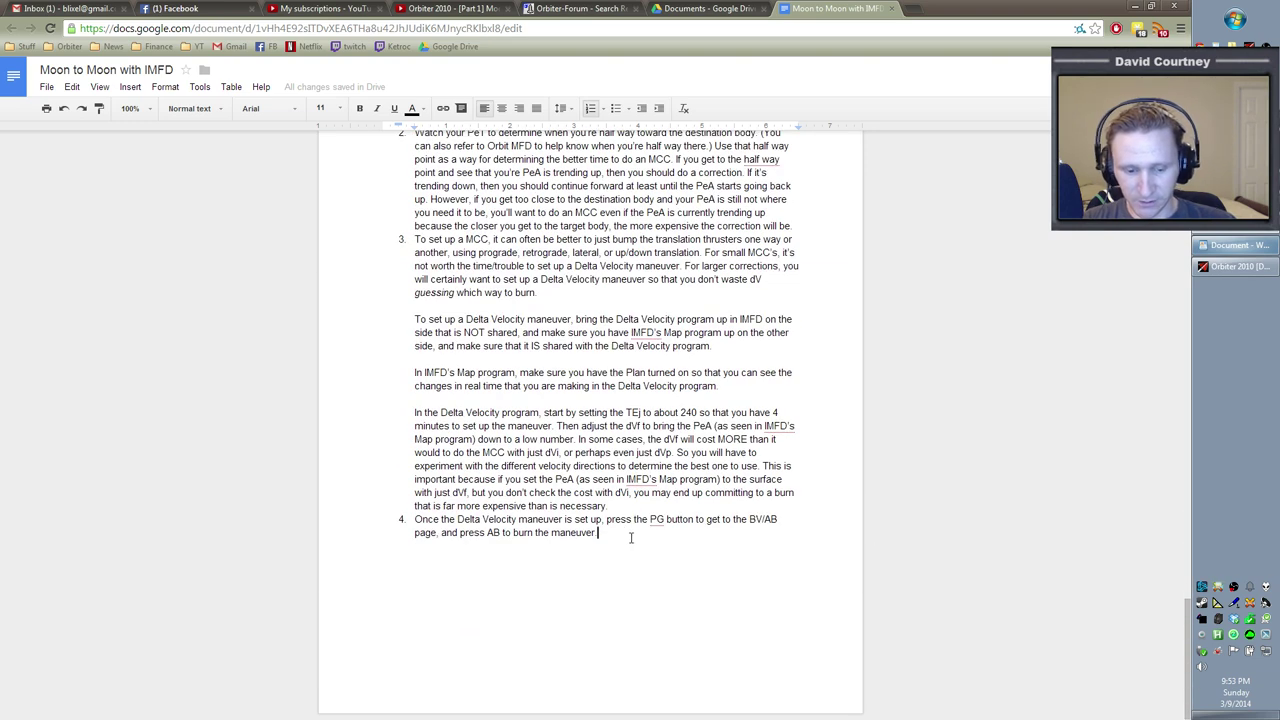
{"action": "left_click", "coordinate": [626, 539]}
{"action": "key", "text": "Return"}
{"action": "key", "text": "ctrl+v"}
{"action": "key", "text": "Return"}
{"action": "key", "text": "Return"}
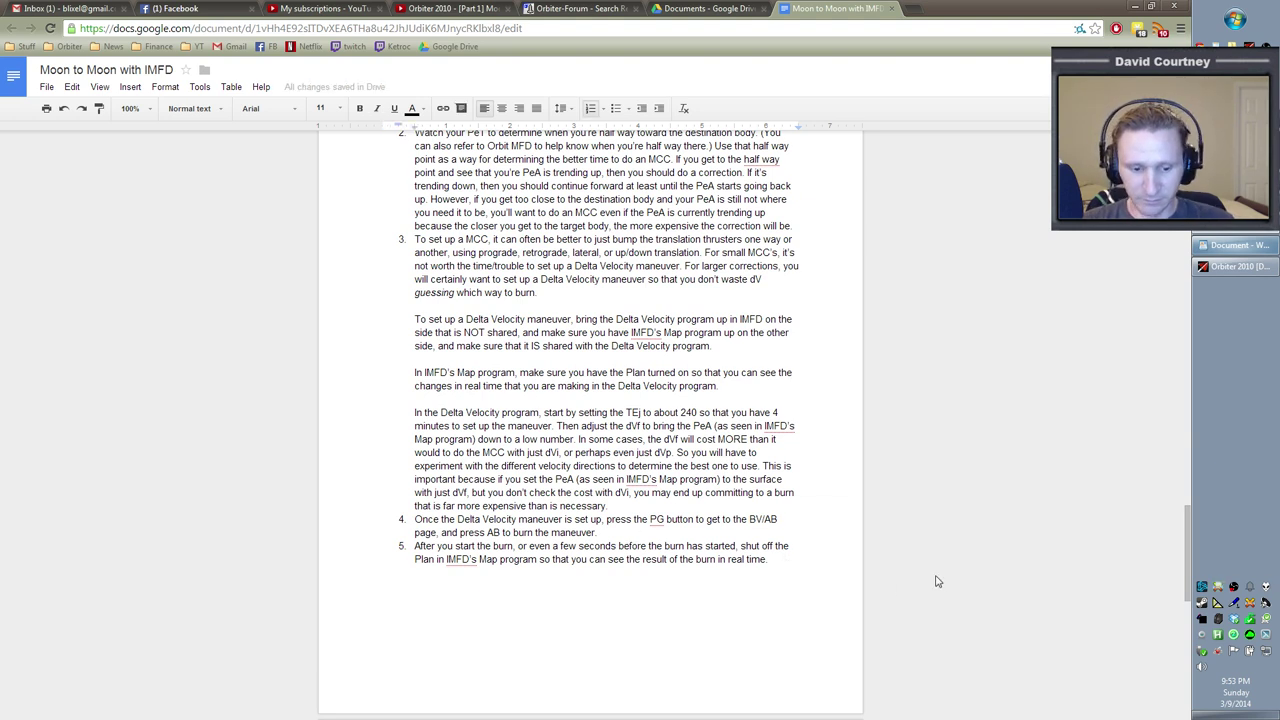
{"action": "key", "text": "alt+Tab"}
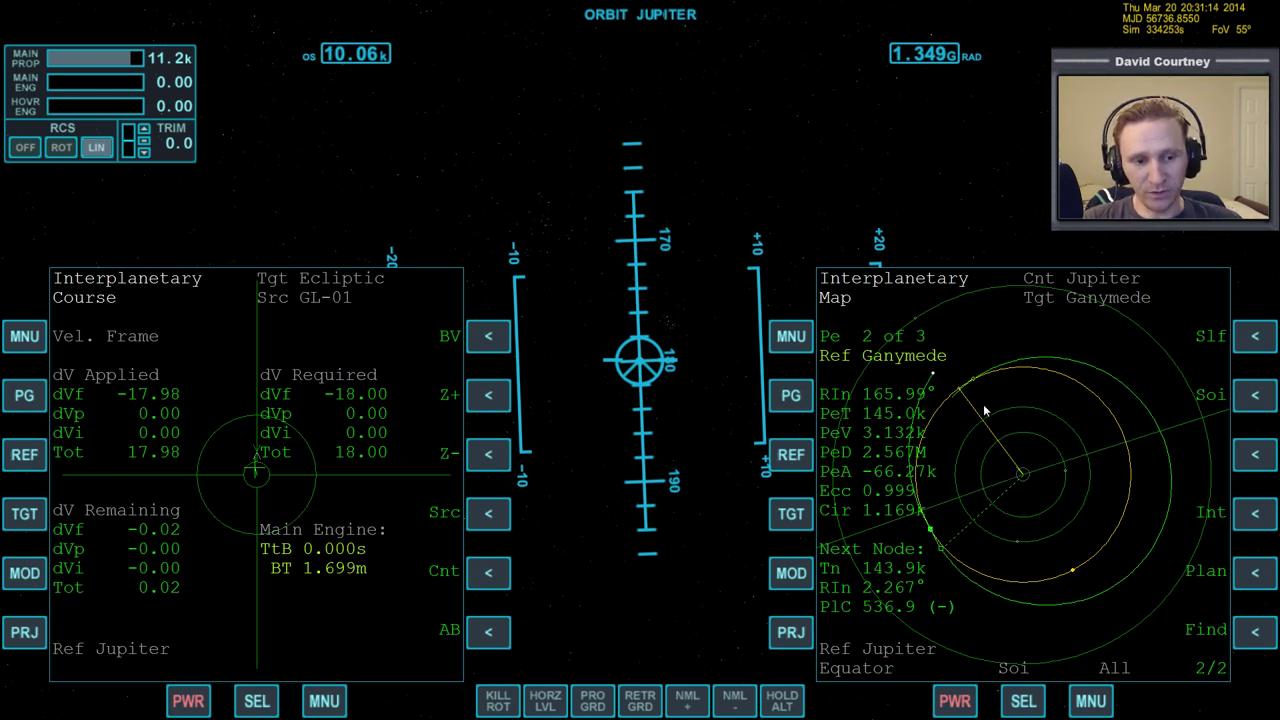
Switch the left MFD to Orbit mode, showing Ganymede-relative elements with PeA 25.33M
{"action": "left_click", "coordinate": [275, 702]}
{"action": "left_click", "coordinate": [40, 343]}
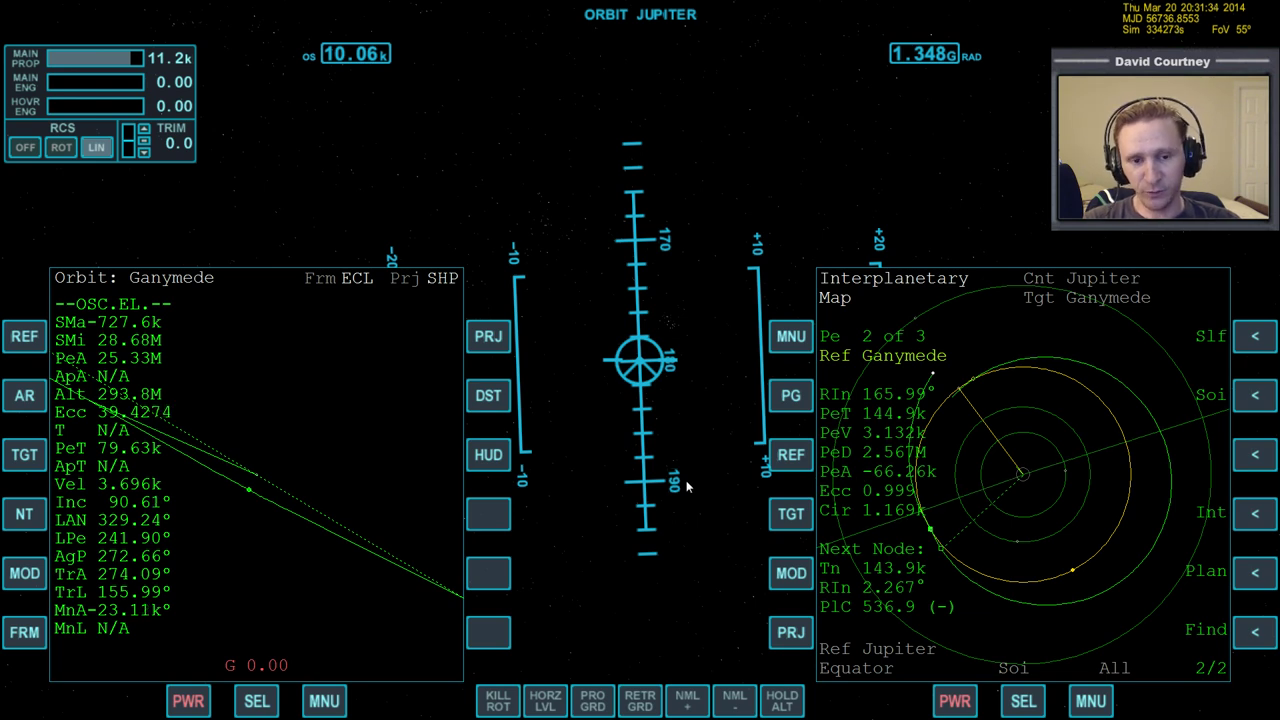
{"action": "key", "text": "alt+Tab"}
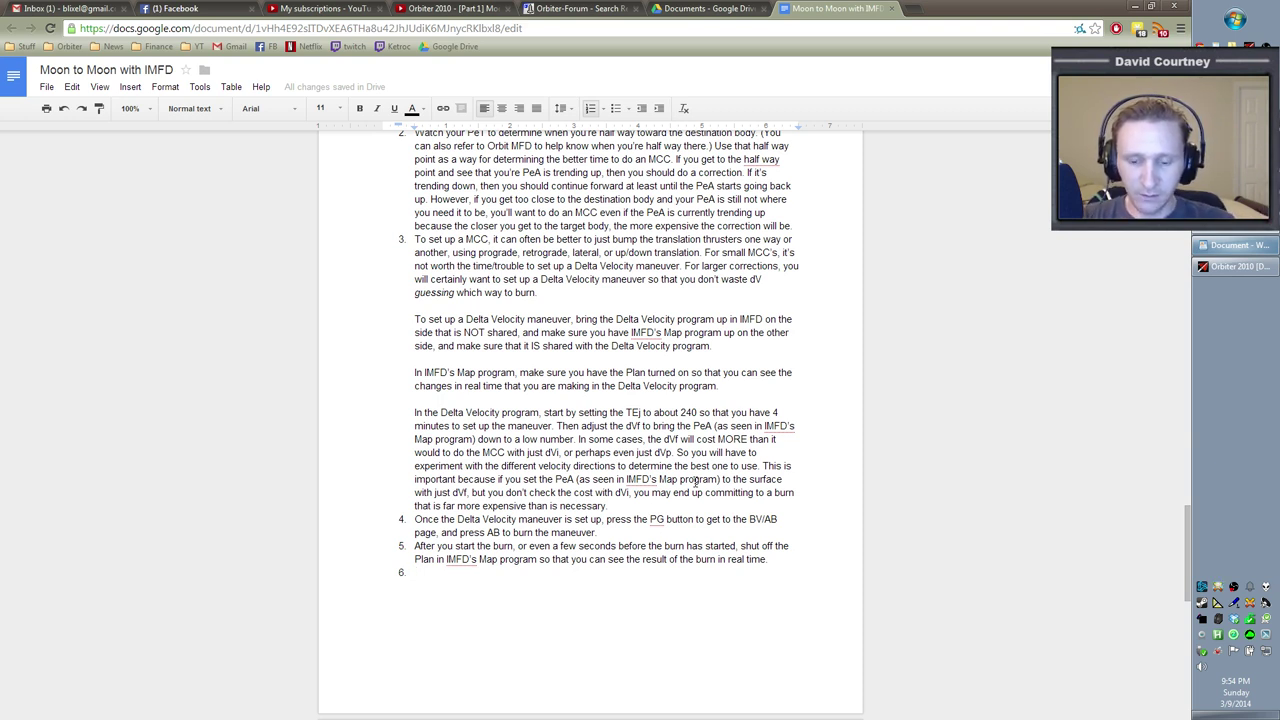
Finish note 6 with 'Perform any additional MCC's as necessary', start item 7, and return to Orbiter
{"action": "type", "text": "All subsequent "}
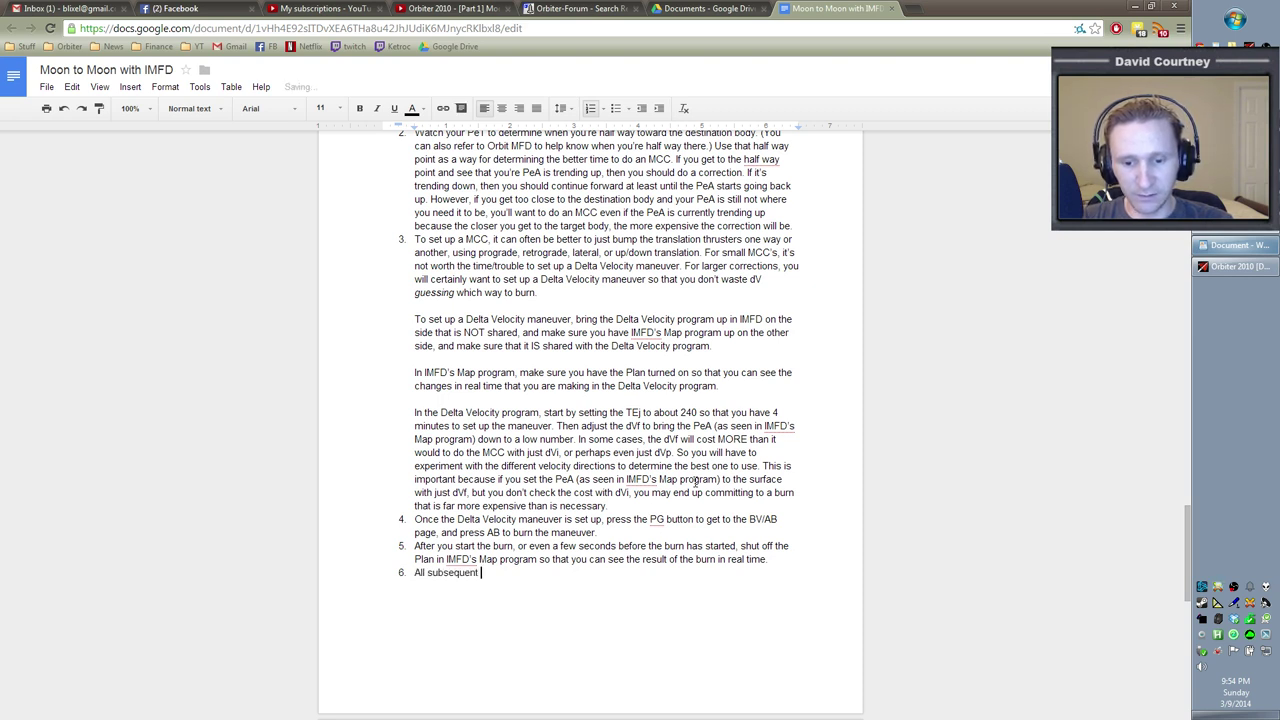
{"action": "type", "text": "MCC's will be "}
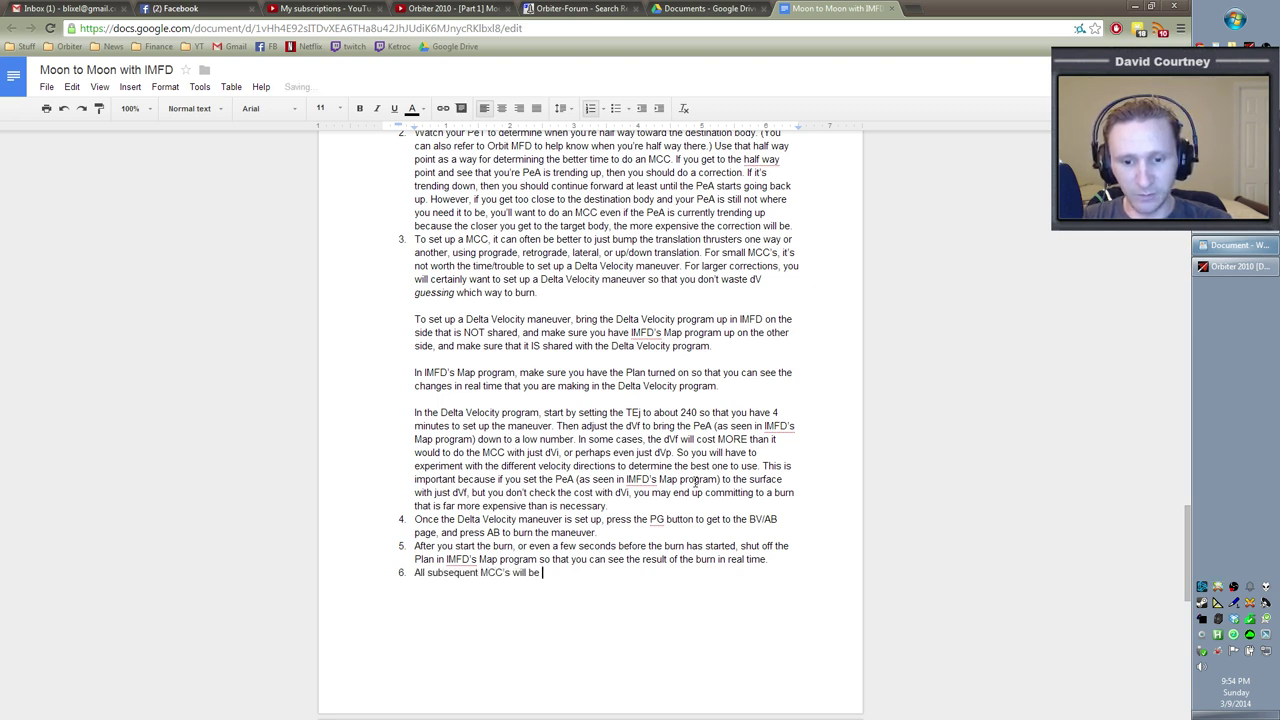
{"action": "type", "text": "determined by the "}
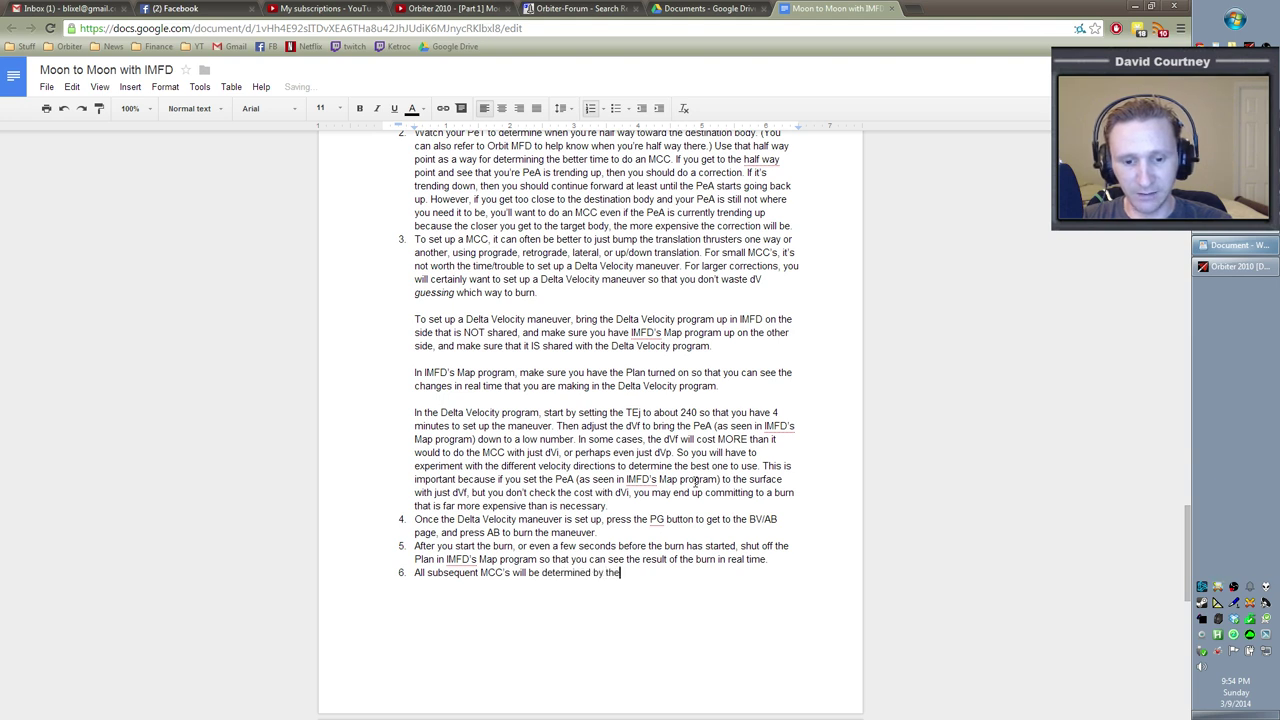
{"action": "type", "text": "P"}
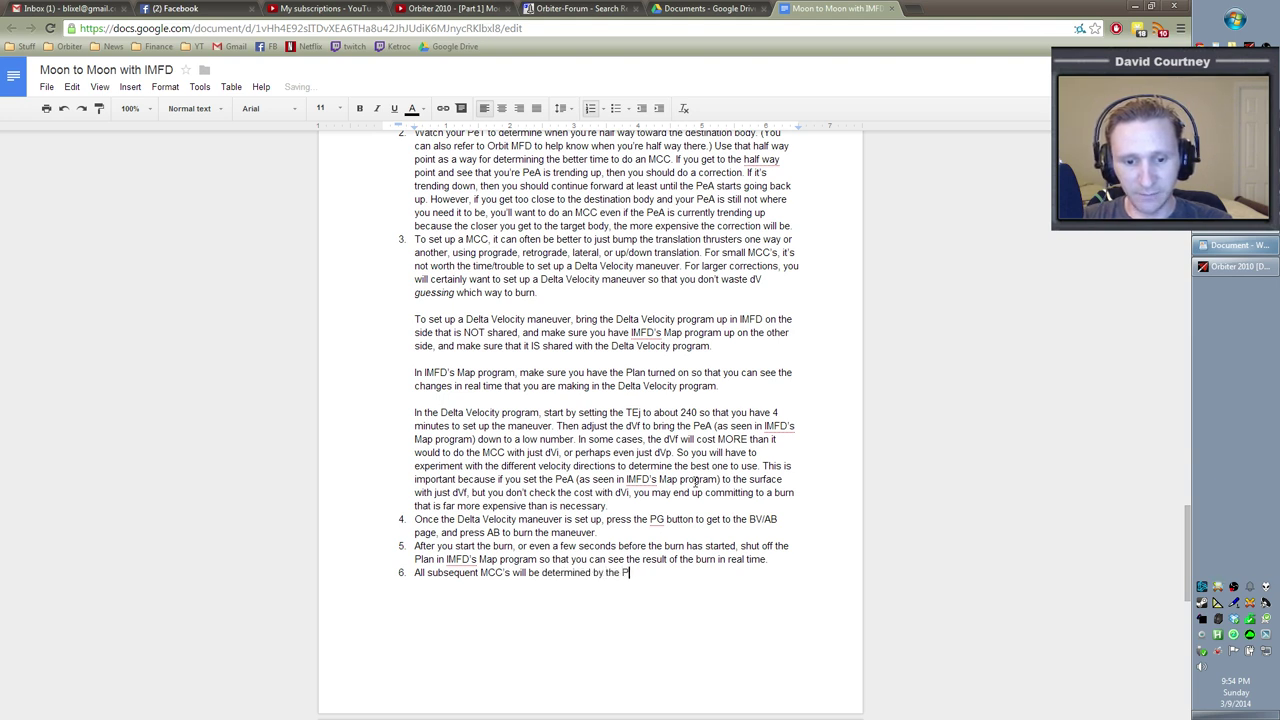
{"action": "type", "text": "eT and PeA values as seen"}
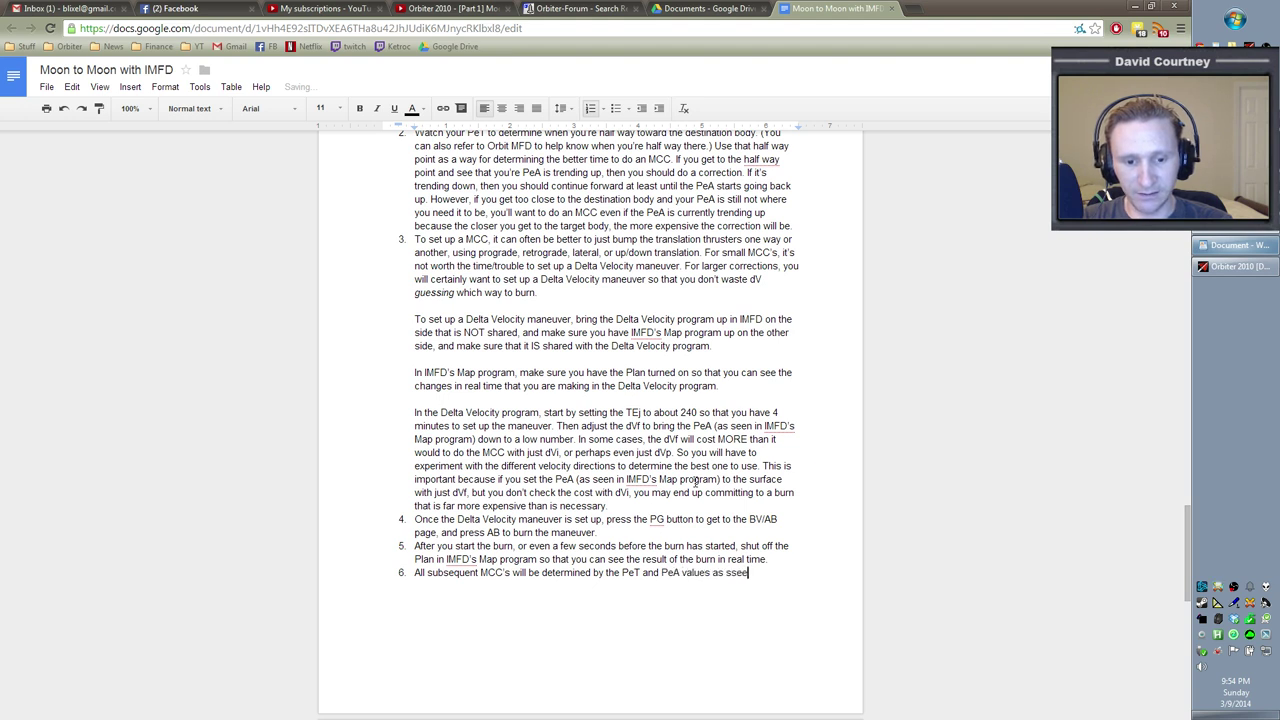
{"action": "type", "text": " in IMFDD"}
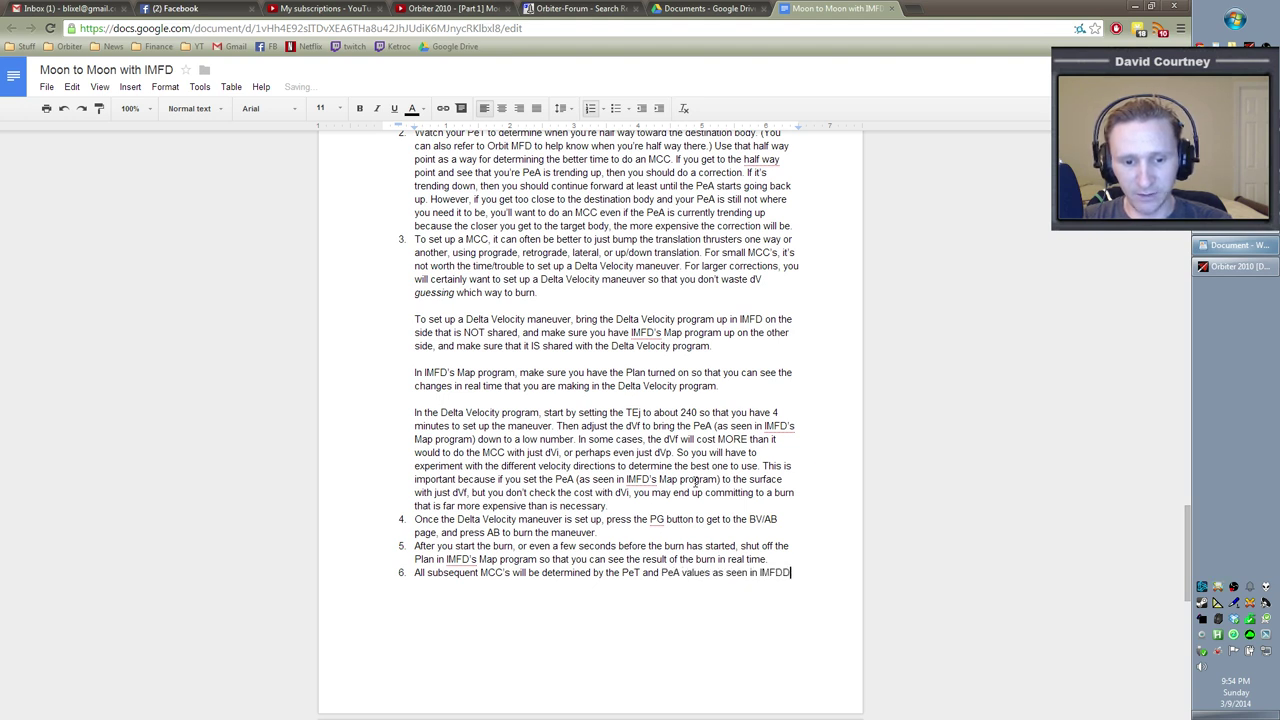
{"action": "type", "text": "s Map program"}
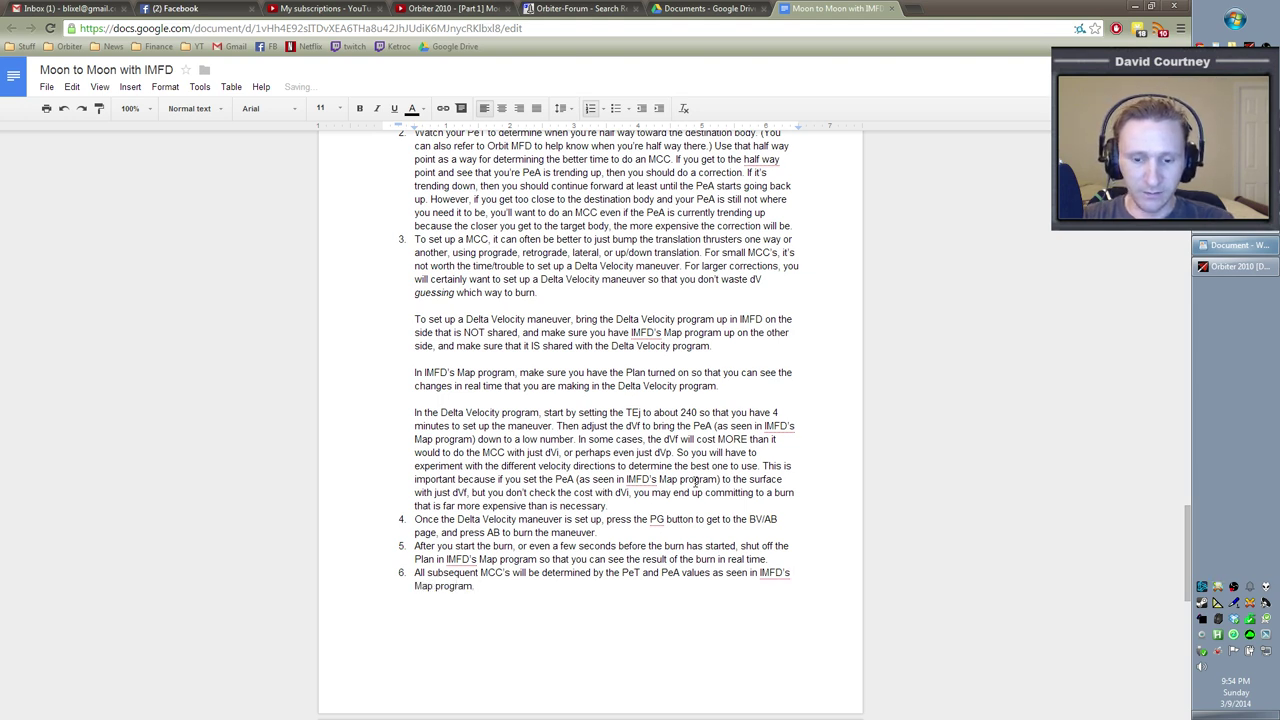
{"action": "type", "text": ". G"}
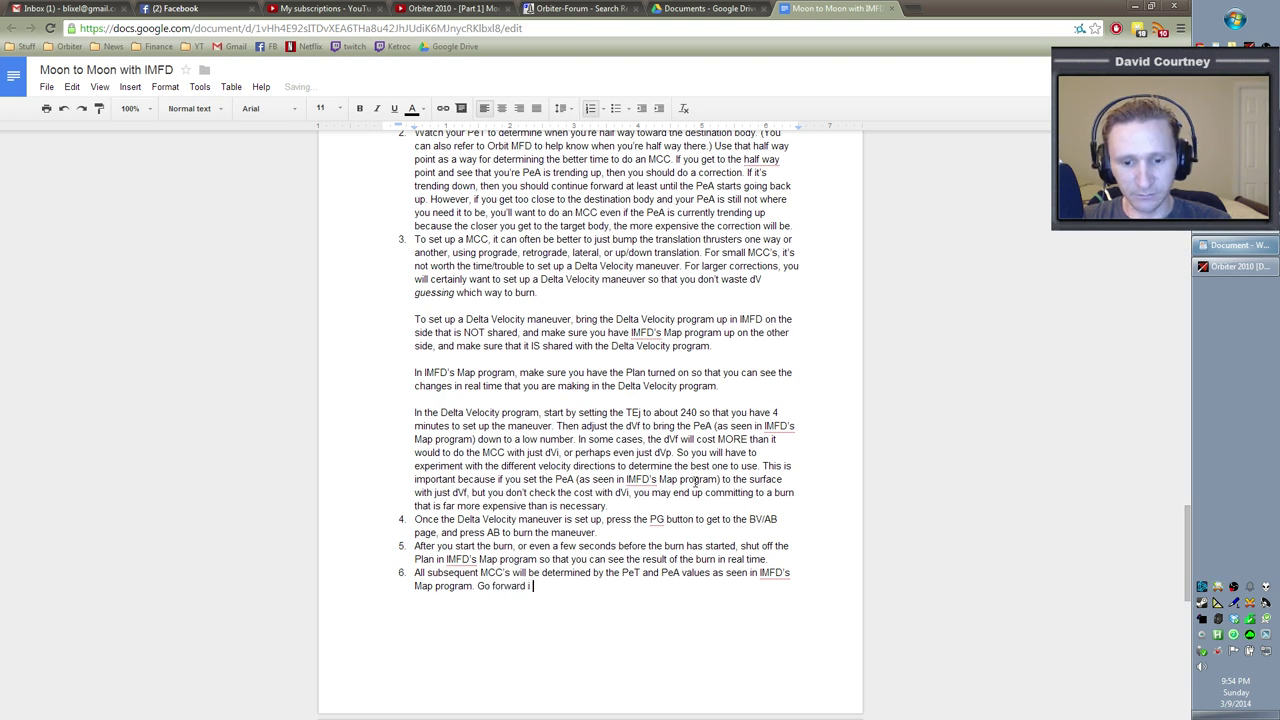
{"action": "type", "text": "o forward time until the PeT value is half as much, a"}
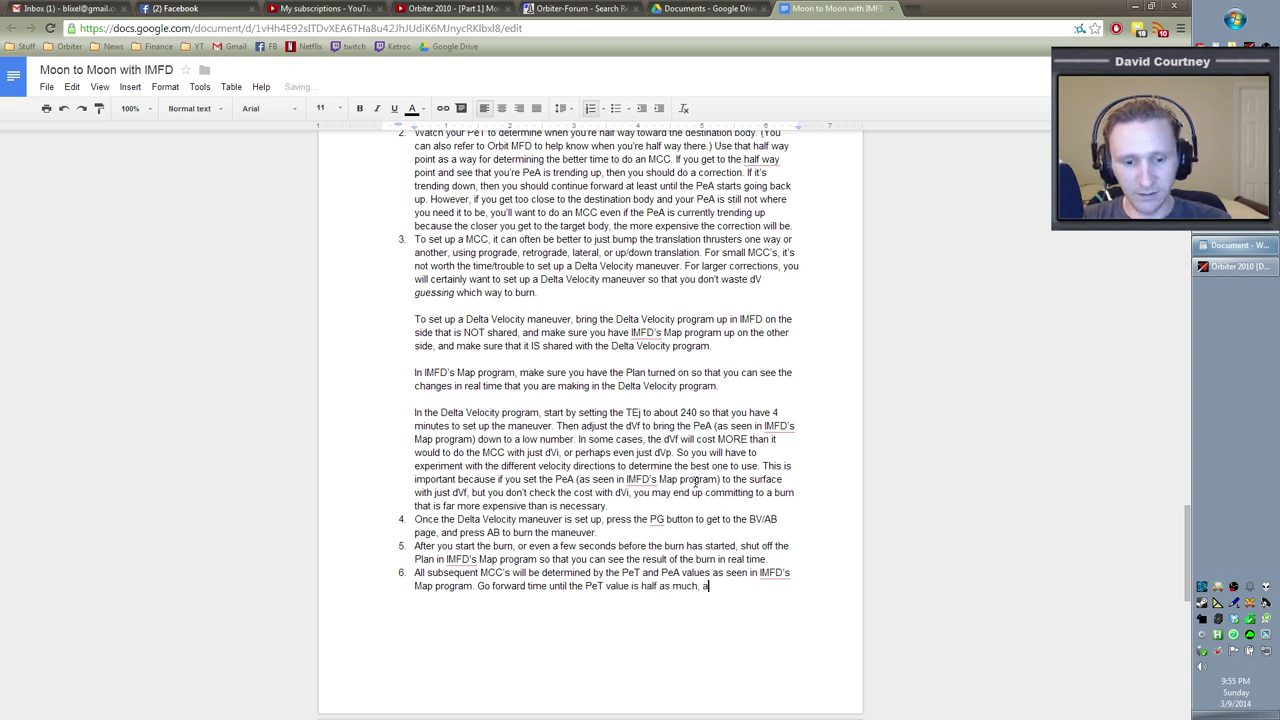
{"action": "type", "text": "nd keep an i"}
{"action": "type", "text": "ye on the PeA value."}
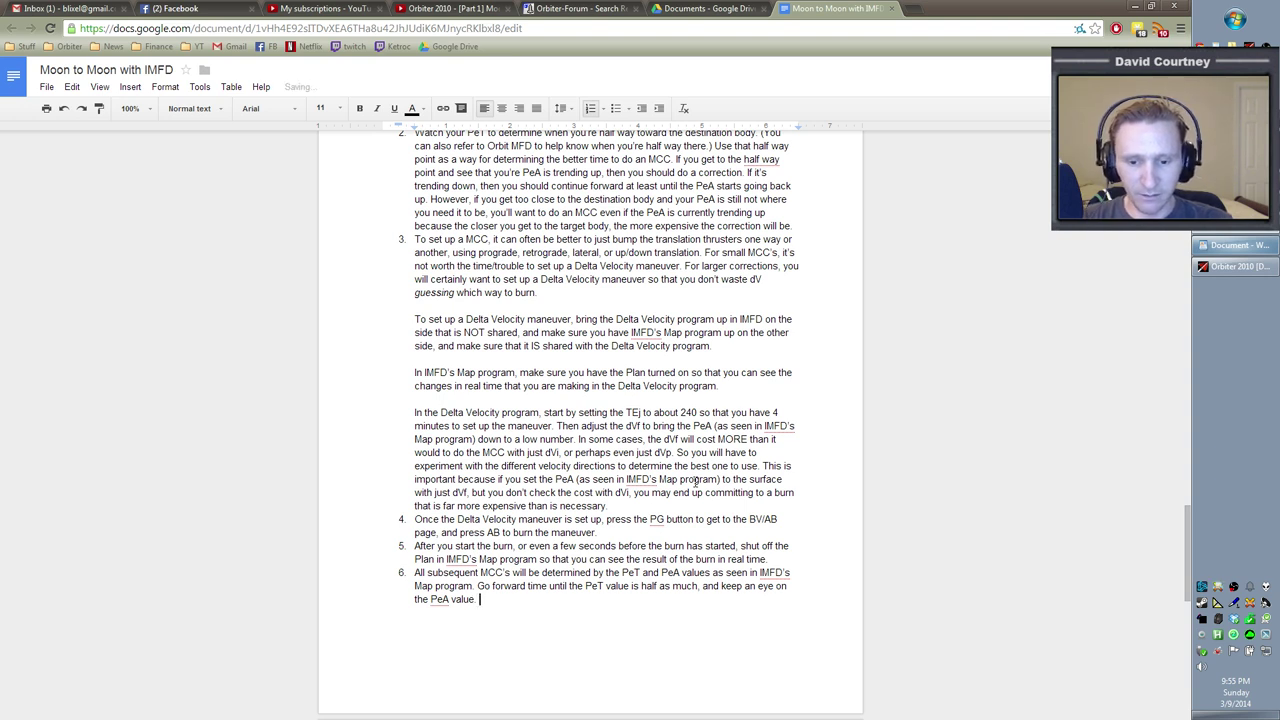
{"action": "type", "text": "Performed"}
{"action": "key", "text": "BackSpace"}
{"action": "key", "text": "BackSpace"}
{"action": "key", "text": "BackSpace"}
{"action": "type", "text": "any additiona"}
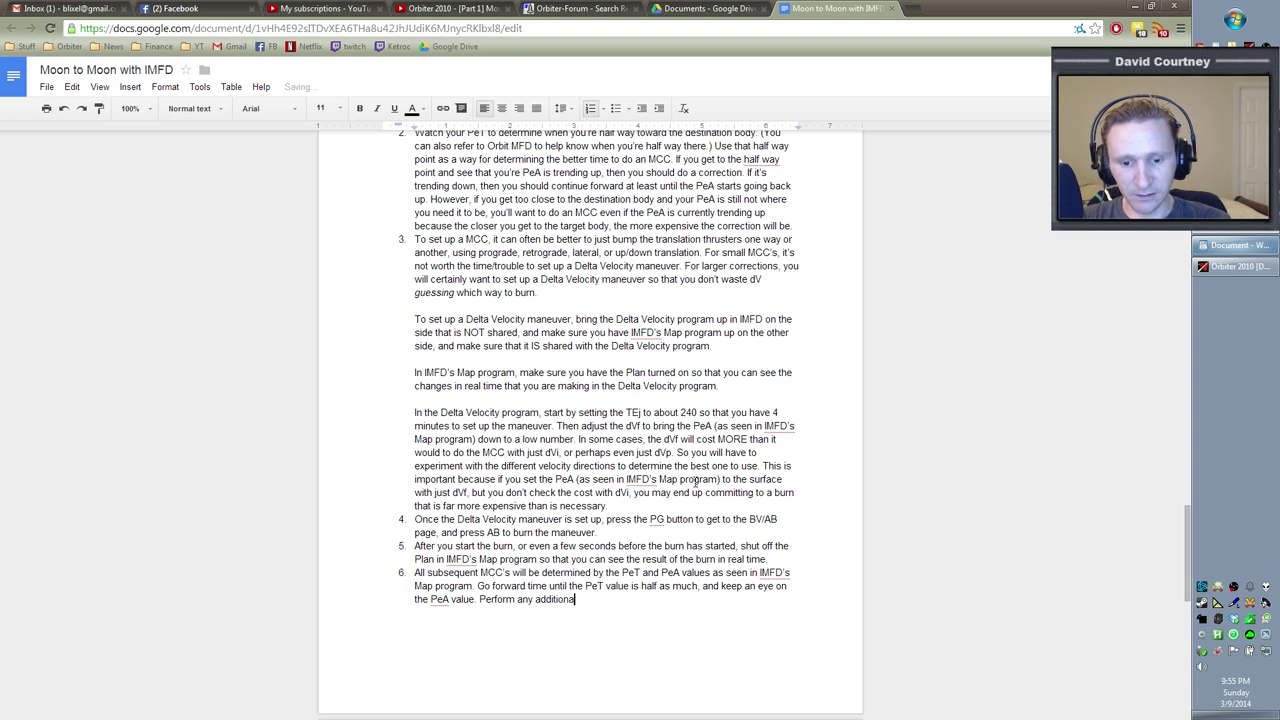
{"action": "type", "text": "l MCC's as necessary"}
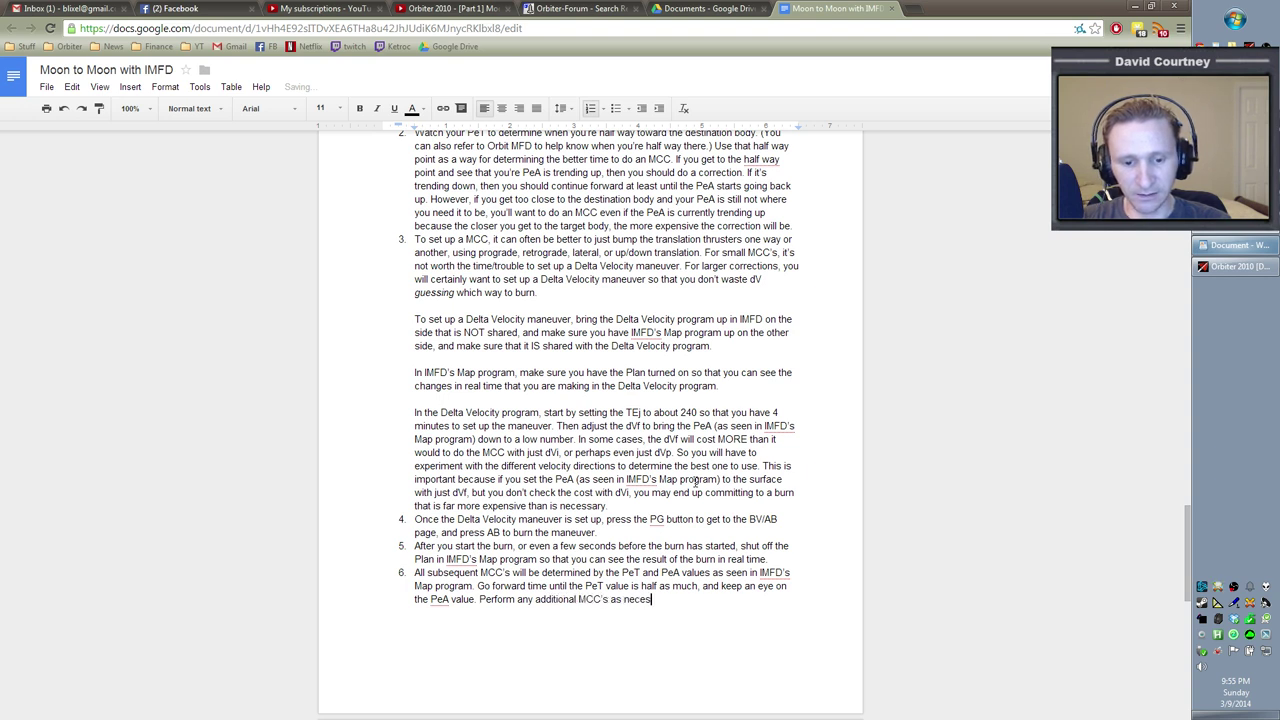
{"action": "key", "text": "Return"}
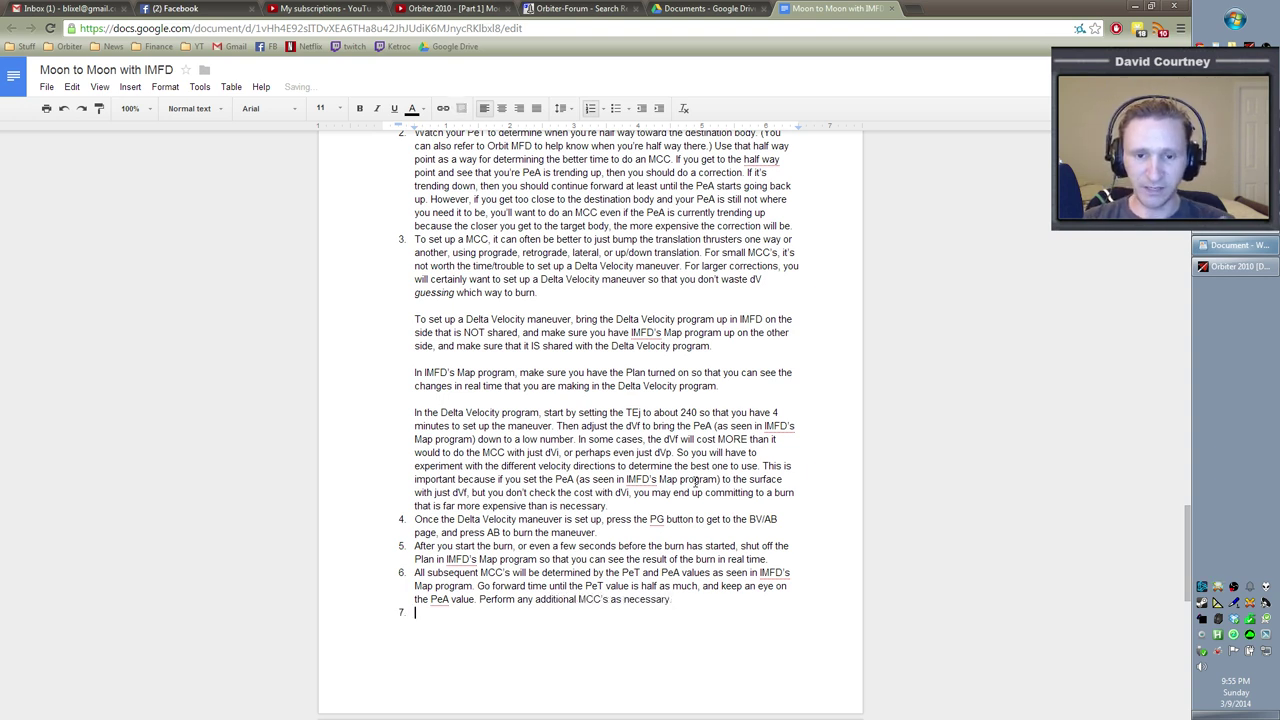
{"action": "key", "text": "alt+Tab"}
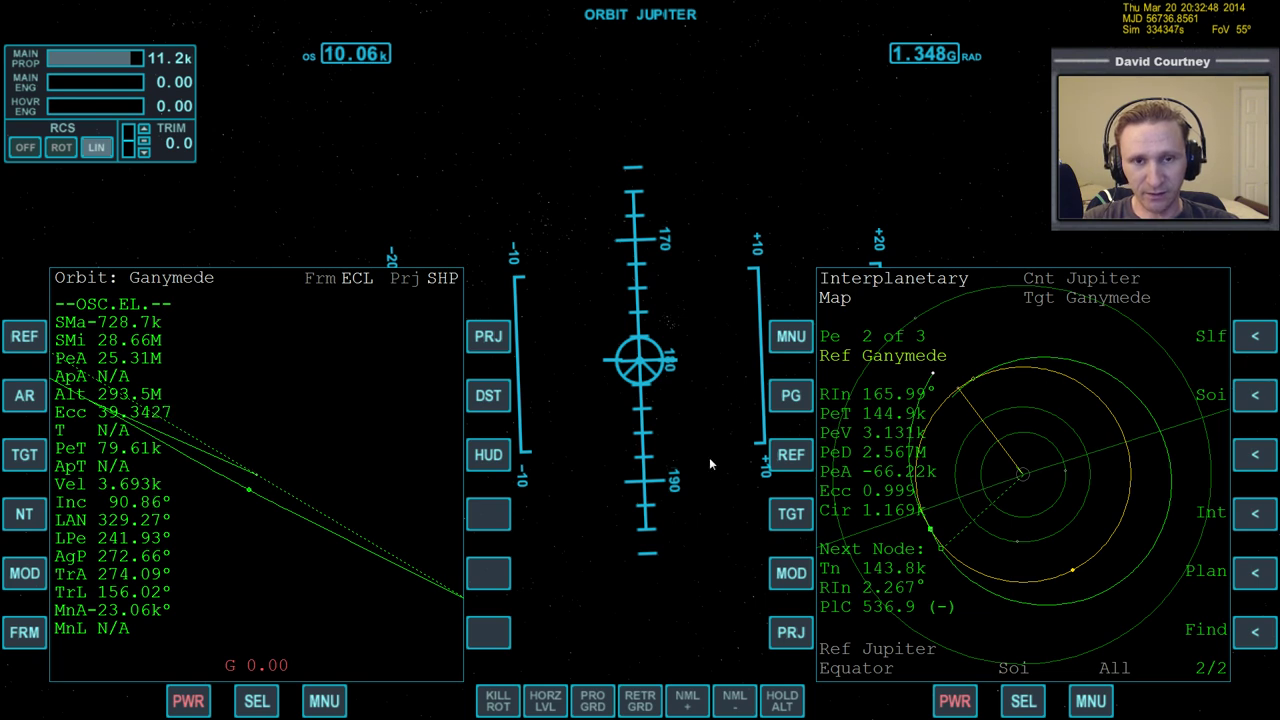
Time-warp the coast at up to 10000x until time to periapsis falls to about 61k seconds
{"action": "key", "text": "t"}
{"action": "key", "text": "t"}
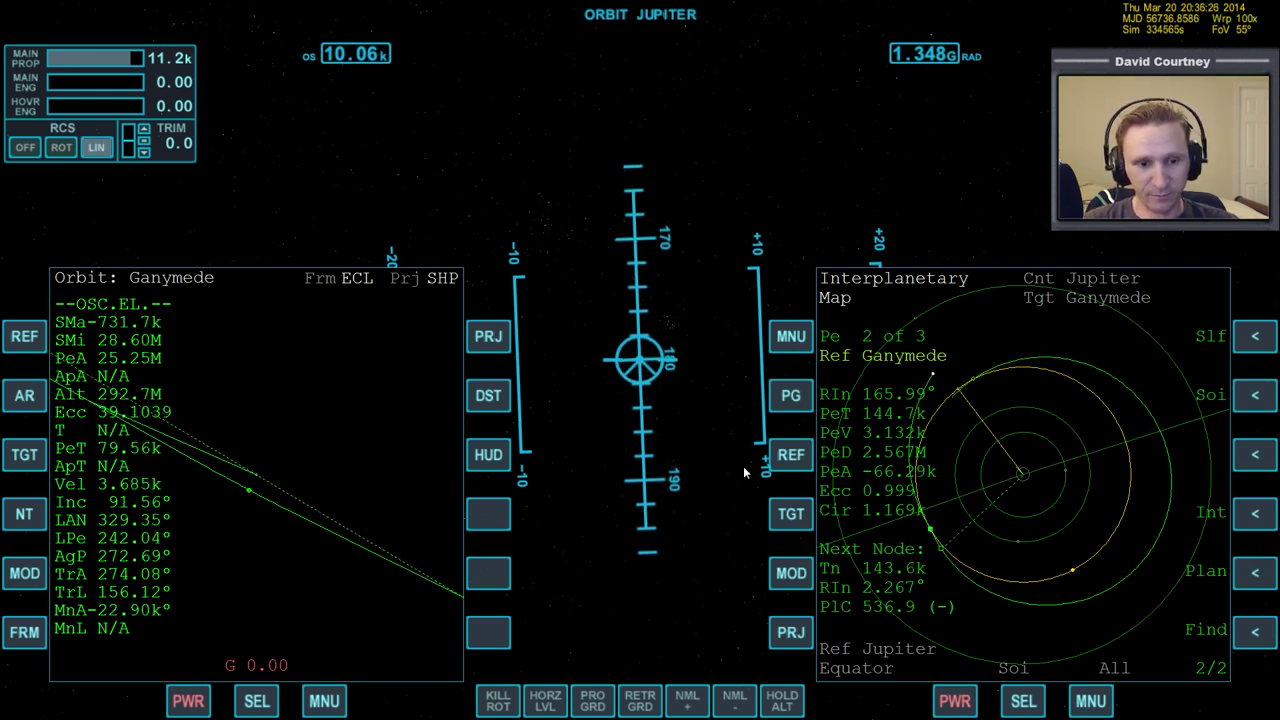
{"action": "key", "text": "t"}
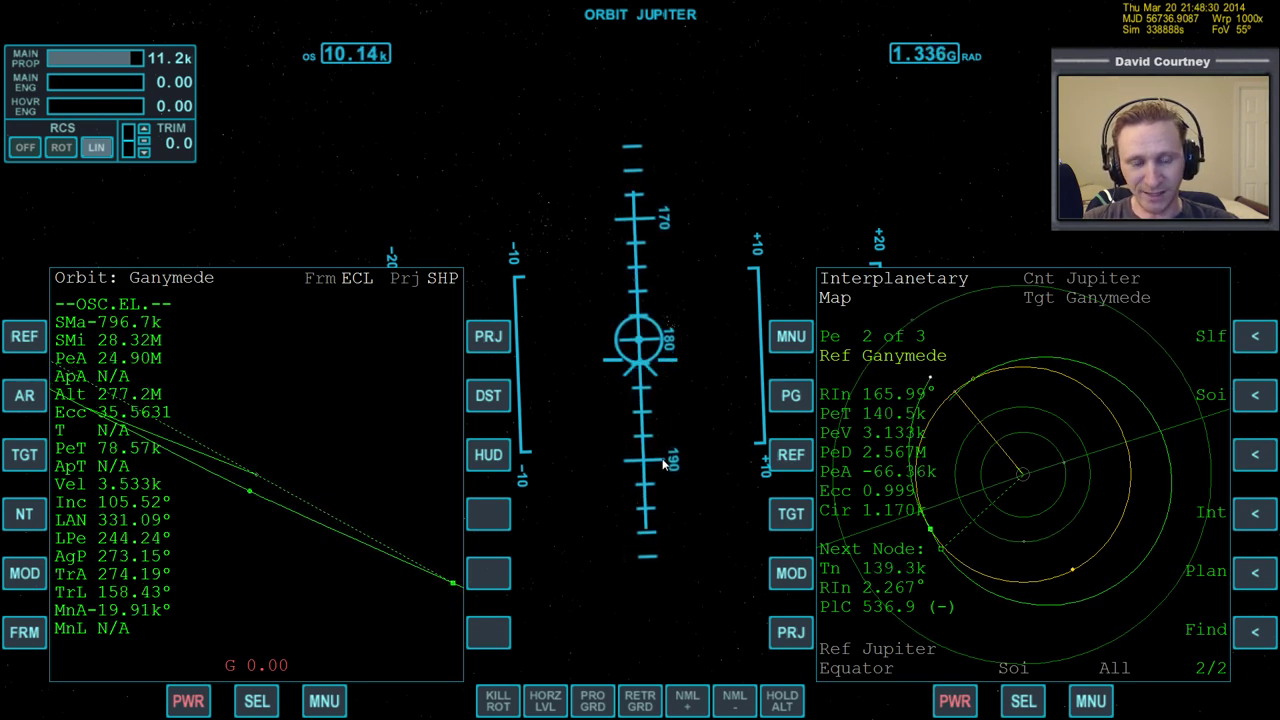
{"action": "key", "text": "t"}
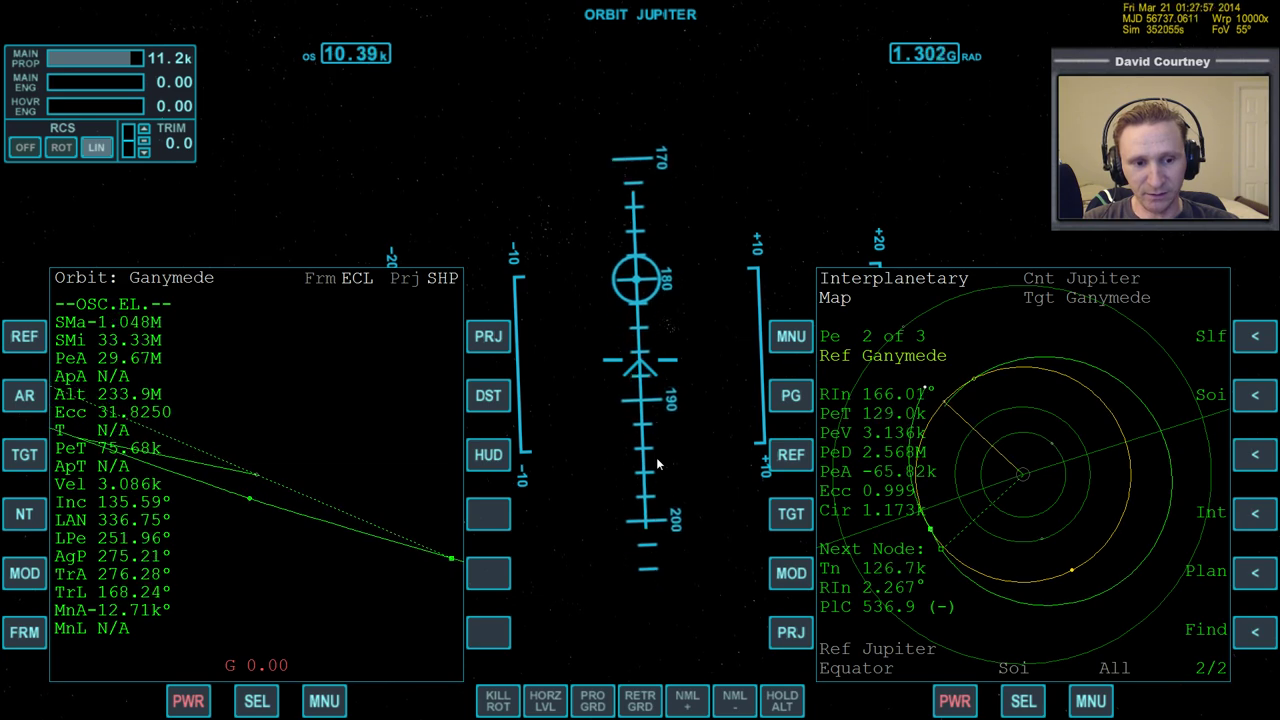
{"action": "key", "text": "r"}
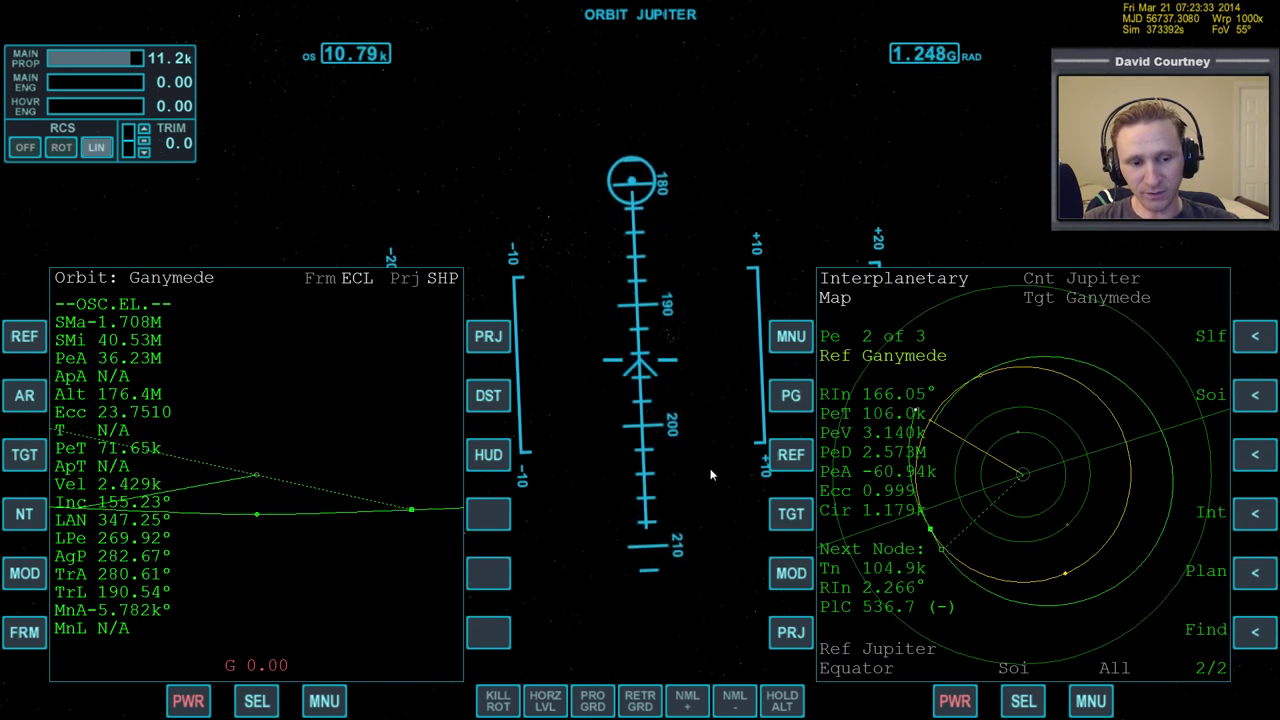
{"action": "key", "text": "t"}
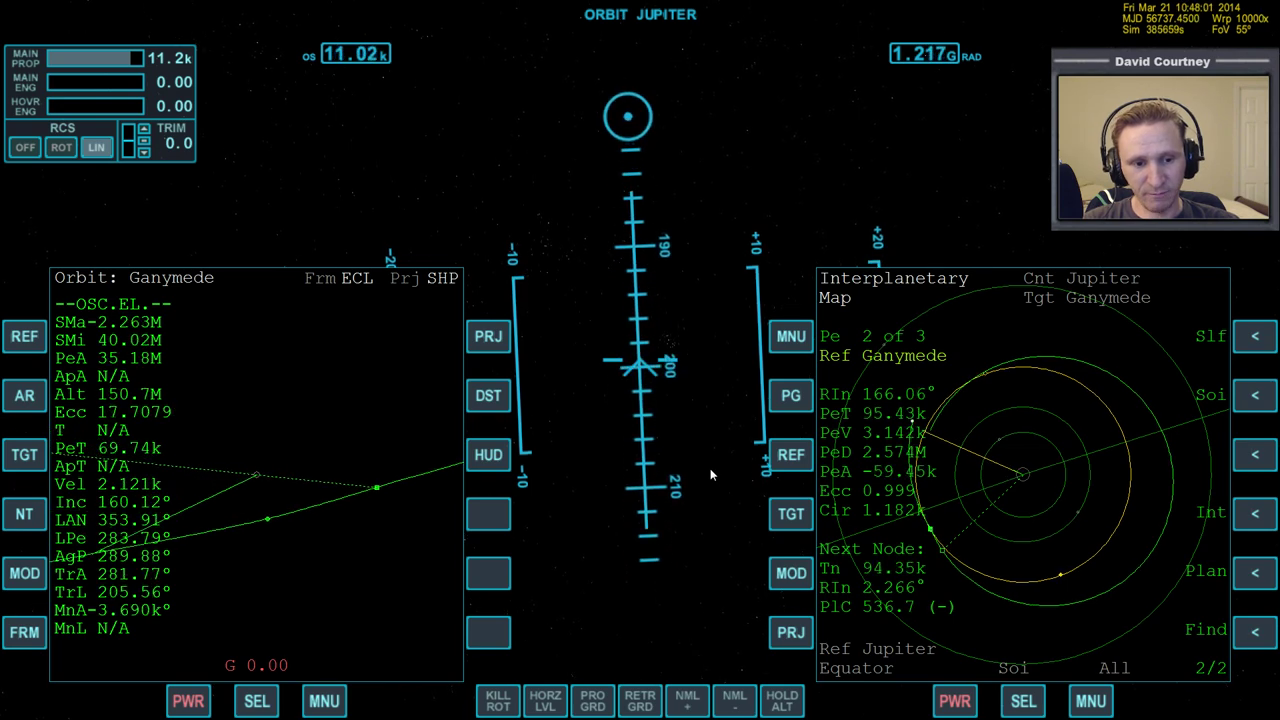
{"action": "key", "text": "r"}
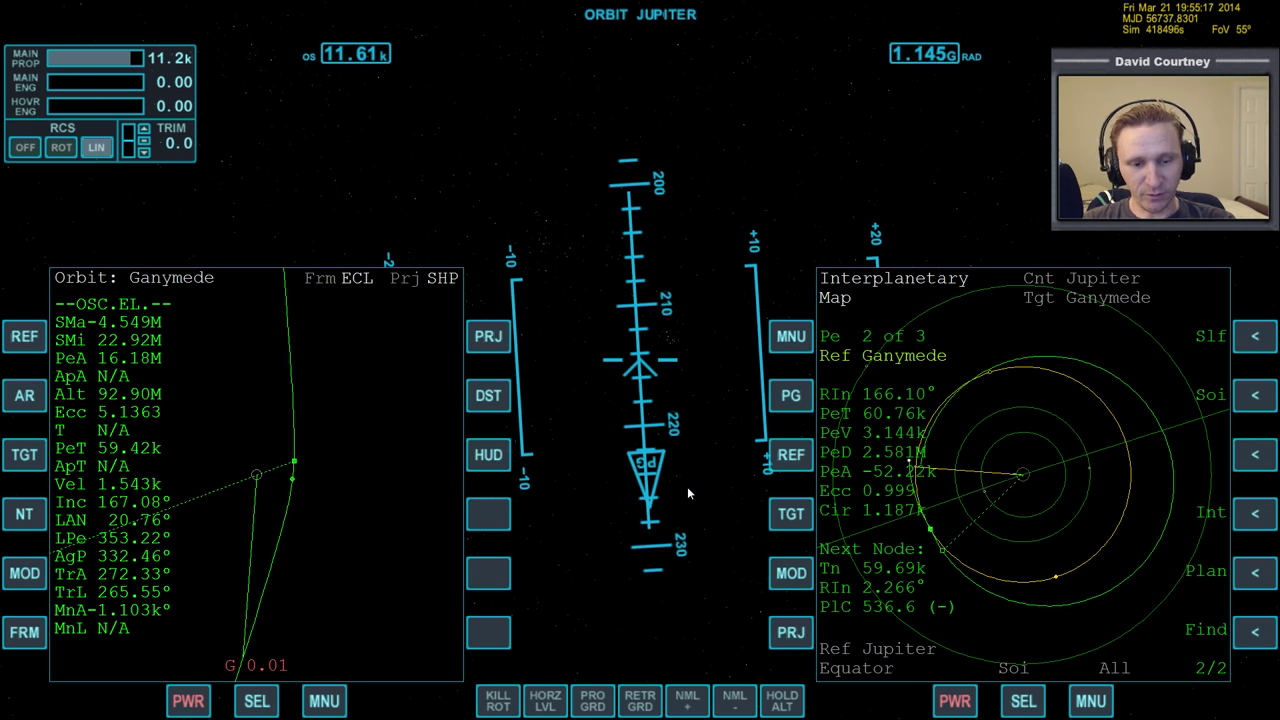
Turn the ship prograde under brief time warp, then release the hold to burn PeA up to 8.7 km
{"action": "left_click", "coordinate": [592, 700]}
{"action": "key", "text": "t"}
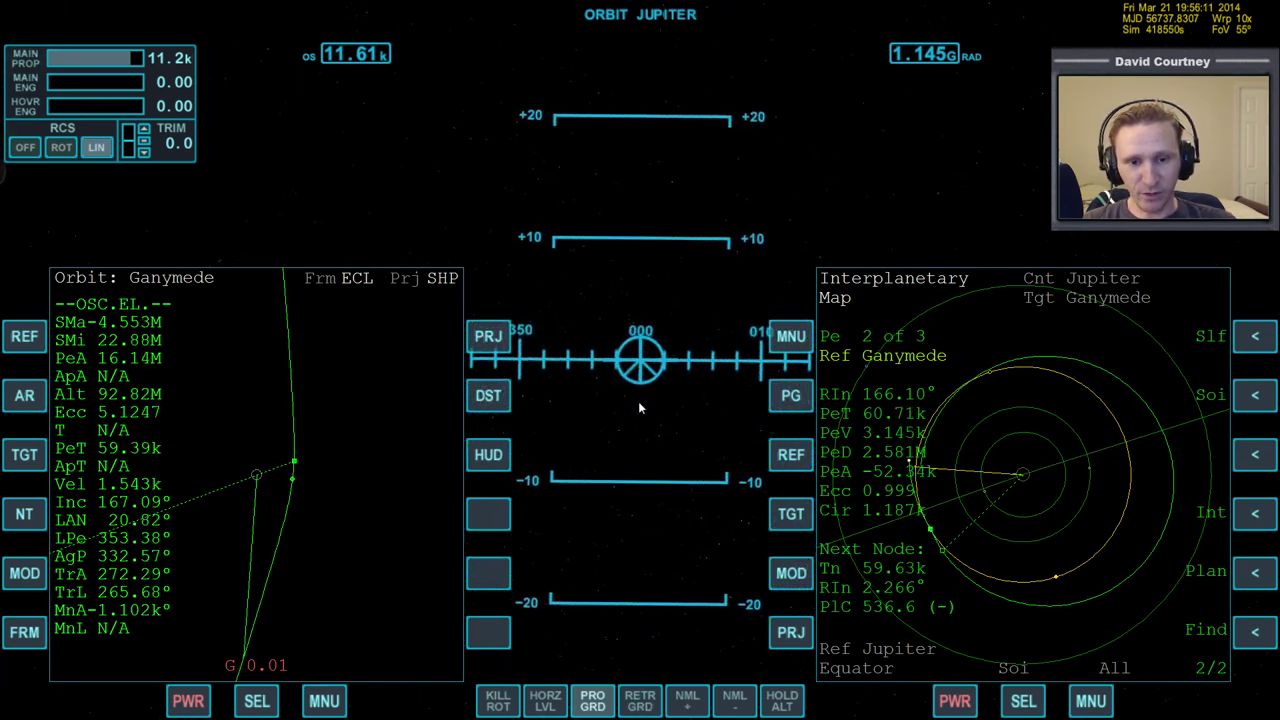
{"action": "key", "text": "r"}
{"action": "left_click", "coordinate": [590, 703]}
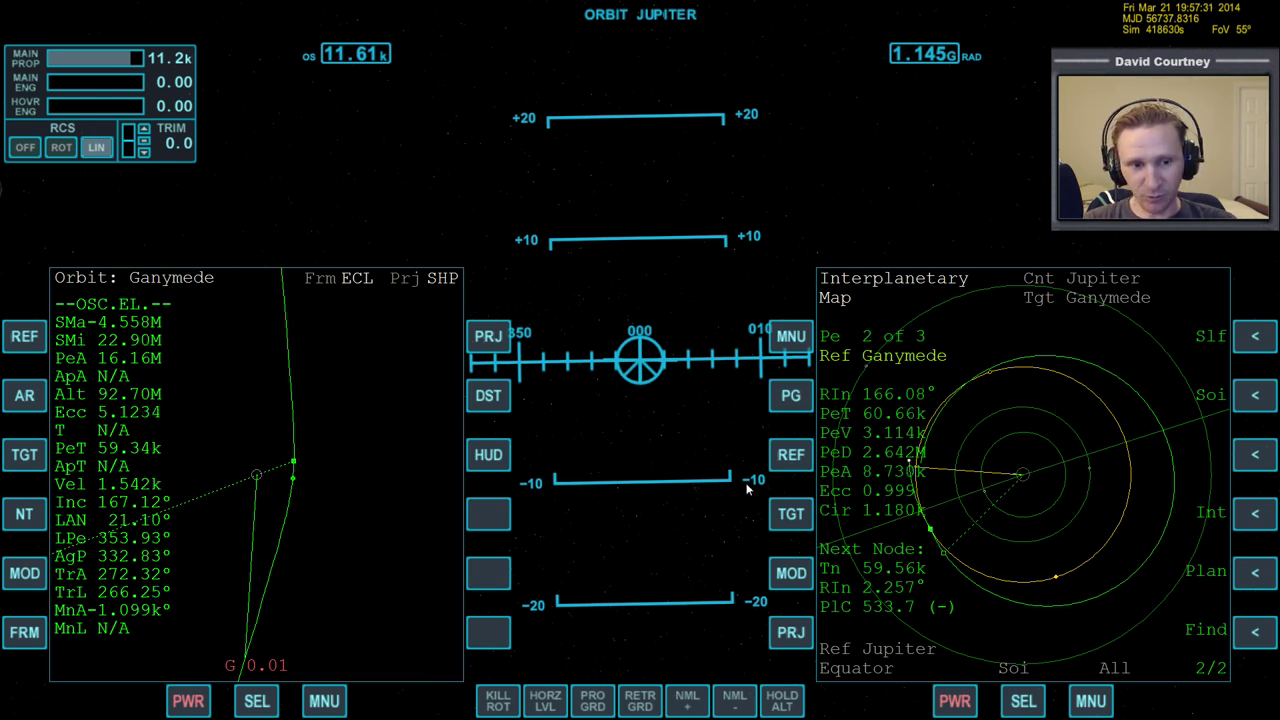
Switch the left display to the IMFD Interplanetary Map program
{"action": "left_click", "coordinate": [257, 701]}
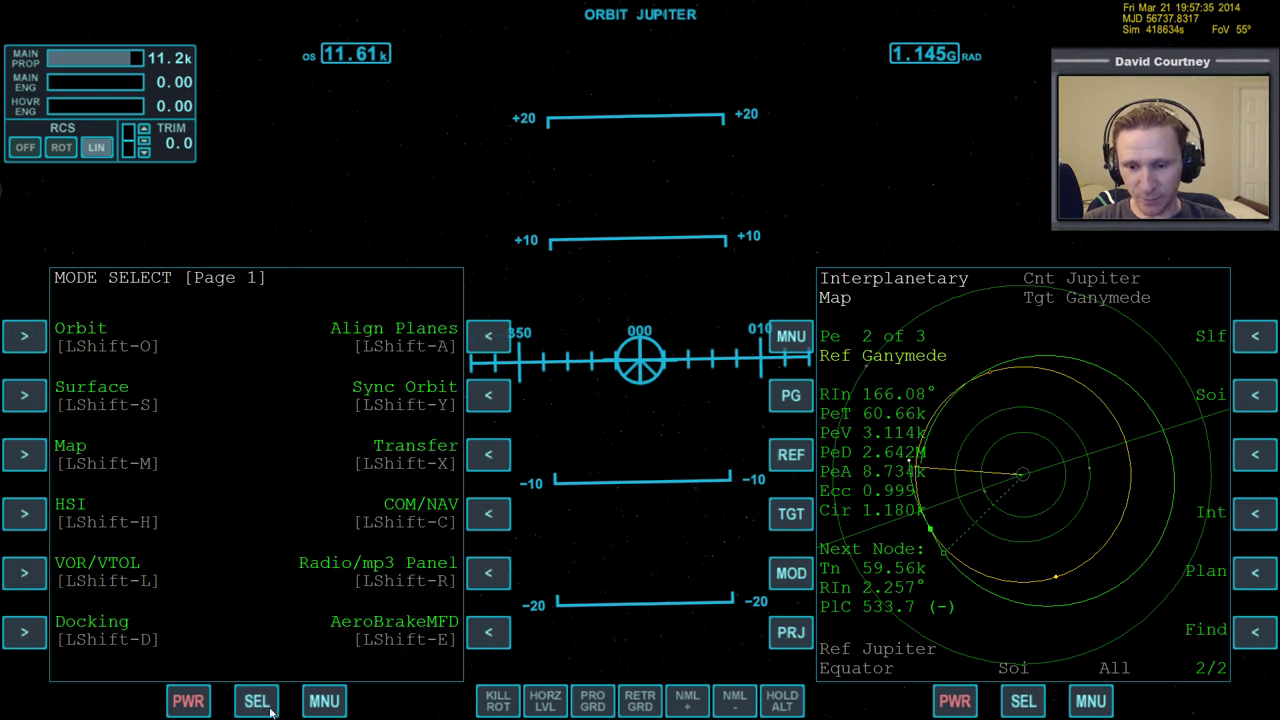
{"action": "left_click", "coordinate": [267, 708]}
{"action": "left_click", "coordinate": [28, 574]}
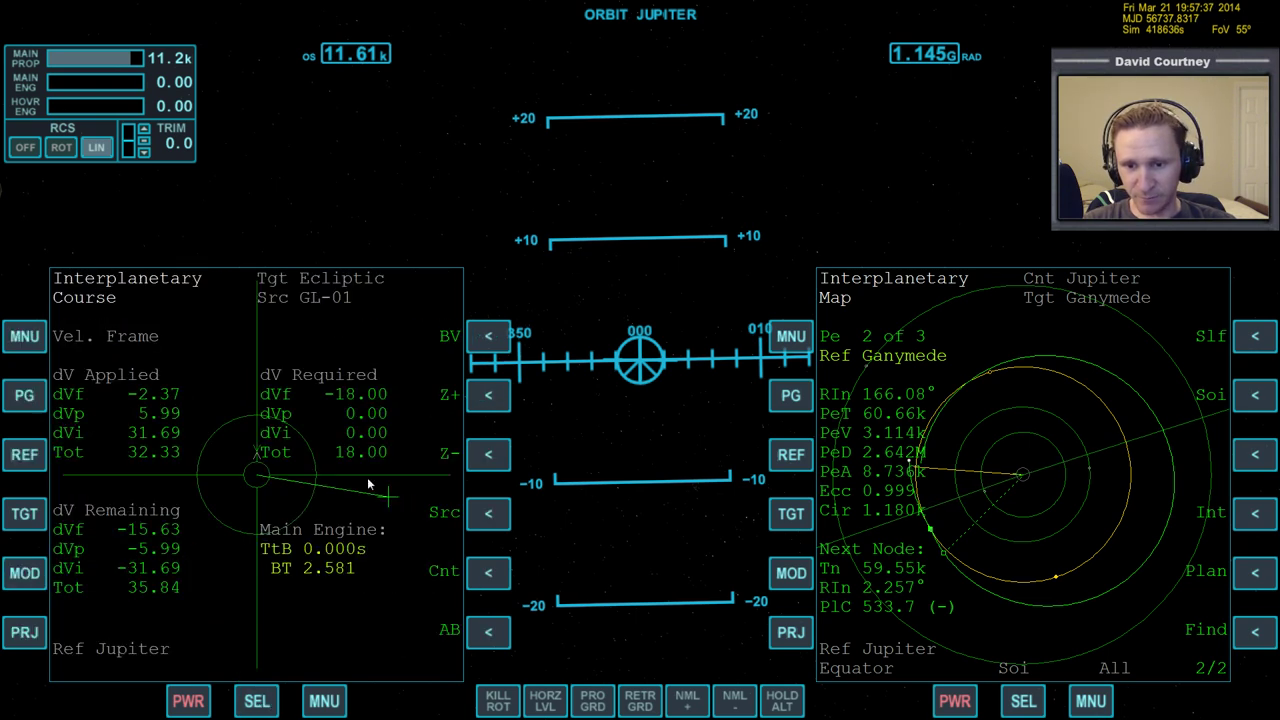
{"action": "left_click", "coordinate": [24, 336]}
{"action": "left_click", "coordinate": [488, 337]}
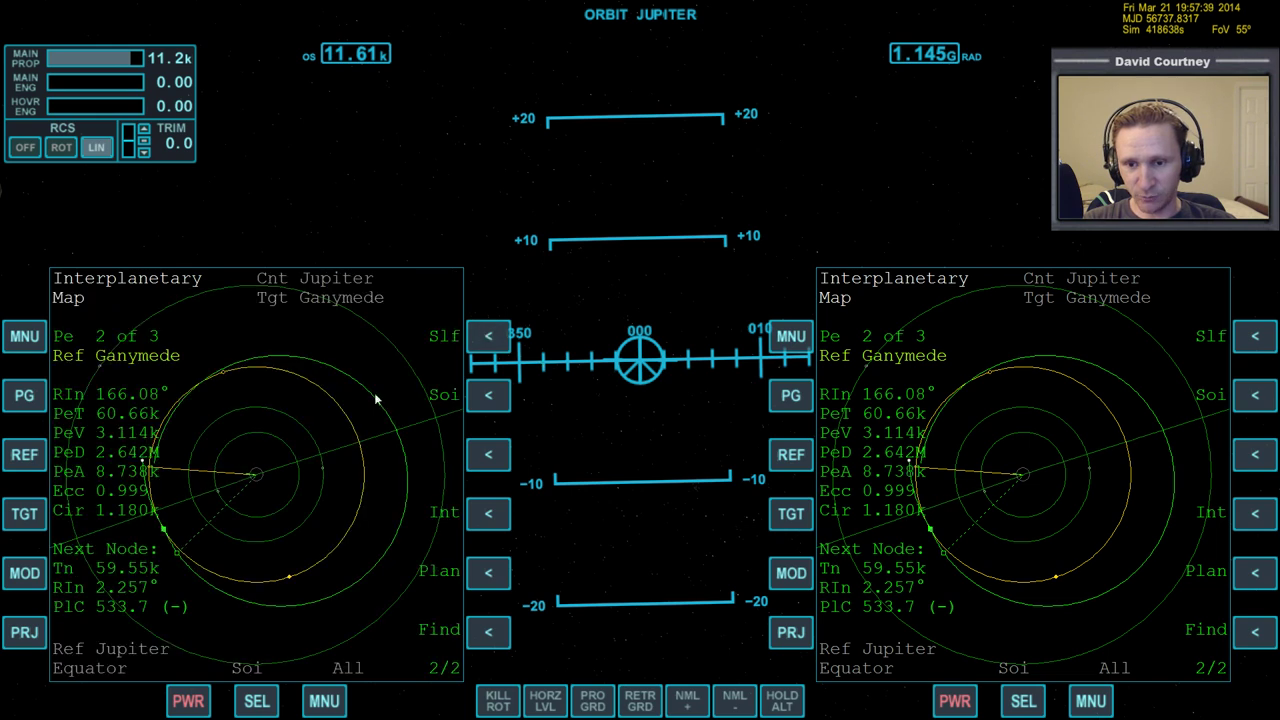
Set the map reference to Ganymede and cycle the projection to Periapsis
{"action": "key", "text": "shift+r"}
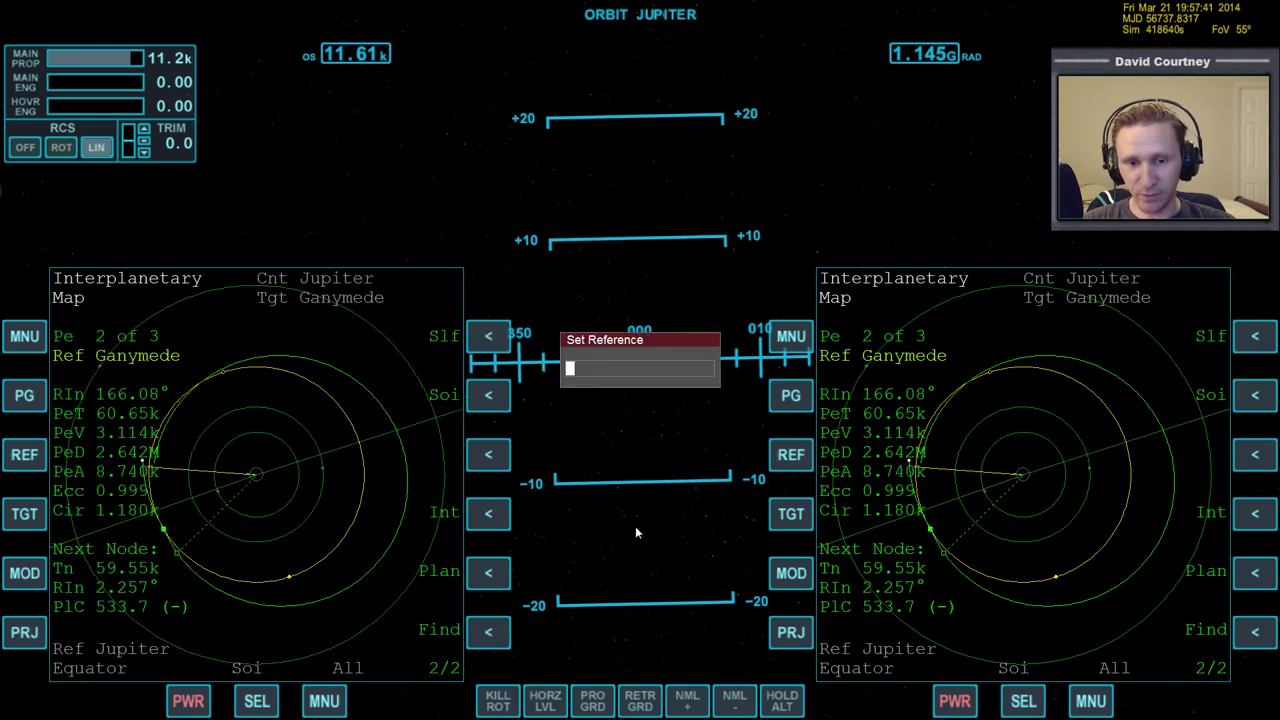
{"action": "type", "text": "ganymede"}
{"action": "key", "text": "Return"}
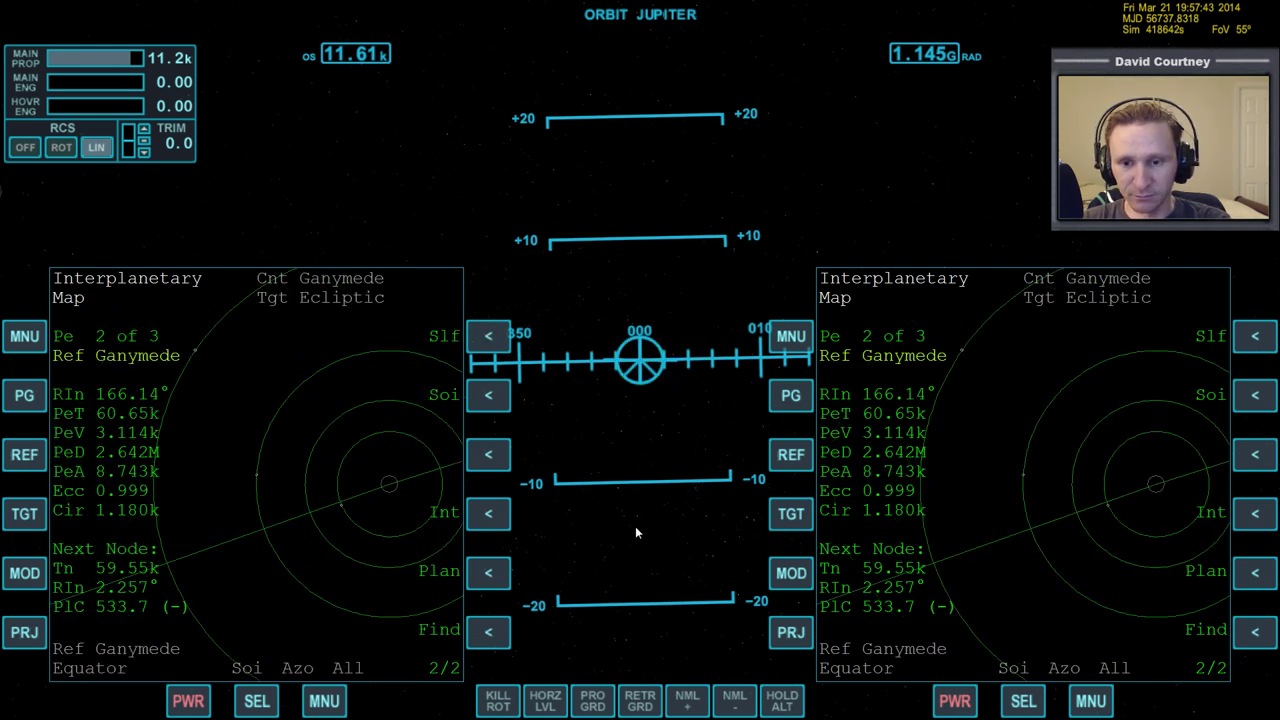
{"action": "left_click", "coordinate": [26, 629]}
{"action": "left_click", "coordinate": [27, 630]}
{"action": "left_click", "coordinate": [31, 631]}
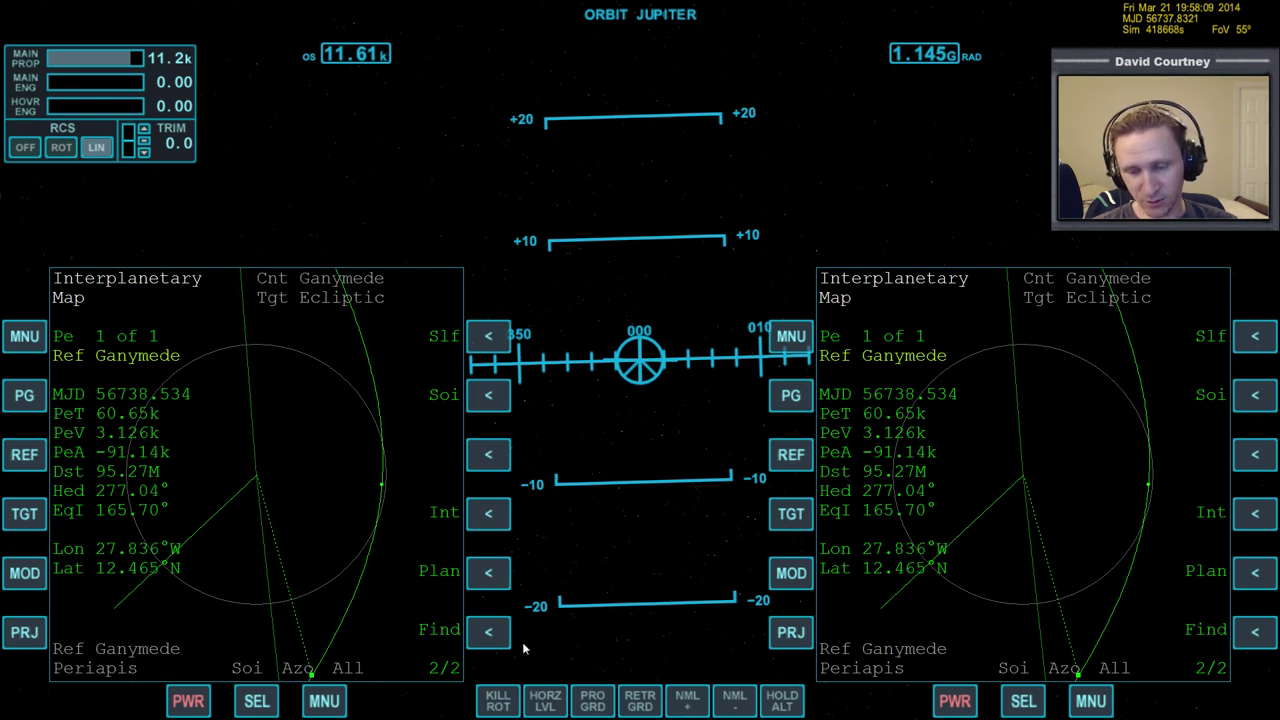
Show the surface map on the right display with orbit lines set to Orbit plane
{"action": "left_click", "coordinate": [1021, 701]}
{"action": "left_click", "coordinate": [791, 454]}
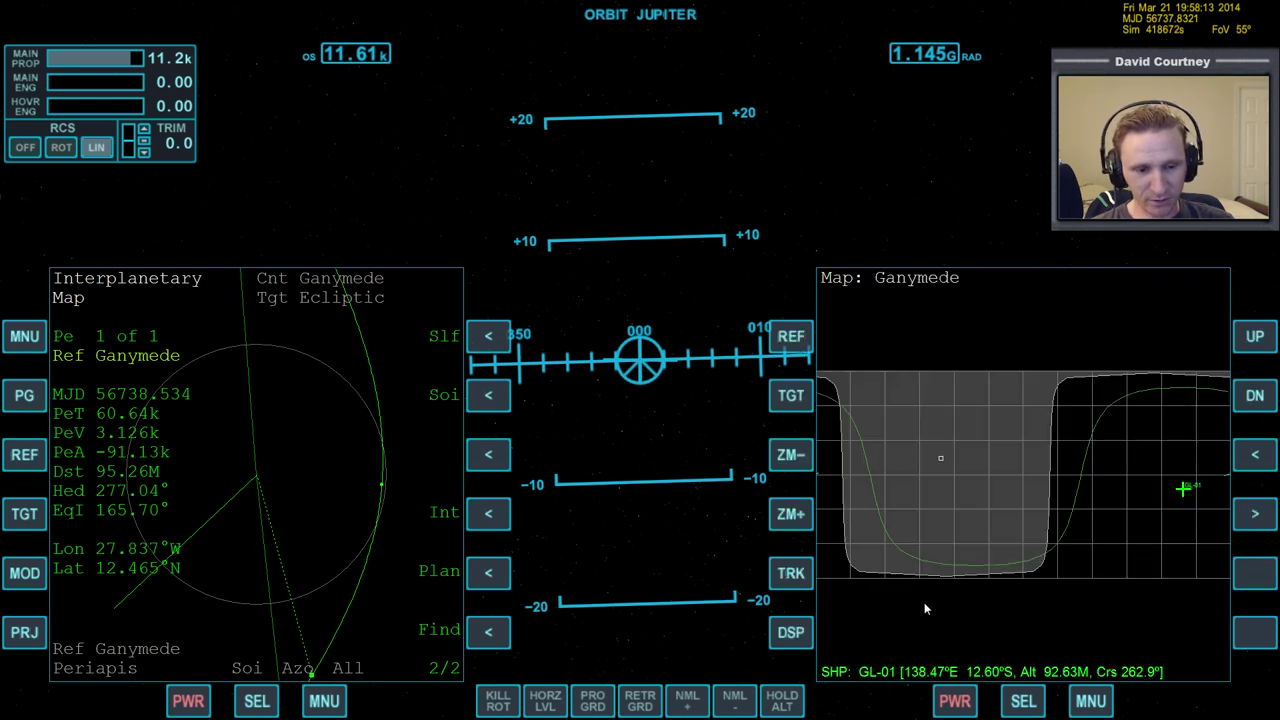
{"action": "left_click", "coordinate": [785, 630]}
{"action": "left_click", "coordinate": [800, 460]}
{"action": "left_click", "coordinate": [795, 515]}
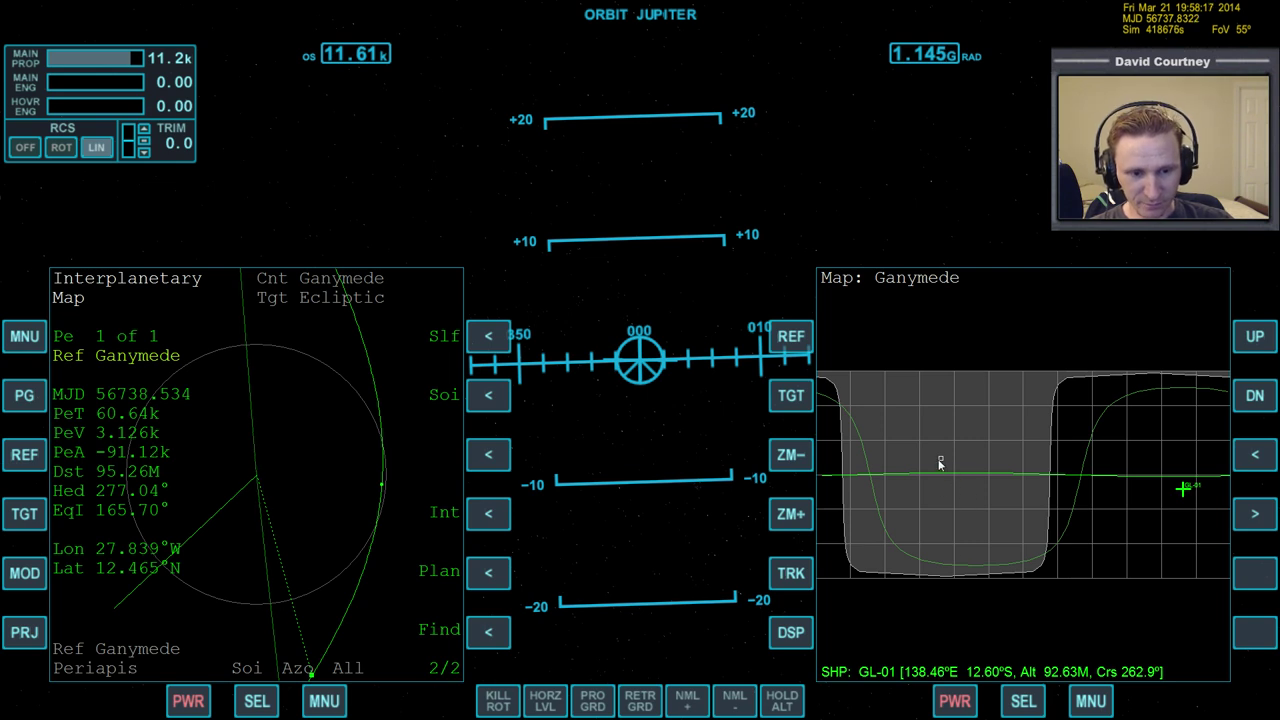
Target Ganymede Base from the map's Spaceports list
{"action": "left_click", "coordinate": [791, 395]}
{"action": "key", "text": "Down"}
{"action": "key", "text": "Right"}
{"action": "key", "text": "Left"}
{"action": "key", "text": "Down"}
{"action": "key", "text": "Down"}
{"action": "key", "text": "Up"}
{"action": "key", "text": "Up"}
{"action": "key", "text": "Right"}
{"action": "key", "text": "Return"}
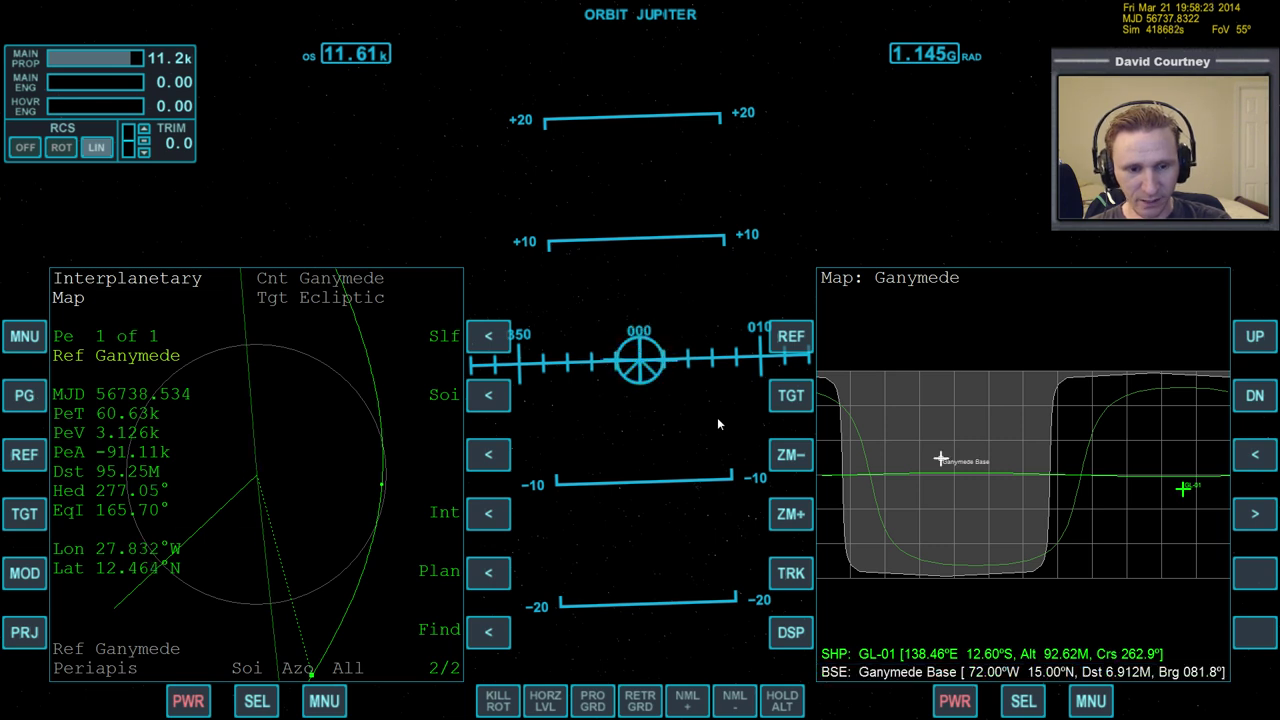